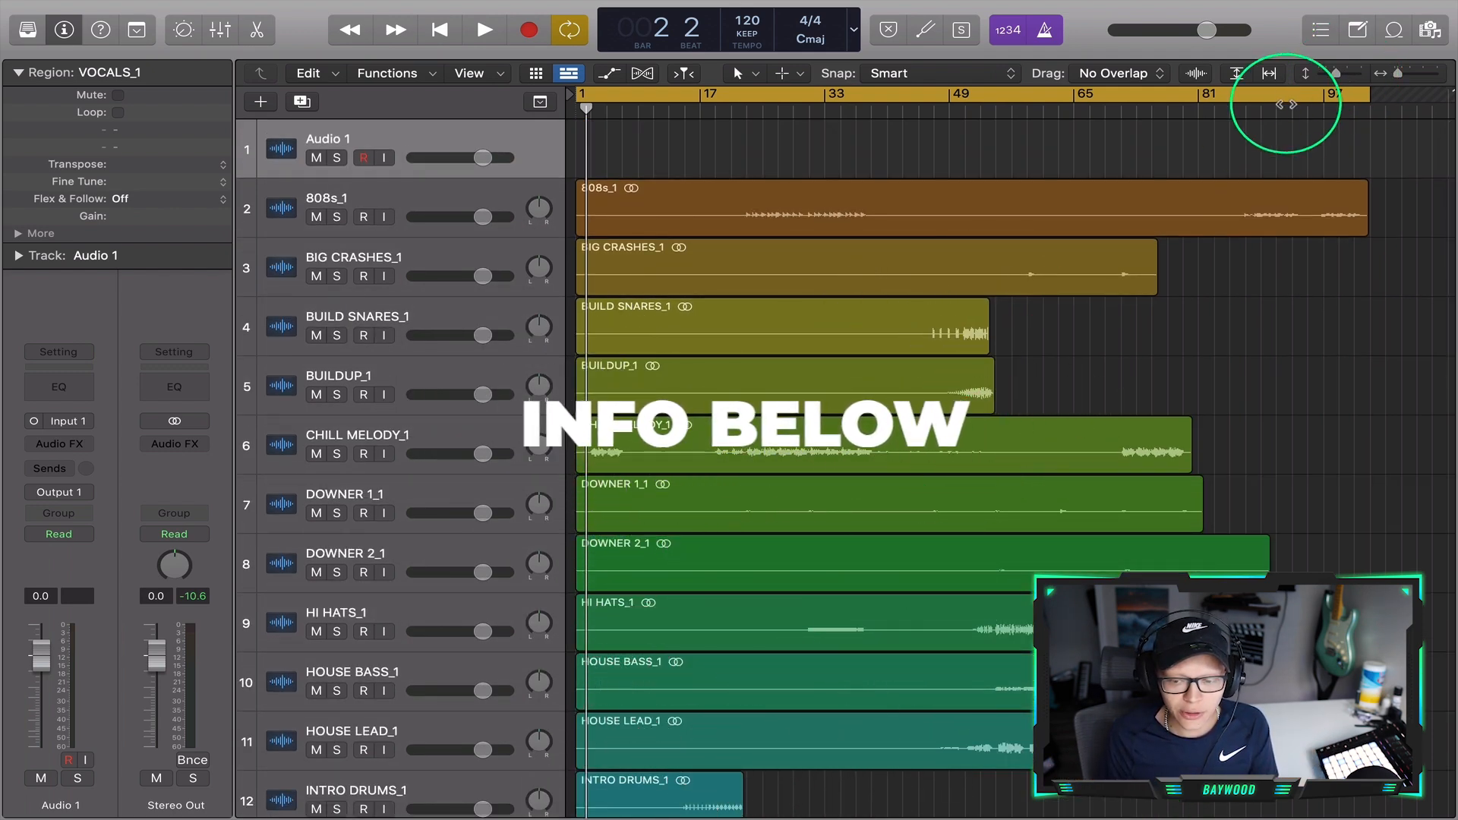
Enlarge the track rows, then select and solo the VOCALS_1 track
{"action": "left_click", "coordinate": [1330, 76]}
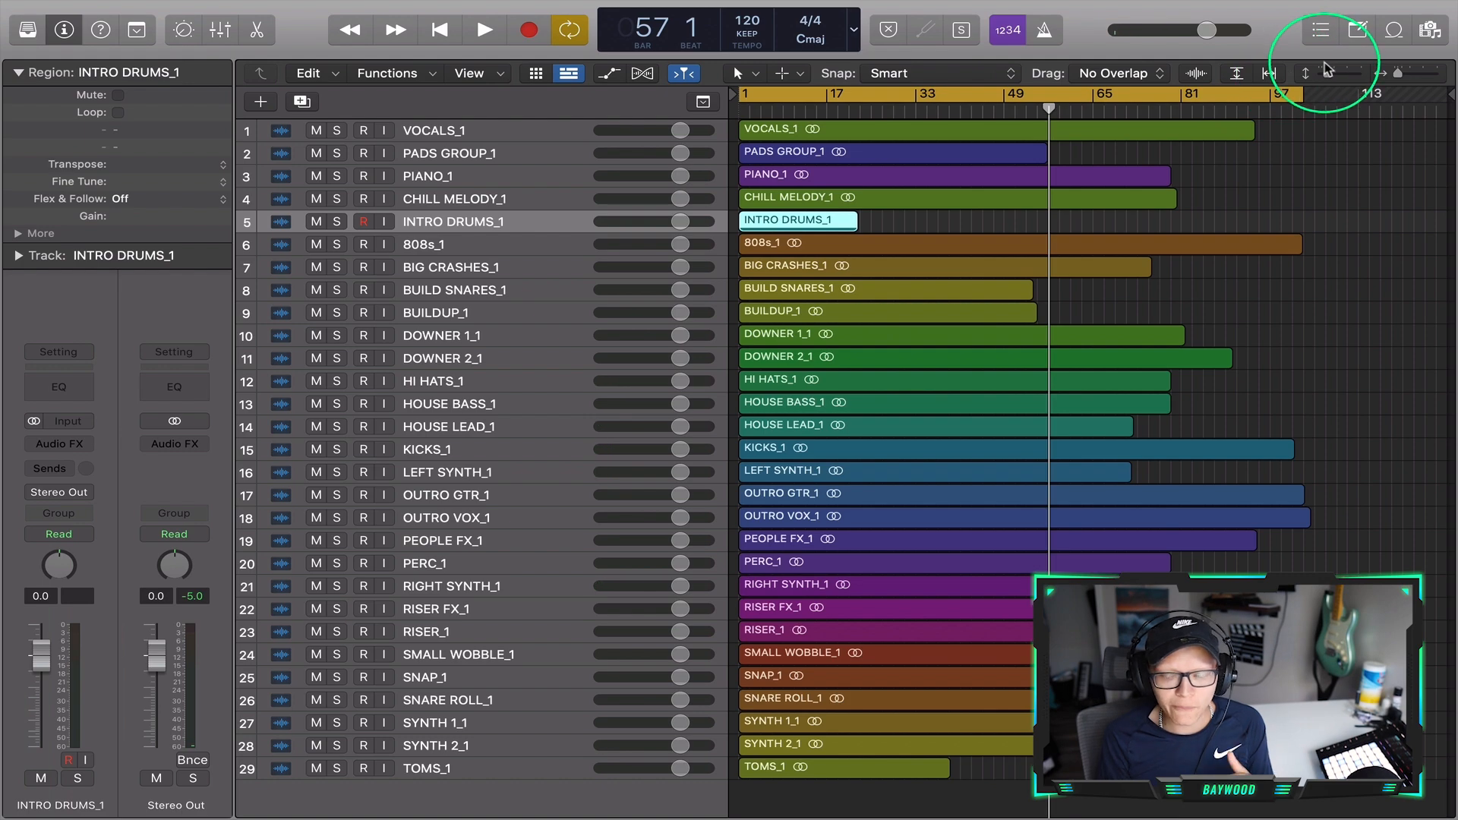
{"action": "left_click", "coordinate": [516, 144]}
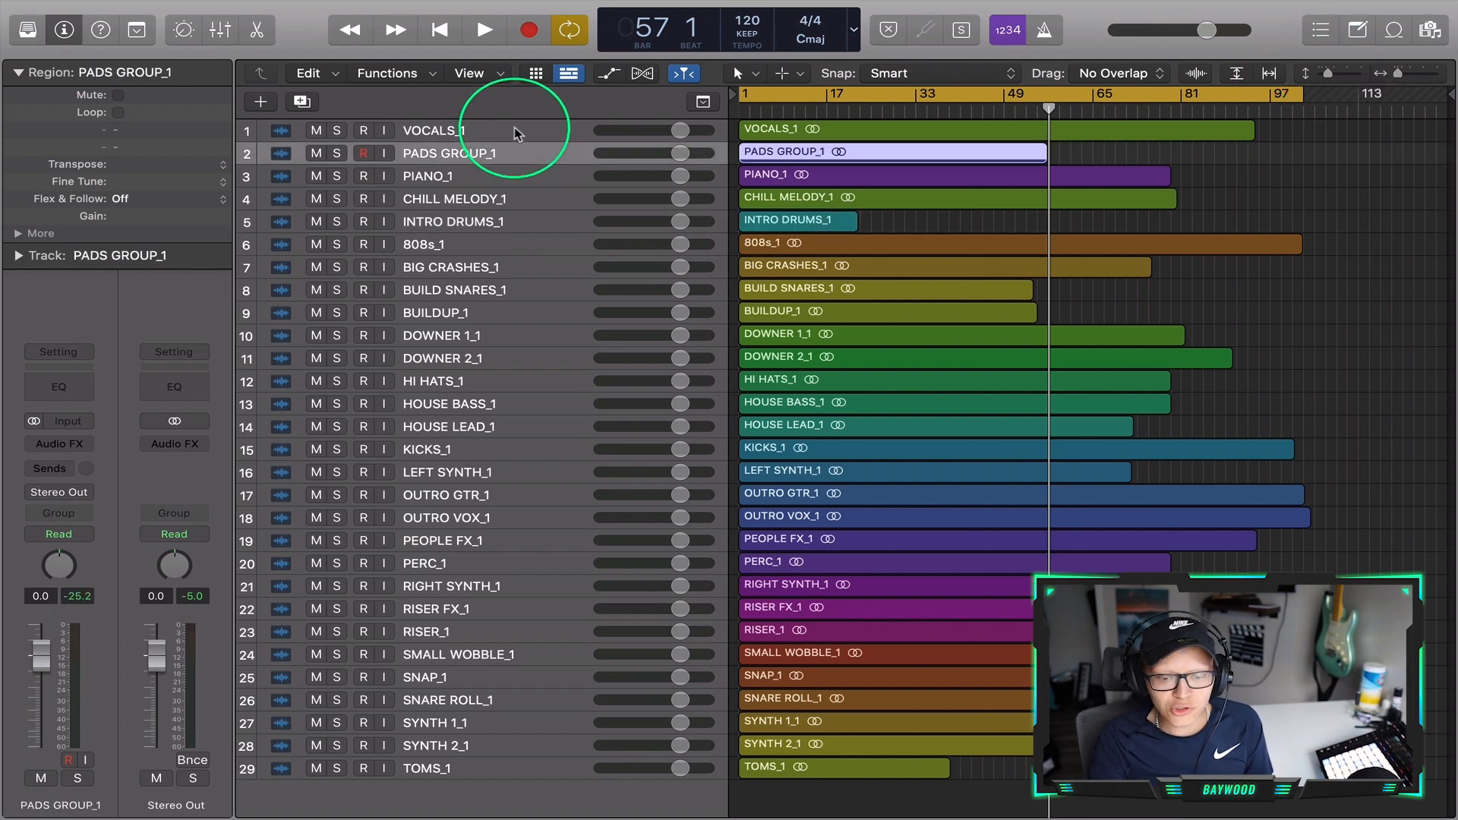
{"action": "left_click", "coordinate": [514, 128]}
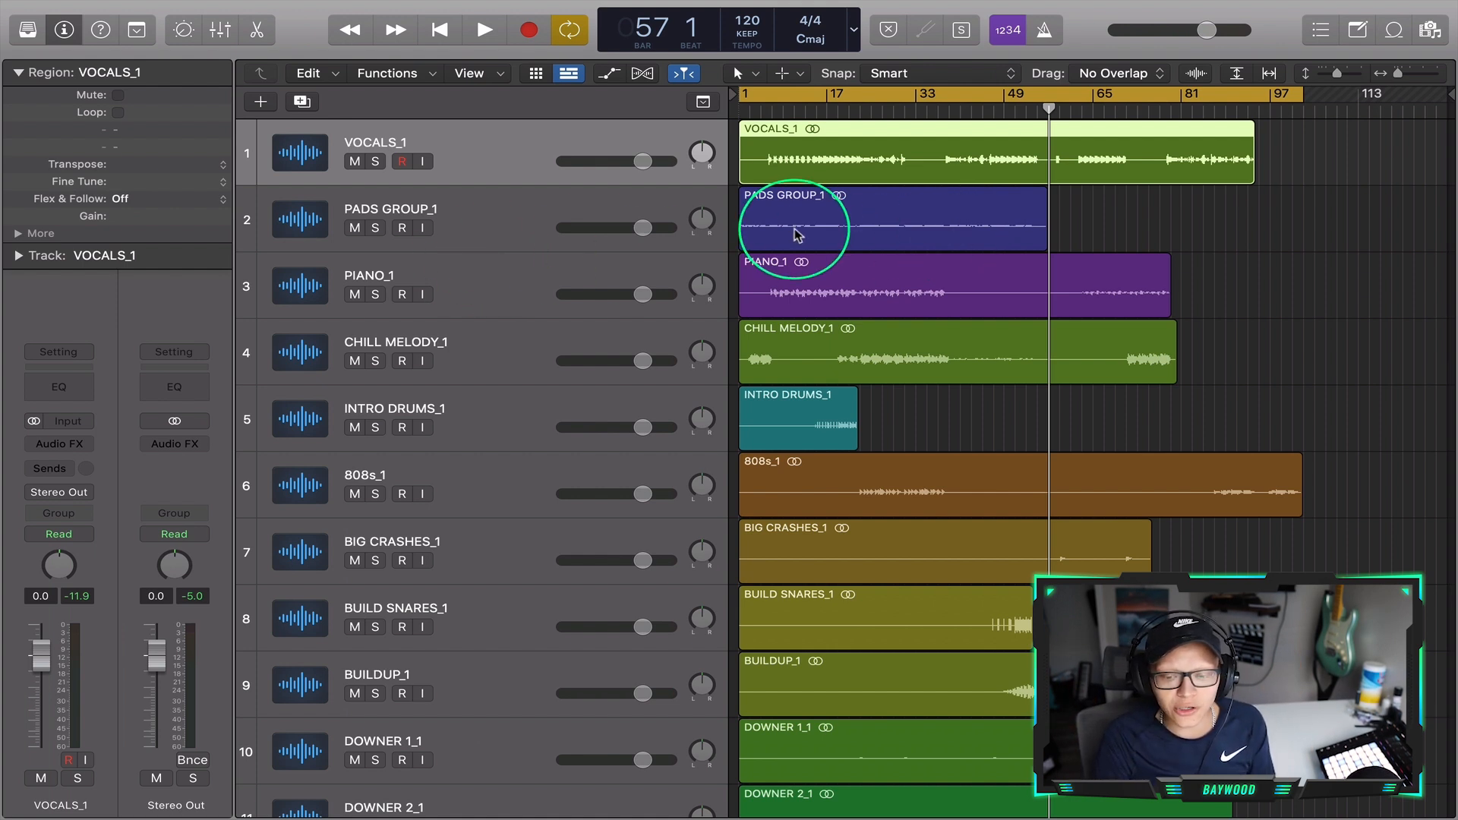
{"action": "left_click", "coordinate": [375, 162]}
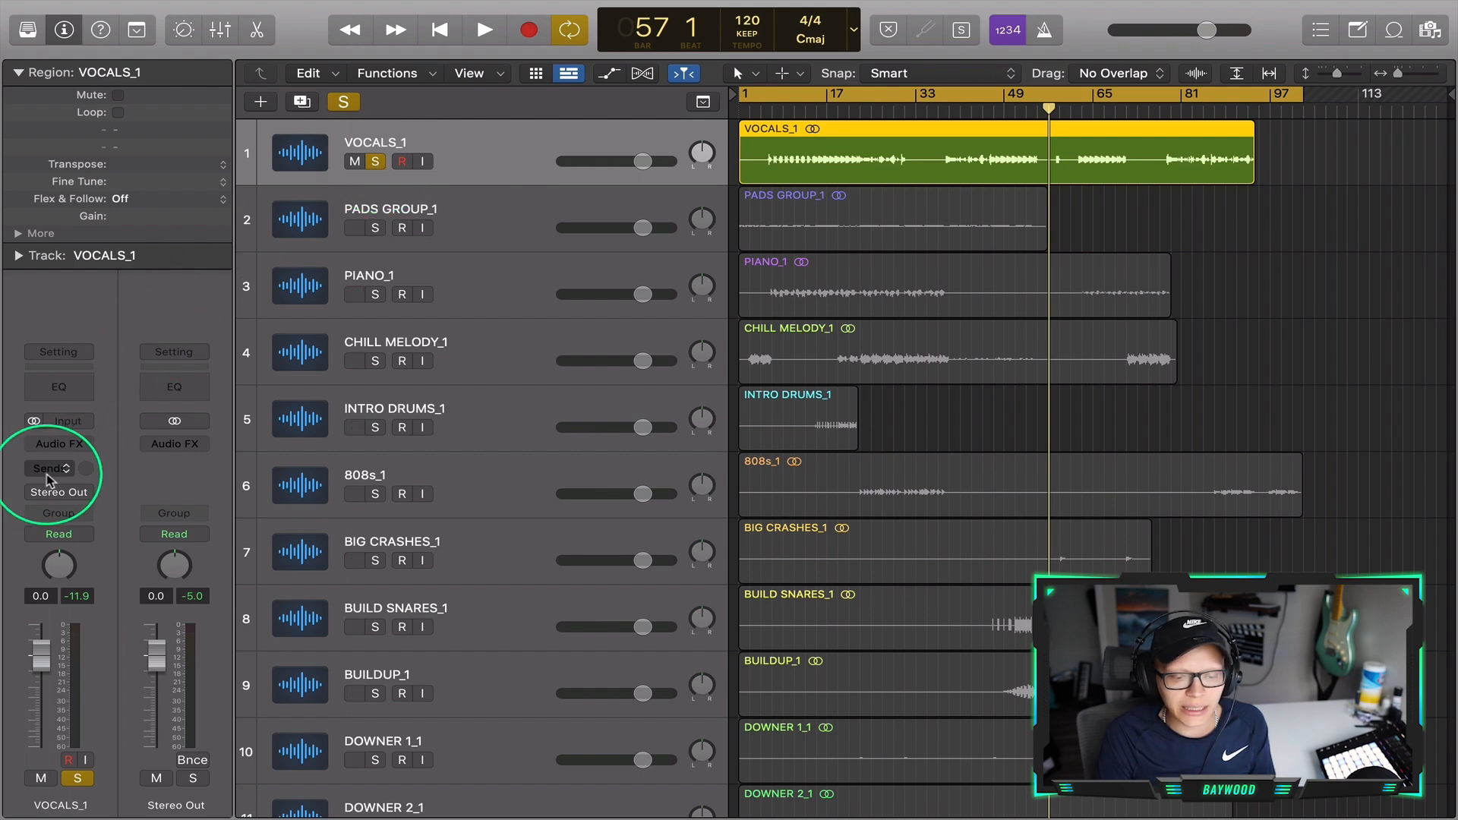
Add a send to Bus 1 on the VOCALS_1 channel
{"action": "left_click", "coordinate": [69, 445]}
{"action": "left_click", "coordinate": [91, 439]}
{"action": "left_click", "coordinate": [63, 466]}
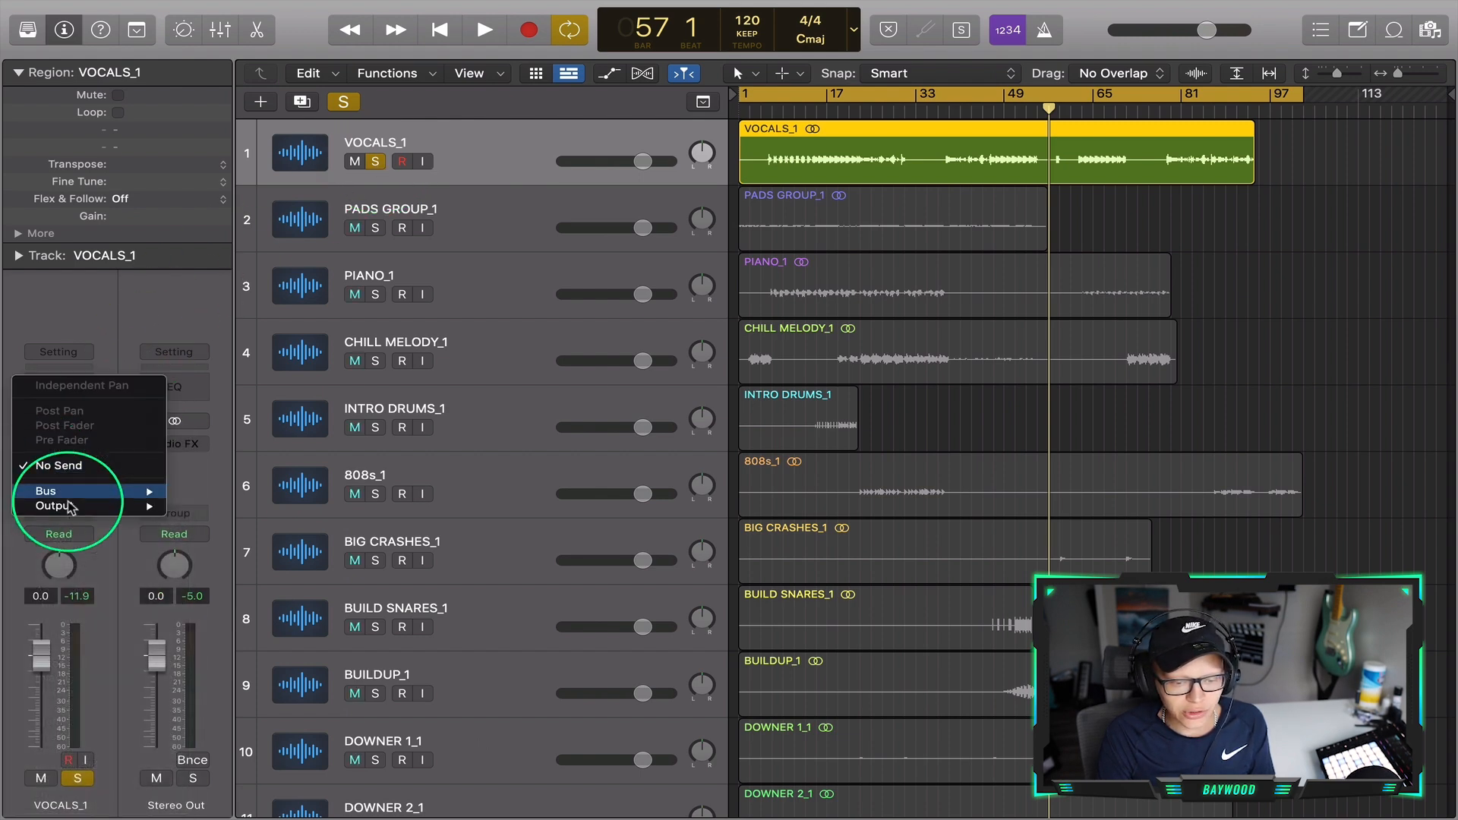
{"action": "mouse_move", "coordinate": [91, 494]}
{"action": "left_click", "coordinate": [218, 251]}
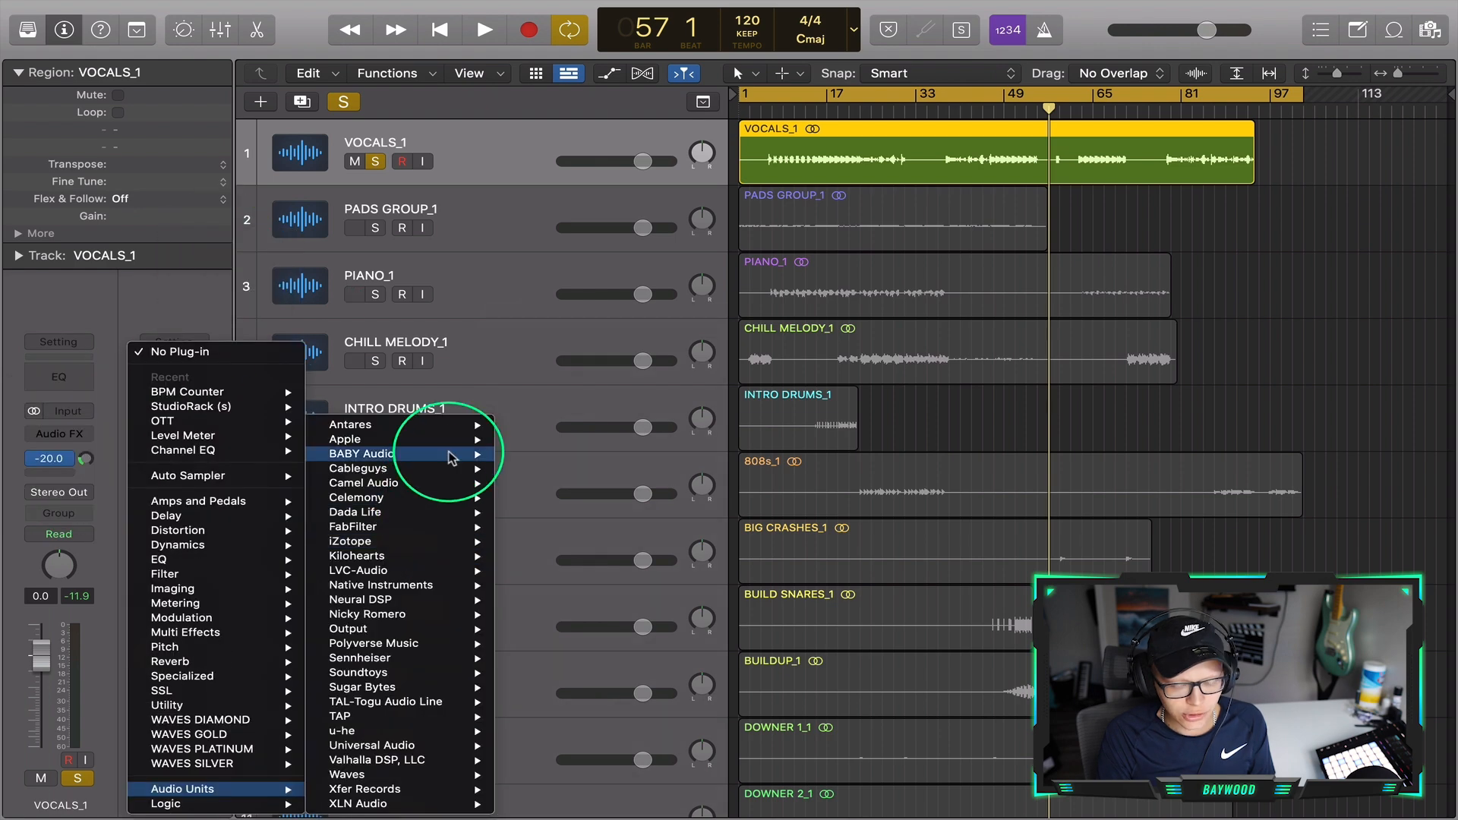
Insert the FabFilter Pro-R reverb in stereo on the Aux 1 channel fed by Bus 1
{"action": "mouse_move", "coordinate": [454, 527]}
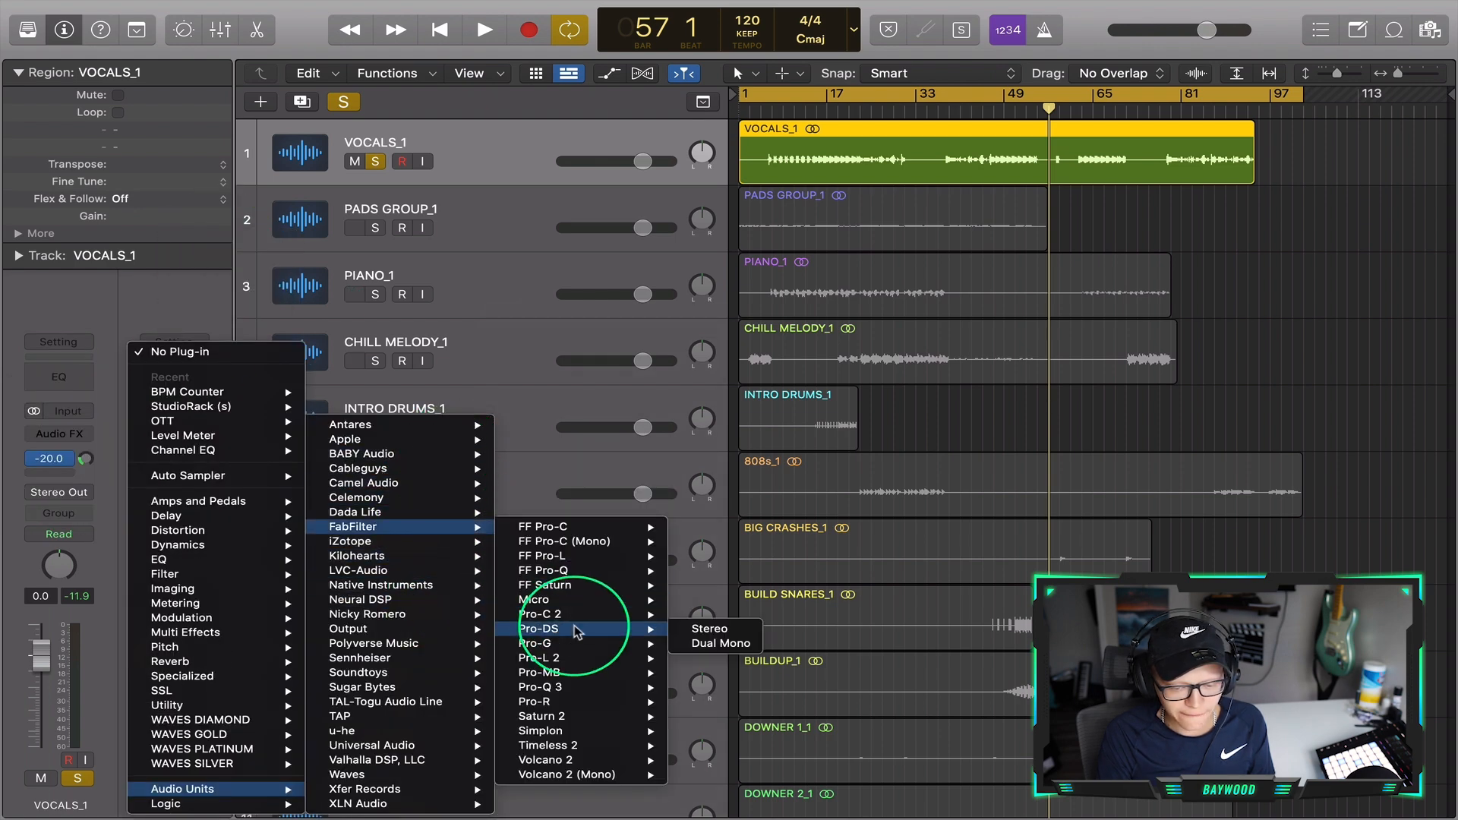
{"action": "mouse_move", "coordinate": [626, 706]}
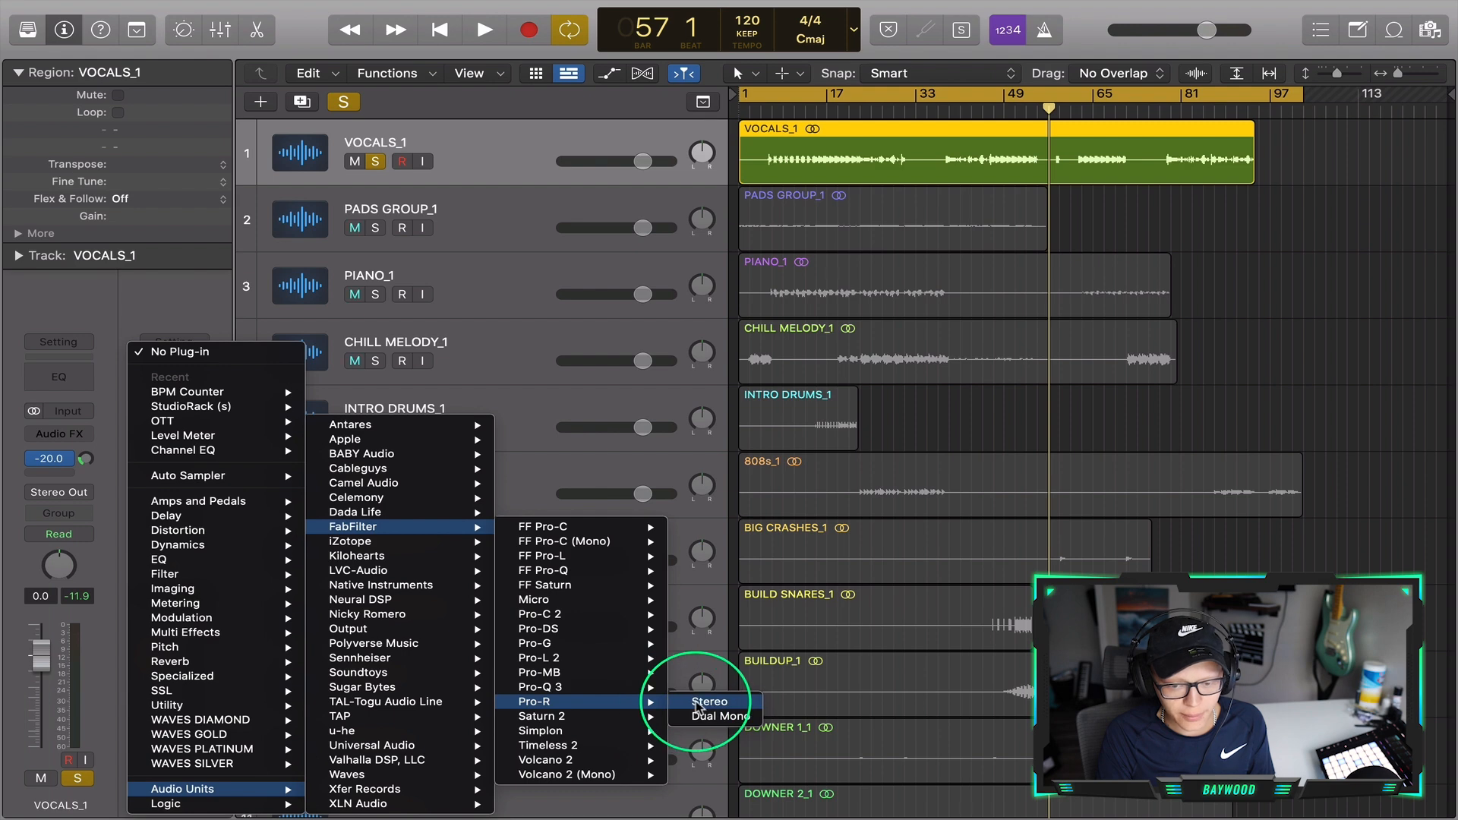
{"action": "left_click", "coordinate": [699, 706]}
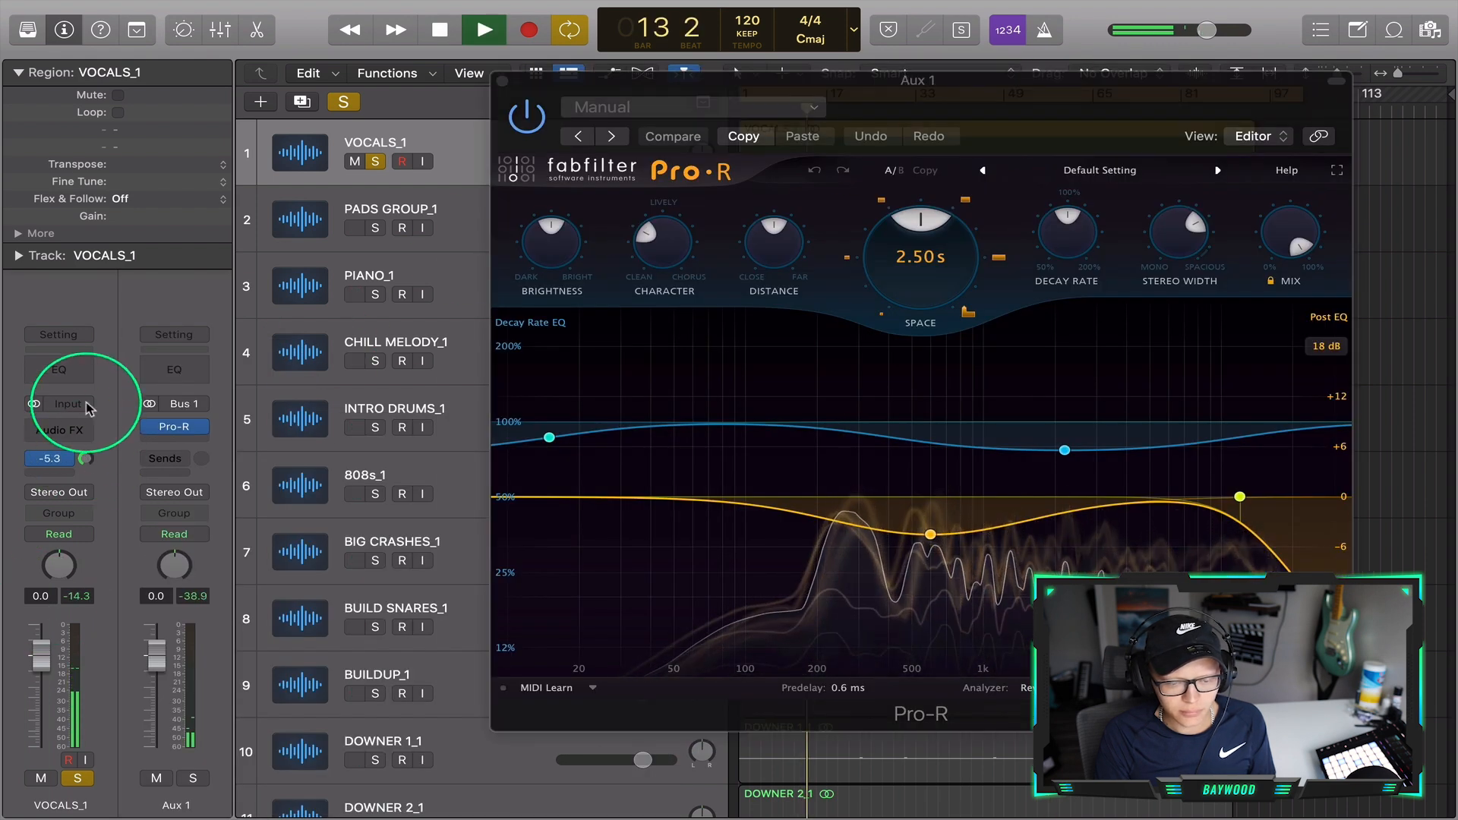
Set the vocal's Bus 1 send level to about -7.2 and Pro-R's Space to about 2.88 s
{"action": "left_click_drag", "start_coordinate": [85, 457], "coordinate": [84, 468]}
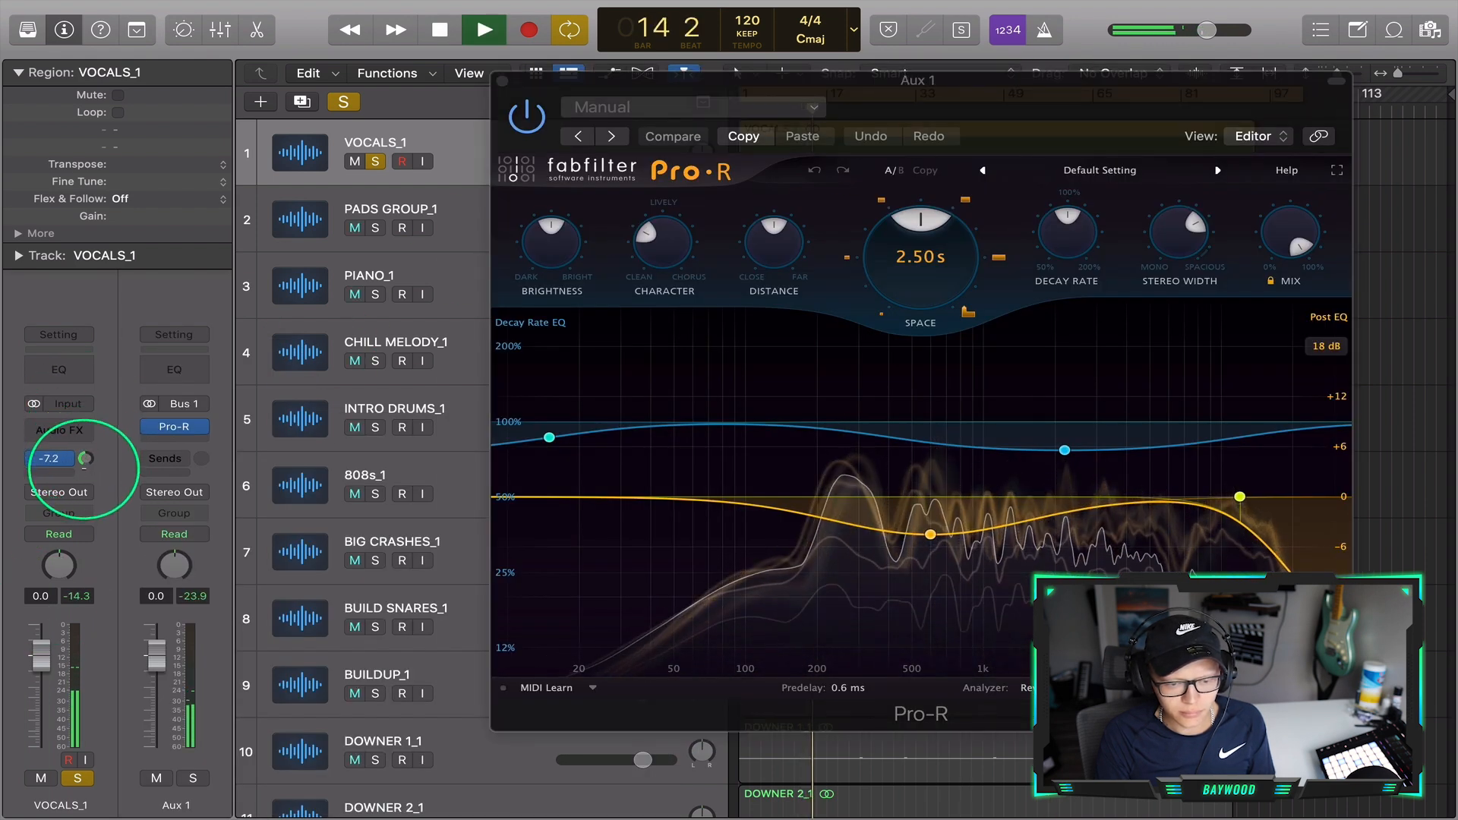
{"action": "left_click_drag", "start_coordinate": [917, 272], "coordinate": [924, 233]}
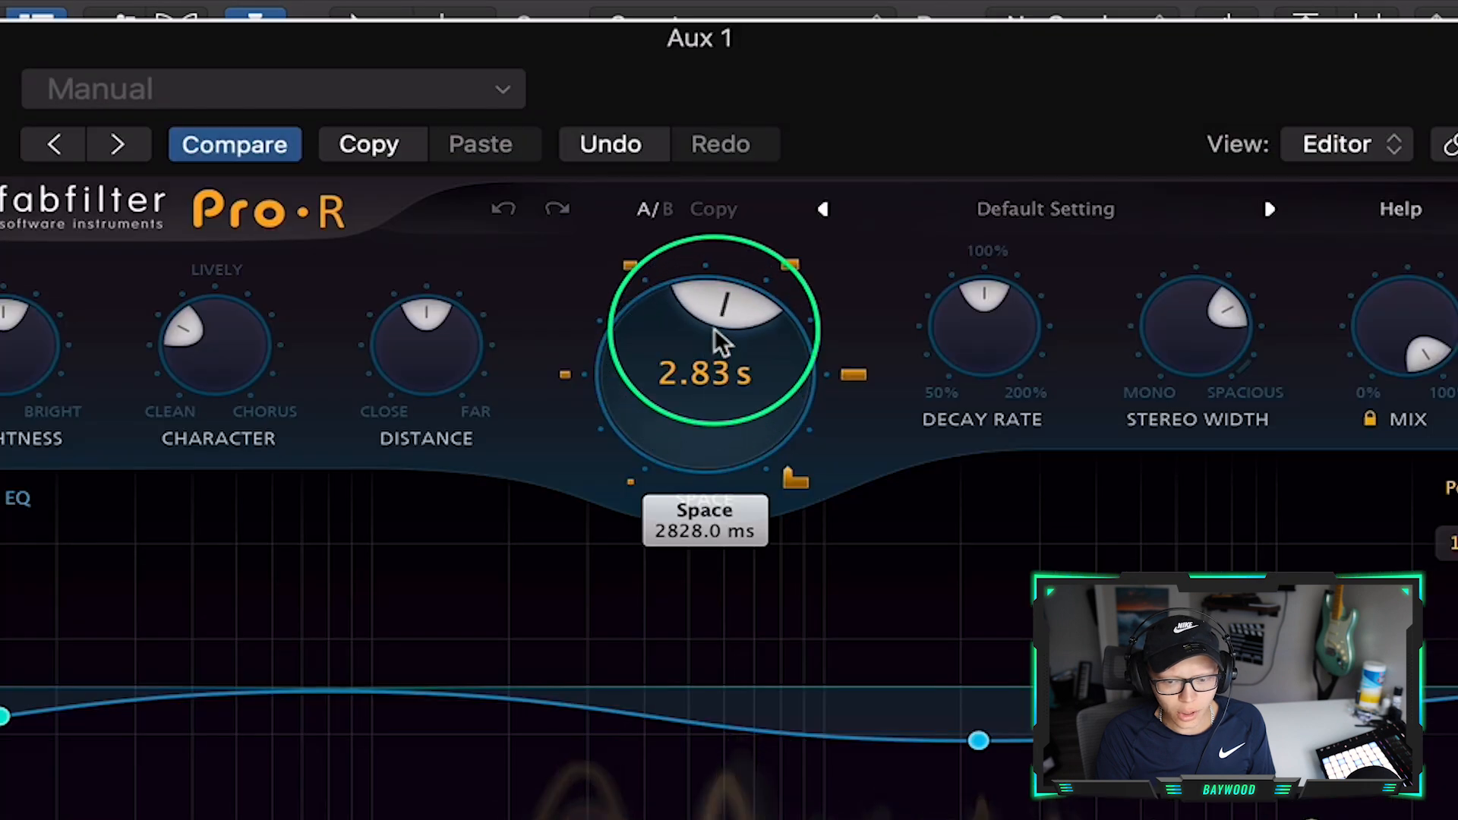
{"action": "left_click_drag", "start_coordinate": [714, 328], "coordinate": [717, 320]}
Lengthen Pro-R's Space to about 3.07 s and shift the high-end Post EQ point to a higher frequency
{"action": "left_click", "coordinate": [765, 111]}
{"action": "left_click_drag", "start_coordinate": [871, 218], "coordinate": [989, 108]}
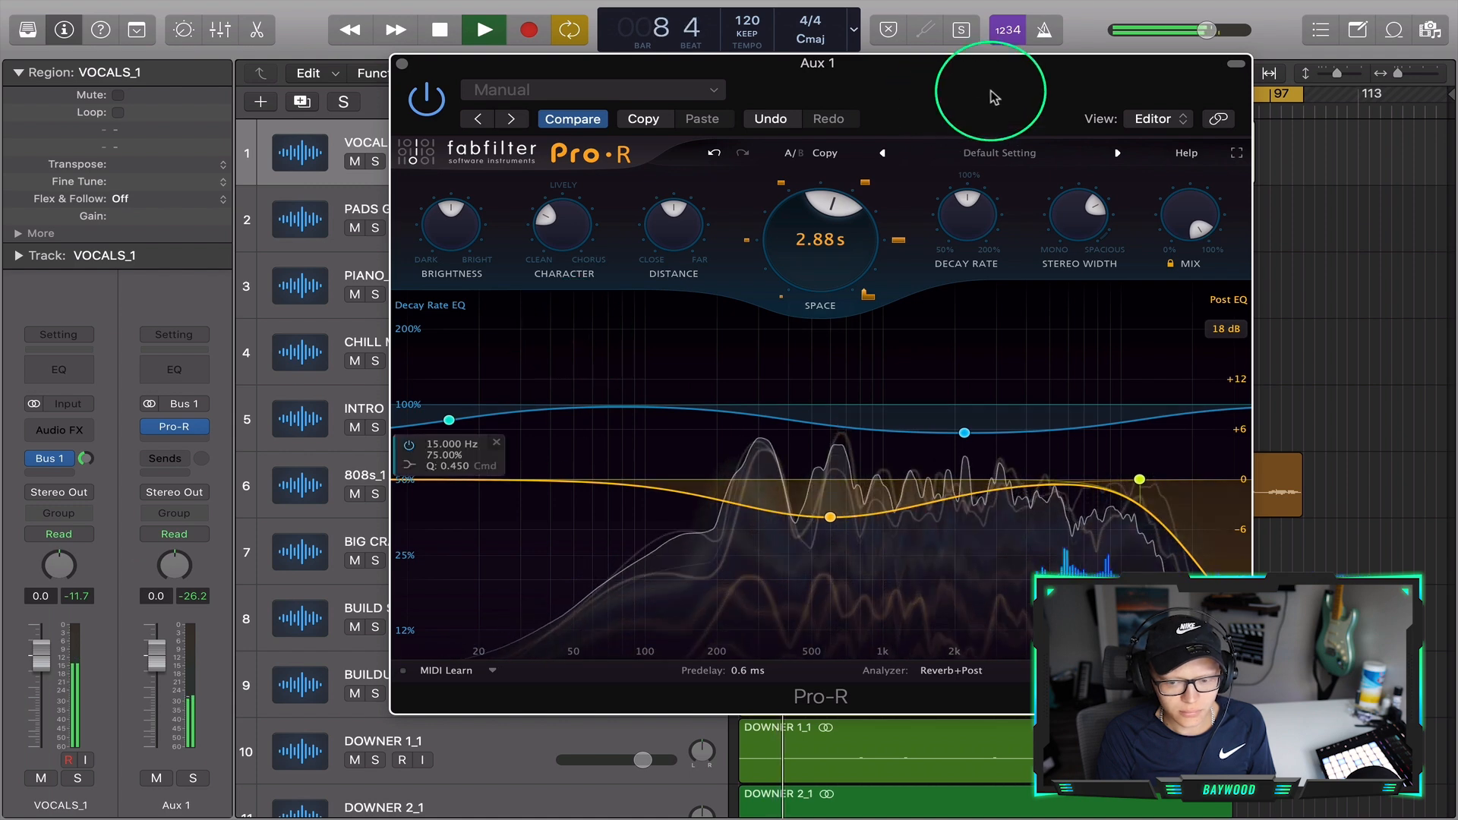
{"action": "left_click_drag", "start_coordinate": [995, 97], "coordinate": [963, 150]}
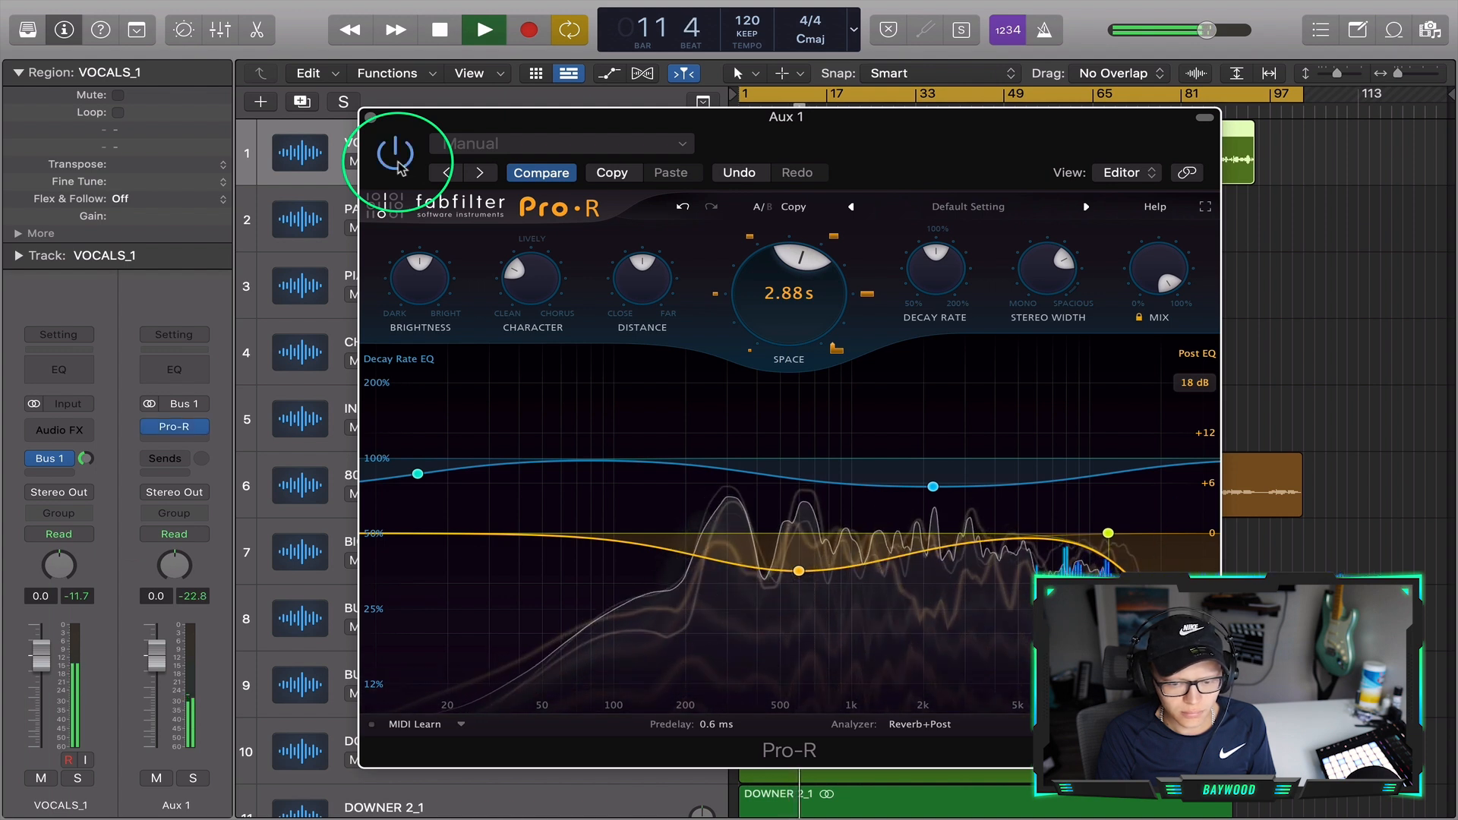
{"action": "left_click_drag", "start_coordinate": [788, 304], "coordinate": [784, 294]}
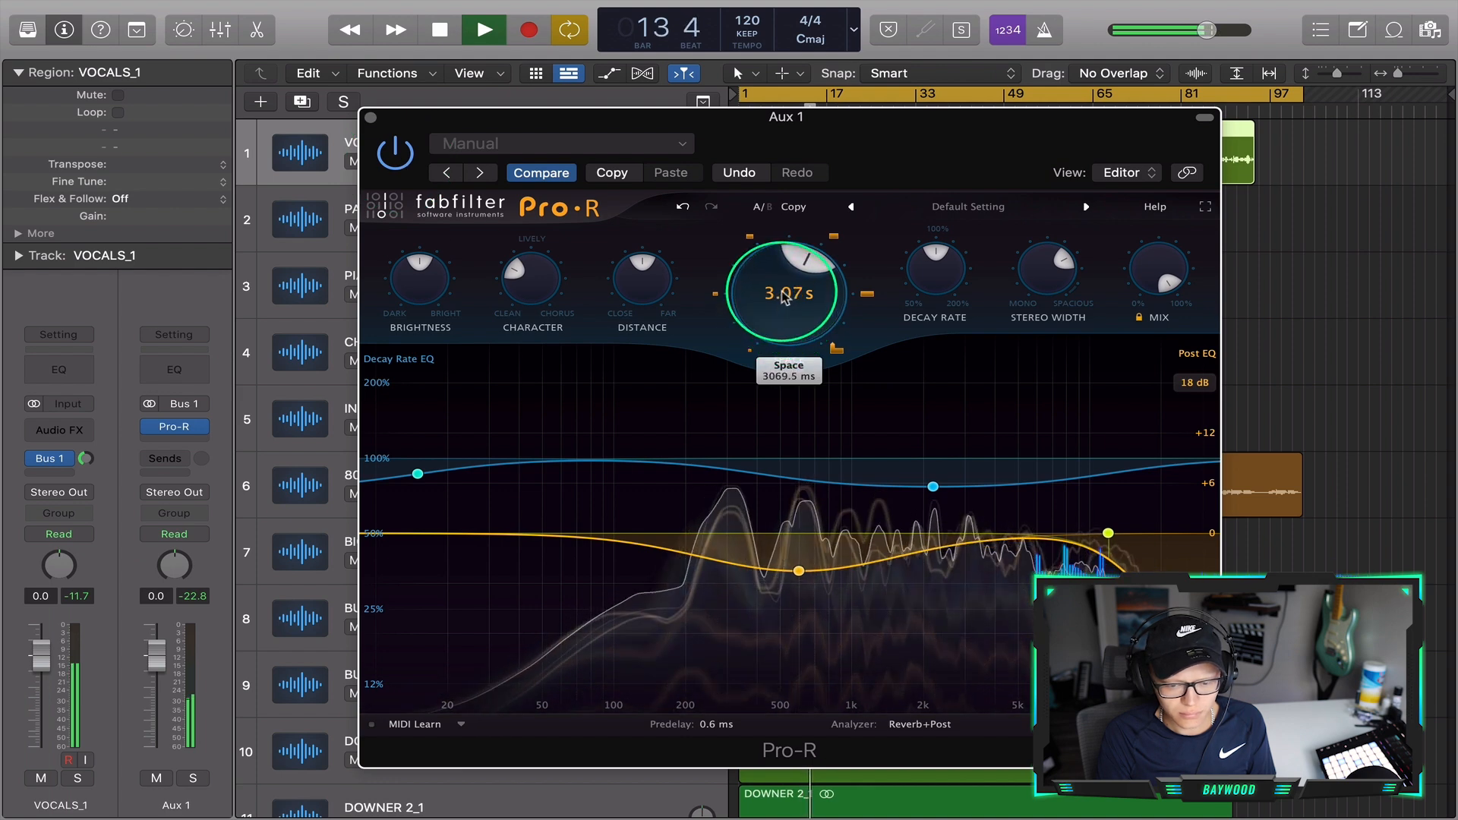
{"action": "left_click_drag", "start_coordinate": [1107, 533], "coordinate": [1168, 539]}
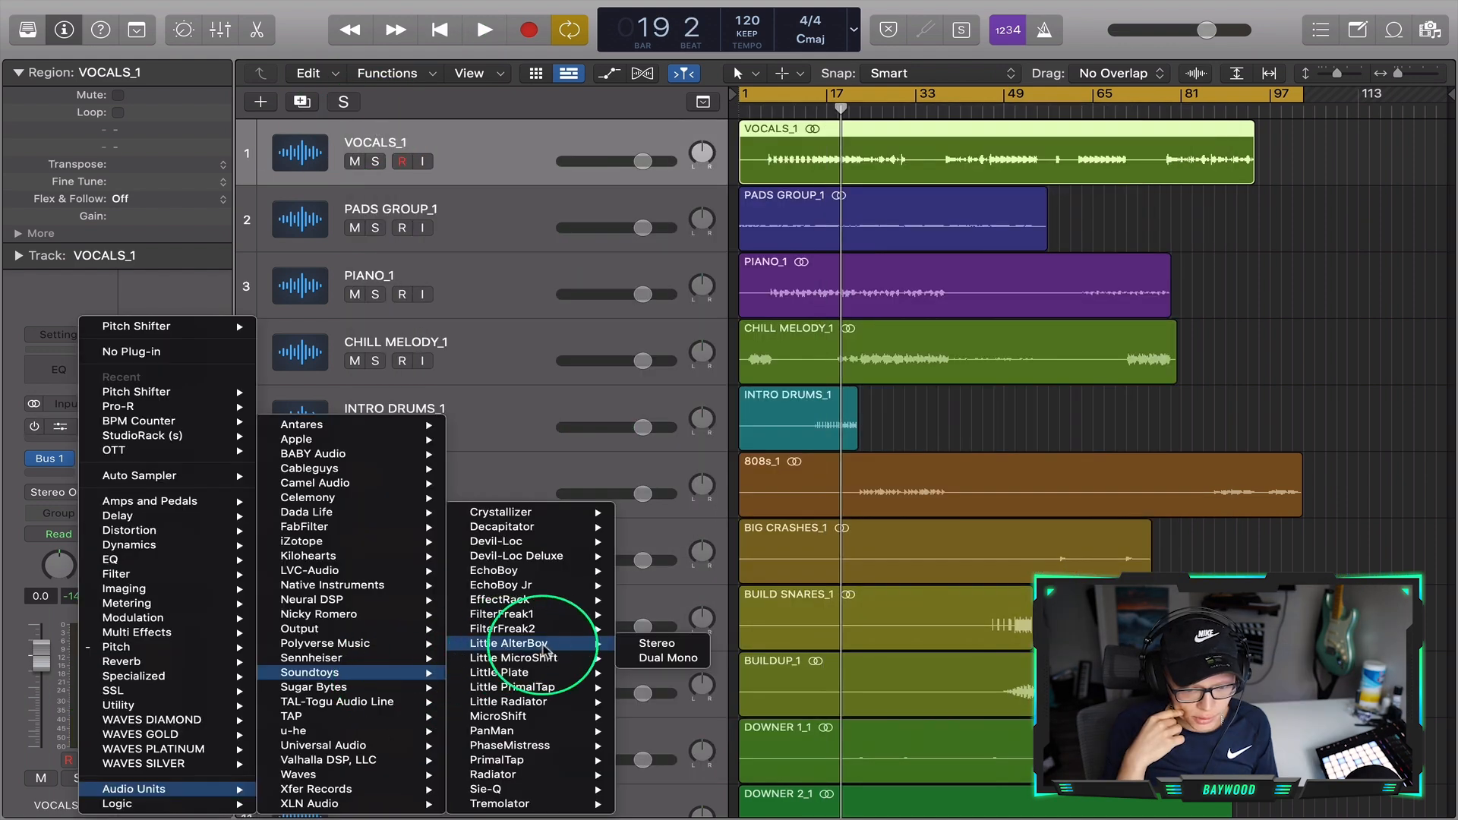
Insert Soundtoys Little AlterBoy in stereo on VOCALS_1 and audition a lowered formant, returning it to 0.0
{"action": "left_click", "coordinate": [653, 644]}
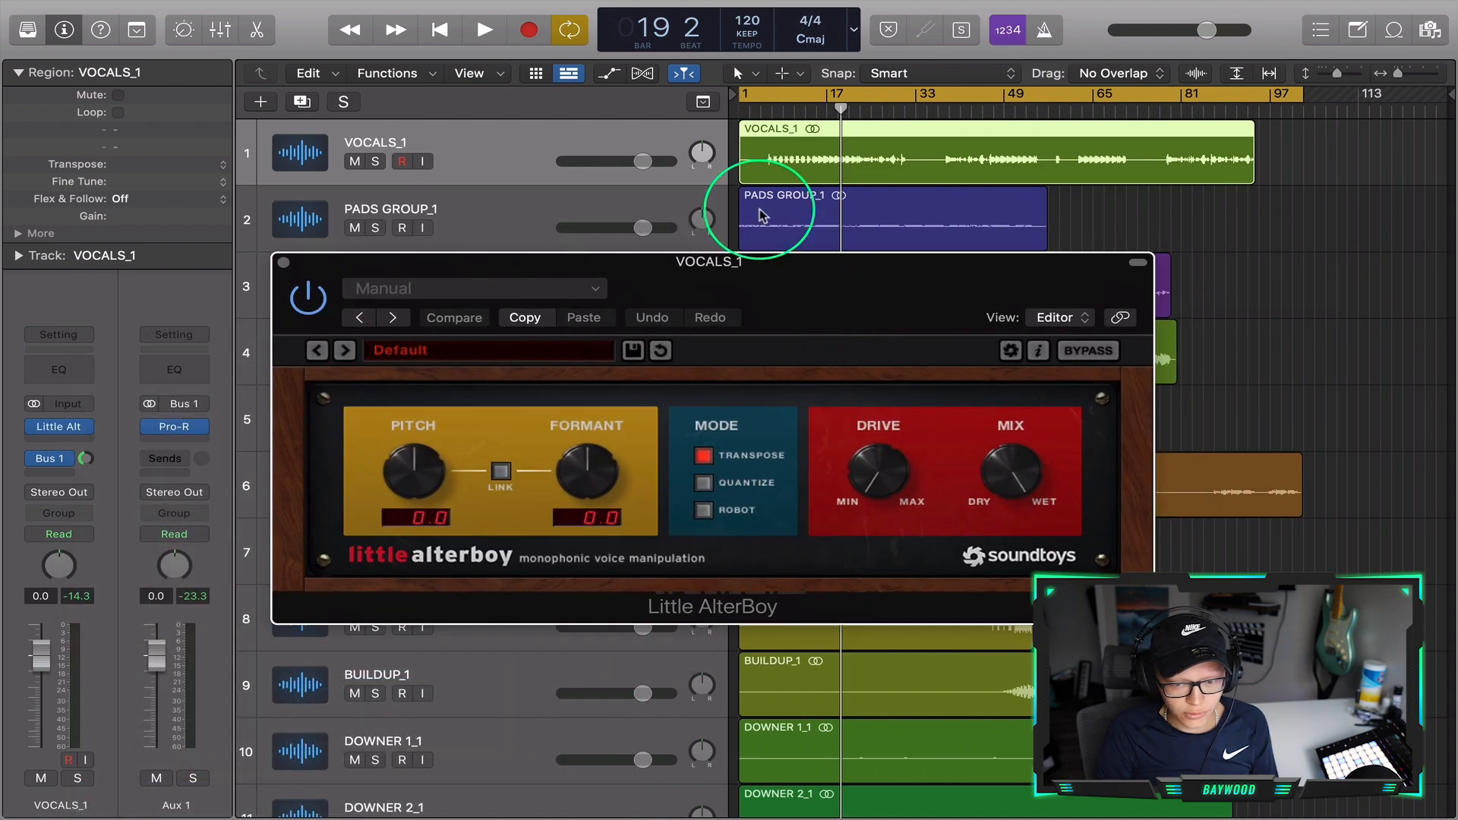
{"action": "left_click", "coordinate": [802, 114]}
{"action": "left_click_drag", "start_coordinate": [566, 484], "coordinate": [568, 490]}
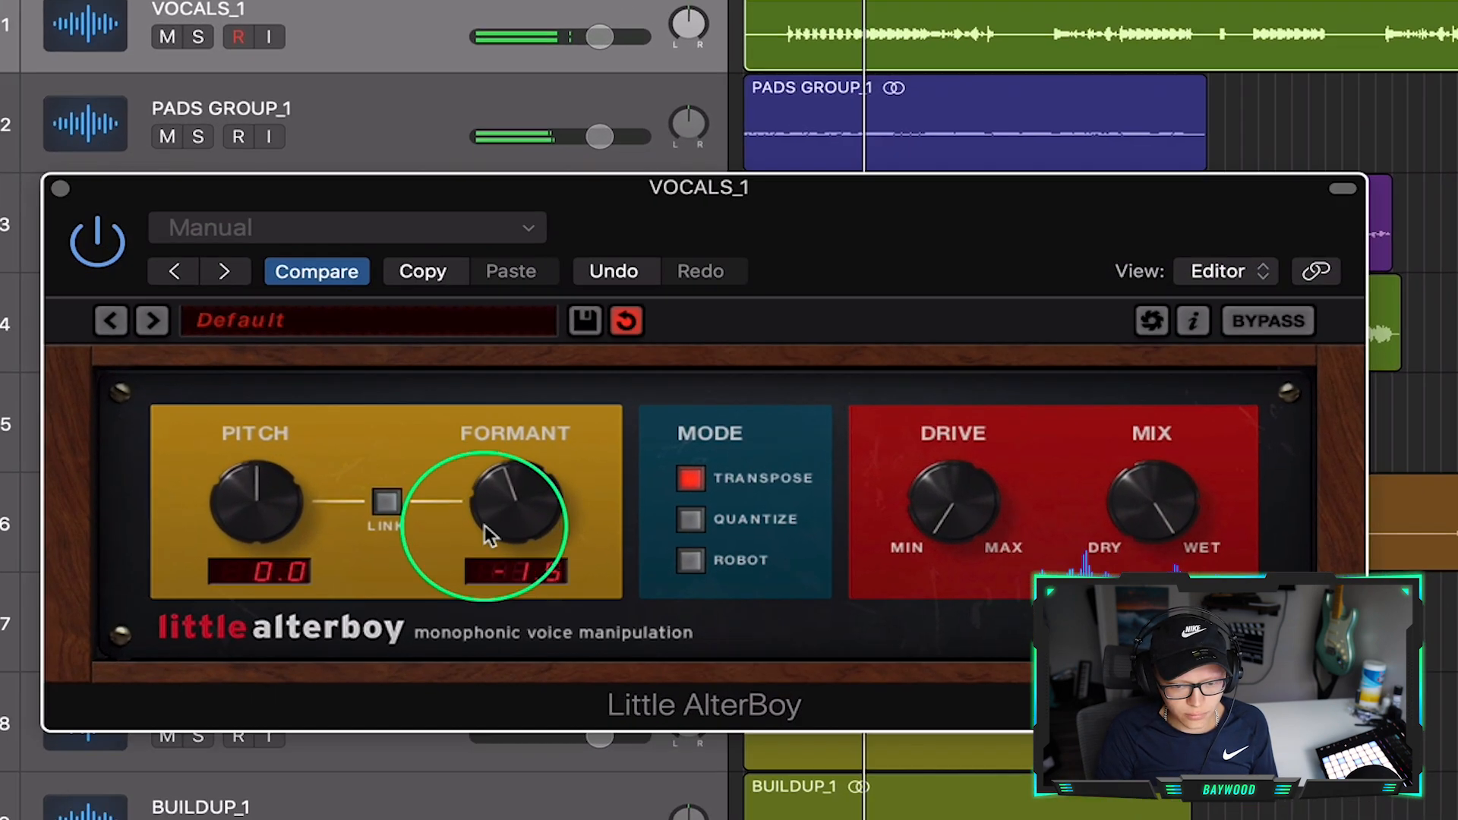
{"action": "left_click_drag", "start_coordinate": [475, 534], "coordinate": [504, 521]}
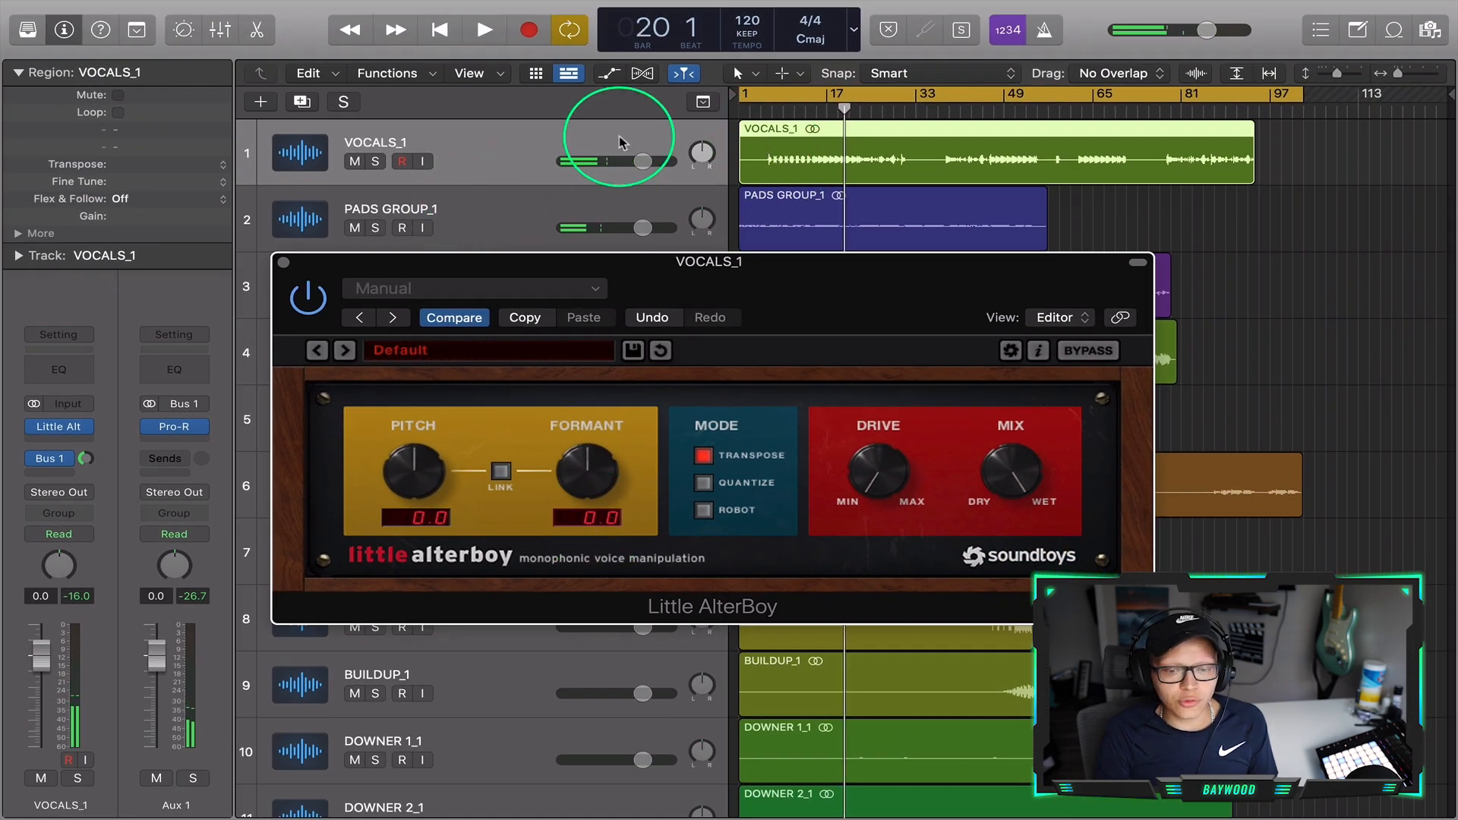
Show track automation and set the VOCALS_1 automation mode to Touch
{"action": "left_click", "coordinate": [613, 61]}
{"action": "left_click", "coordinate": [606, 74]}
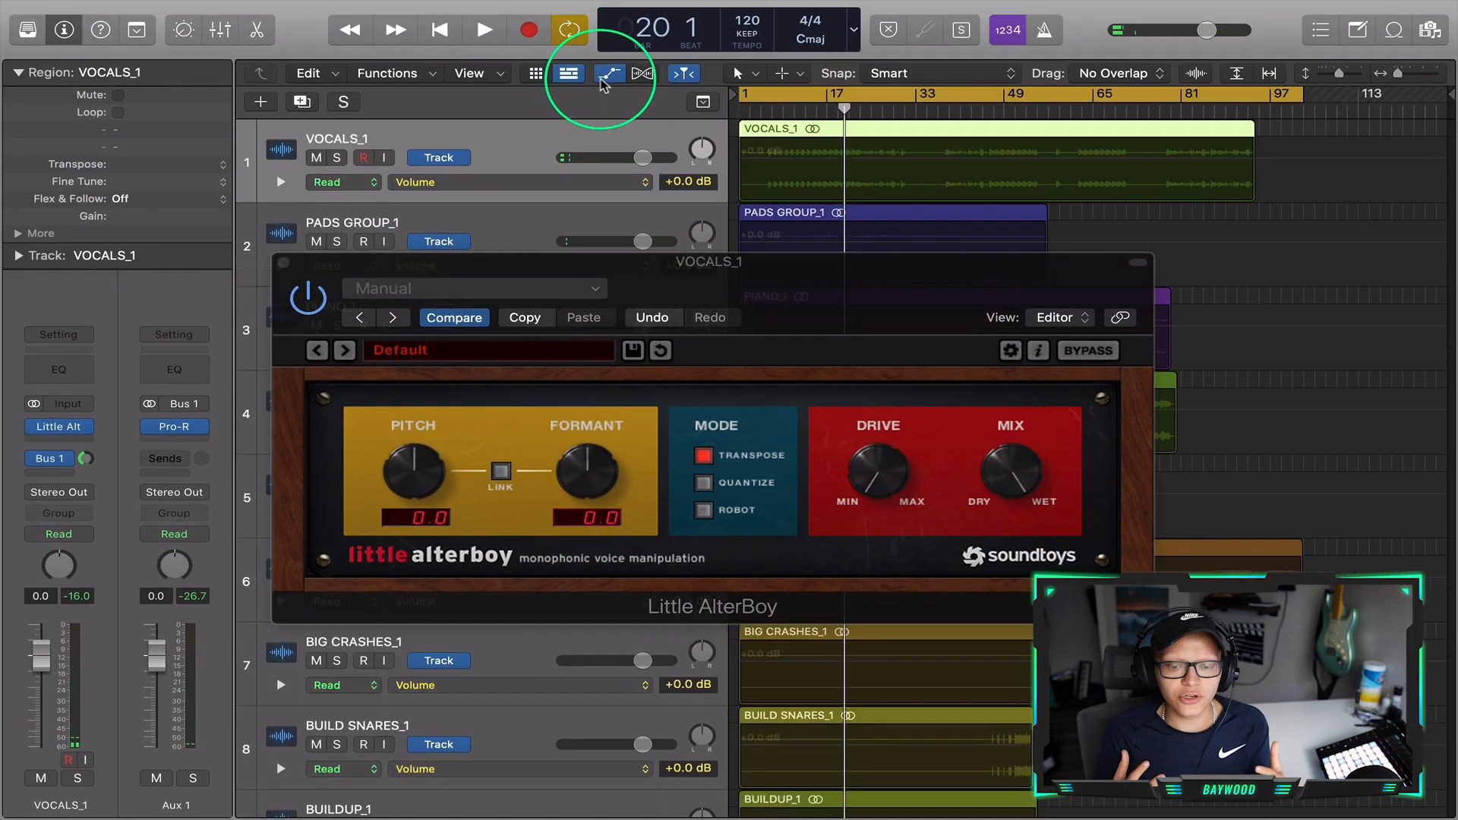
{"action": "key", "text": "super+Right"}
{"action": "left_click_drag", "start_coordinate": [801, 272], "coordinate": [789, 306]}
{"action": "scroll", "coordinate": [863, 238], "scroll_direction": "left", "scroll_amount": 3}
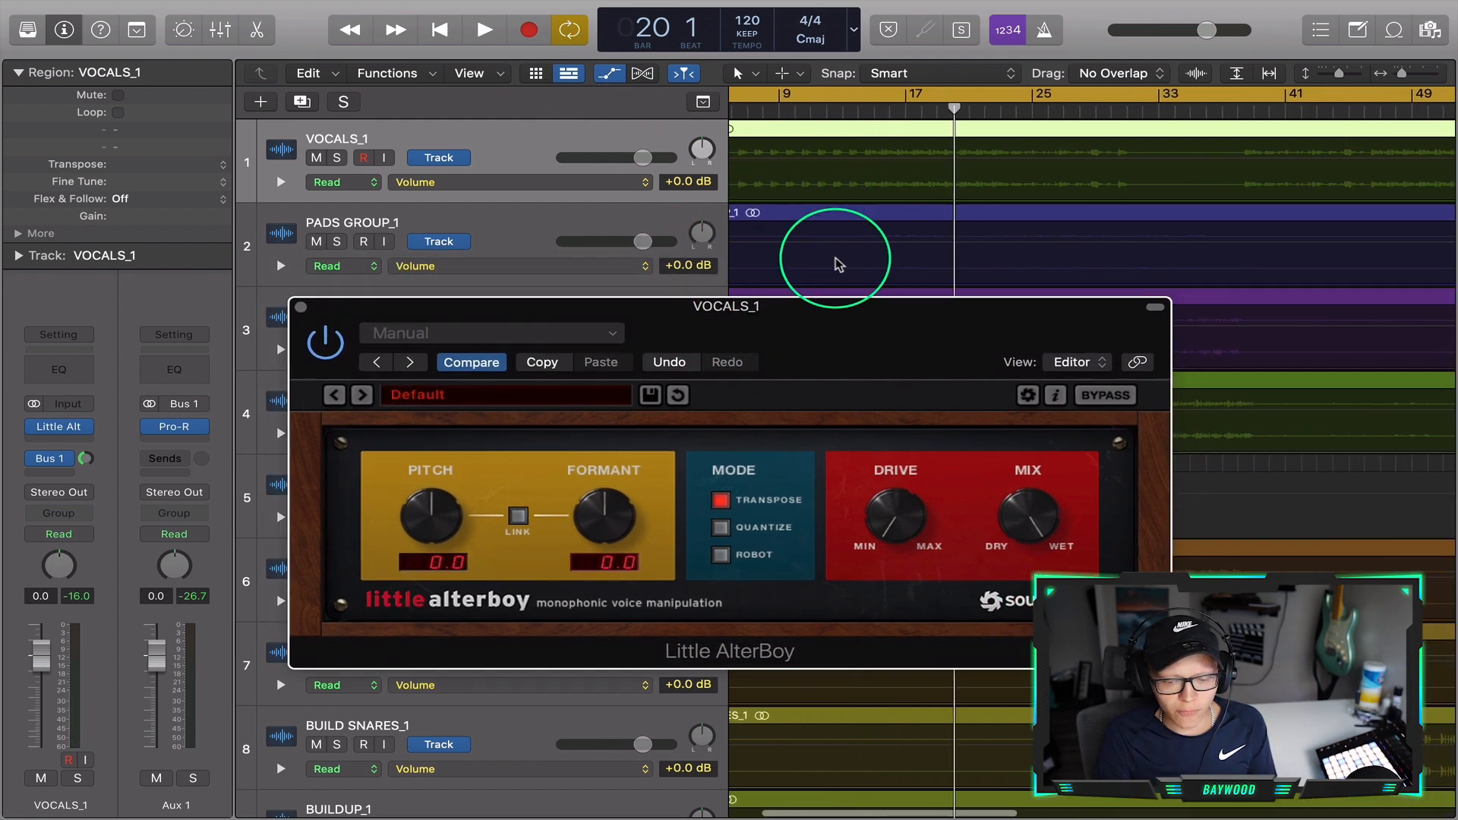
{"action": "left_click_drag", "start_coordinate": [871, 304], "coordinate": [799, 355]}
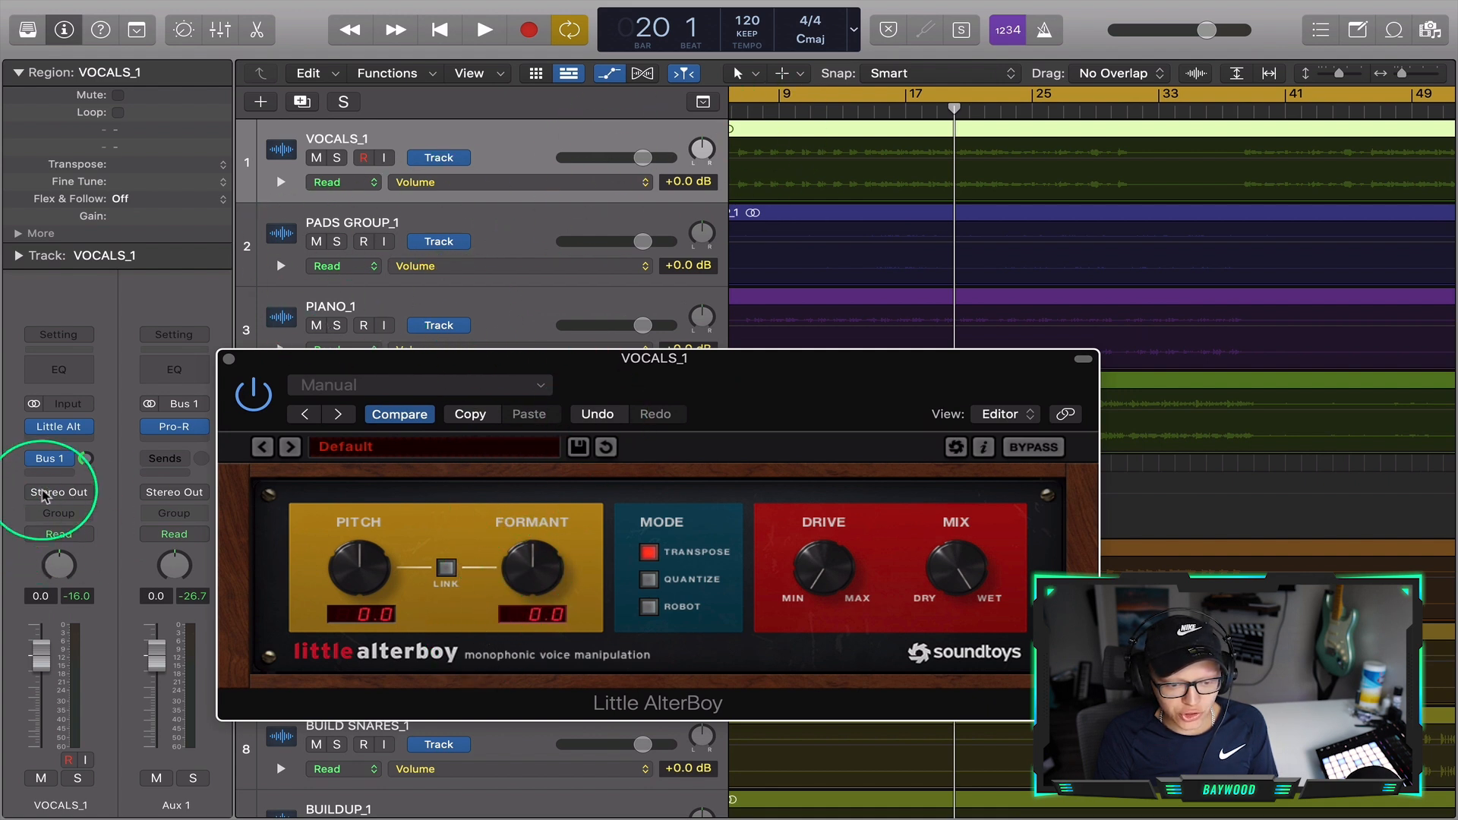
{"action": "left_click", "coordinate": [53, 533]}
{"action": "left_click", "coordinate": [67, 548]}
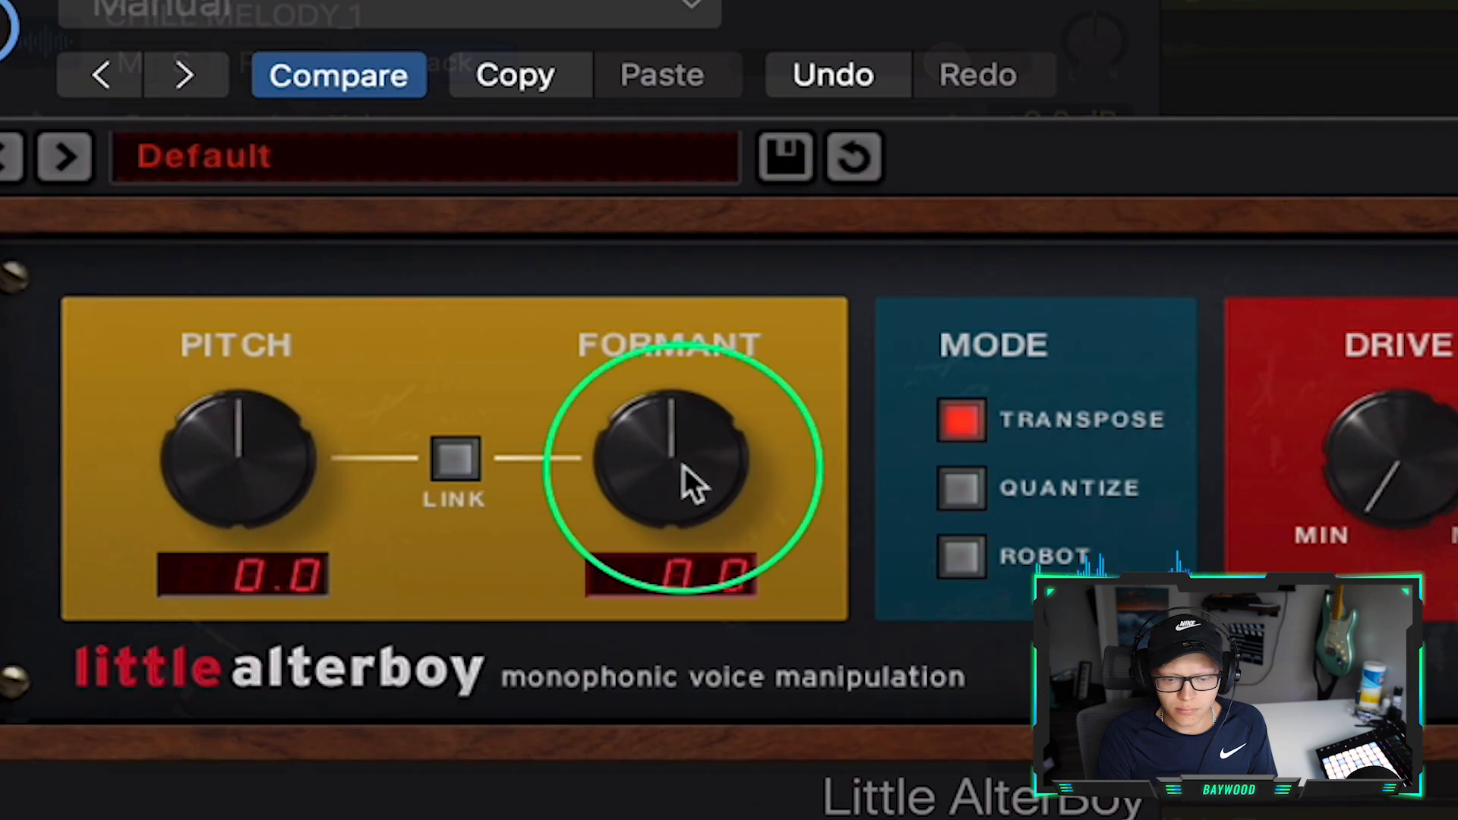
Record a Little AlterBoy formant sweep during playback, dipping to about -6.6 semitones near bar 22 and back to about 0, then close the plug-in
{"action": "left_click_drag", "start_coordinate": [539, 578], "coordinate": [539, 582]}
{"action": "left_click_drag", "start_coordinate": [683, 479], "coordinate": [685, 549]}
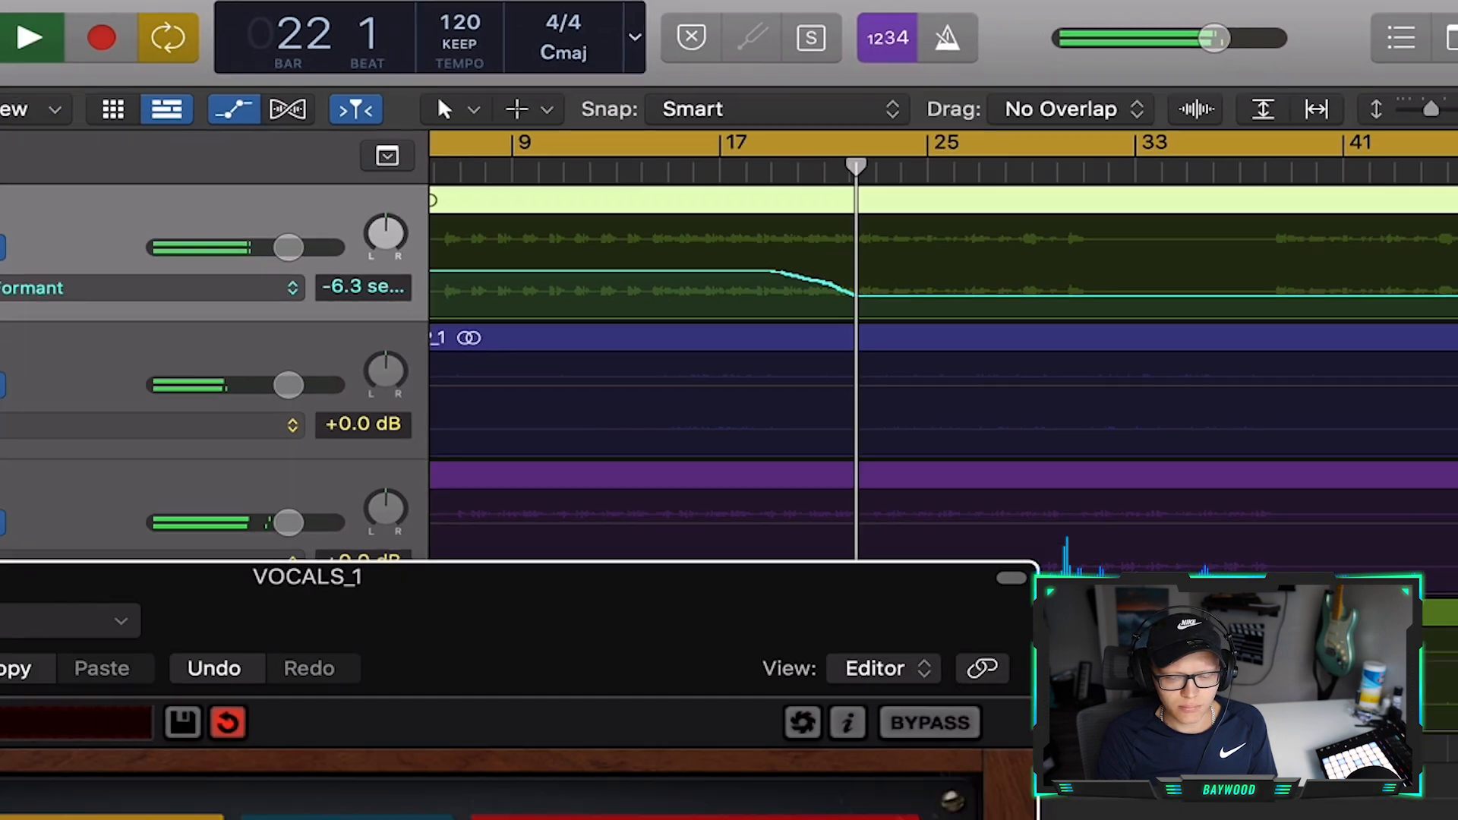
{"action": "left_click_drag", "start_coordinate": [544, 607], "coordinate": [548, 583]}
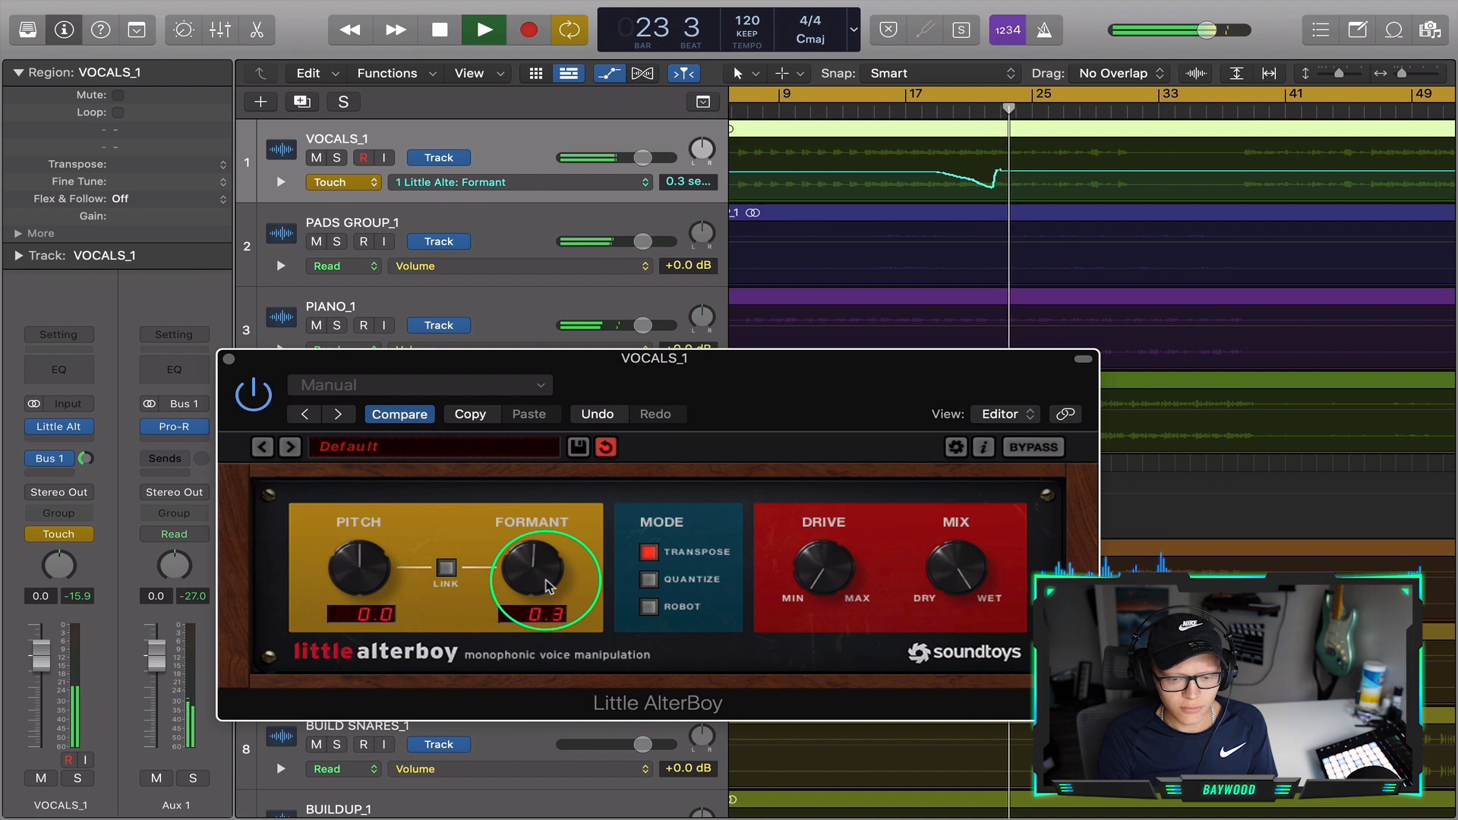
{"action": "left_click", "coordinate": [229, 360]}
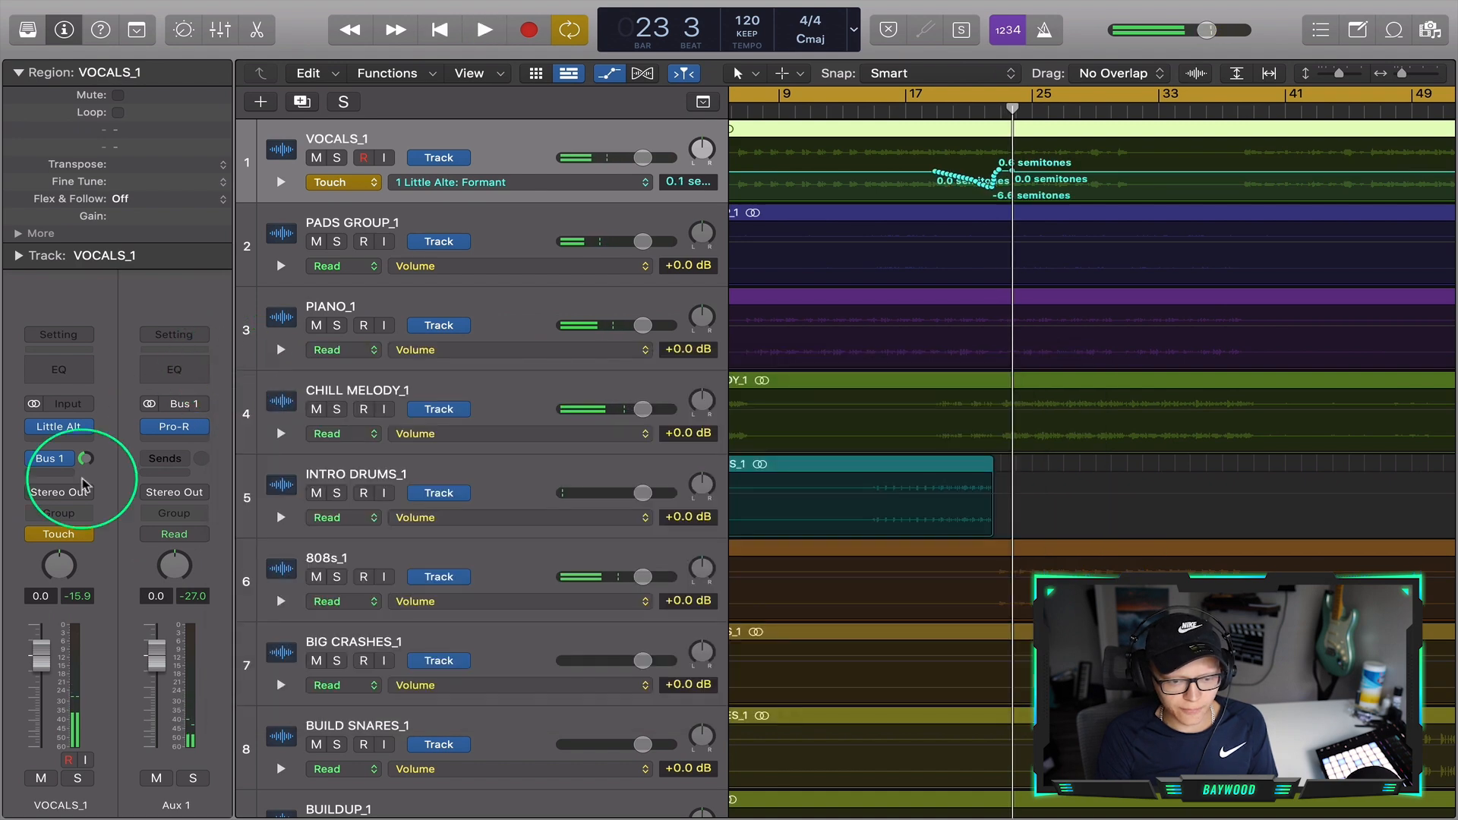
Set the VOCALS_1 automation mode back to Read and play the recorded formant sweep from about bar 18
{"action": "left_click", "coordinate": [68, 535]}
{"action": "left_click", "coordinate": [75, 519]}
{"action": "double_click", "coordinate": [927, 114]}
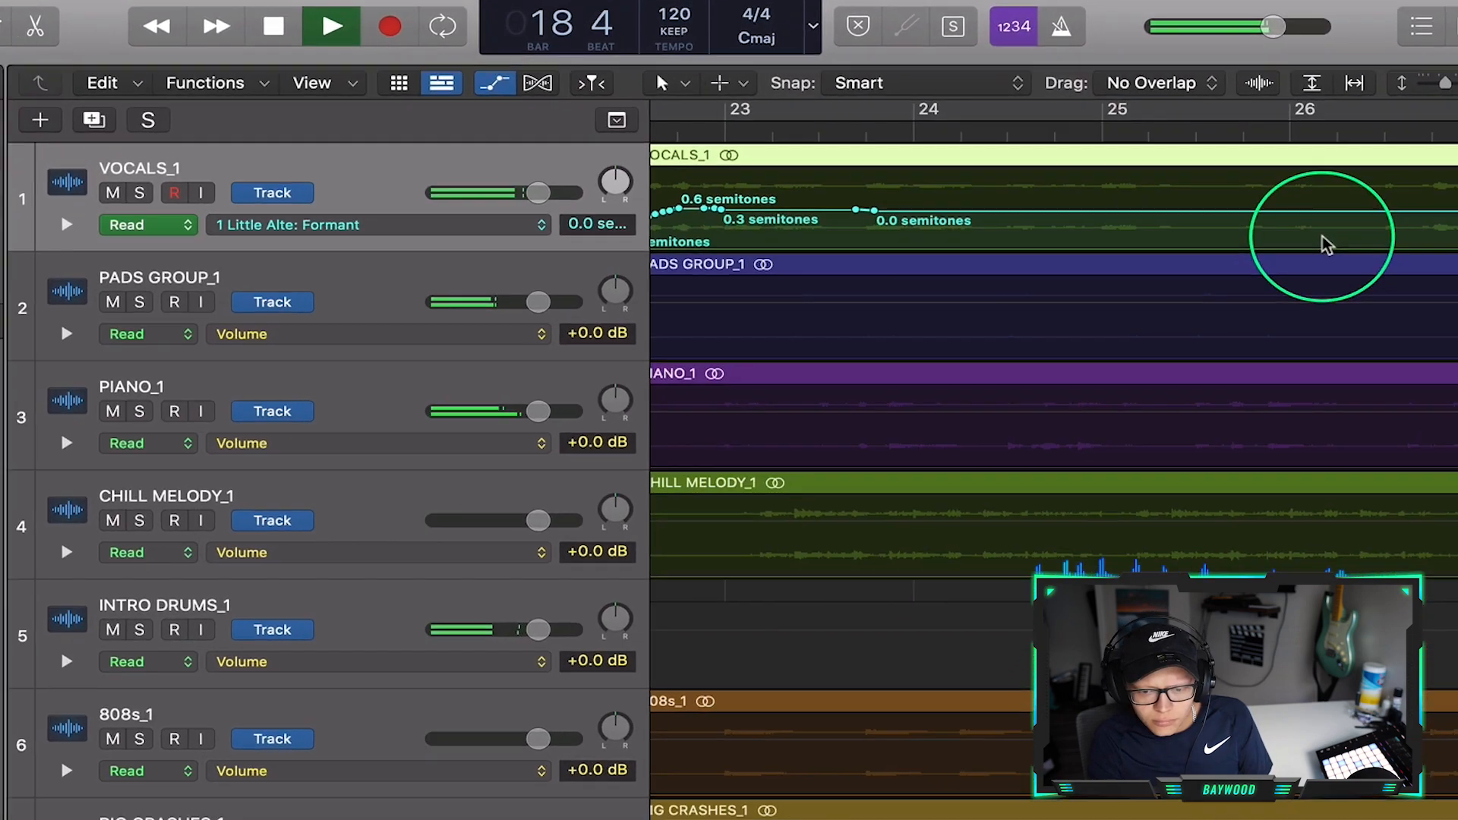
Move the 0.6-semitone formant point earlier, to about the middle of bar 22, so the formant jumps back abruptly
{"action": "scroll", "coordinate": [1322, 236], "scroll_direction": "left", "scroll_amount": 5}
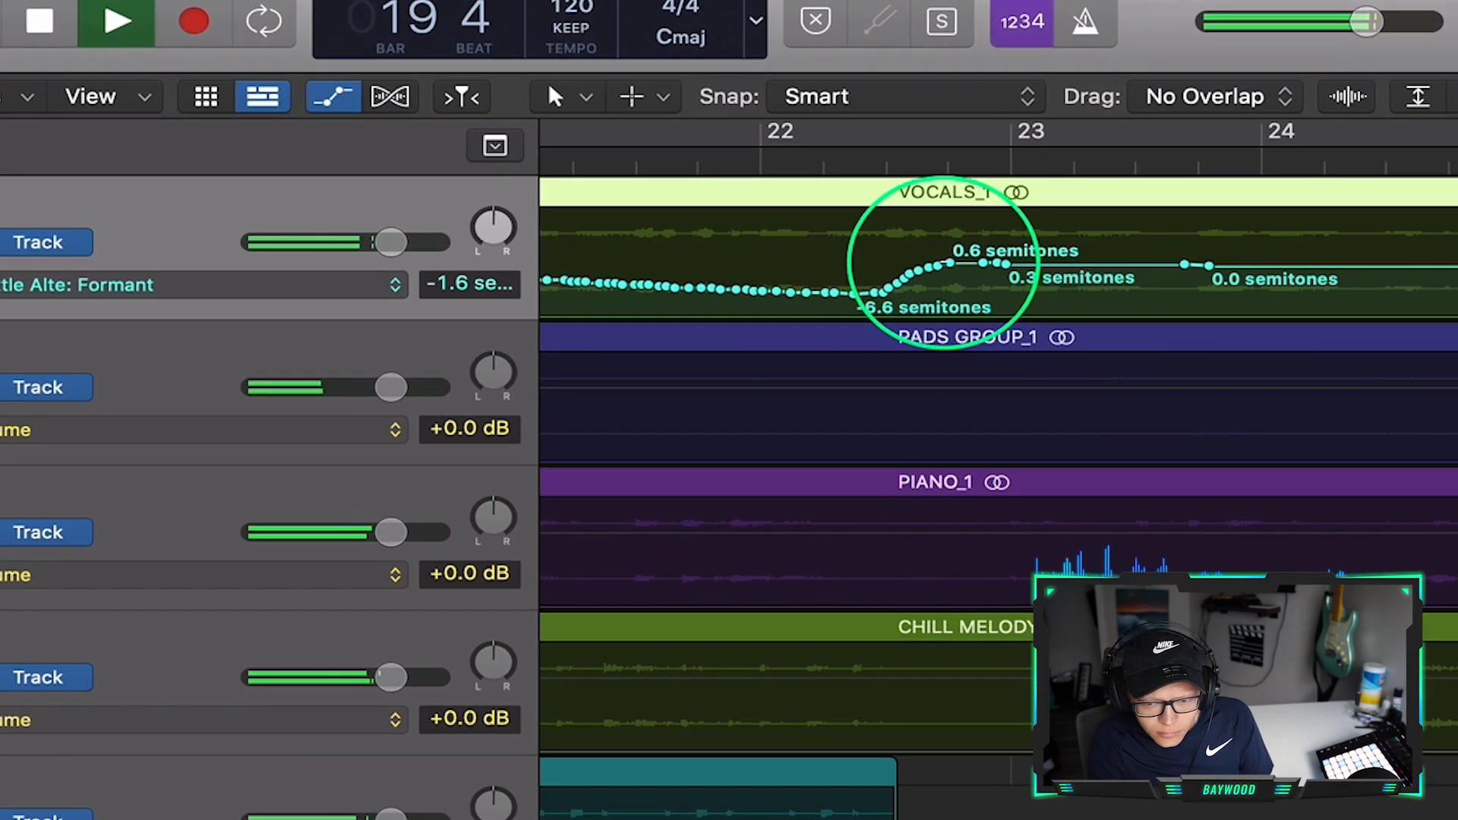
{"action": "left_click_drag", "start_coordinate": [949, 263], "coordinate": [888, 267]}
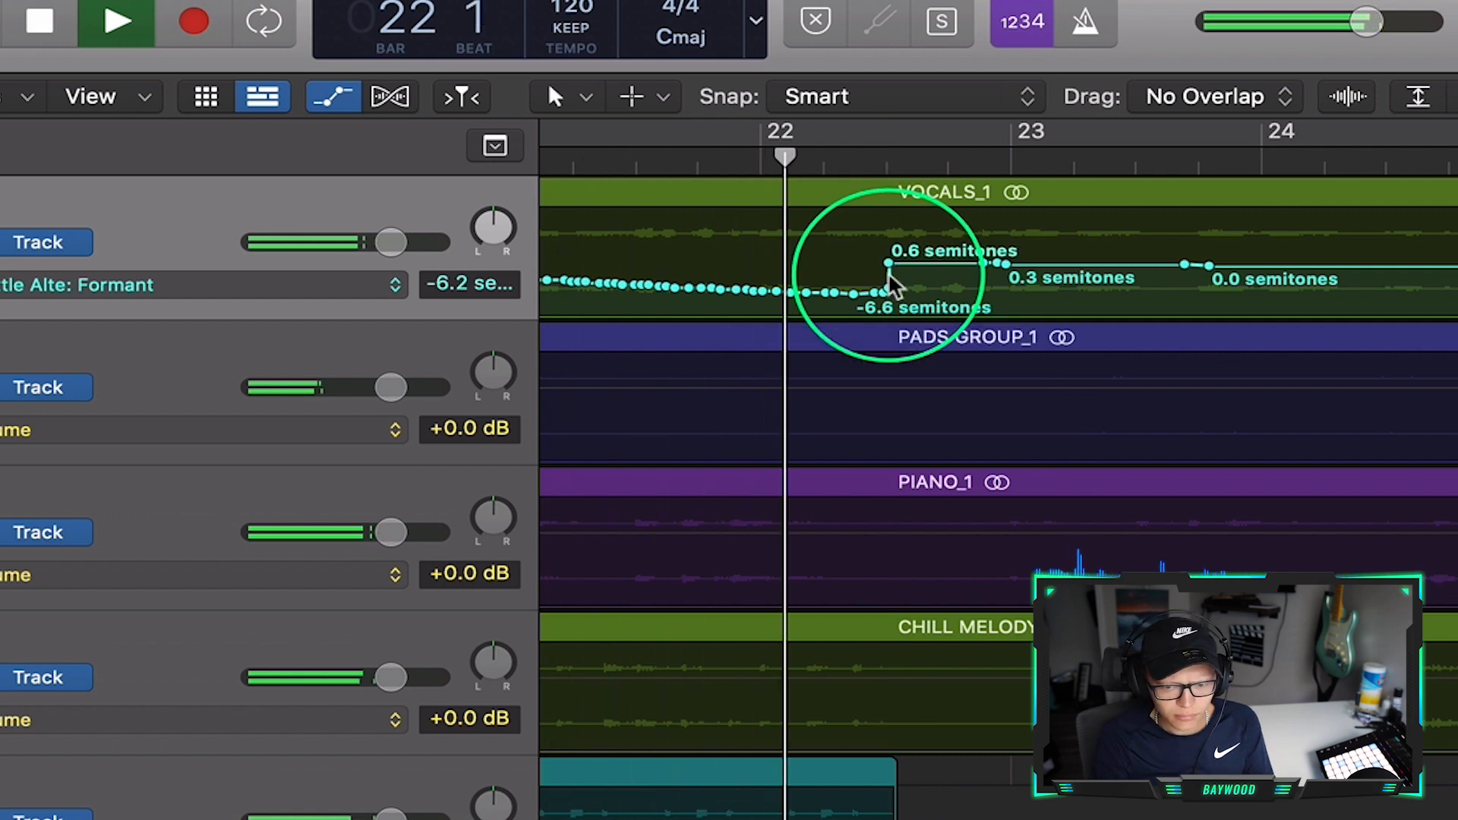
{"action": "key", "text": "space"}
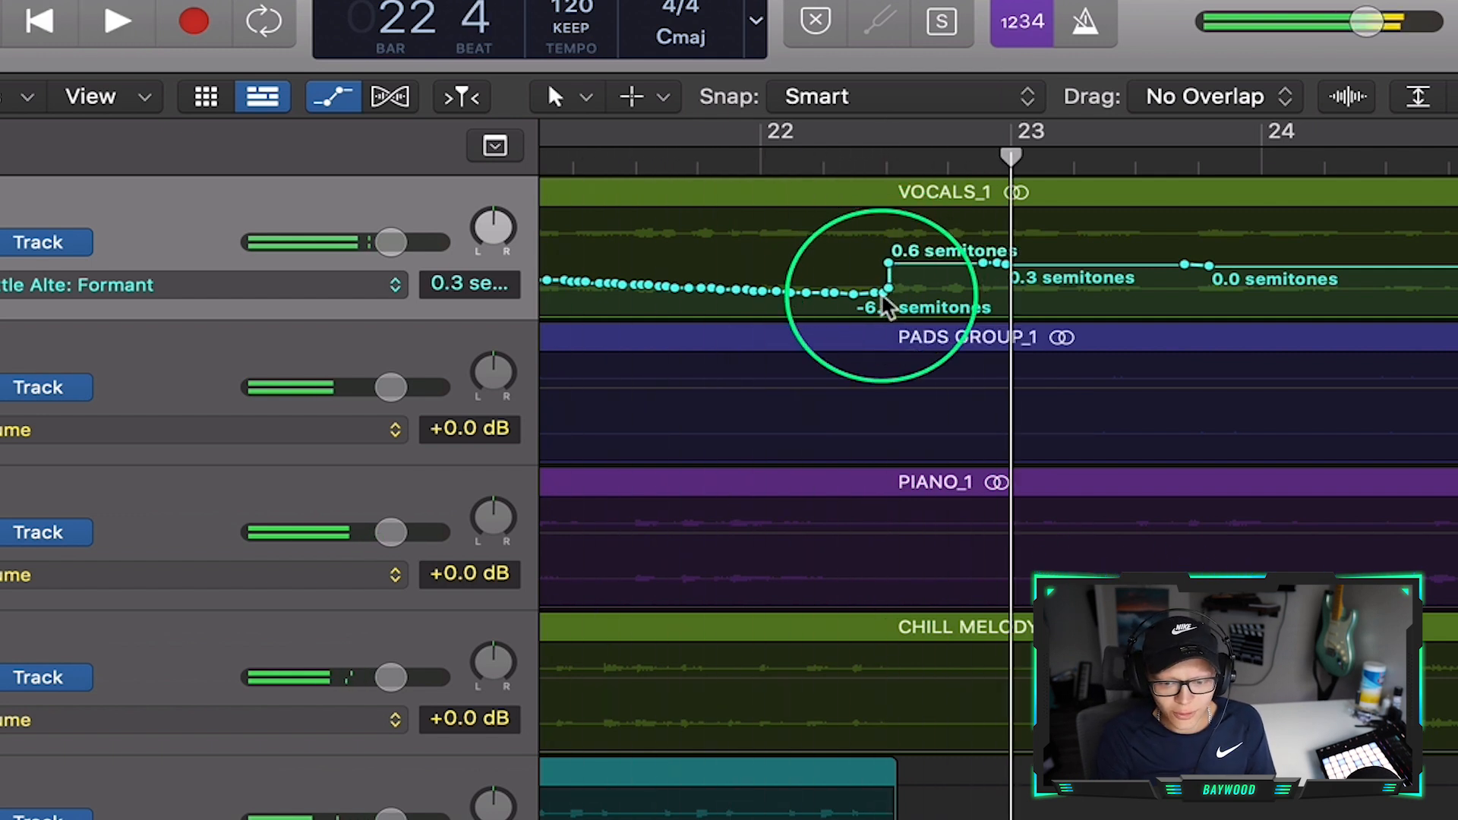
Copy the VOCALS_1 formant sweep so that it also starts at about bar 49
{"action": "key", "text": "super+Right"}
{"action": "key", "text": "super+Right"}
{"action": "key", "text": "super+Right"}
{"action": "key", "text": "super+Right"}
{"action": "key", "text": "super+Right"}
{"action": "key", "text": "super+Right"}
{"action": "key", "text": "super+Right"}
{"action": "key", "text": "super+Right"}
{"action": "scroll", "coordinate": [881, 304], "scroll_direction": "left", "scroll_amount": 10}
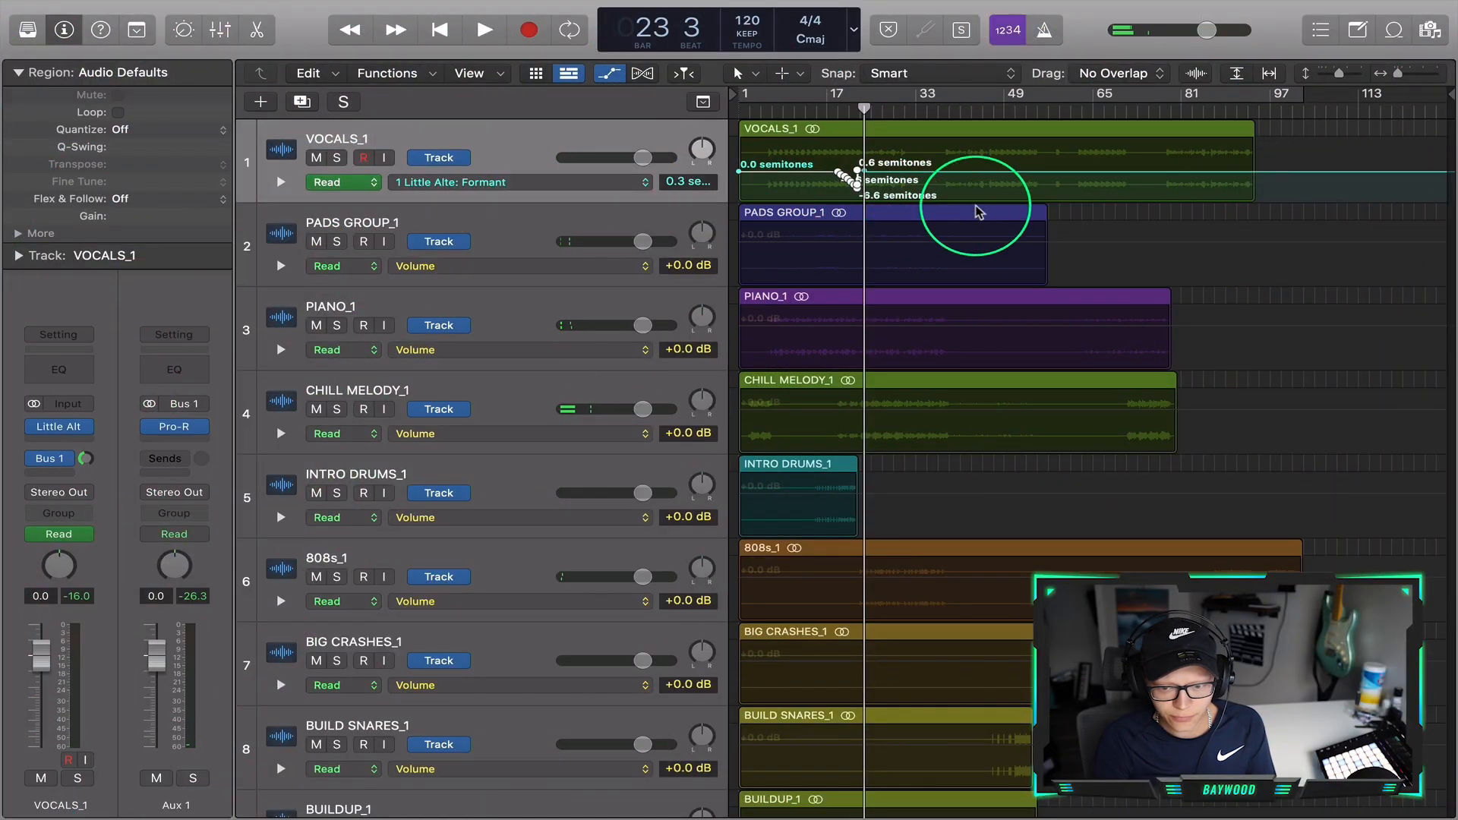
{"action": "left_click", "coordinate": [1014, 110]}
{"action": "key", "text": "space"}
{"action": "key", "text": "super+Right"}
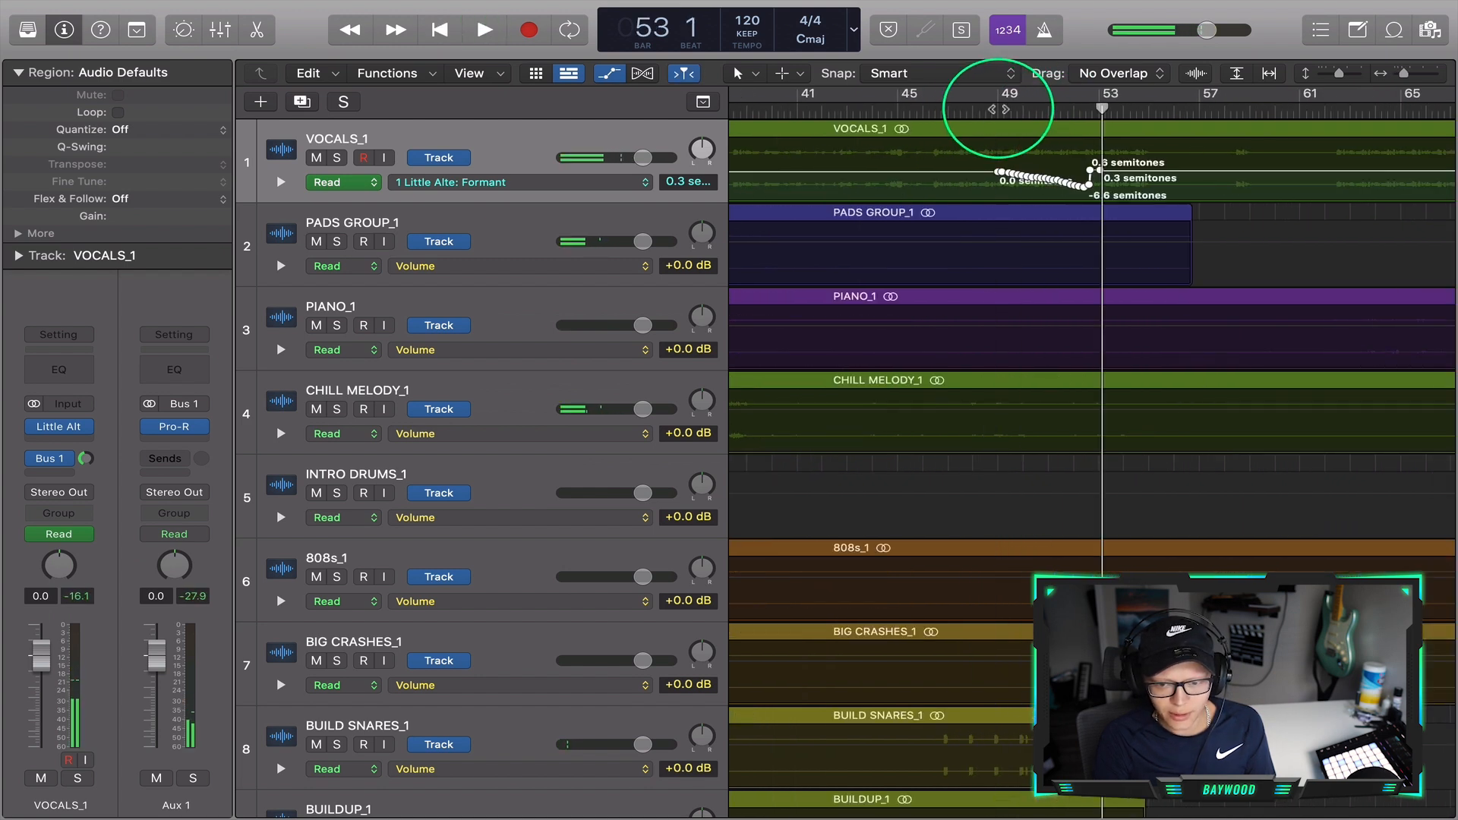
Play the copied formant sweep and shift it about two bars later, to start at about bar 51
{"action": "key", "text": "space"}
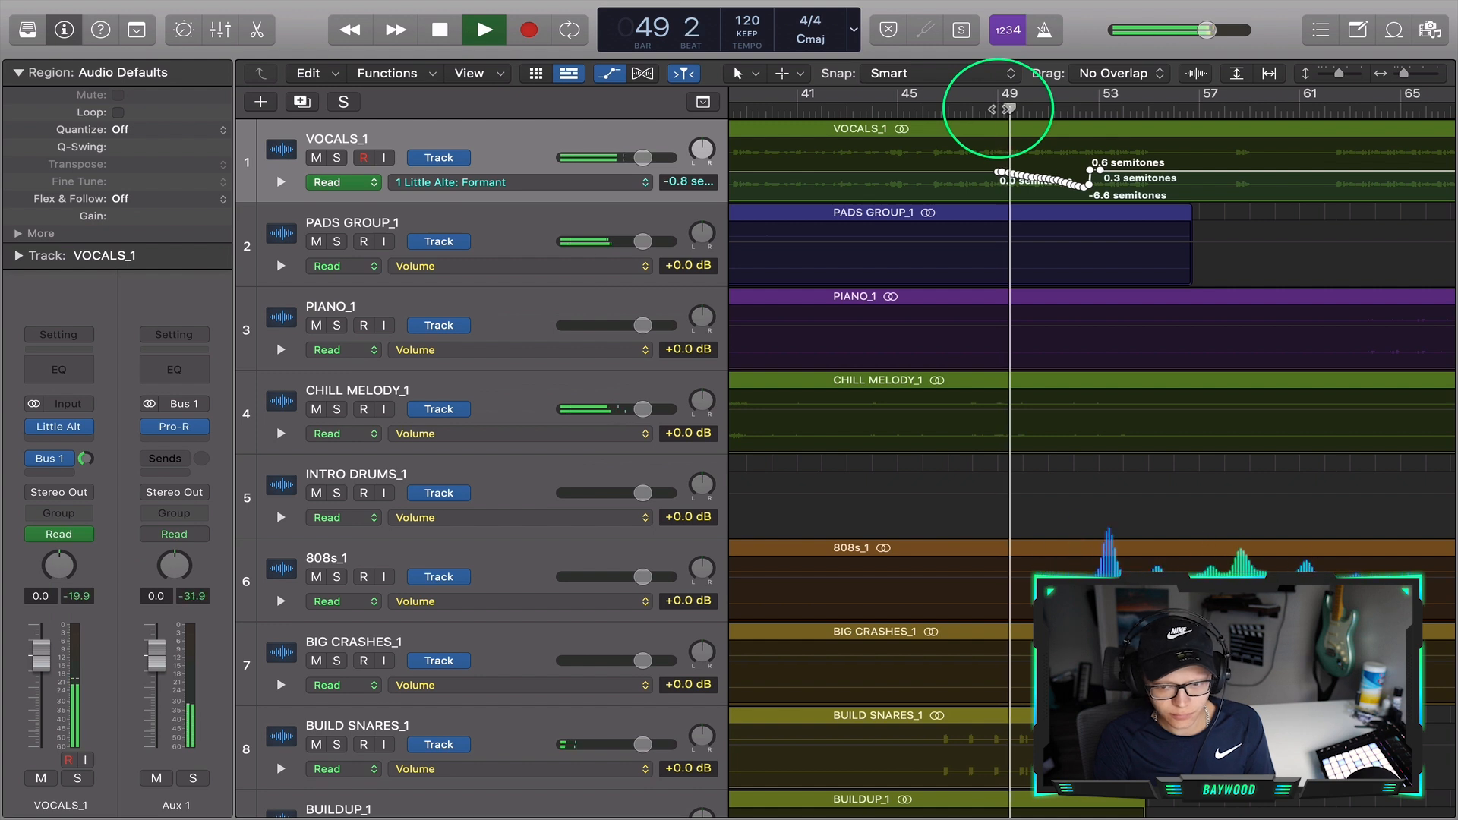
{"action": "left_click_drag", "start_coordinate": [994, 173], "coordinate": [1047, 175]}
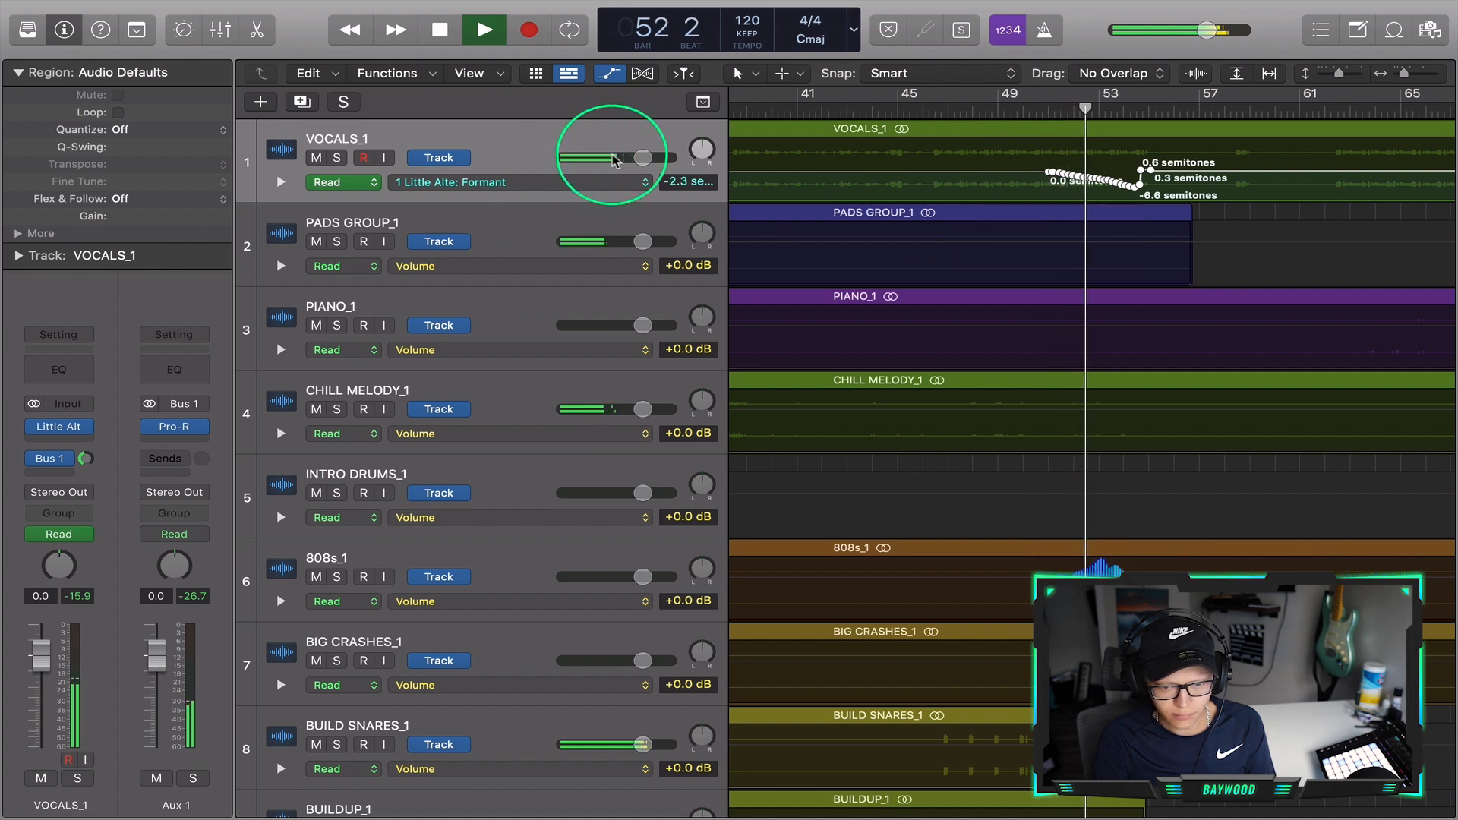
{"action": "key", "text": "space"}
{"action": "left_click", "coordinate": [69, 439]}
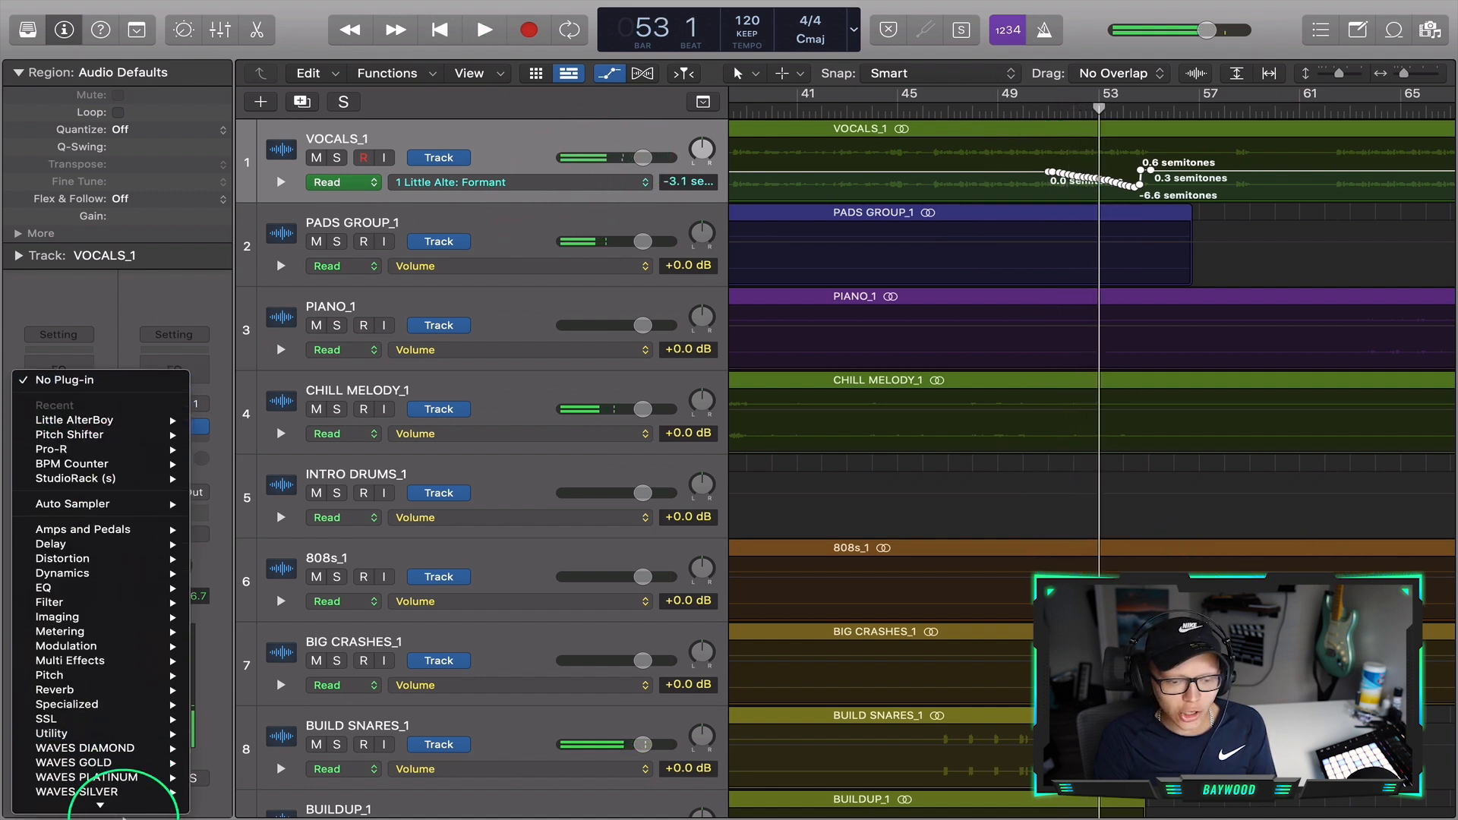
{"action": "left_click", "coordinate": [199, 321]}
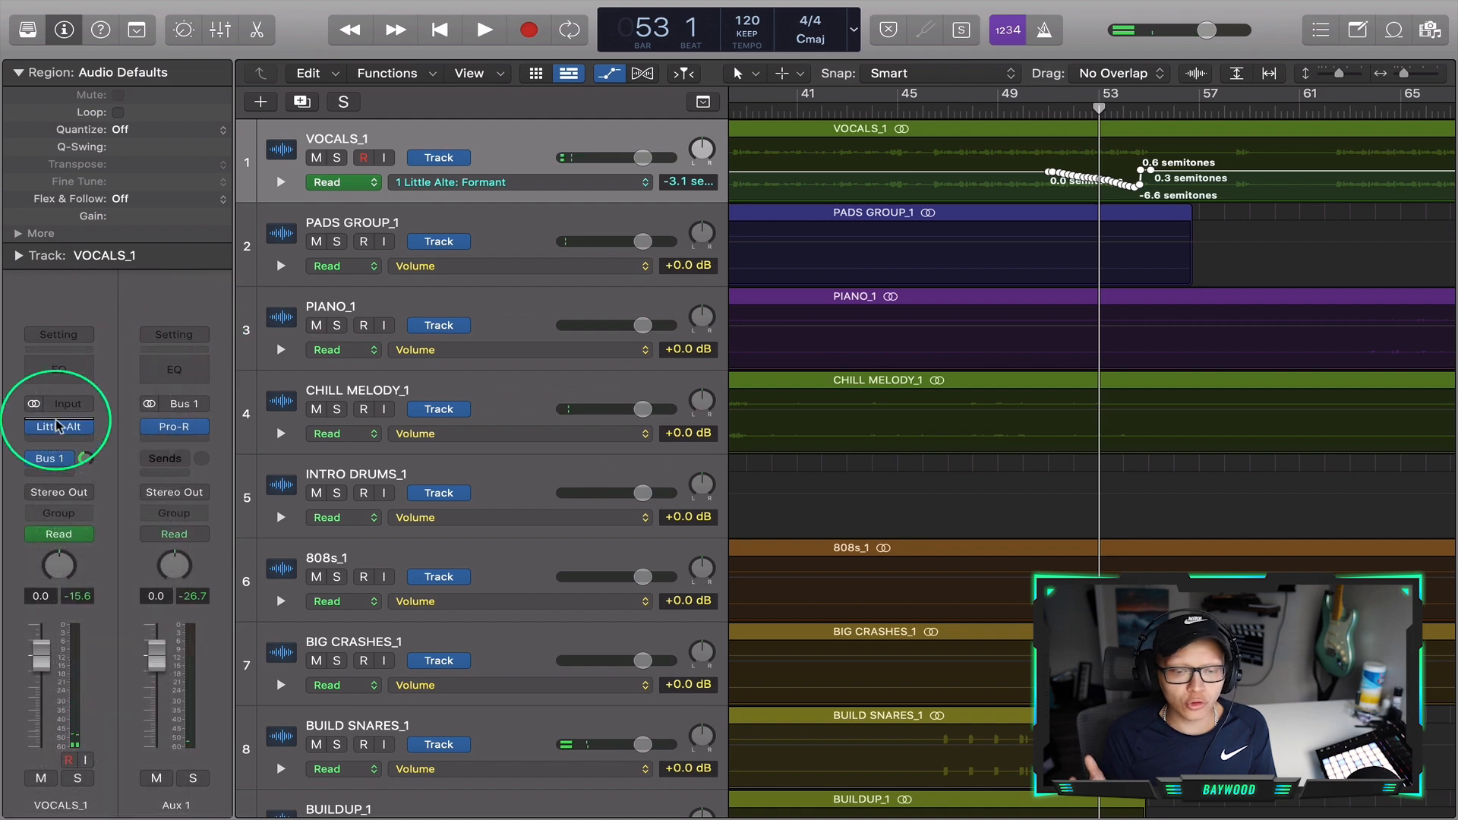
Insert the stereo FabFilter FF Pro-C compressor above Little AlterBoy on VOCALS_1
{"action": "left_click", "coordinate": [59, 441]}
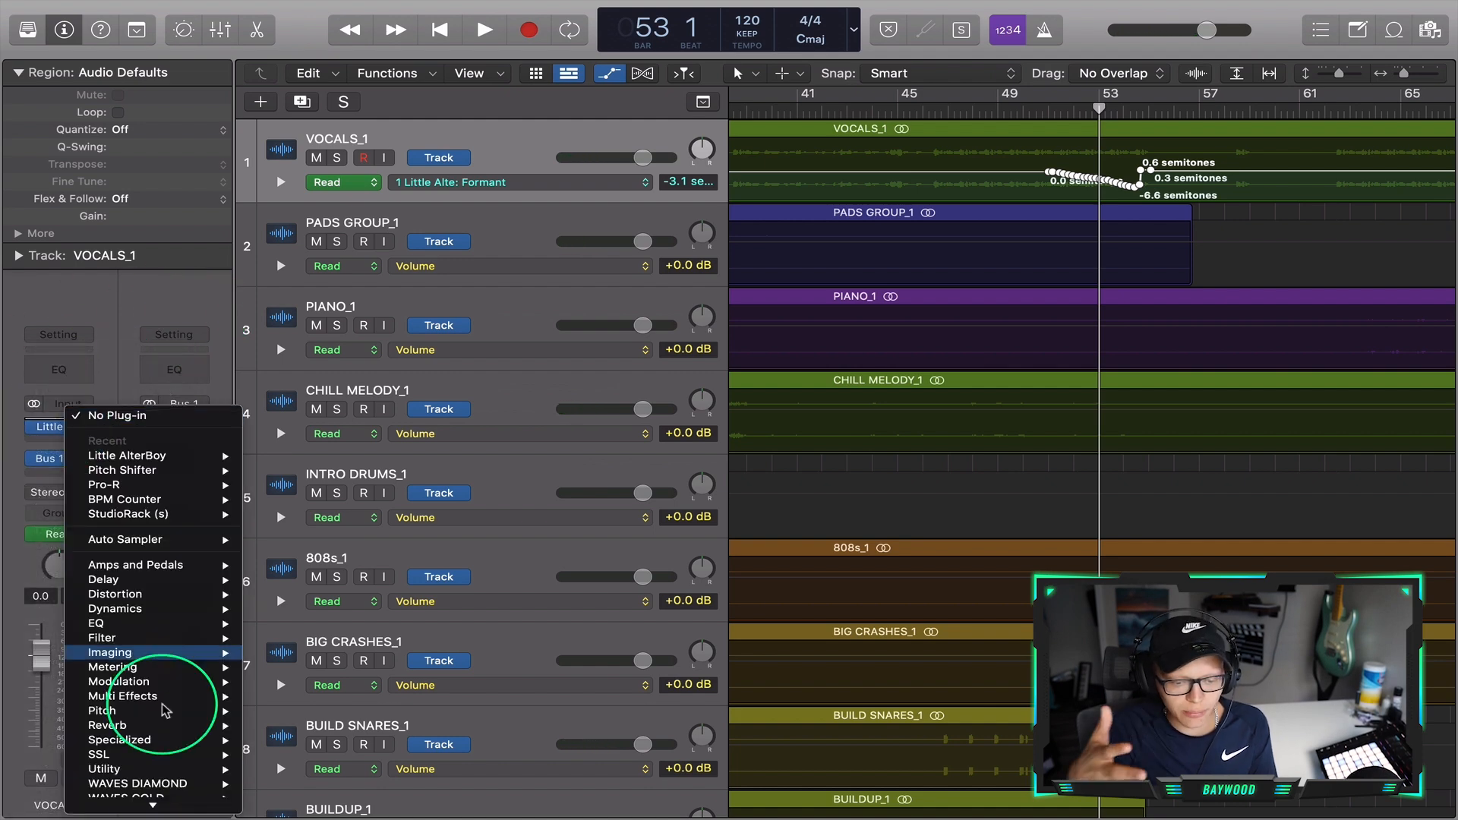
{"action": "mouse_move", "coordinate": [194, 789]}
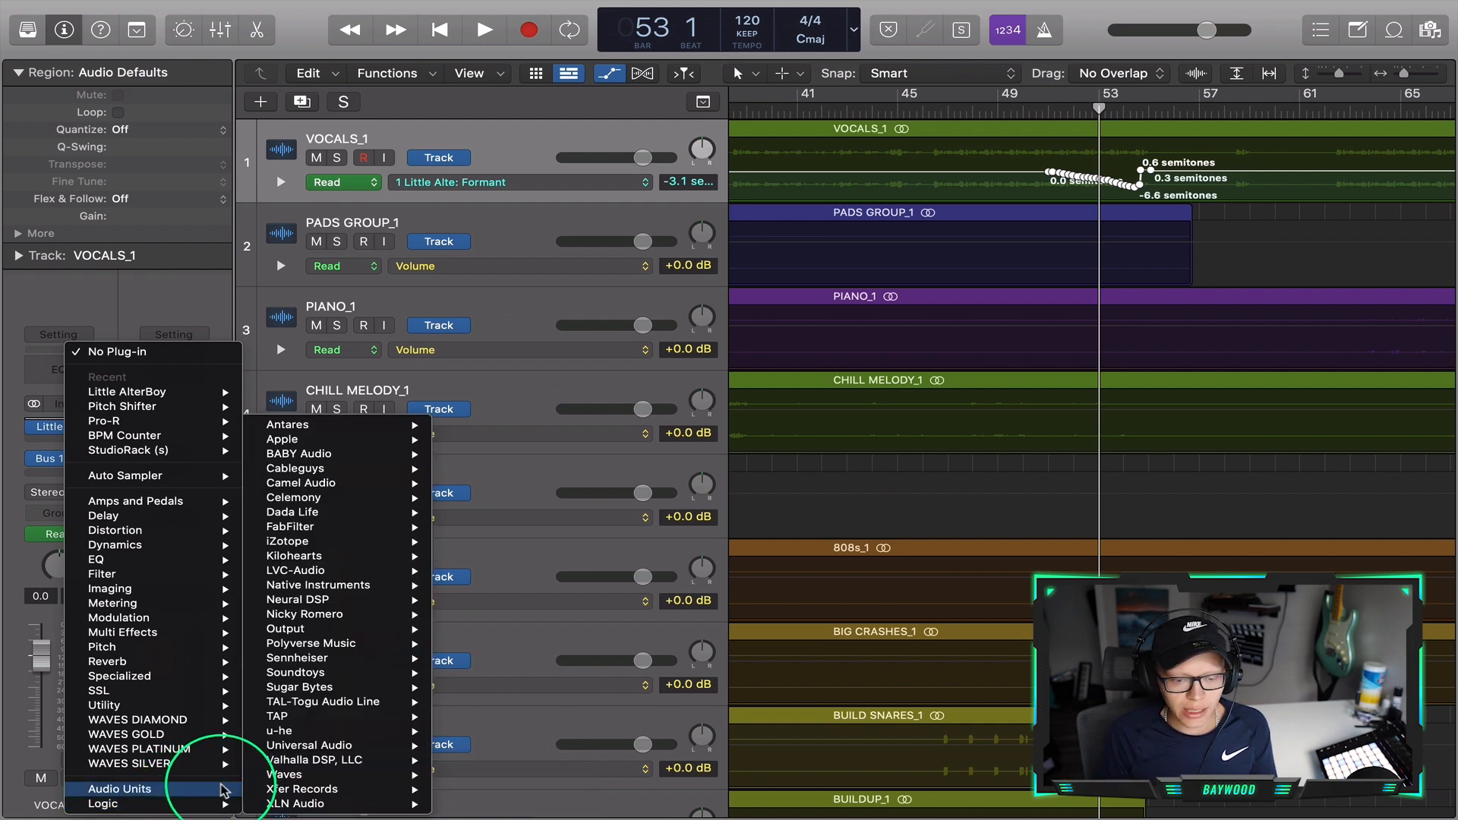
{"action": "mouse_move", "coordinate": [391, 534]}
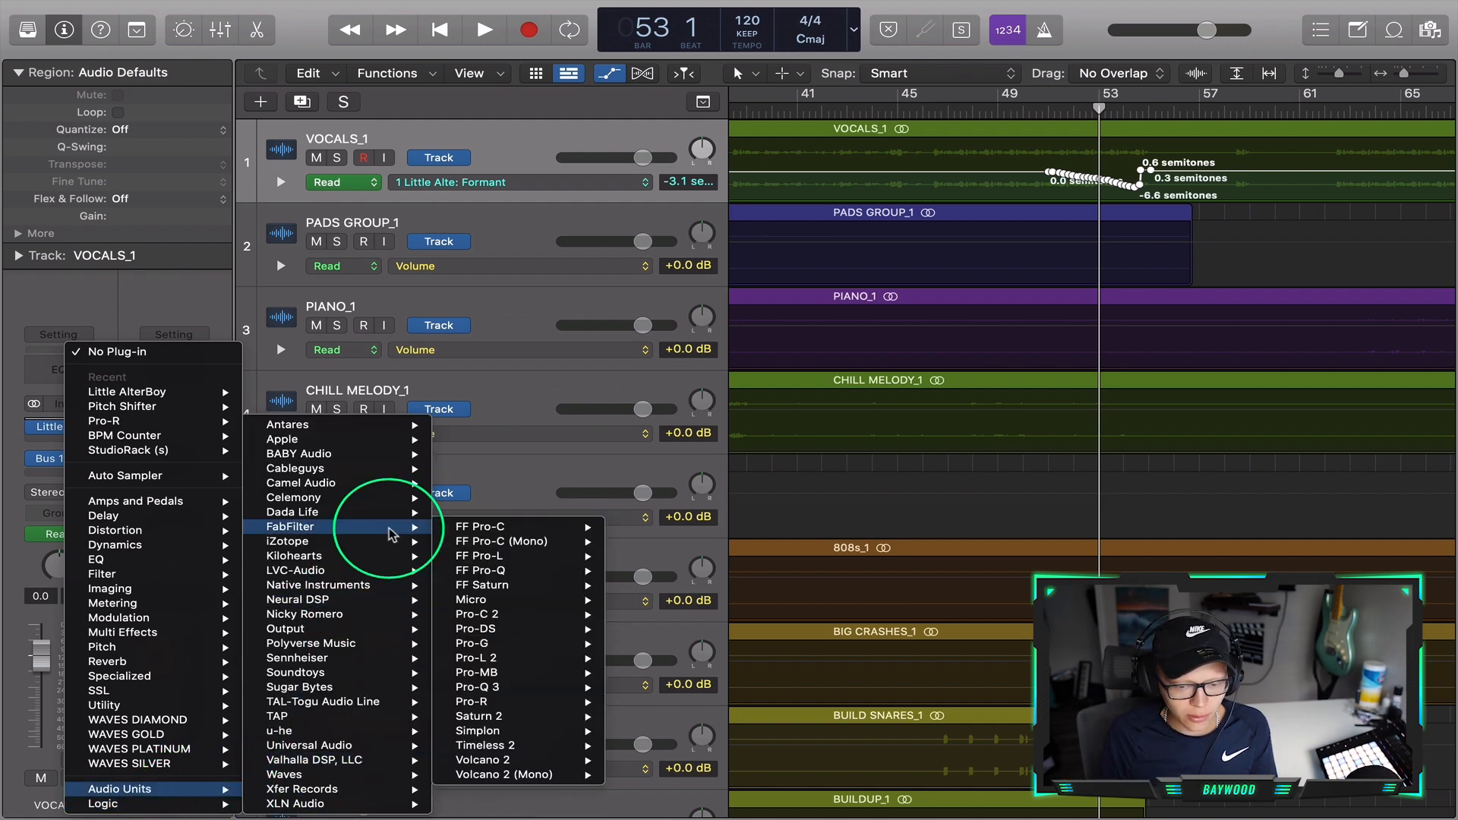
{"action": "left_click", "coordinate": [629, 532]}
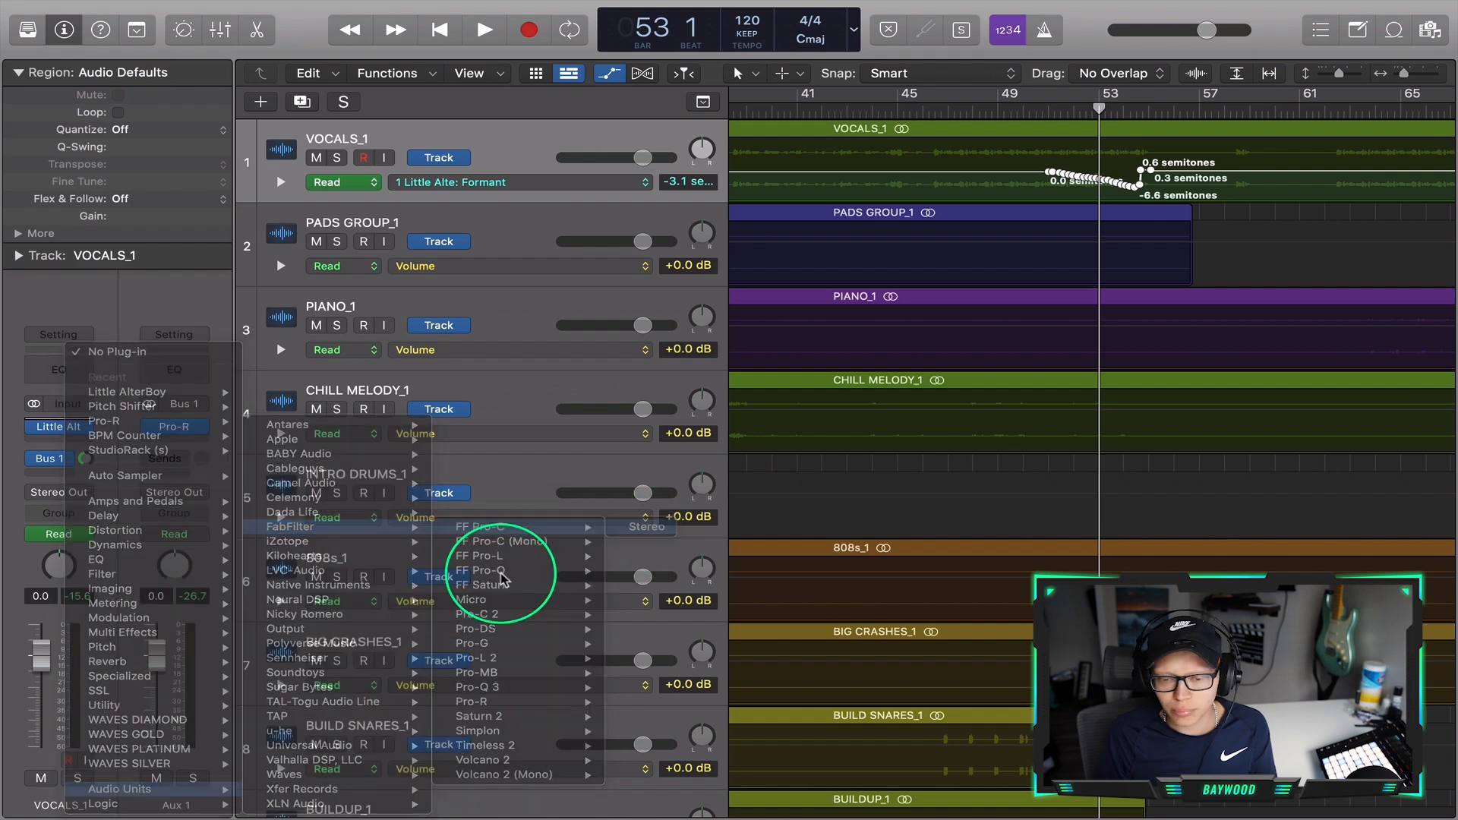
{"action": "left_click", "coordinate": [470, 233]}
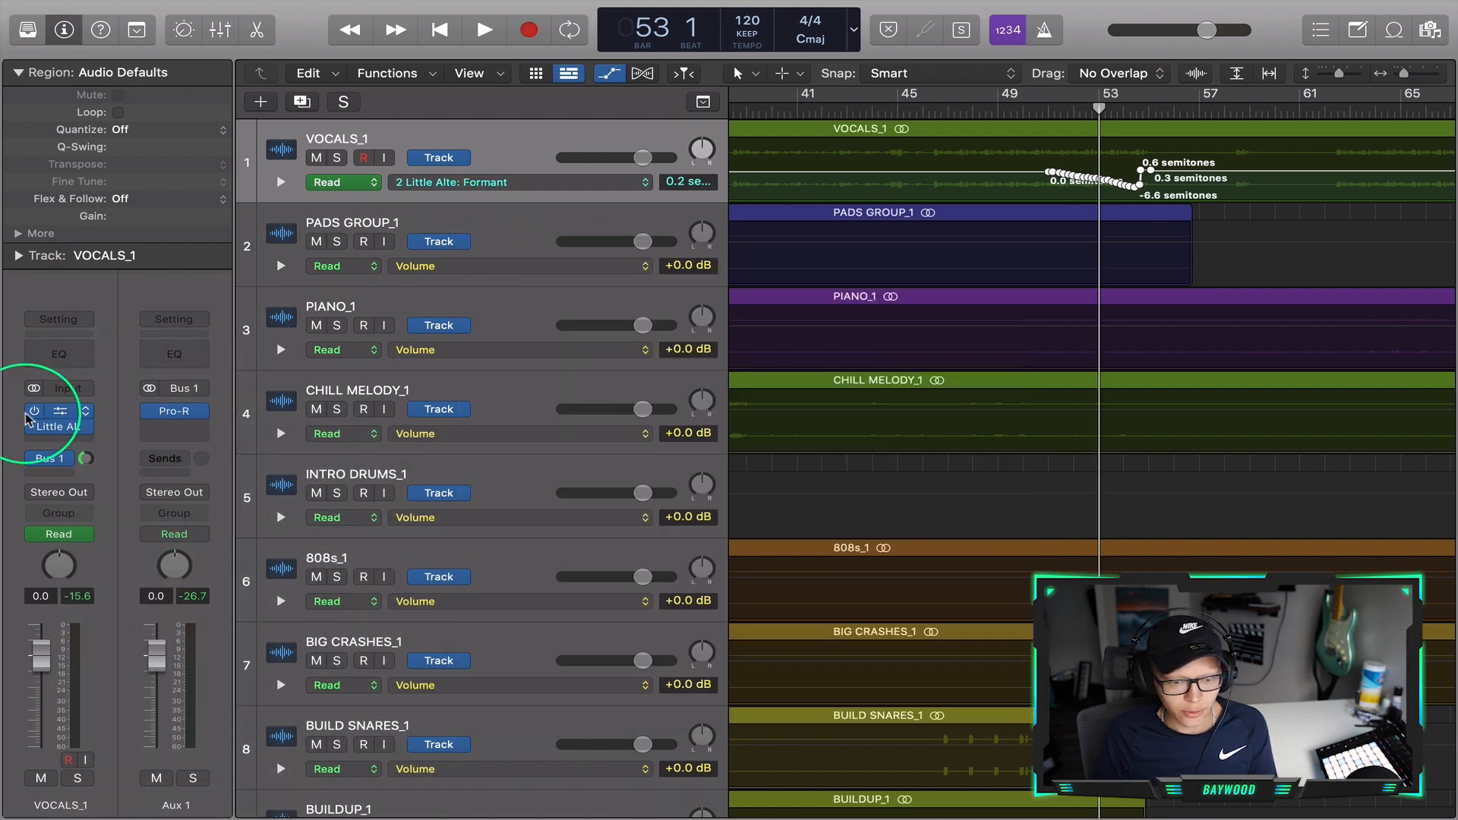
Replace the FF Pro-C compressor on VOCALS_1 with the stereo version of FabFilter Pro-C 2
{"action": "left_click", "coordinate": [84, 416]}
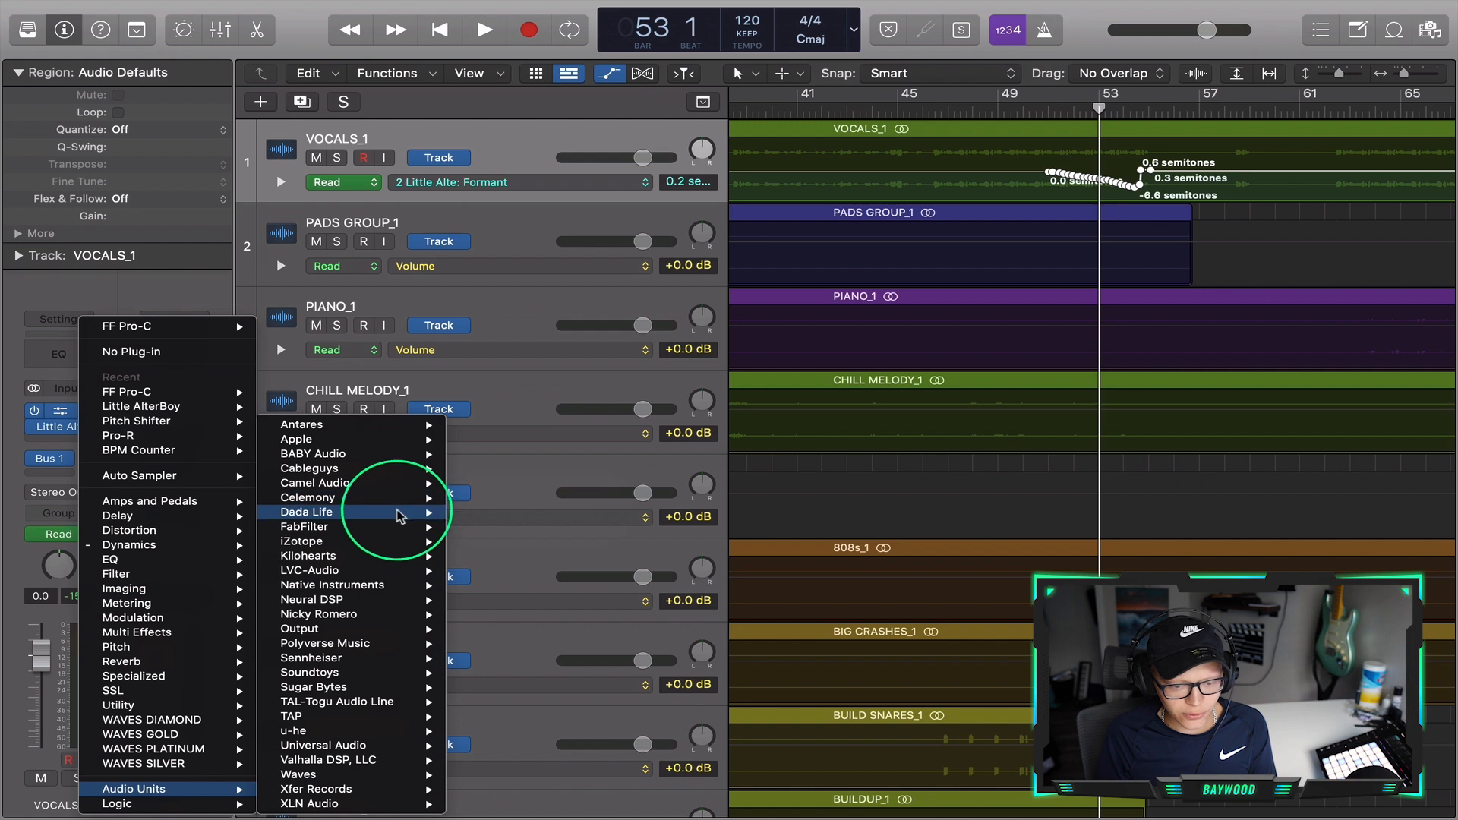
{"action": "mouse_move", "coordinate": [406, 534]}
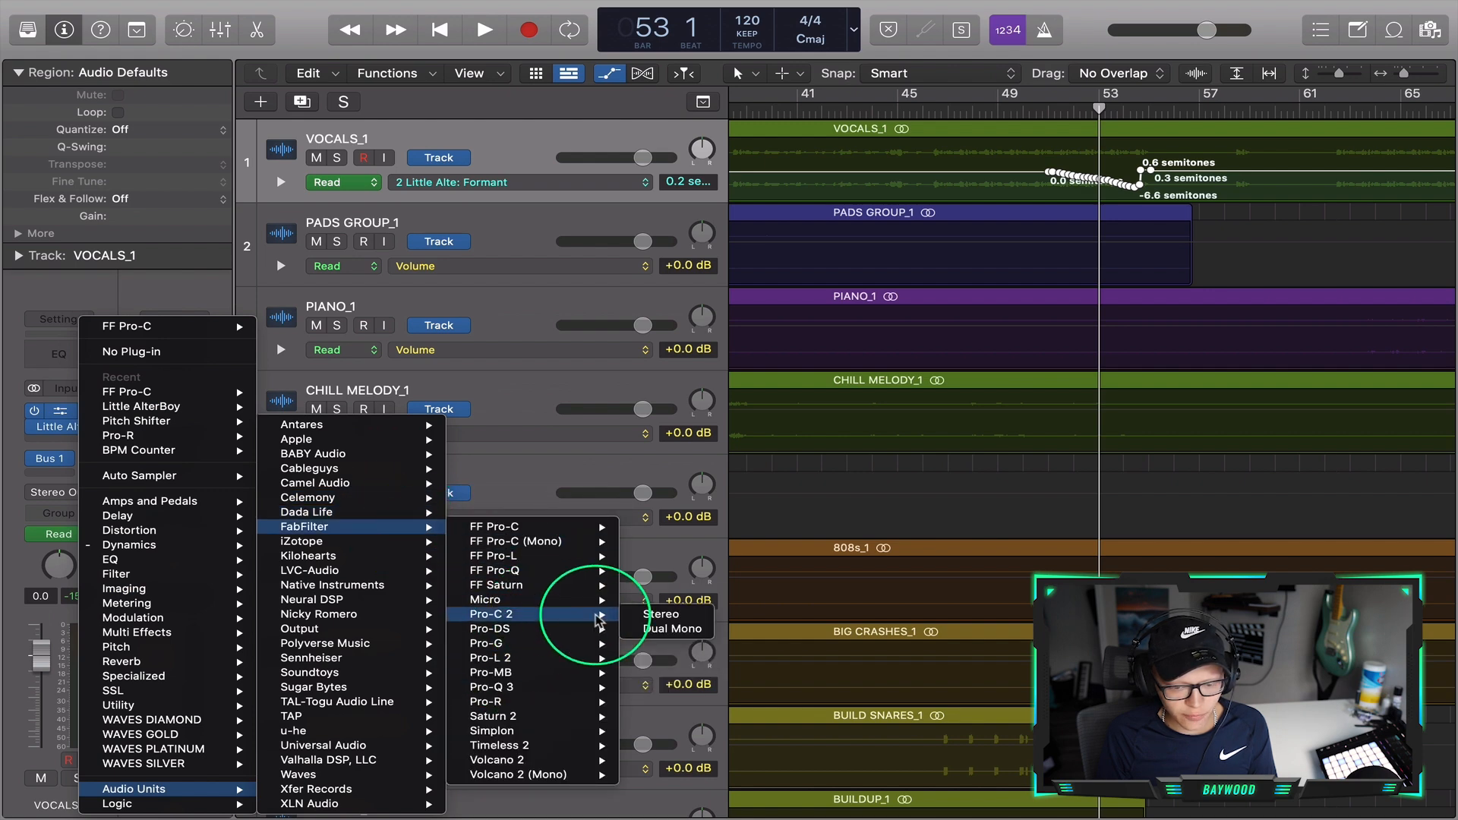
{"action": "left_click", "coordinate": [660, 614]}
Play from about bar 50 and raise the wet gain of Pro-C 2 on VOCALS_1 to about +2.29 dB
{"action": "left_click_drag", "start_coordinate": [755, 266], "coordinate": [719, 265]}
{"action": "double_click", "coordinate": [1022, 109]}
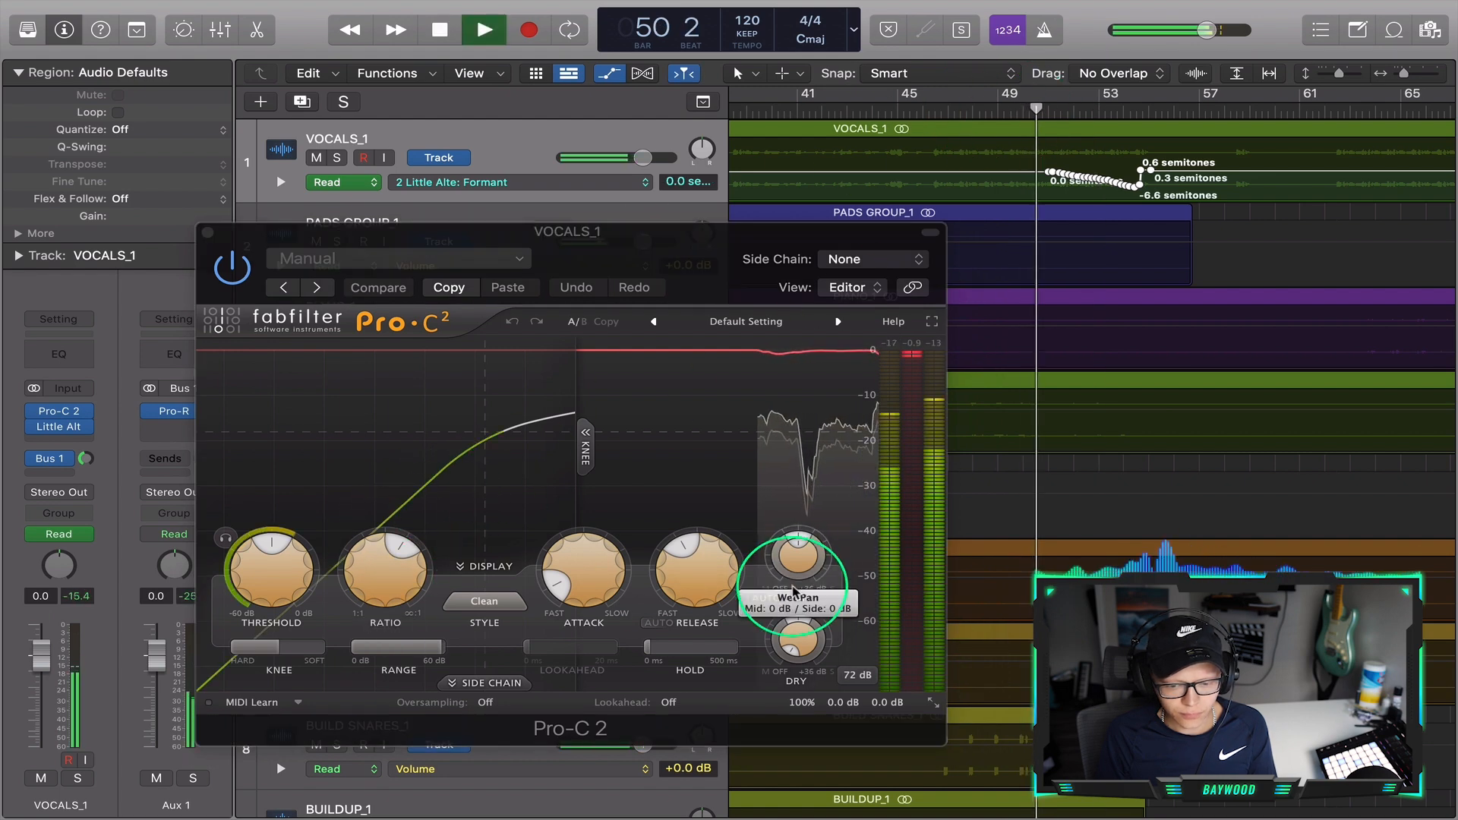
{"action": "mouse_move", "coordinate": [795, 558]}
{"action": "left_mouse_down"}
{"action": "mouse_move", "coordinate": [797, 544]}
{"action": "mouse_move", "coordinate": [796, 556]}
{"action": "left_mouse_up"}
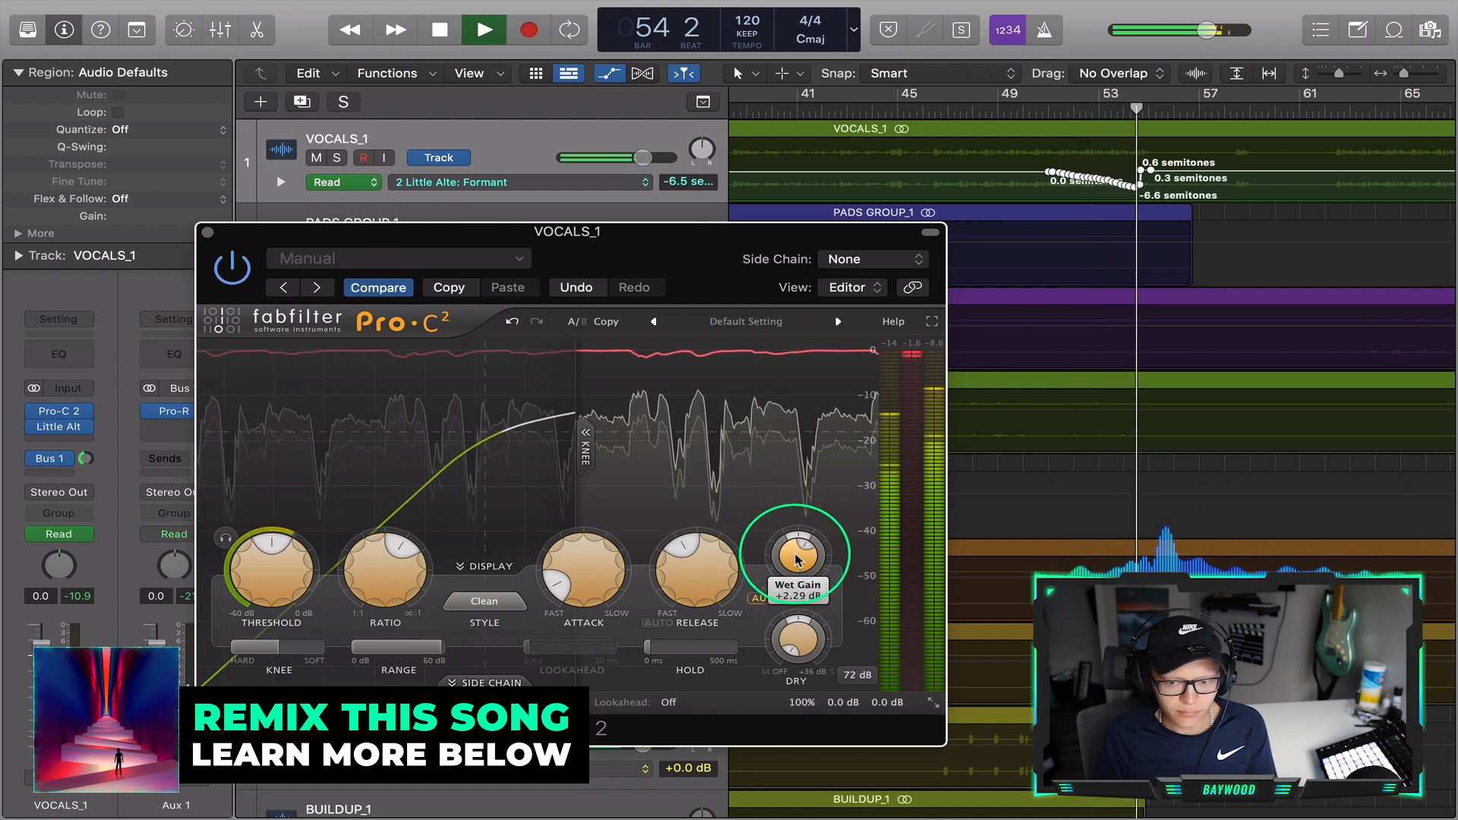
{"action": "left_click", "coordinate": [207, 232]}
Nudge the VOCALS_1 formant sweep between bars 51 and 55 slightly earlier in two small moves, replaying the jump back around bar 54
{"action": "scroll", "coordinate": [1020, 228], "scroll_direction": "up", "scroll_amount": 5}
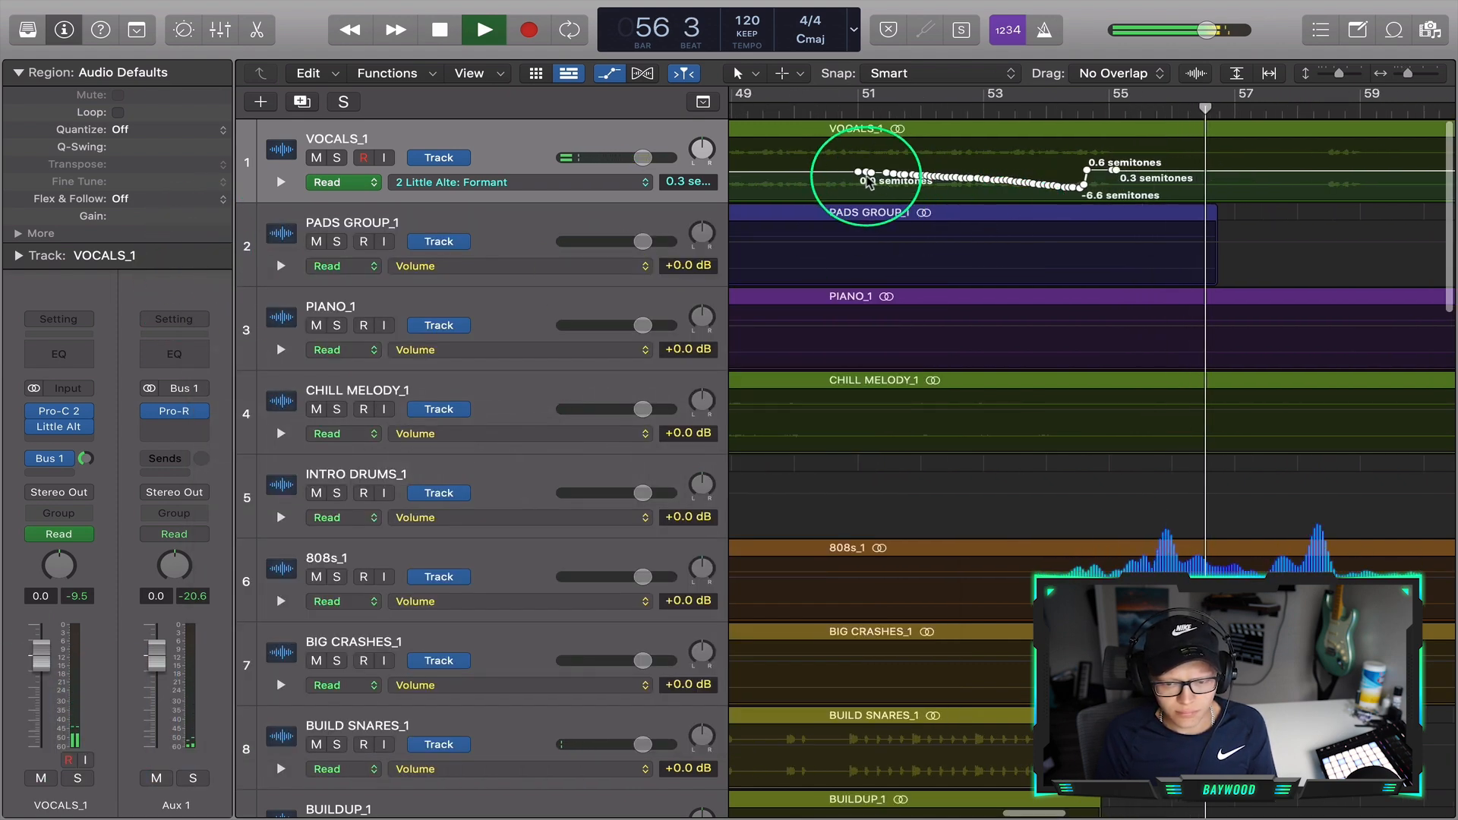
{"action": "left_click_drag", "start_coordinate": [859, 177], "coordinate": [850, 177]}
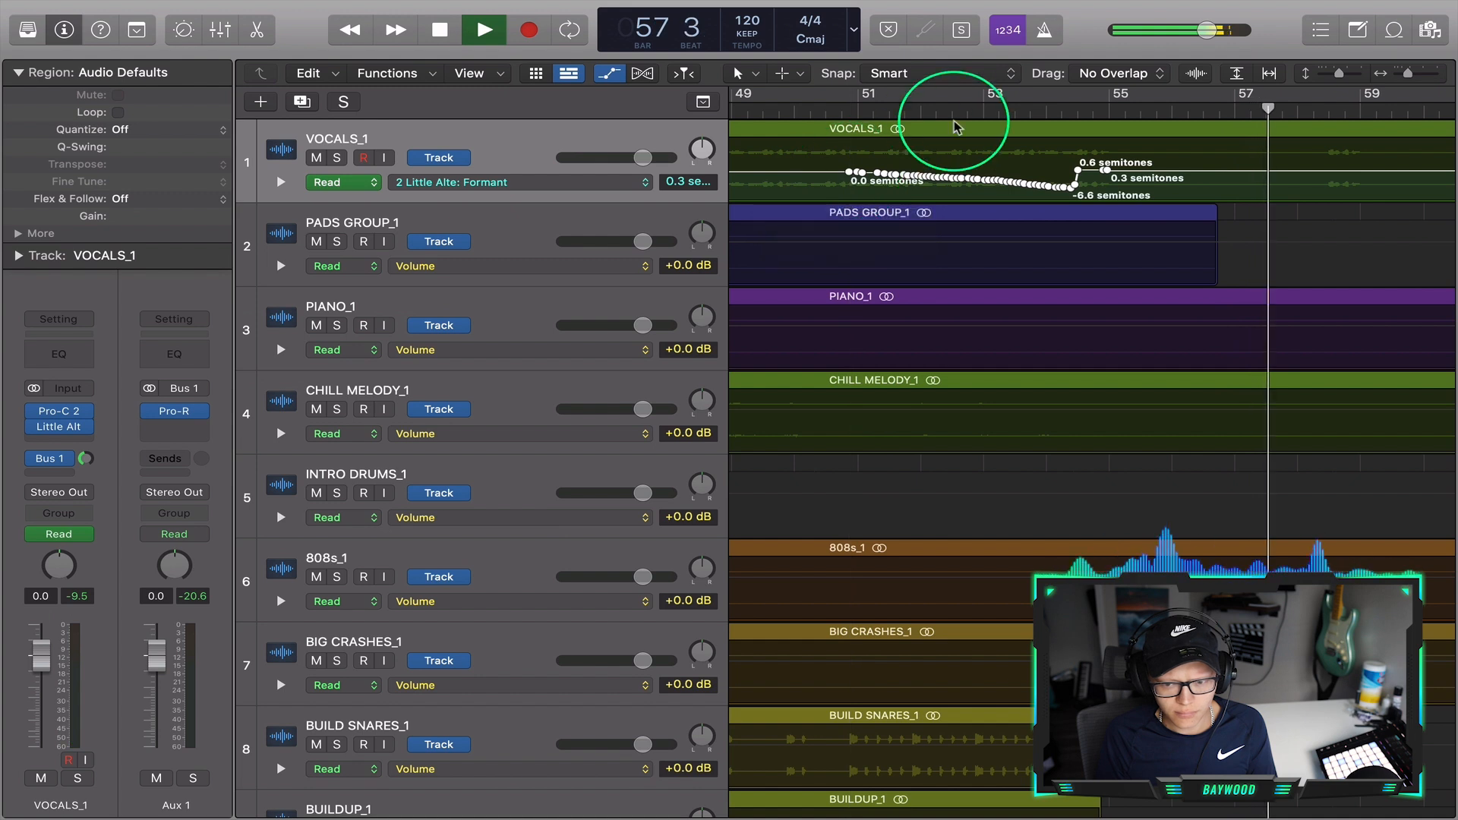
{"action": "left_click", "coordinate": [1044, 104]}
{"action": "scroll", "coordinate": [1082, 255], "scroll_direction": "up", "scroll_amount": 3}
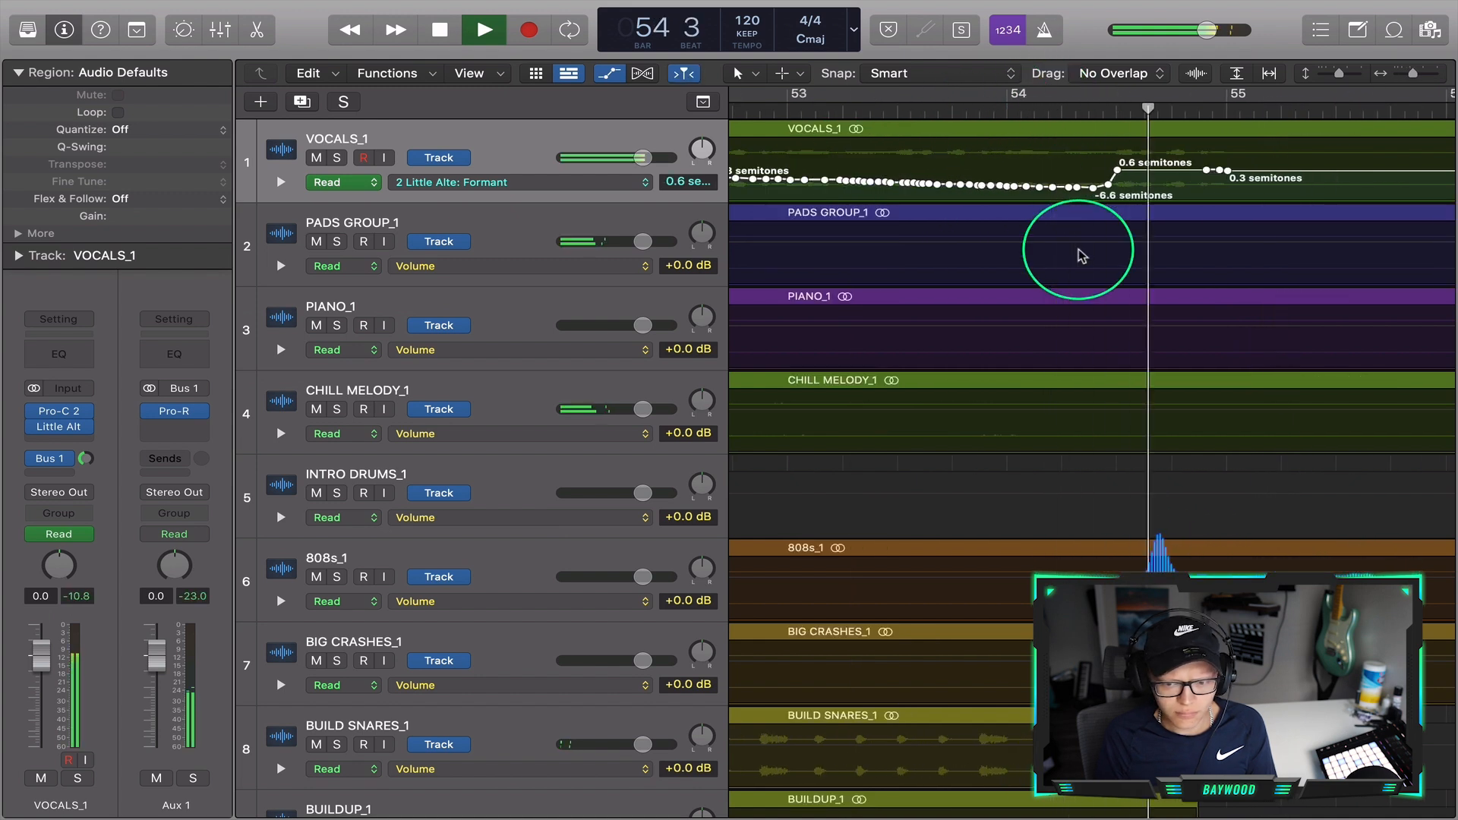
{"action": "left_click_drag", "start_coordinate": [1012, 172], "coordinate": [1003, 172]}
Listen to HOUSE BASS_1, HOUSE LEAD_1 and LEFT SYNTH_1 soloed in turn from about bar 55
{"action": "scroll", "coordinate": [973, 113], "scroll_direction": "down", "scroll_amount": 10}
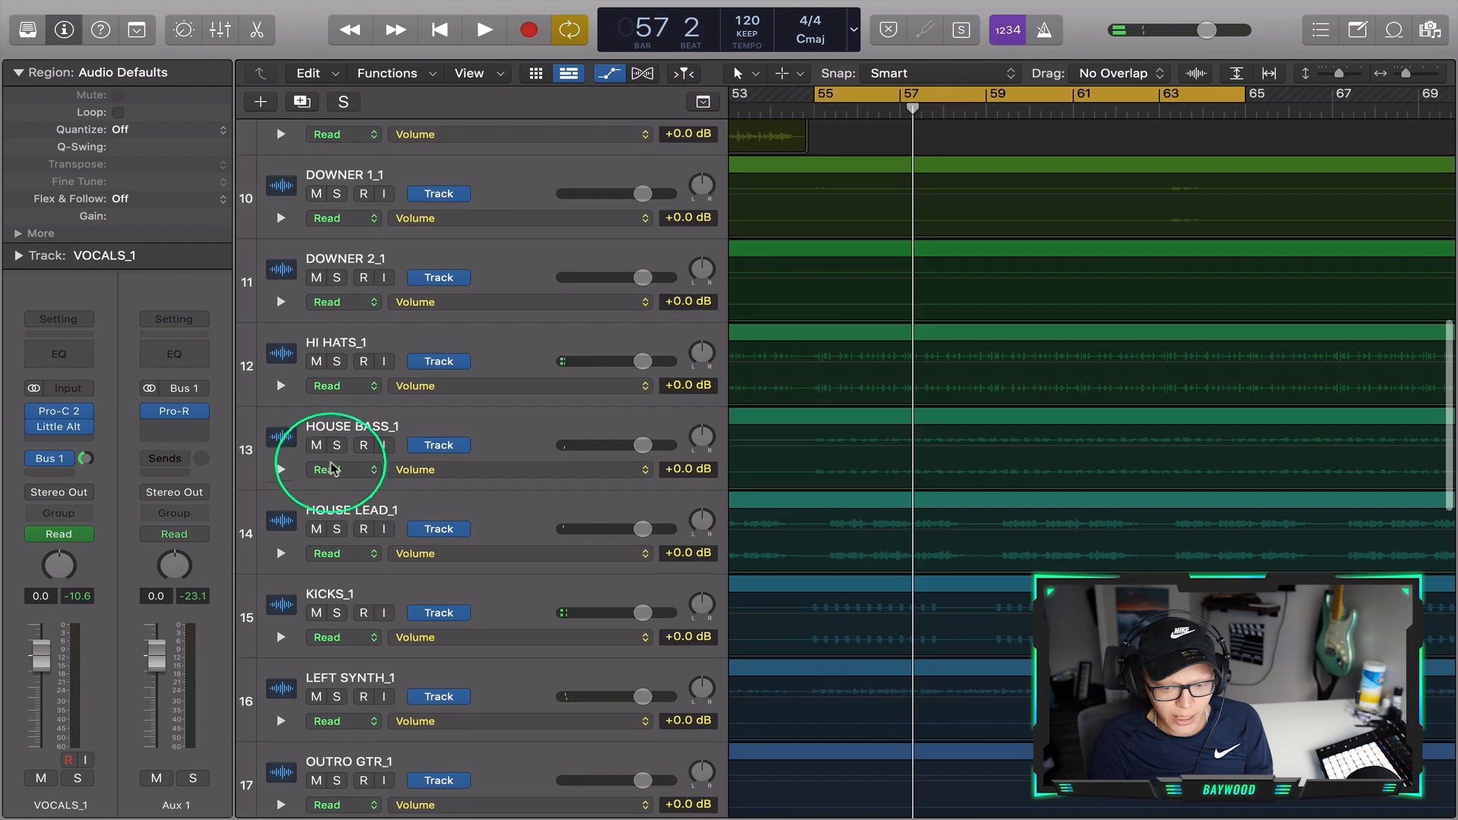
{"action": "left_click", "coordinate": [336, 446]}
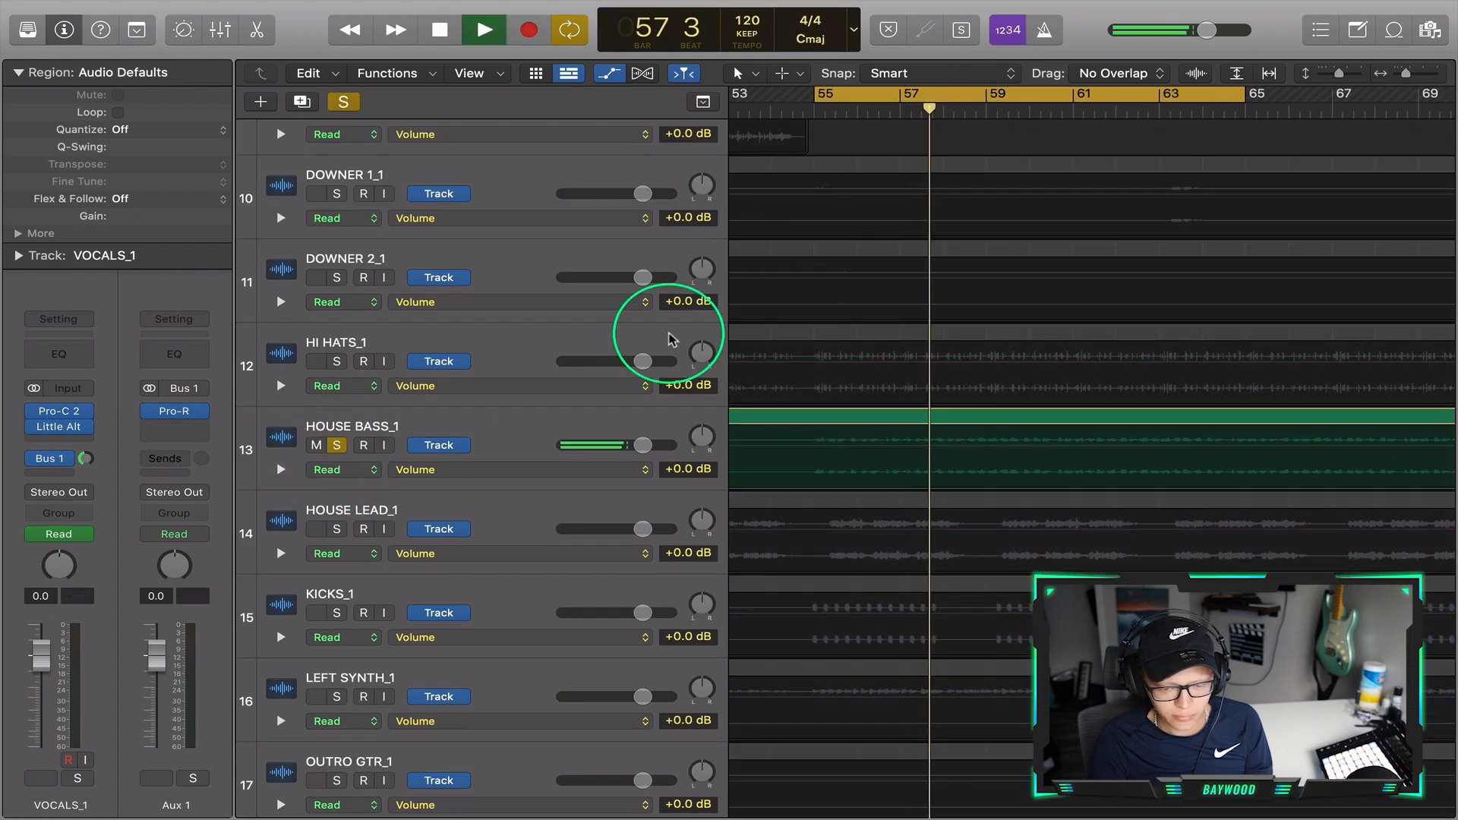
{"action": "left_click", "coordinate": [336, 445]}
{"action": "left_click", "coordinate": [336, 529]}
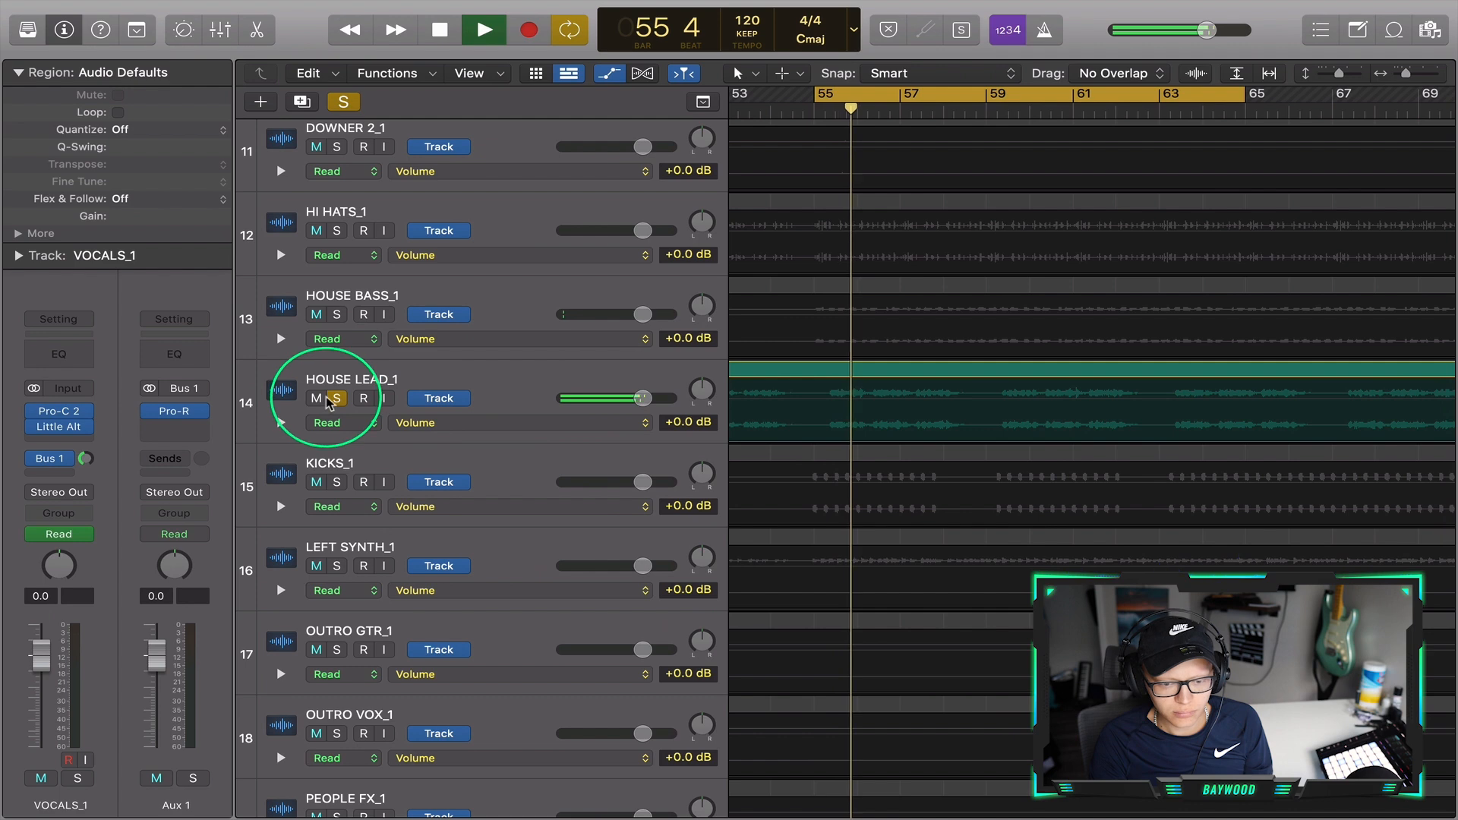
{"action": "key", "text": "space"}
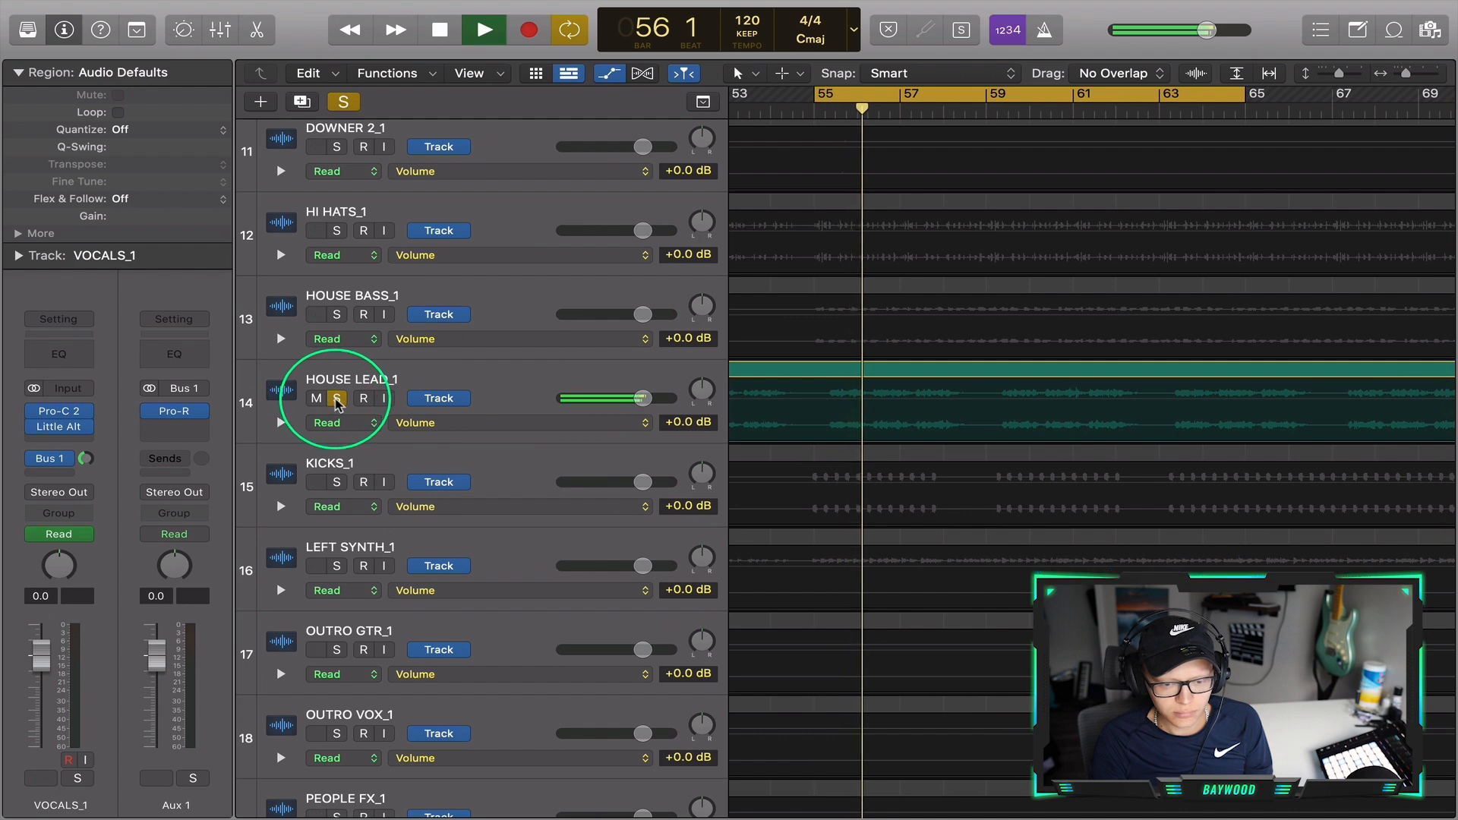
{"action": "left_click", "coordinate": [336, 398]}
{"action": "left_click", "coordinate": [336, 481]}
{"action": "left_click", "coordinate": [816, 110]}
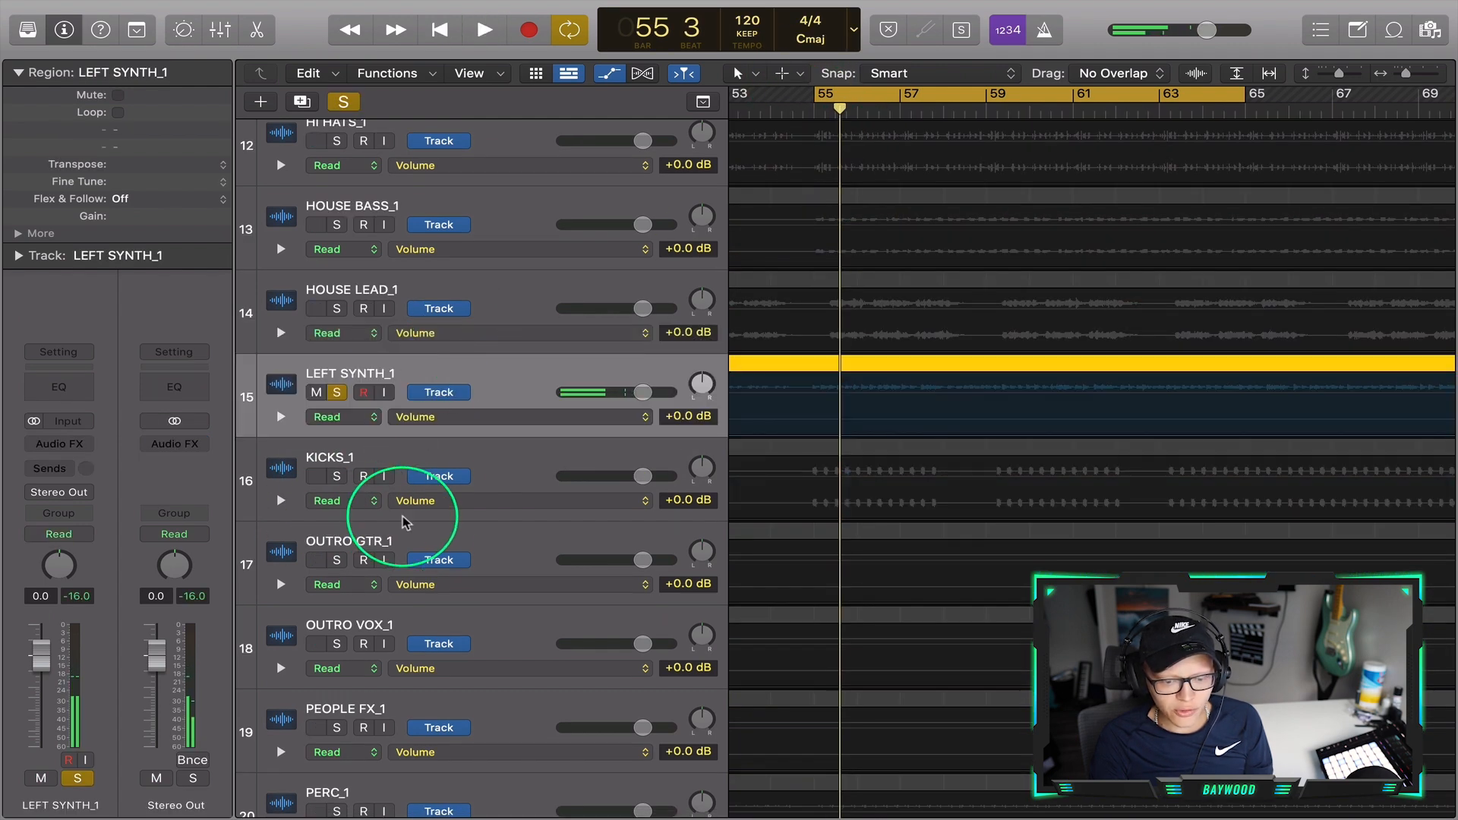
Reorder the tracks, moving SMALL WOBBLE_1 below OUTRO GTR_1 and placing SYNTH 2_1, RIGHT SYNTH_1 and SYNTH 1_1 between HOUSE LEAD_1 and LEFT SYNTH_1
{"action": "left_click", "coordinate": [403, 524]}
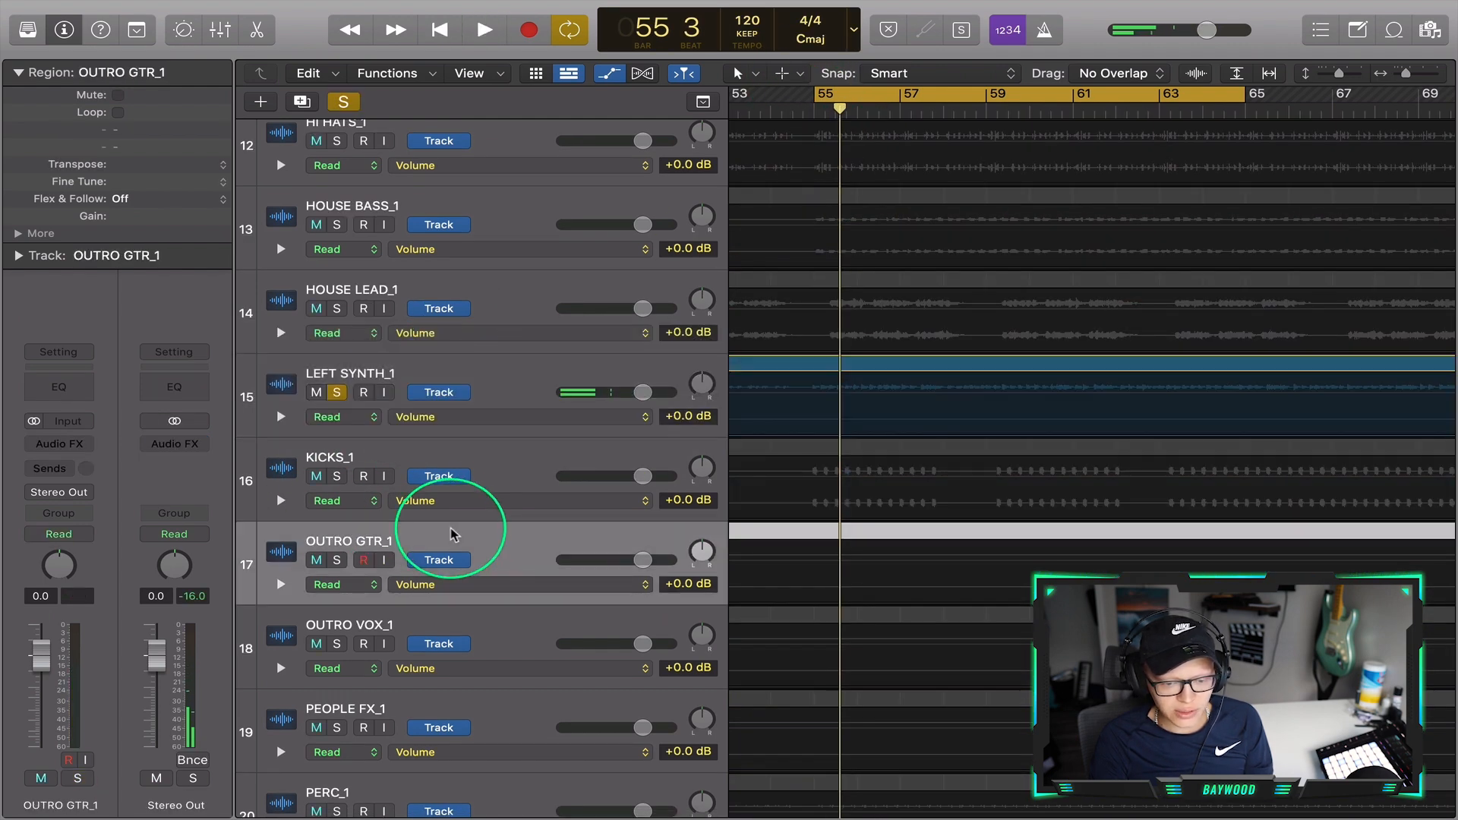
{"action": "scroll", "coordinate": [429, 595], "scroll_direction": "down", "scroll_amount": 5}
{"action": "scroll", "coordinate": [497, 543], "scroll_direction": "down", "scroll_amount": 4}
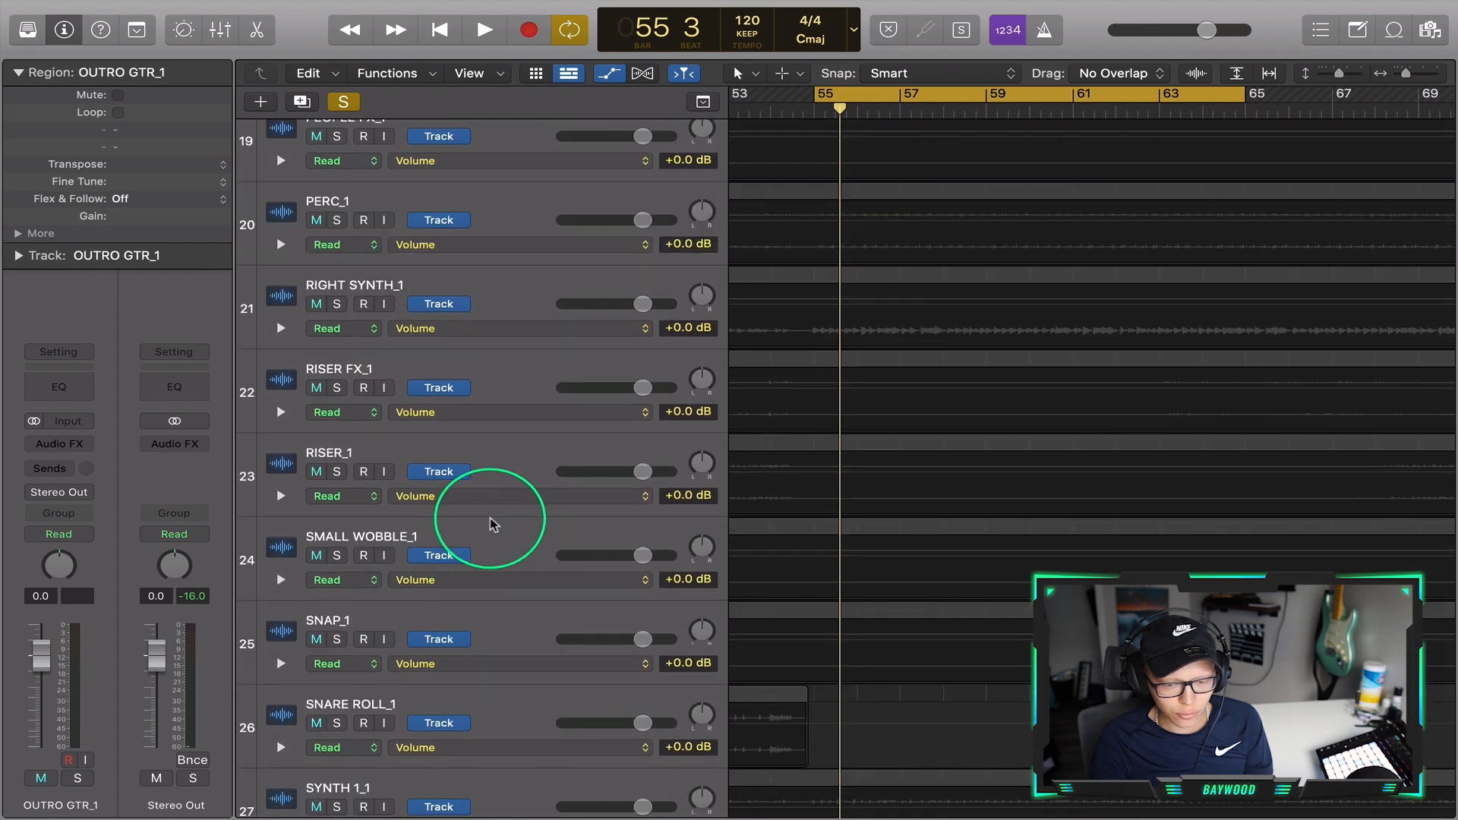
{"action": "left_click_drag", "start_coordinate": [503, 536], "coordinate": [503, 503]}
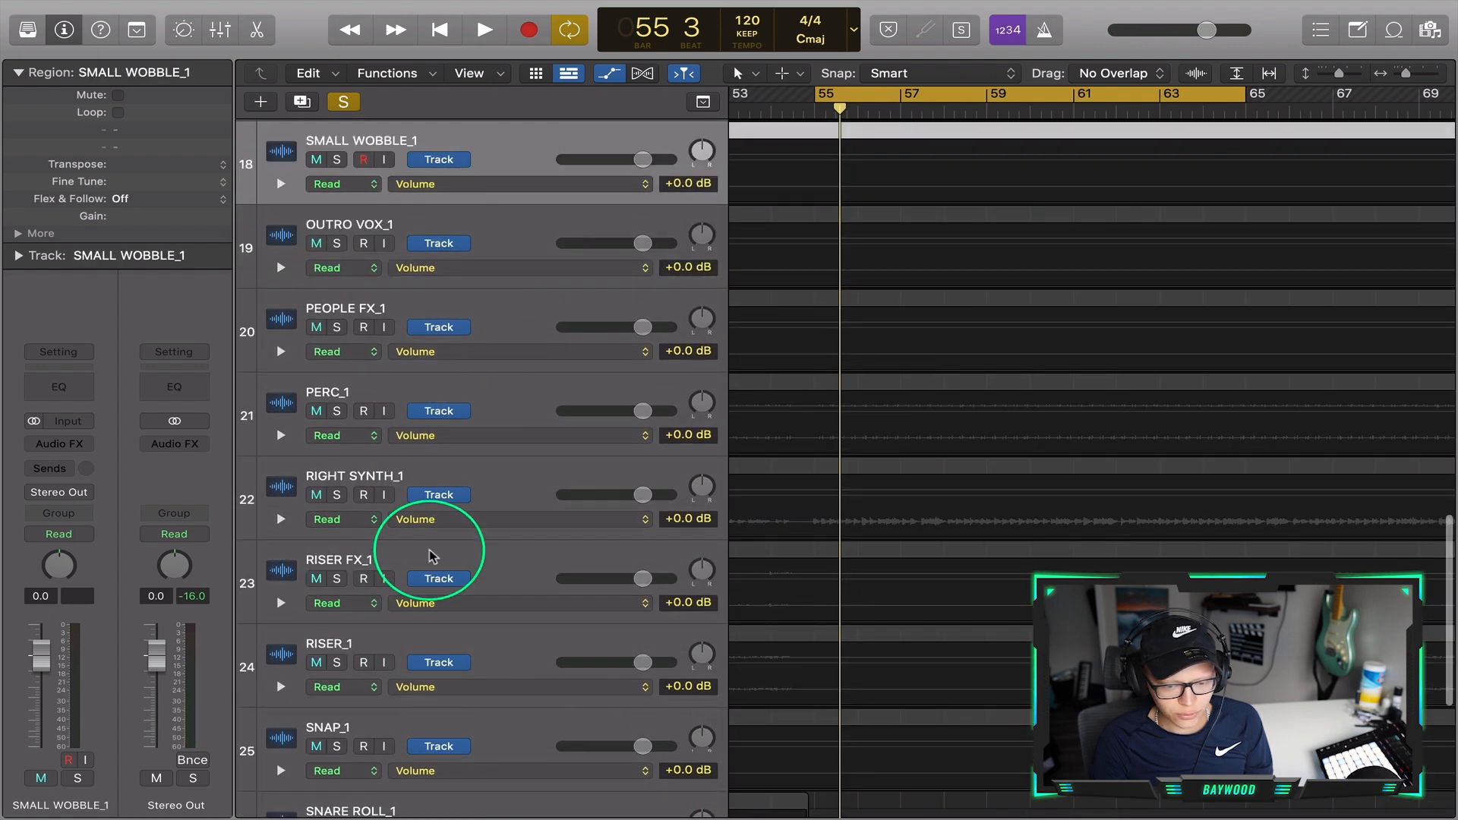
{"action": "scroll", "coordinate": [430, 555], "scroll_direction": "down", "scroll_amount": 4}
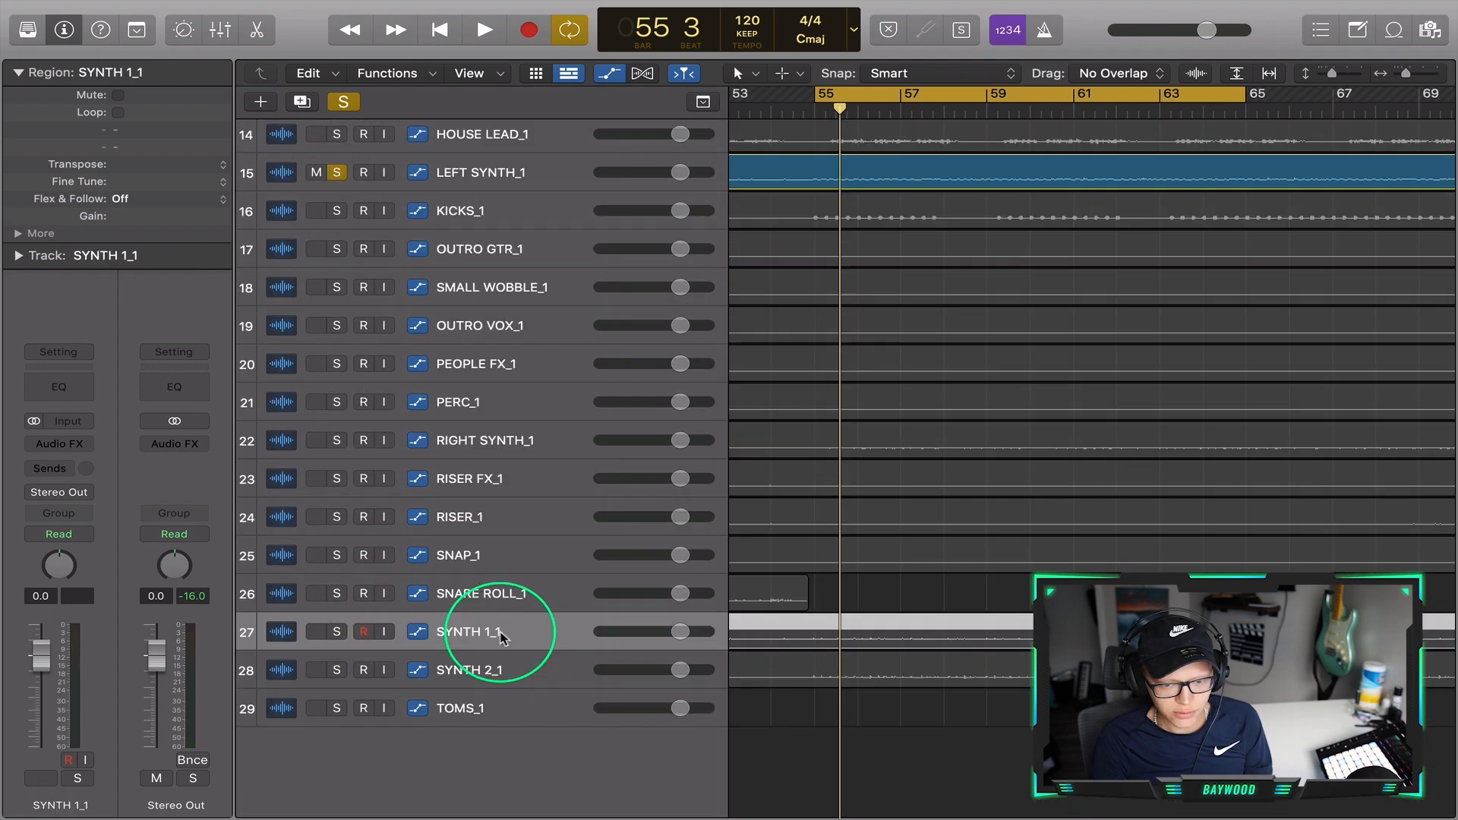
{"action": "left_click_drag", "start_coordinate": [501, 632], "coordinate": [514, 175]}
{"action": "left_click_drag", "start_coordinate": [537, 668], "coordinate": [521, 293]}
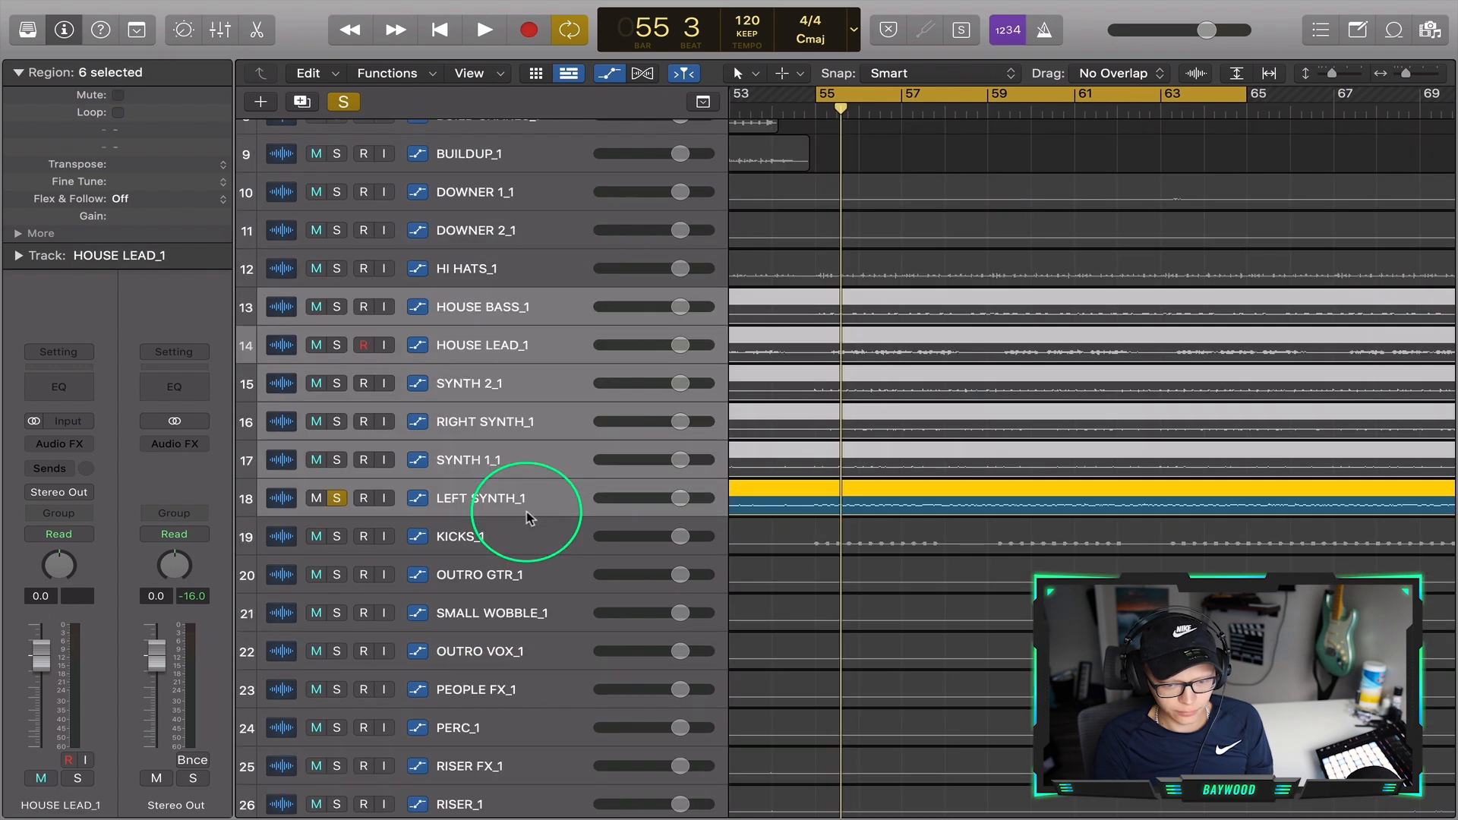
Create a summing stack from the six tracks HOUSE BASS_1 through LEFT SYNTH_1 and move SMALL WOBBLE_1 into it below SYNTH 2_1
{"action": "right_click", "coordinate": [527, 512]}
{"action": "left_click", "coordinate": [555, 540]}
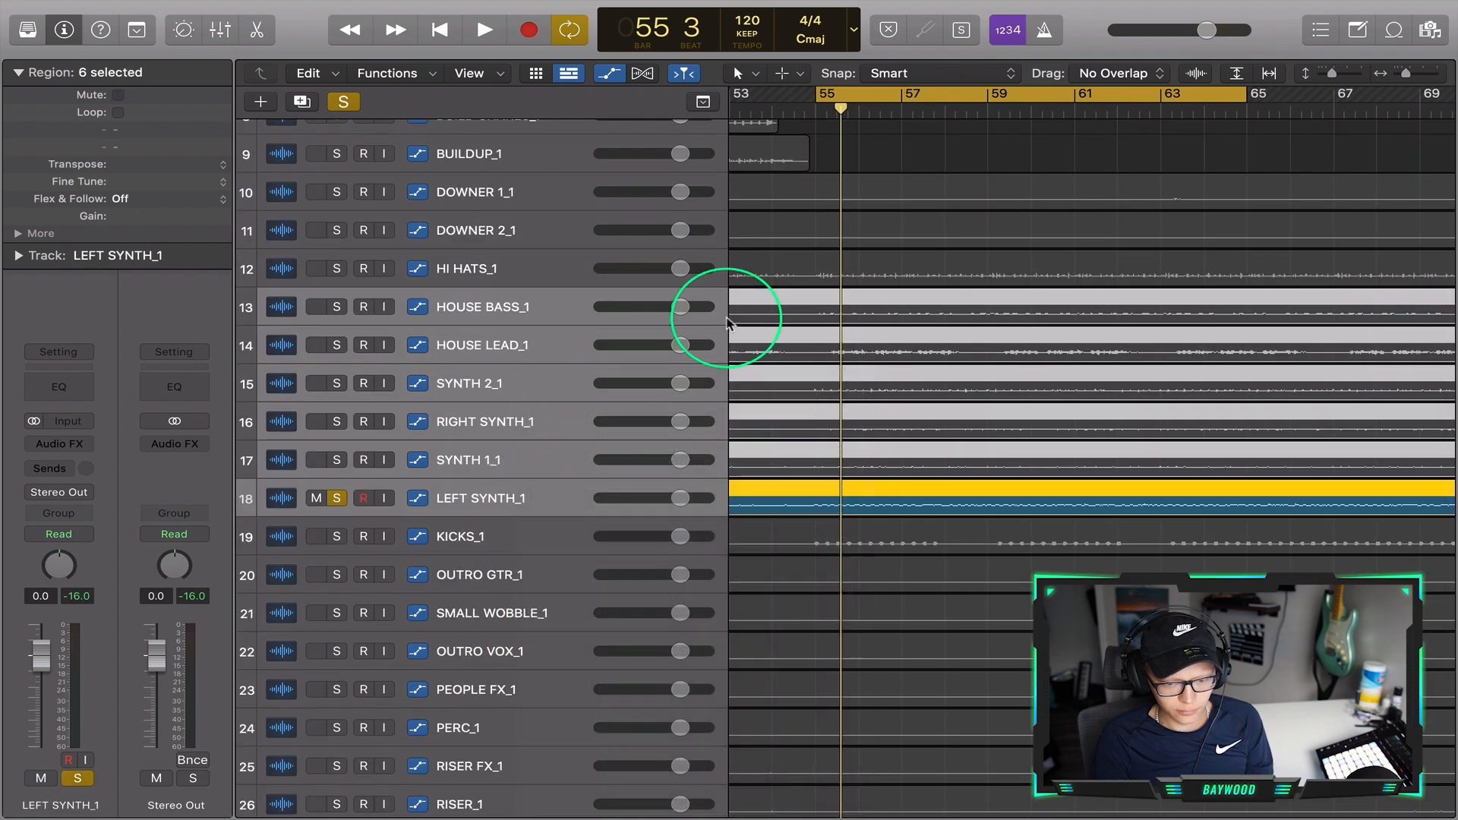
{"action": "left_click", "coordinate": [885, 136]}
{"action": "scroll", "coordinate": [521, 455], "scroll_direction": "down", "scroll_amount": 1}
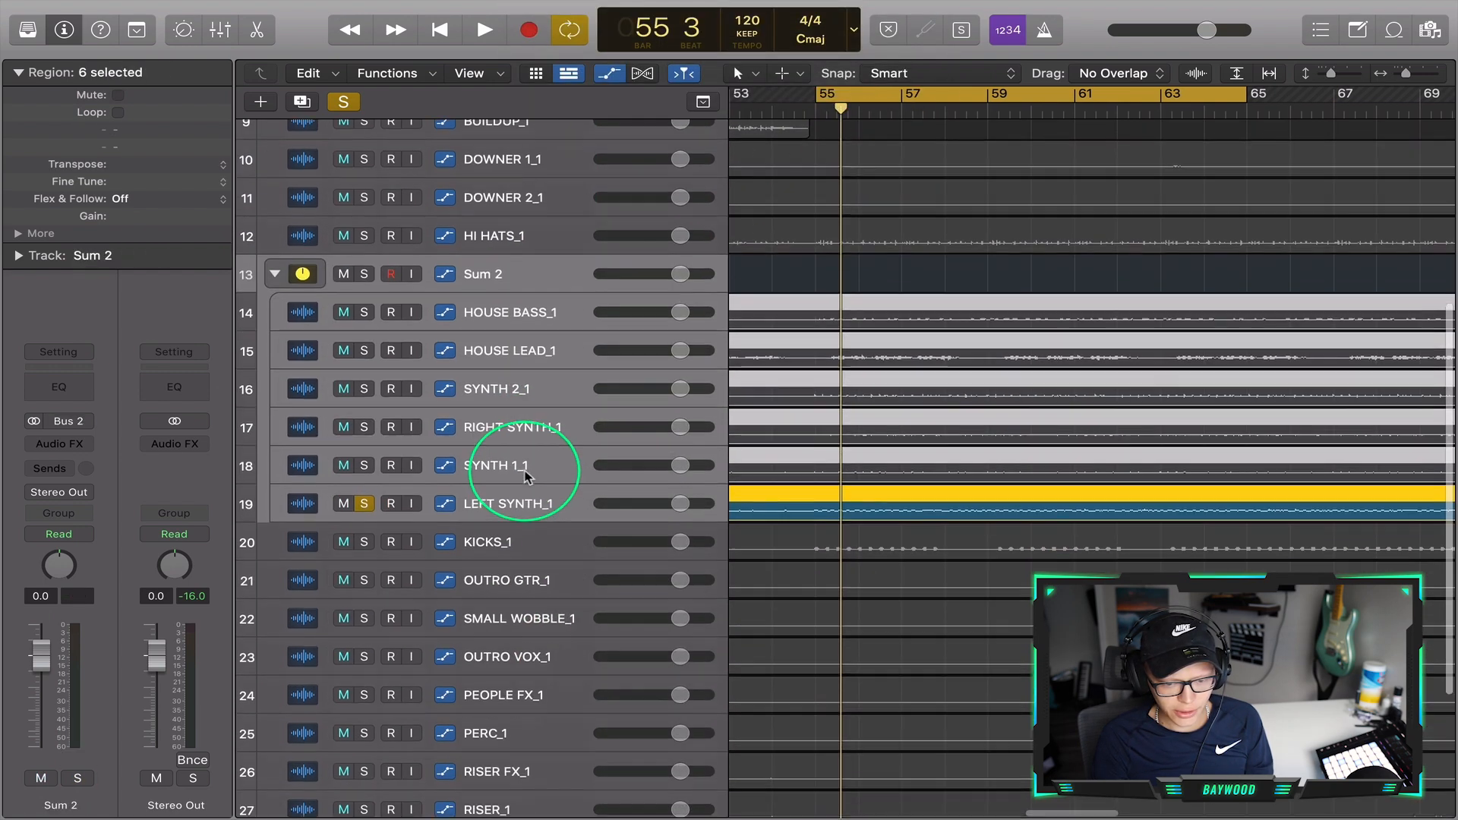
{"action": "left_click", "coordinate": [509, 605]}
{"action": "left_click_drag", "start_coordinate": [509, 605], "coordinate": [524, 415]}
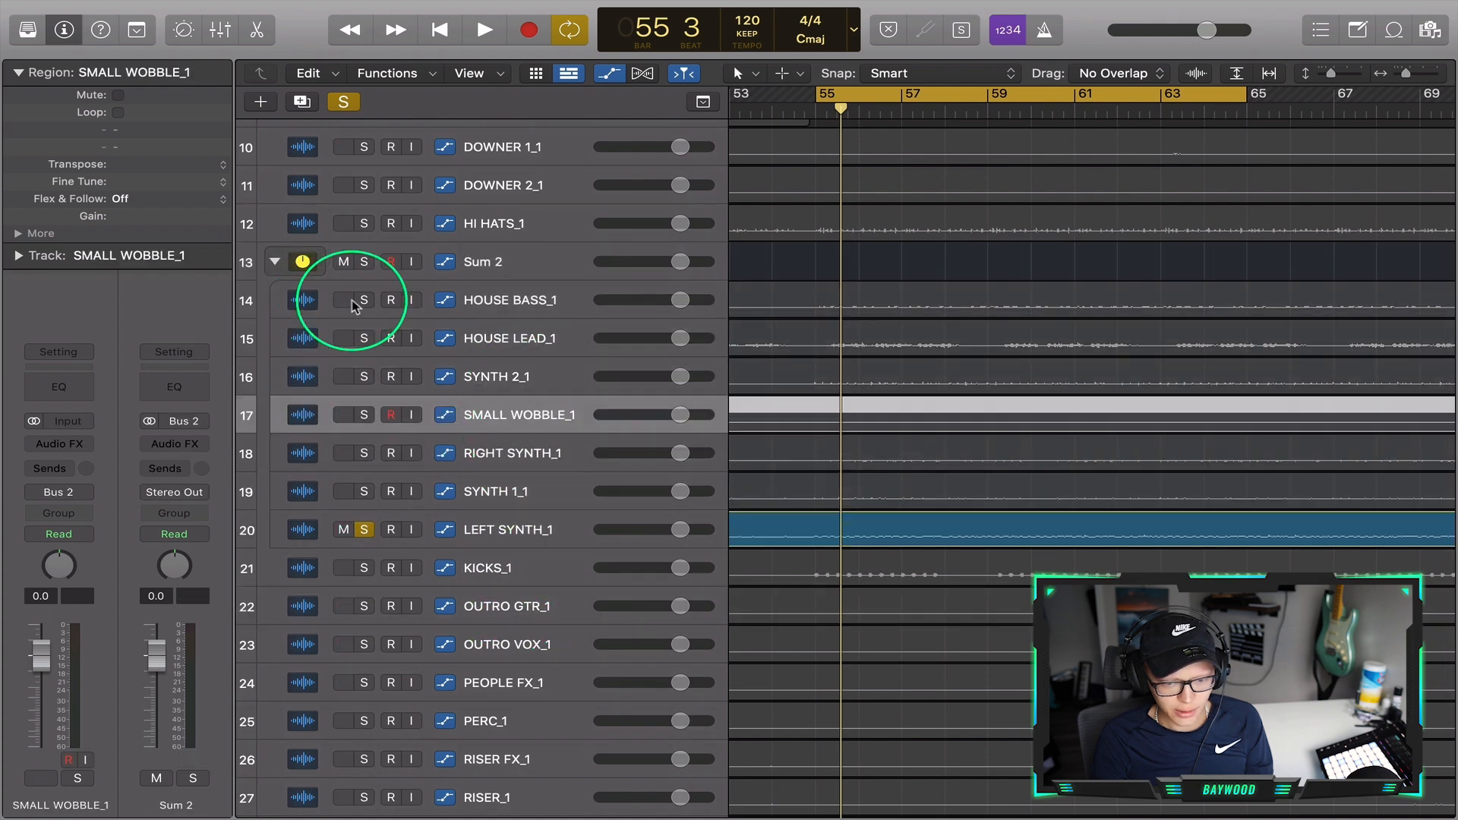
Clear the LEFT SYNTH_1 solo and listen to the new summing stack soloed from bar 55
{"action": "left_click", "coordinate": [335, 105]}
{"action": "left_click", "coordinate": [364, 261]}
{"action": "left_click", "coordinate": [554, 257]}
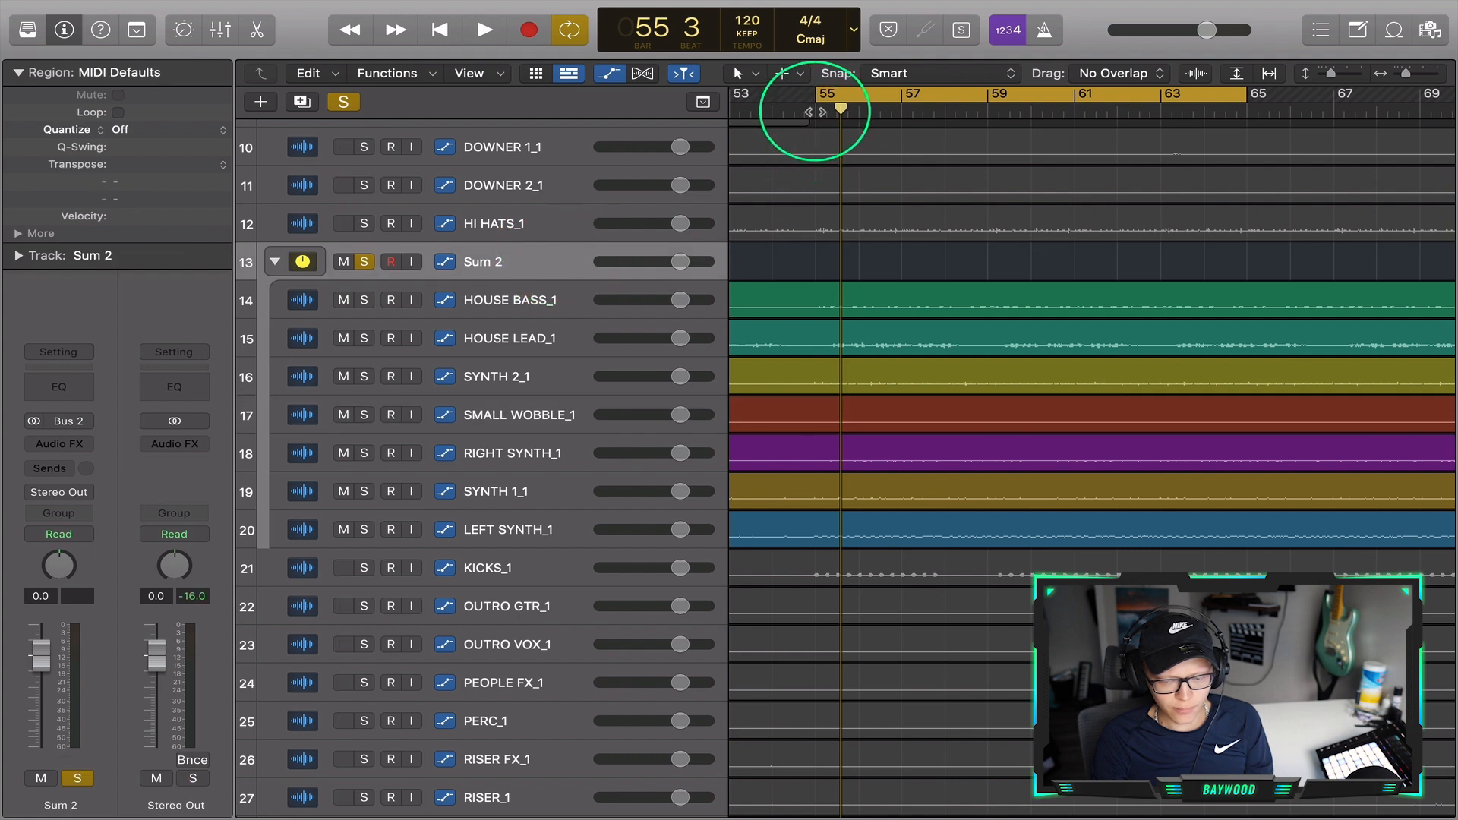
{"action": "double_click", "coordinate": [814, 112]}
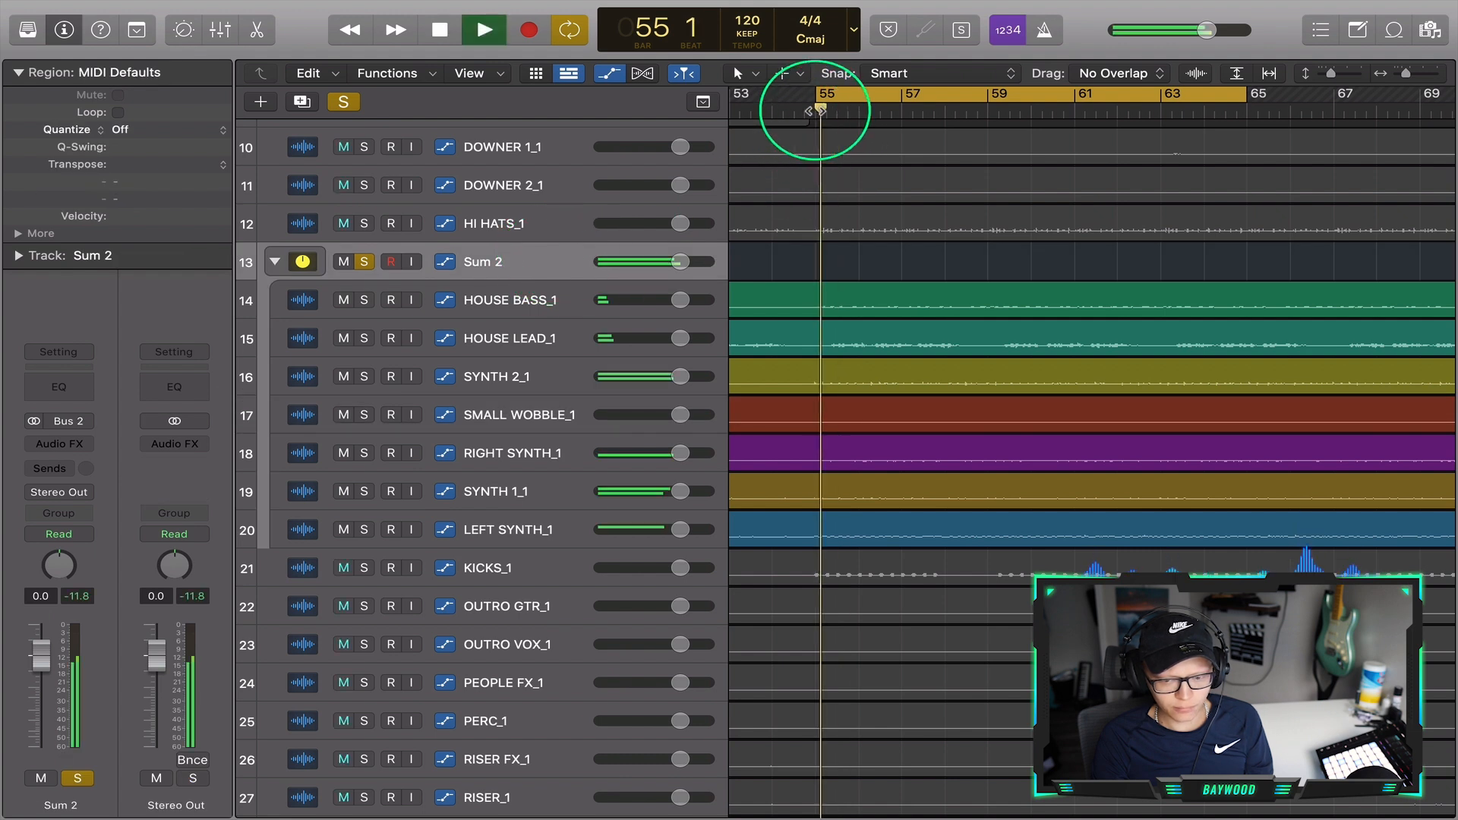
{"action": "key", "text": "space"}
{"action": "left_click", "coordinate": [364, 262]}
Mute the stack's tracks from HOUSE LEAD_1 through LEFT SYNTH_1, play from bar 55 and solo HOUSE BASS_1
{"action": "left_click_drag", "start_coordinate": [343, 338], "coordinate": [345, 520]}
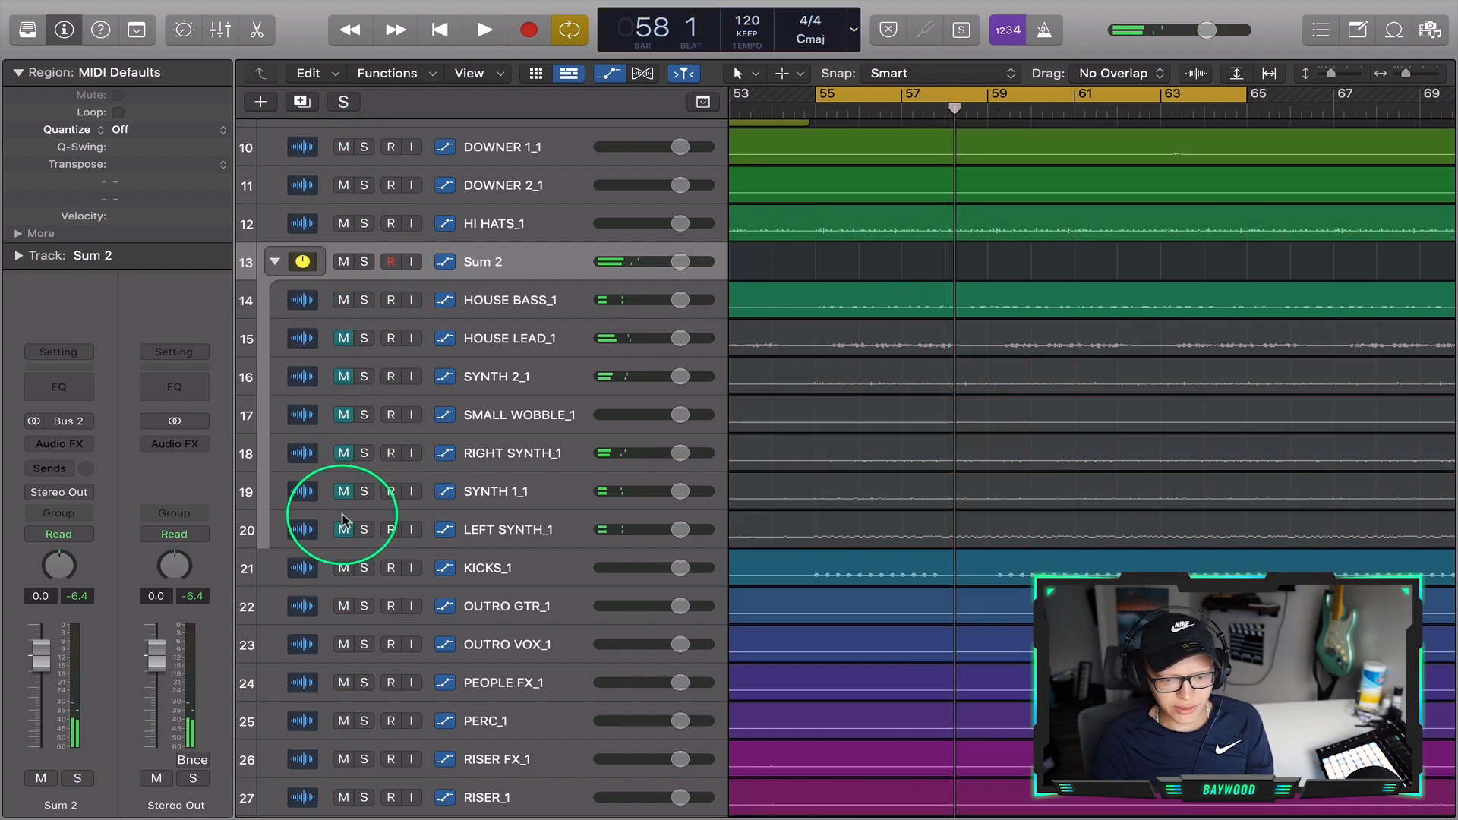
{"action": "left_click", "coordinate": [545, 313]}
{"action": "double_click", "coordinate": [809, 110]}
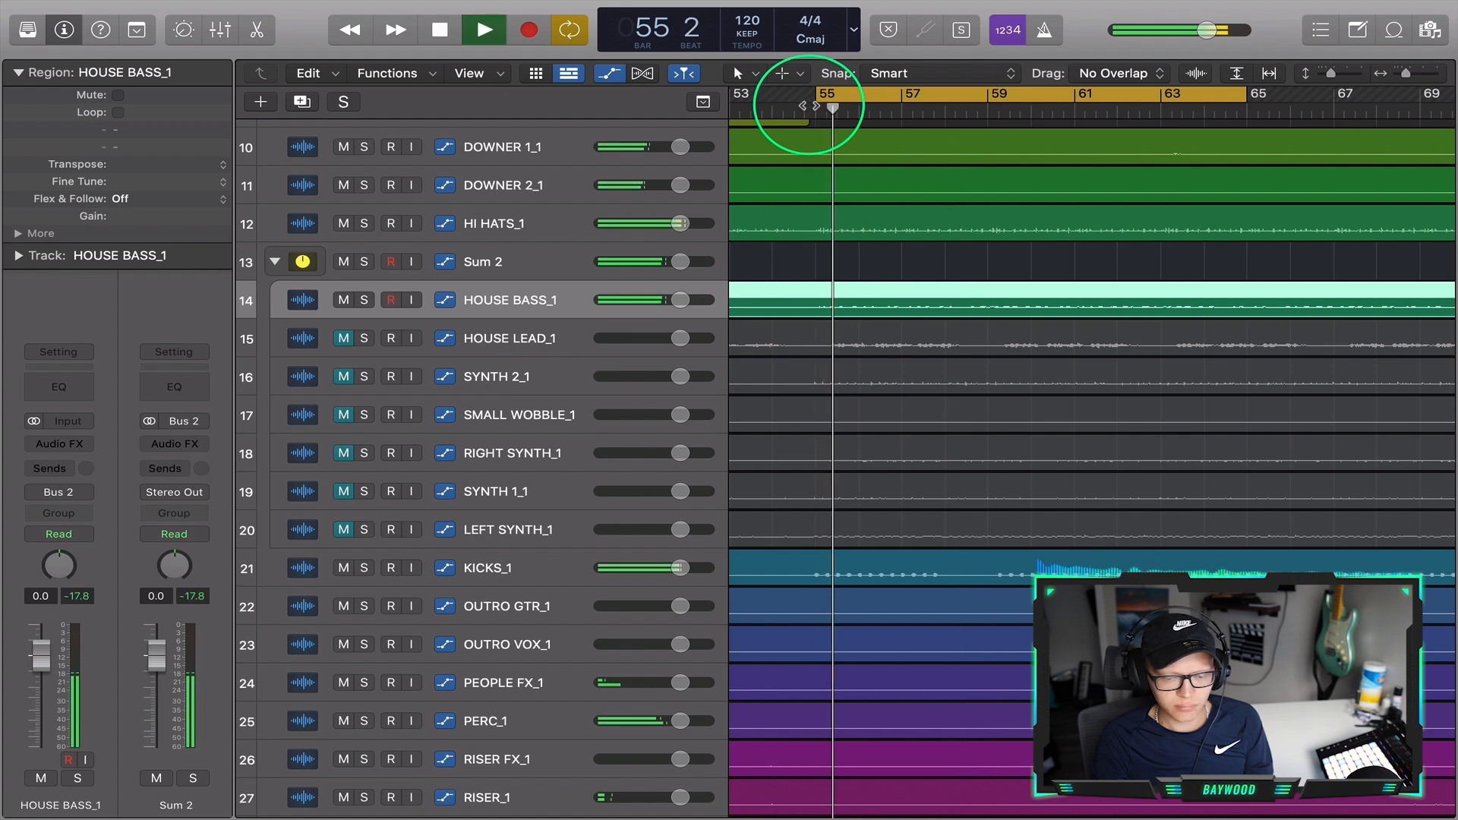
{"action": "left_click", "coordinate": [365, 300]}
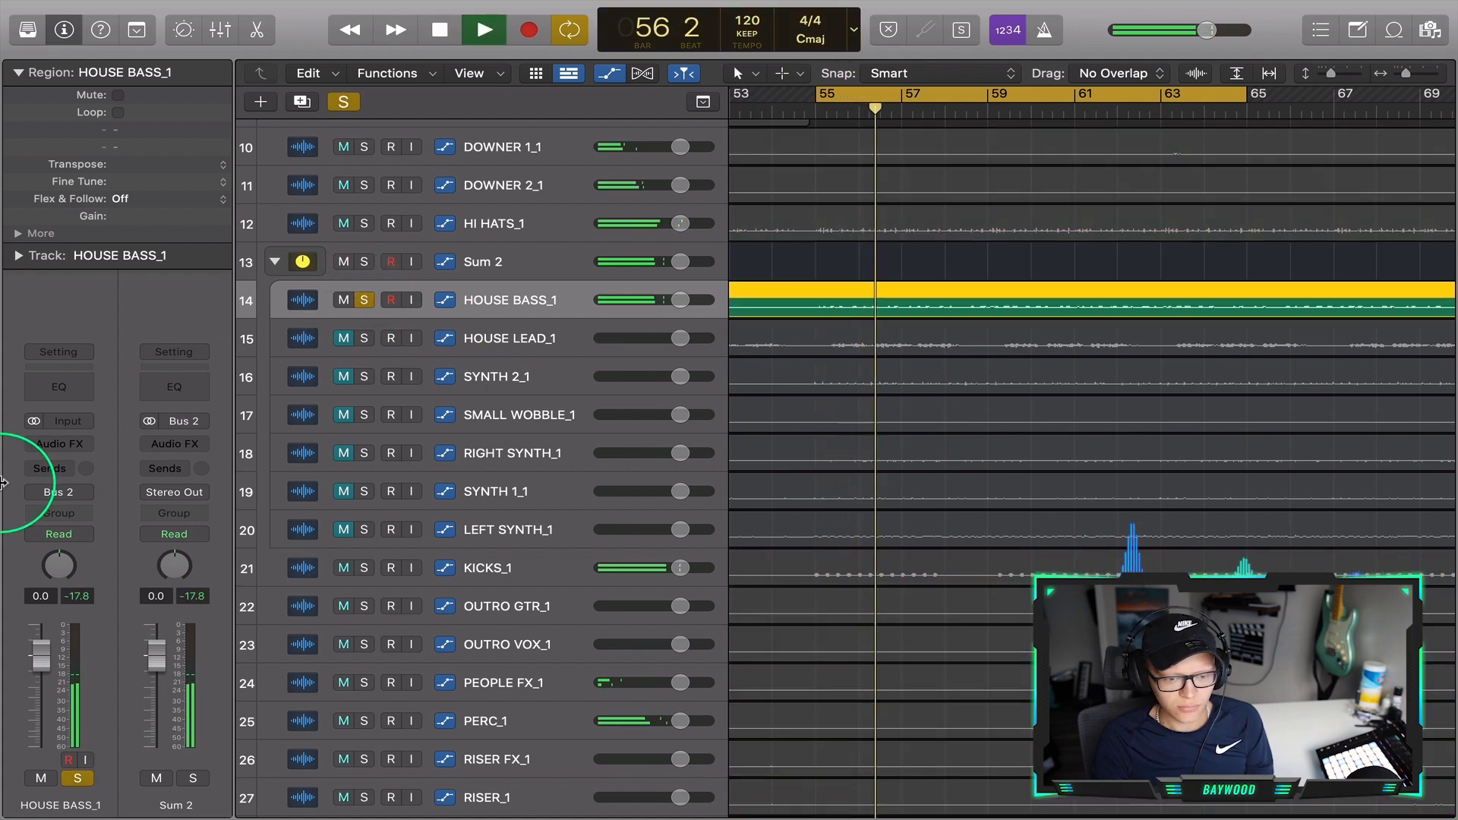
{"action": "key", "text": "space"}
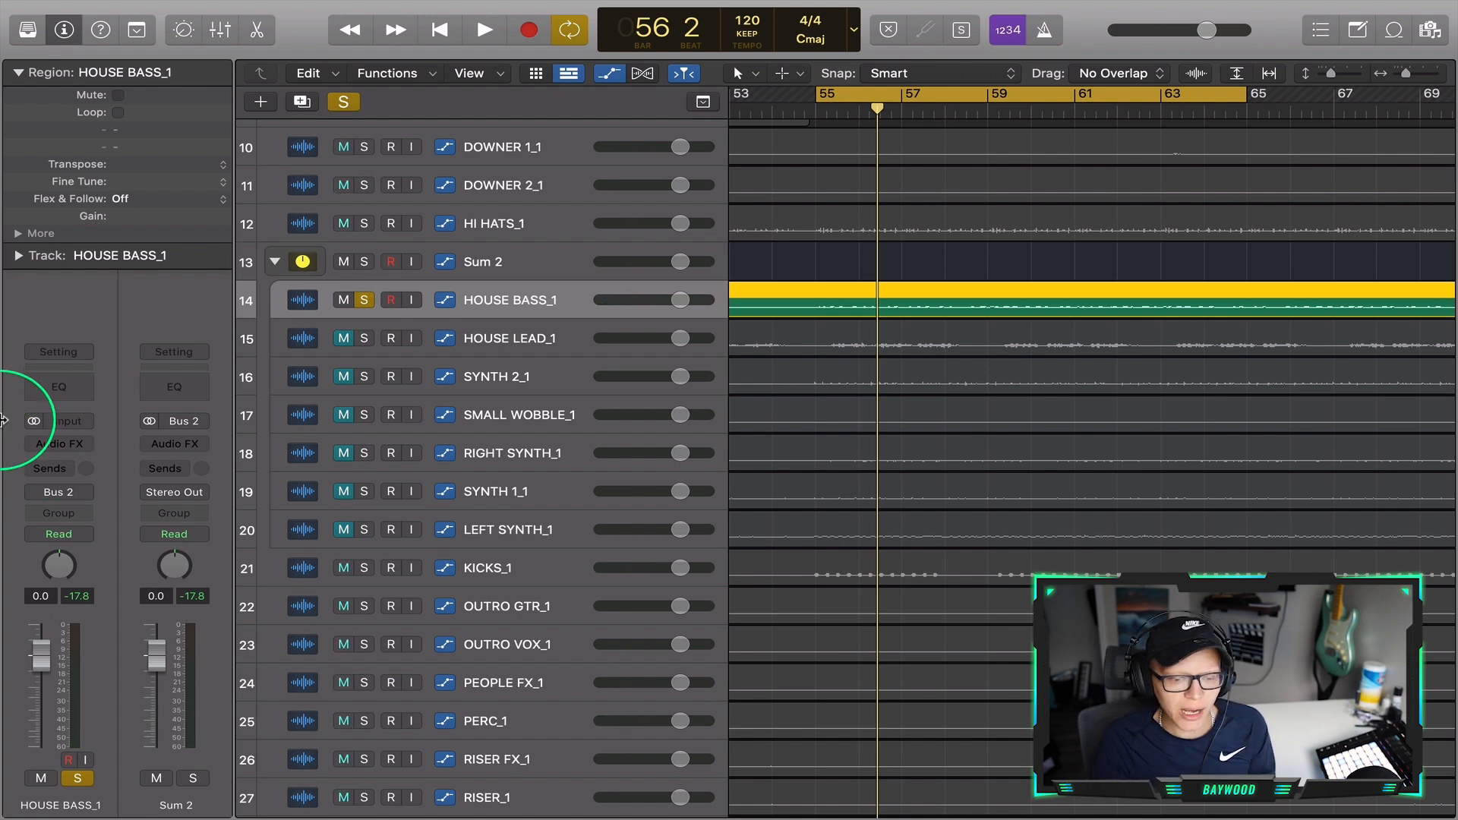
Insert the stereo Waves RBass (s) plug-in on HOUSE BASS_1
{"action": "left_click", "coordinate": [53, 446]}
{"action": "mouse_move", "coordinate": [128, 810]}
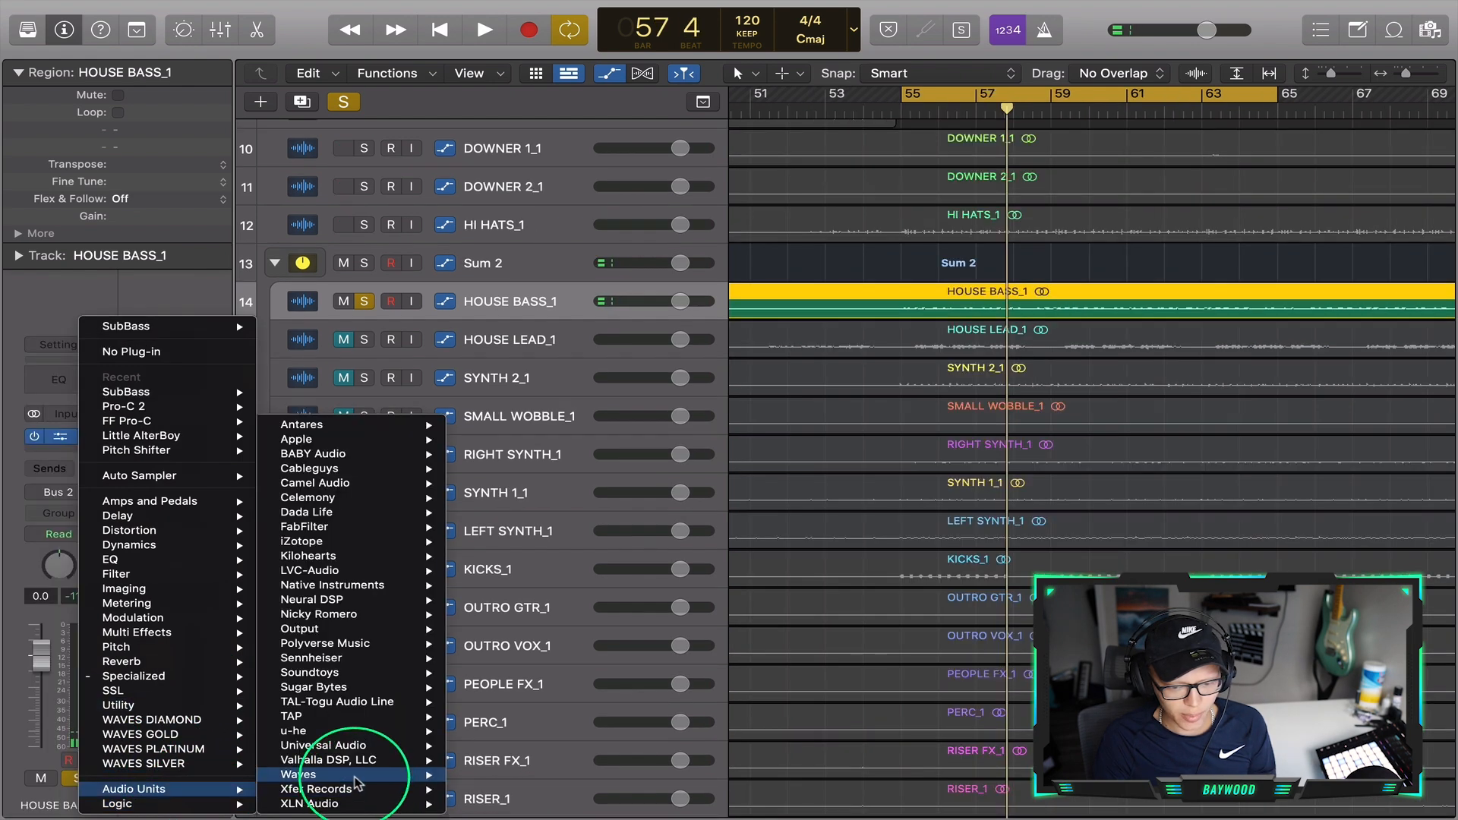
{"action": "mouse_move", "coordinate": [327, 775]}
{"action": "scroll", "coordinate": [600, 705], "scroll_direction": "down", "scroll_amount": 10}
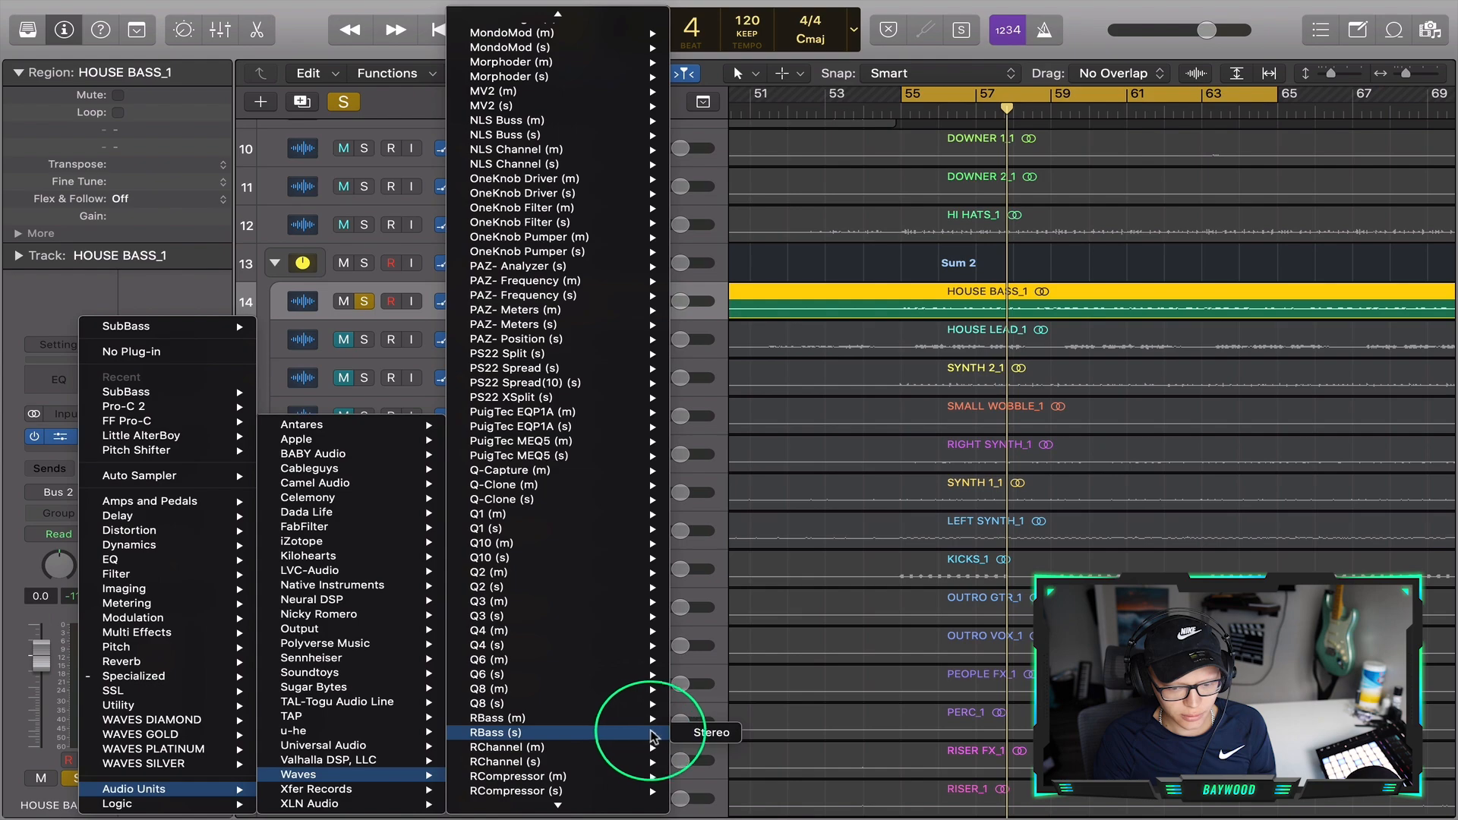
{"action": "left_click", "coordinate": [683, 733]}
Step through the RBass presets during playback and load the Bass preset on HOUSE BASS_1
{"action": "left_click", "coordinate": [580, 288]}
{"action": "left_click", "coordinate": [580, 288]}
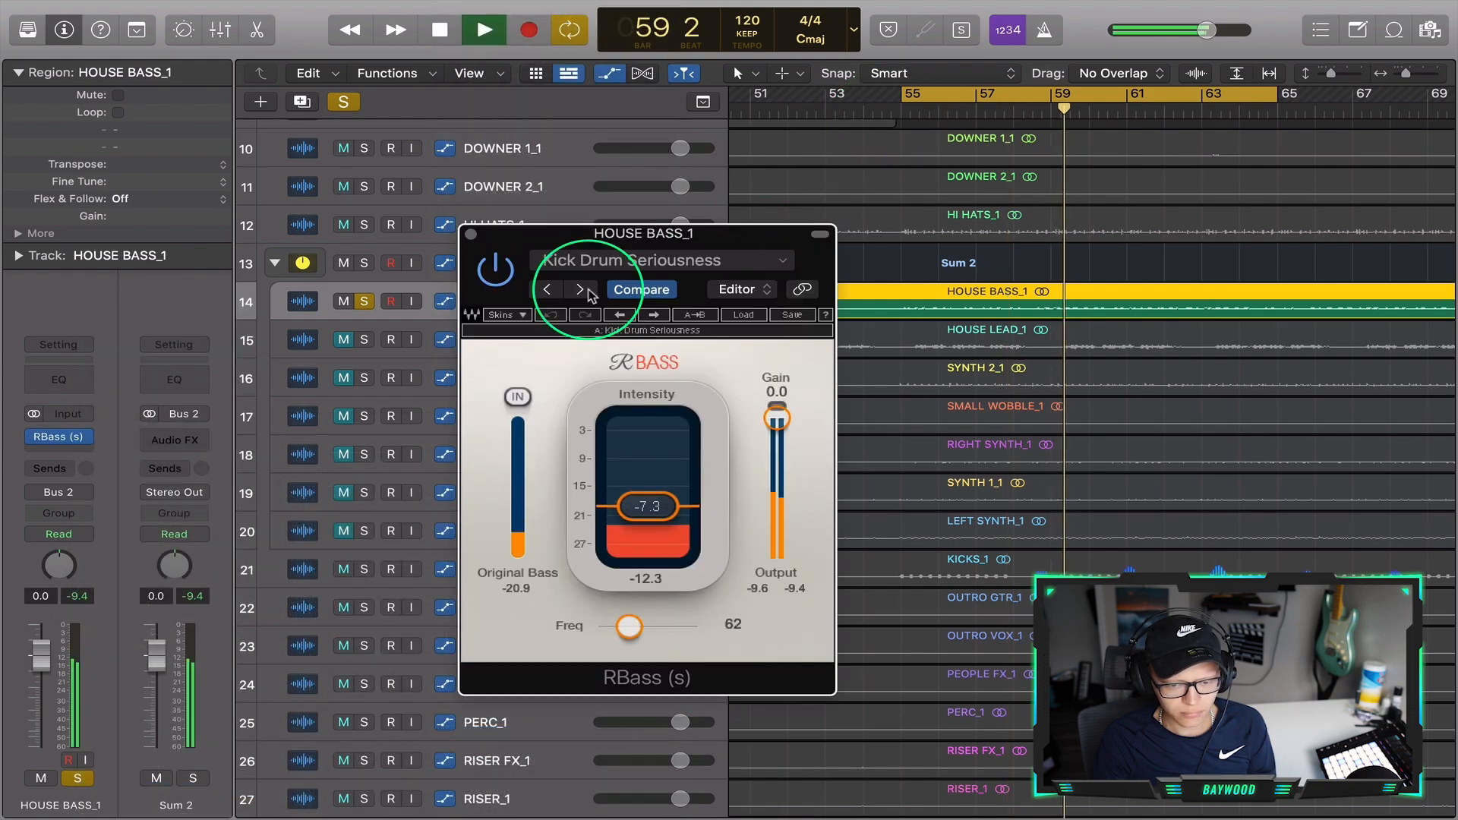
{"action": "left_click", "coordinate": [580, 283]}
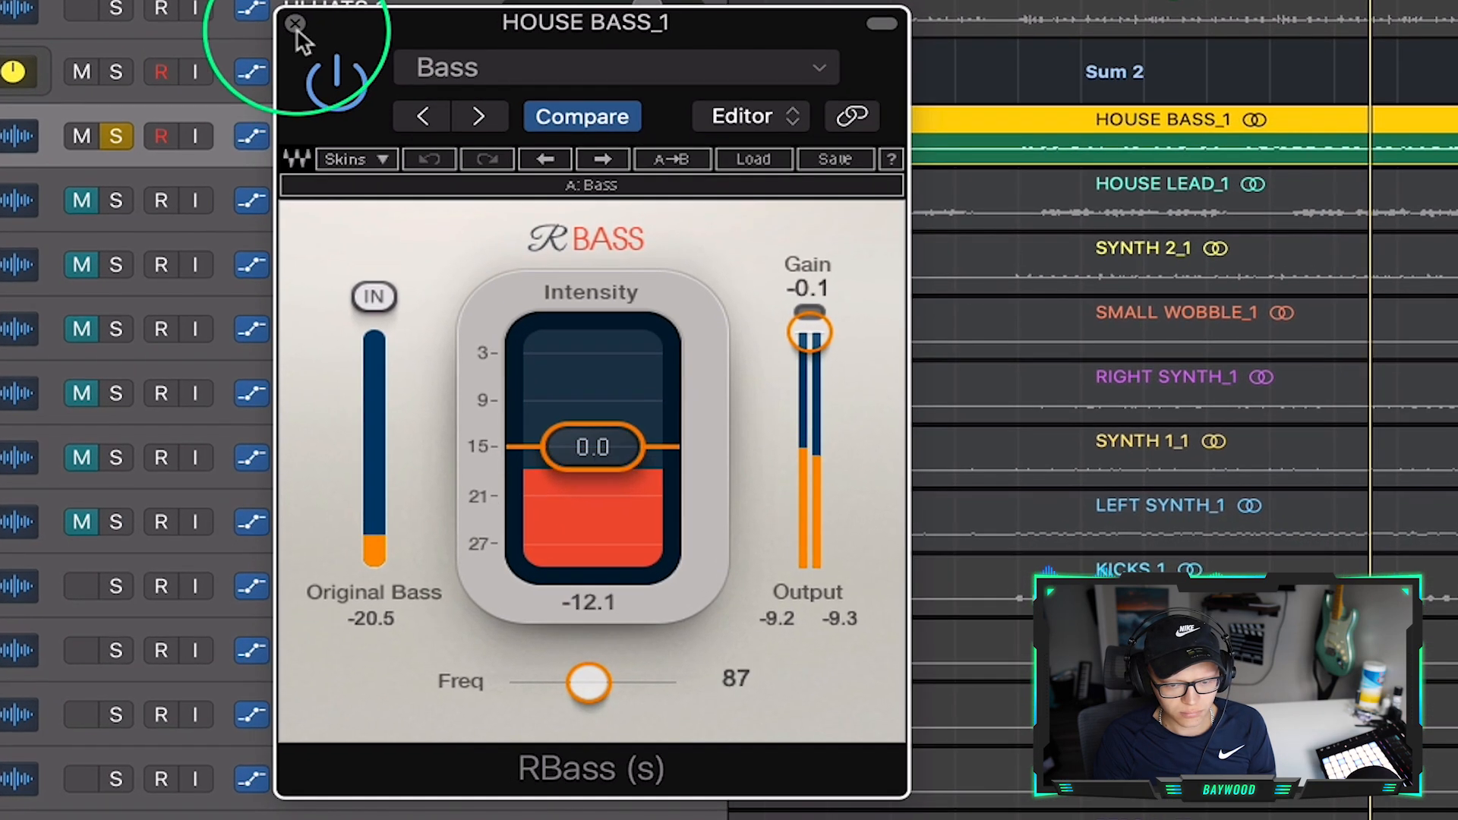
Lower the RBass output gain on HOUSE BASS_1 to -2.1 and compare the bass with the plug-in bypassed
{"action": "left_click_drag", "start_coordinate": [810, 332], "coordinate": [817, 363]}
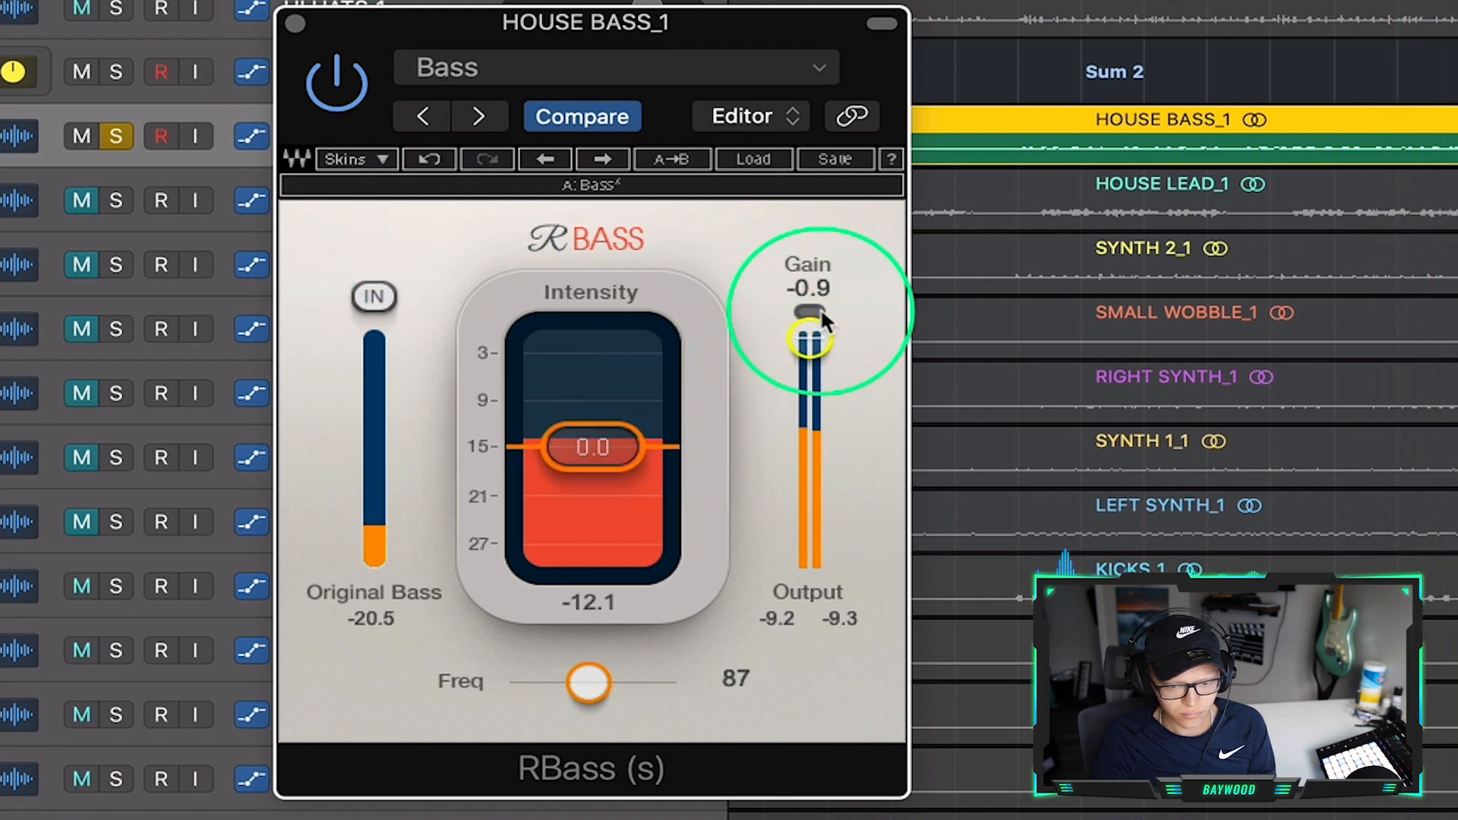
{"action": "left_click_drag", "start_coordinate": [819, 311], "coordinate": [819, 357]}
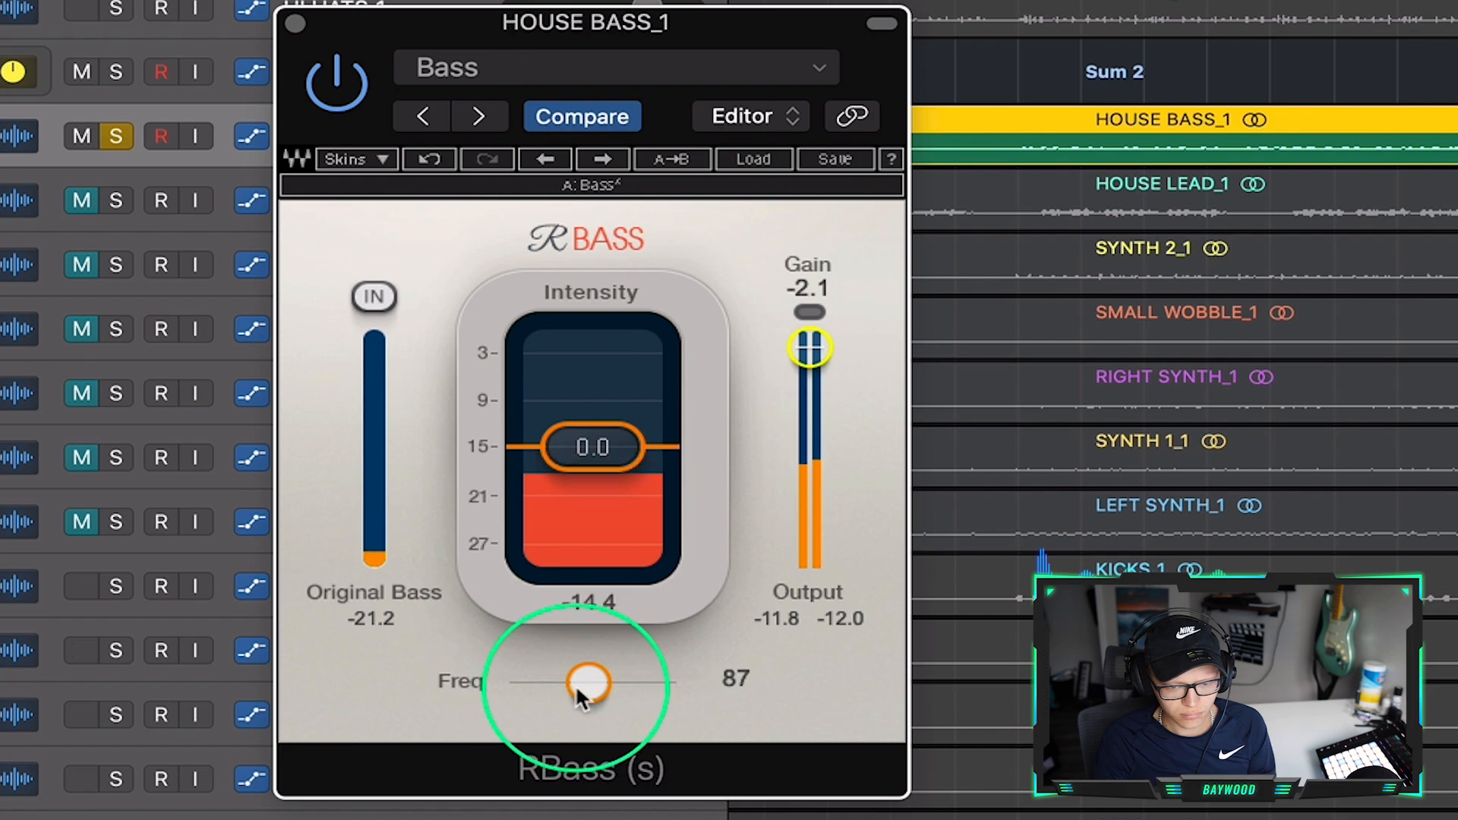
{"action": "left_click", "coordinate": [295, 23]}
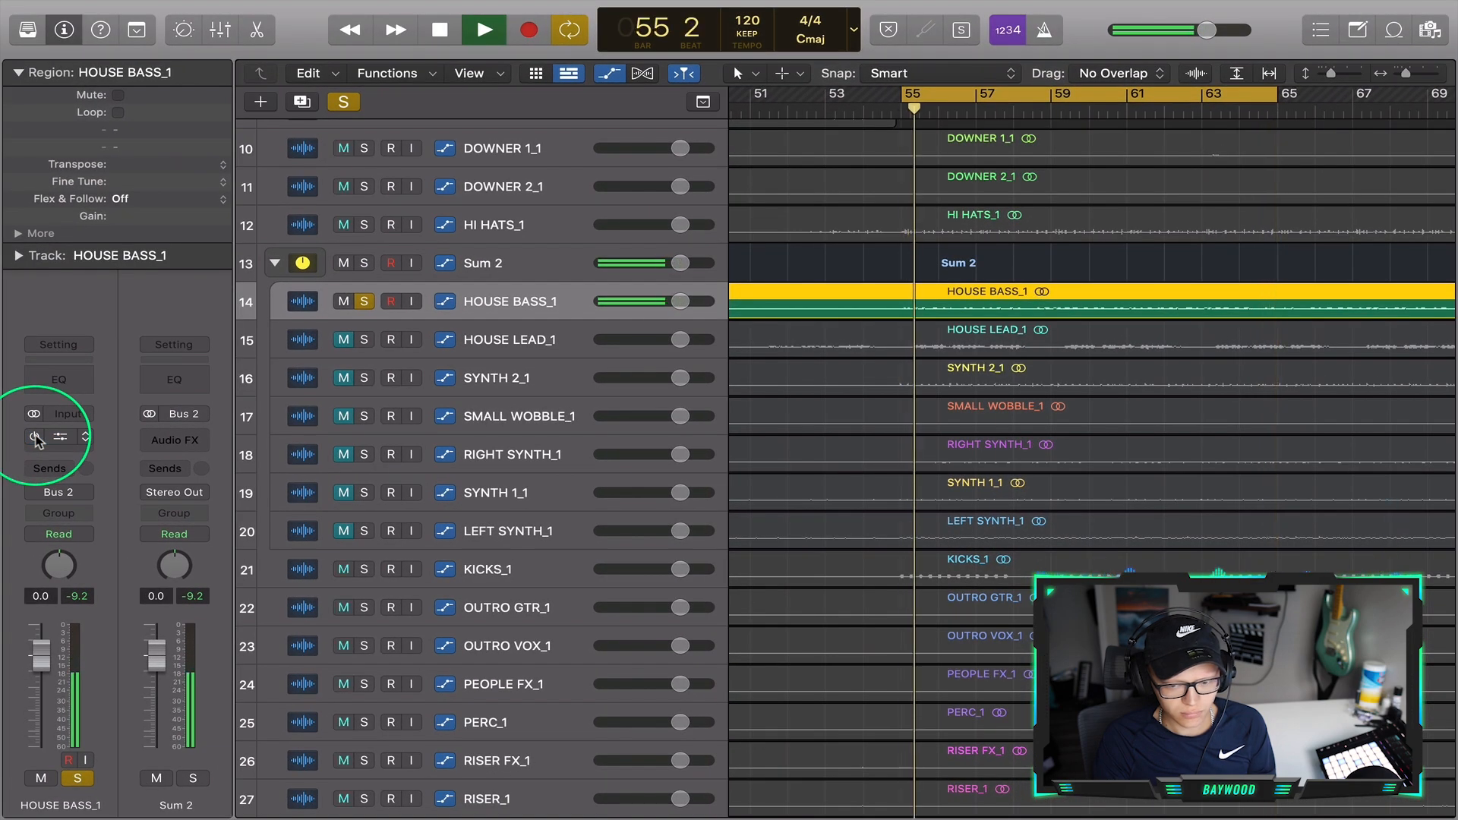
{"action": "left_click", "coordinate": [34, 438]}
{"action": "key", "text": "space"}
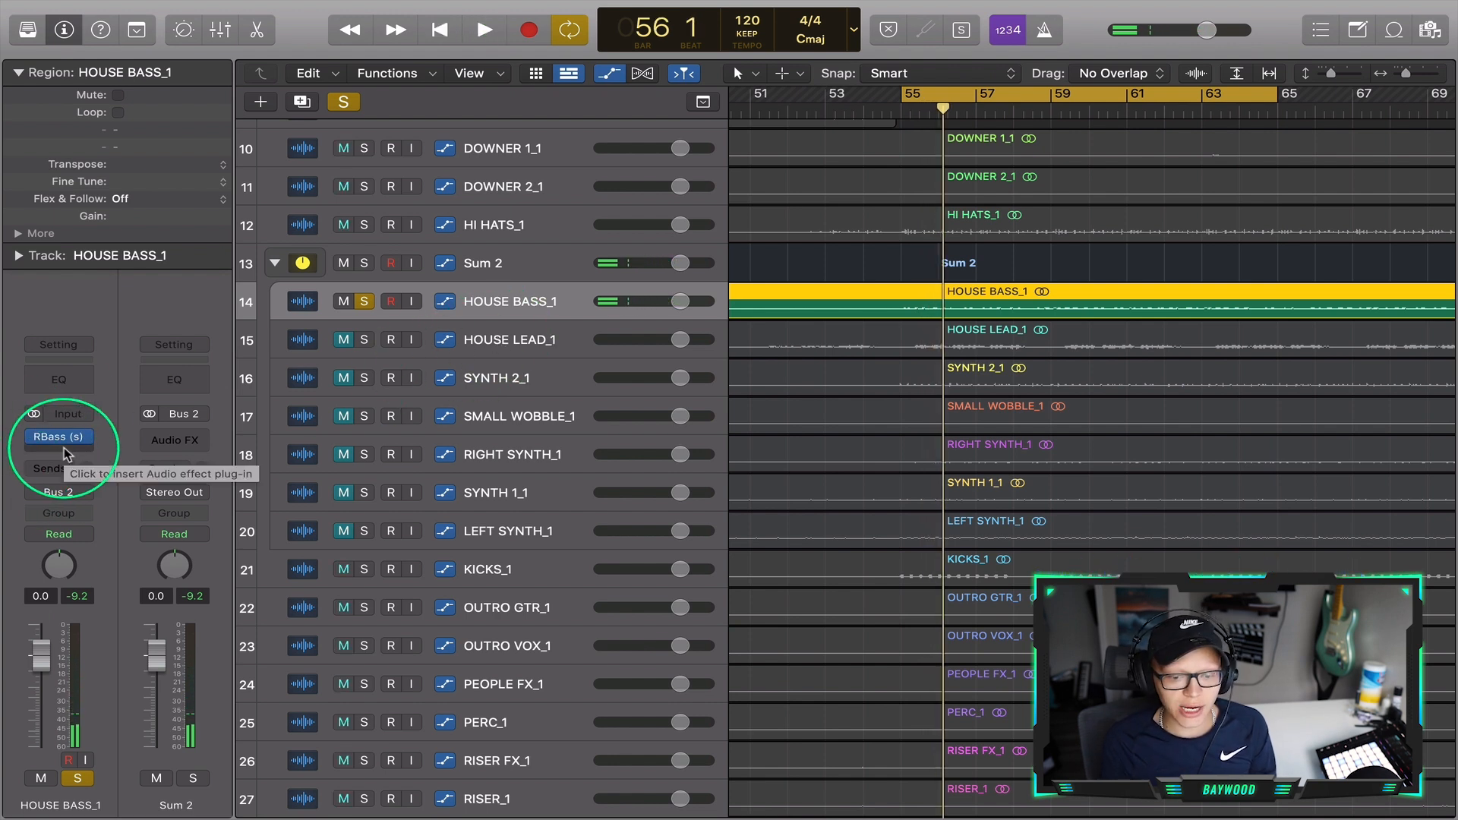
Insert the Nicky Romero Kickstart plug-in after RBass on HOUSE BASS_1
{"action": "left_click", "coordinate": [64, 448]}
{"action": "mouse_move", "coordinate": [130, 783]}
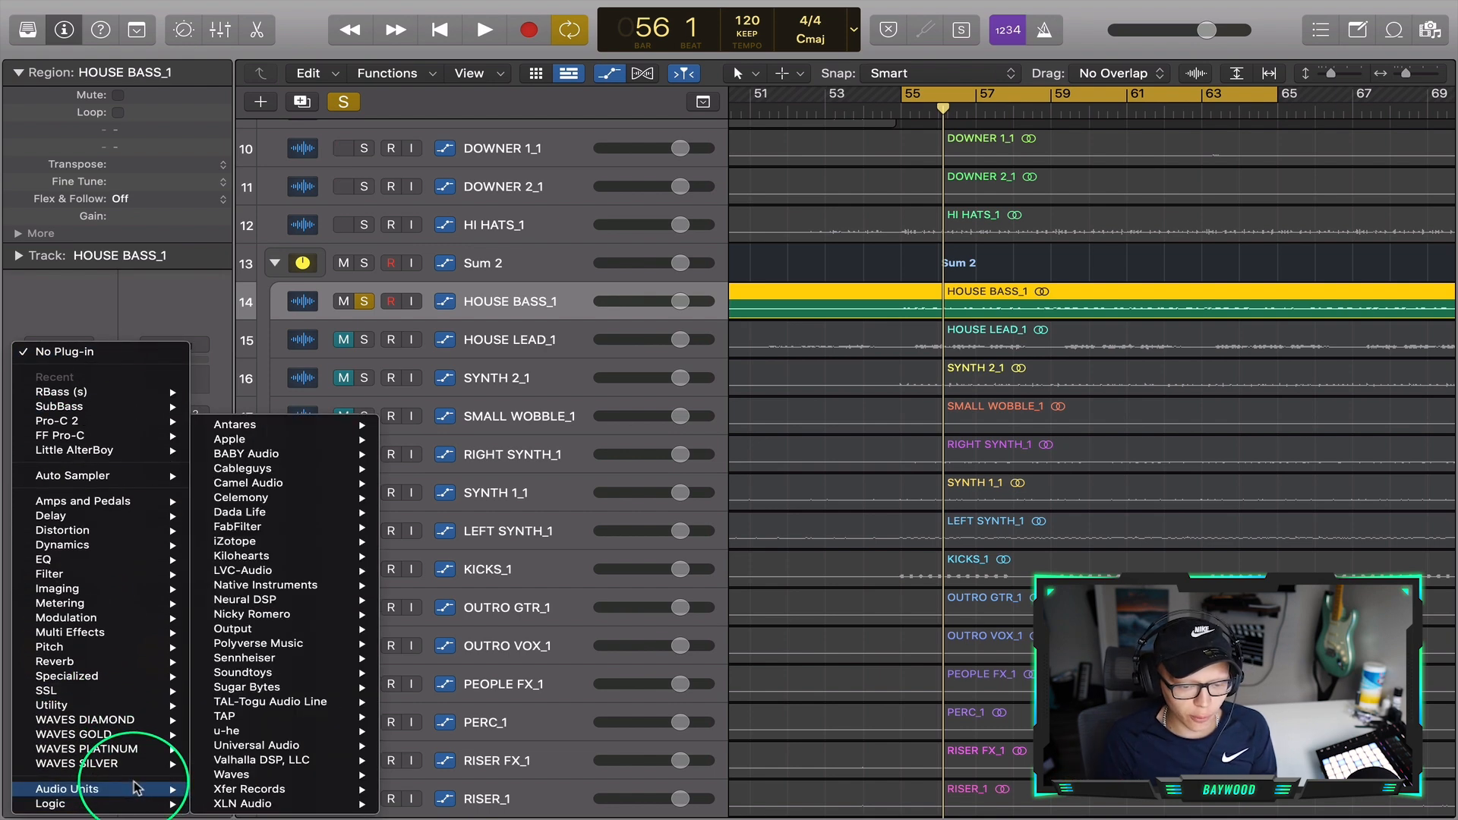
{"action": "mouse_move", "coordinate": [278, 793]}
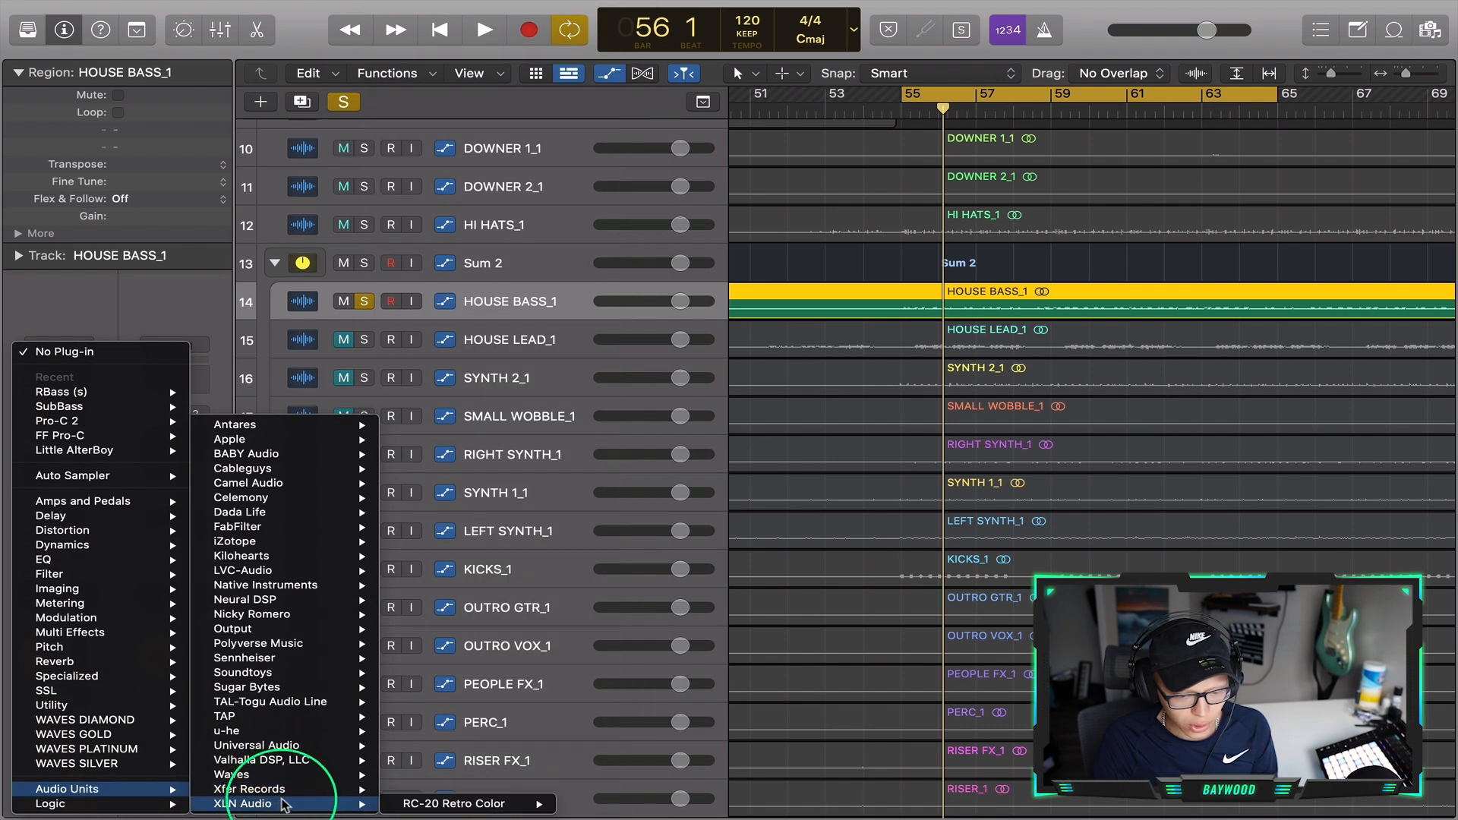
{"action": "mouse_move", "coordinate": [318, 686]}
{"action": "mouse_move", "coordinate": [319, 613]}
{"action": "mouse_move", "coordinate": [425, 613]}
{"action": "left_click", "coordinate": [535, 614]}
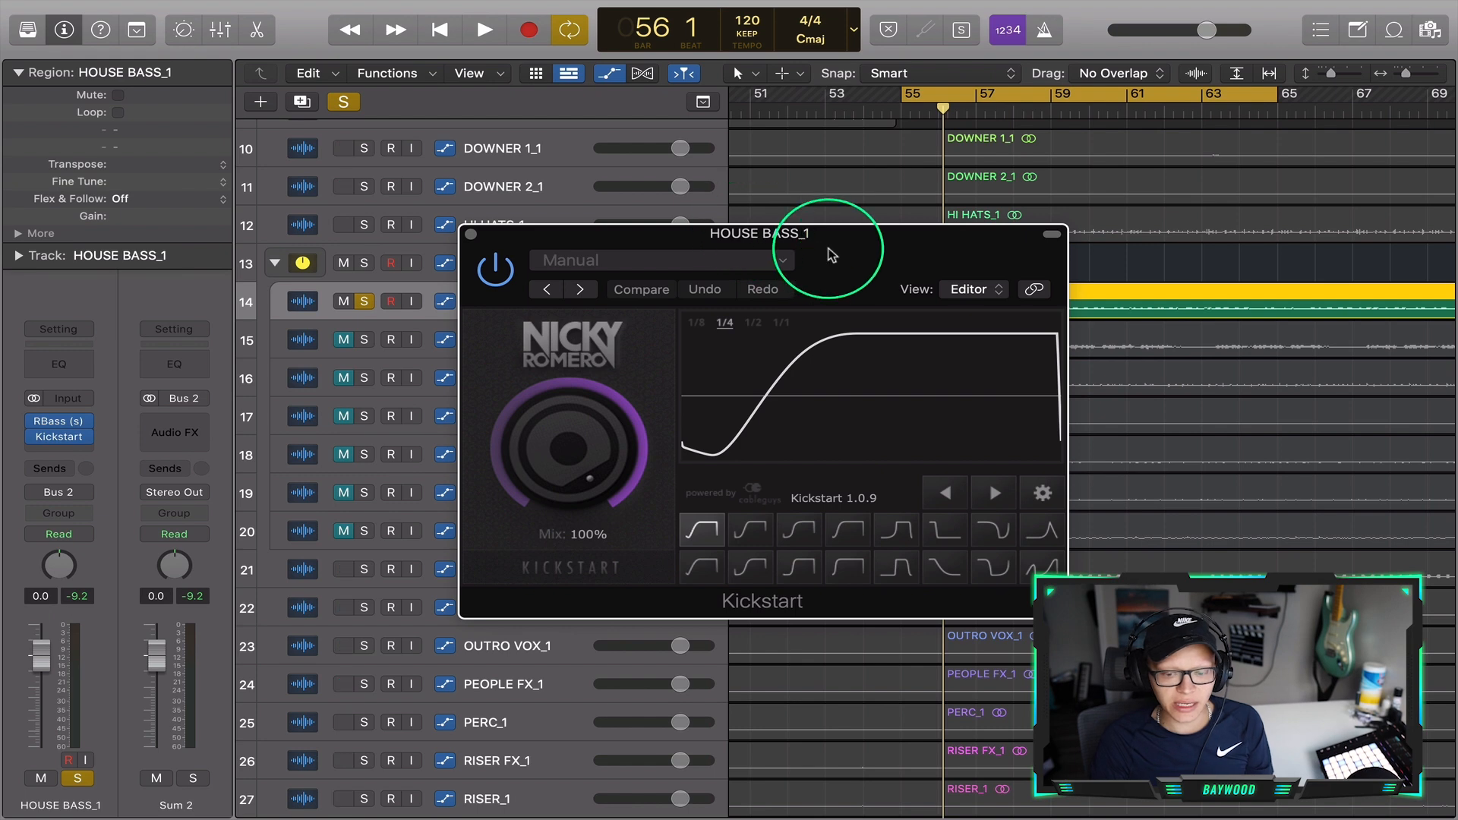
Choose Kickstart's third curve shape of the first row for HOUSE BASS_1 during playback and compare it with the plug-in bypassed
{"action": "left_click_drag", "start_coordinate": [831, 255], "coordinate": [729, 199]}
{"action": "key", "text": "z"}
{"action": "key", "text": "space"}
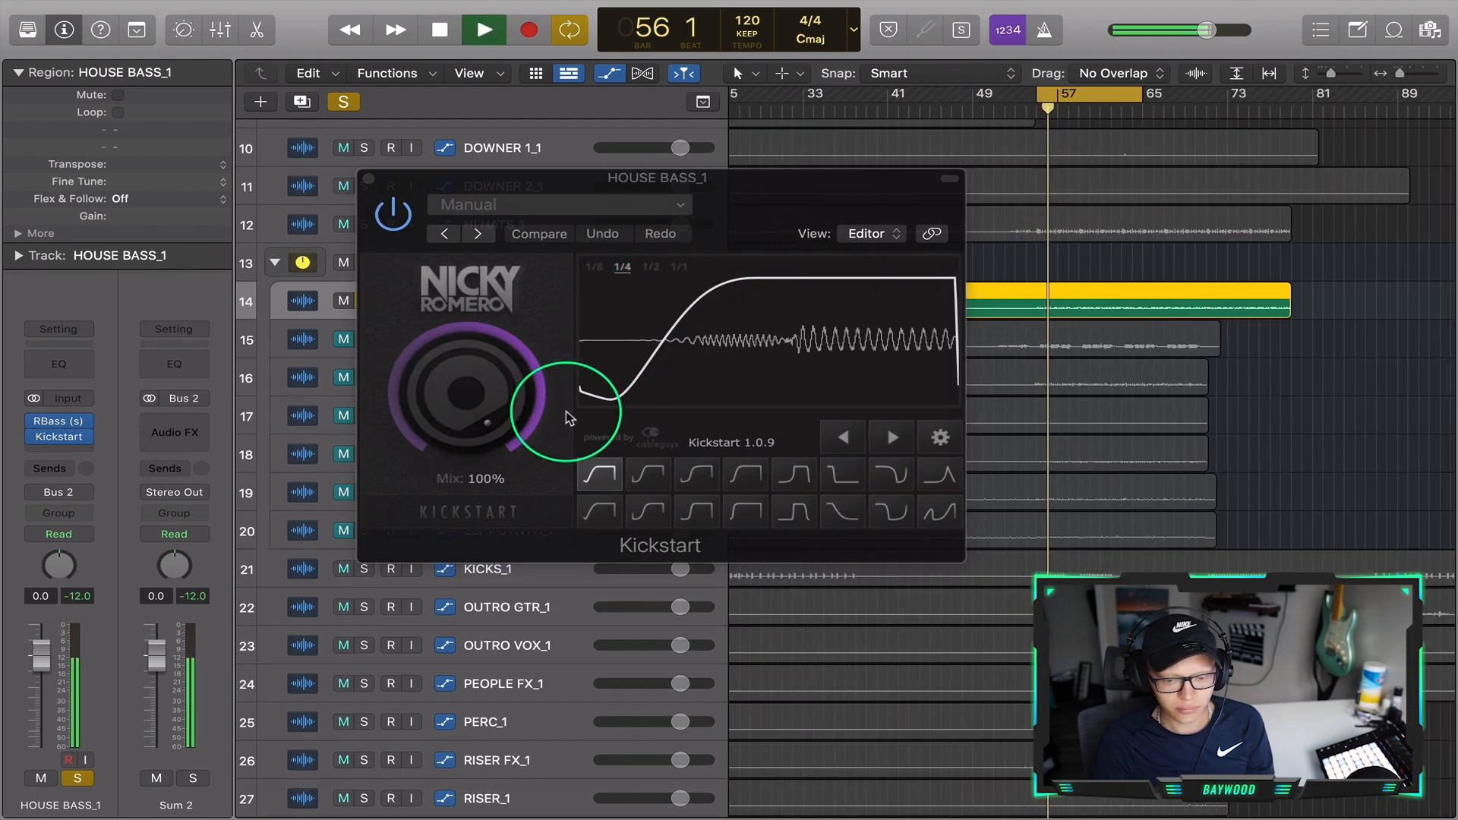
{"action": "left_click", "coordinate": [694, 481]}
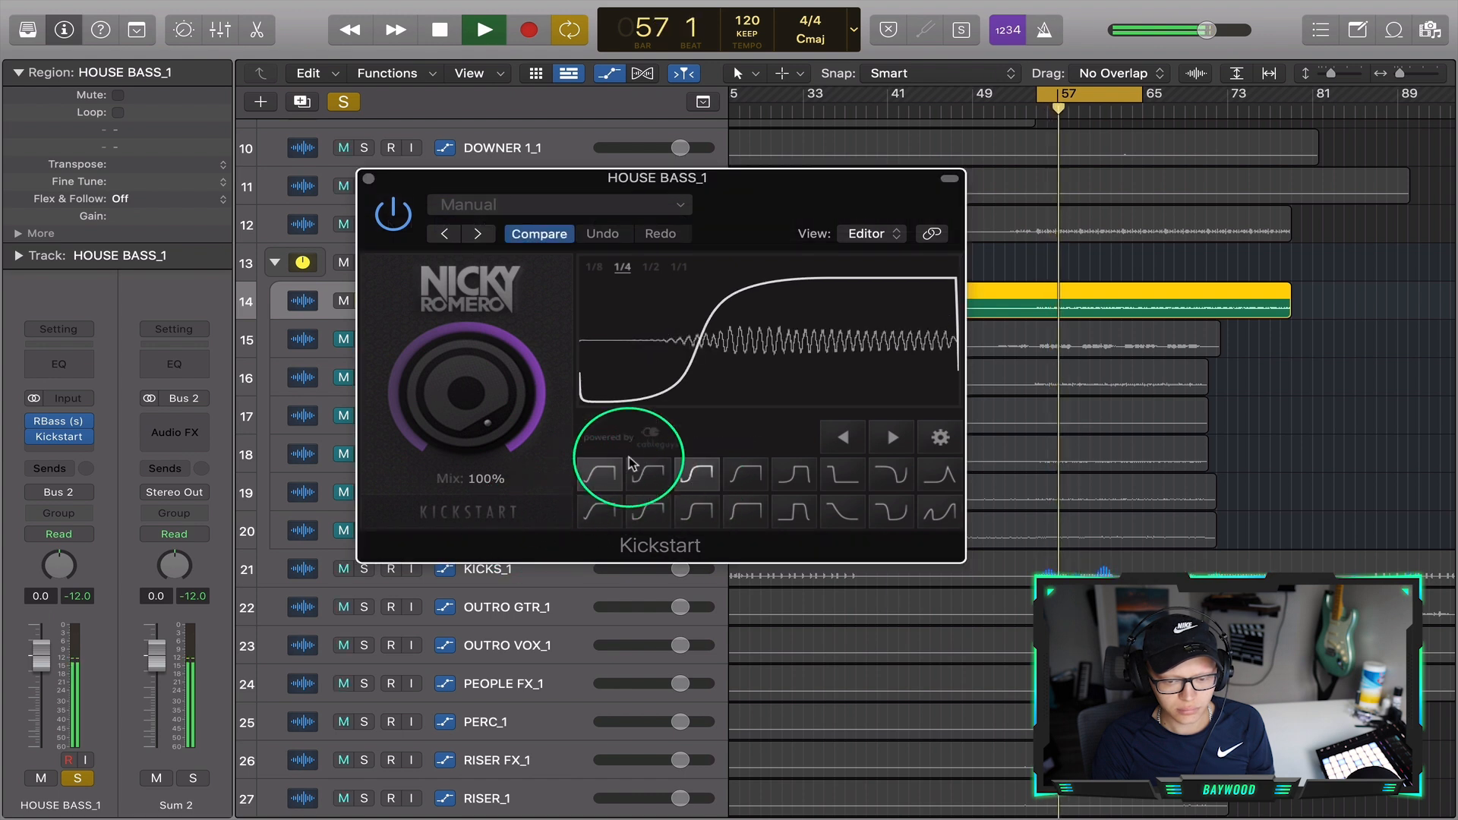
{"action": "left_click", "coordinate": [394, 218]}
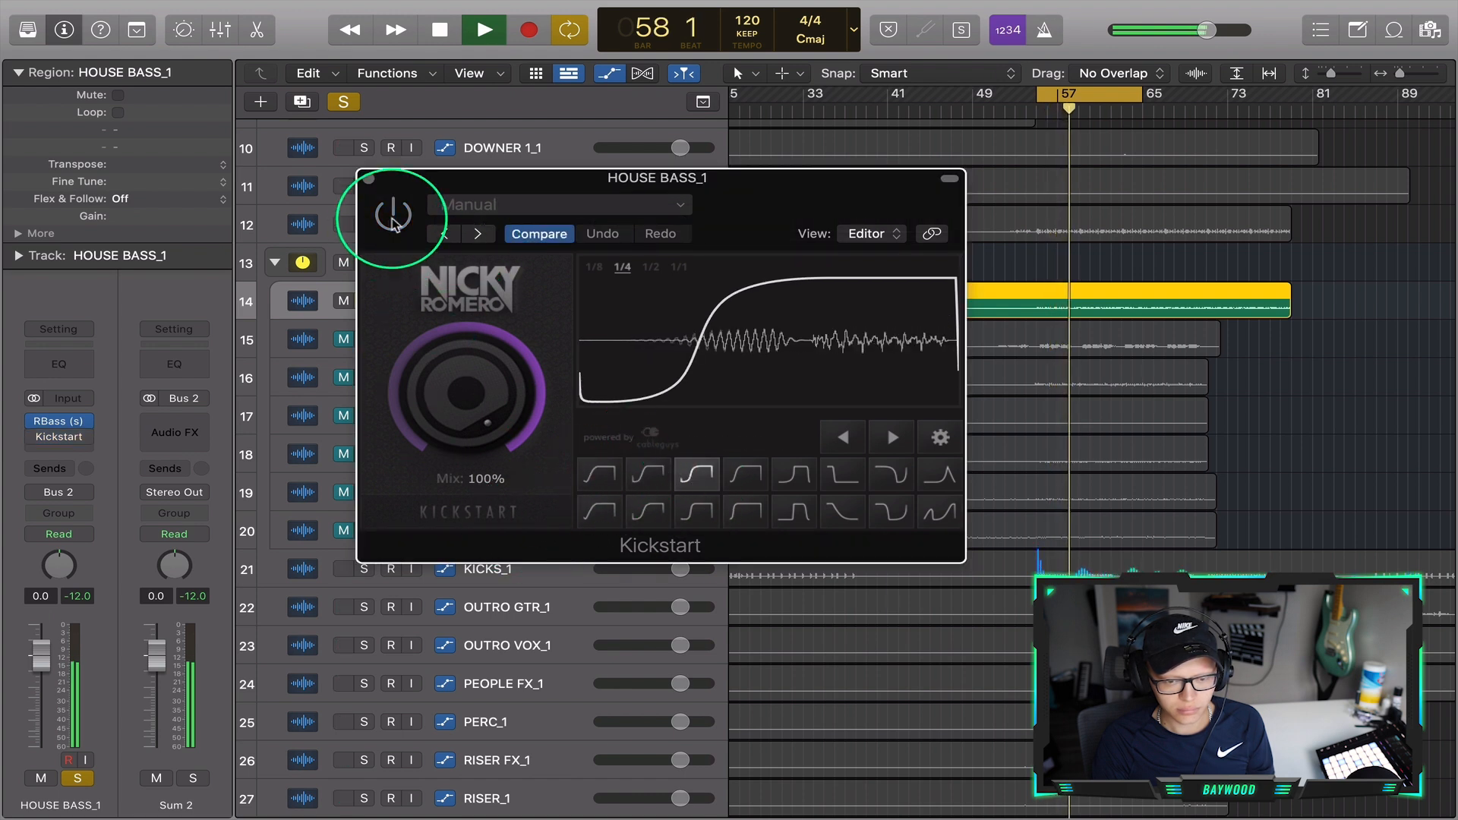
{"action": "left_click", "coordinate": [369, 179]}
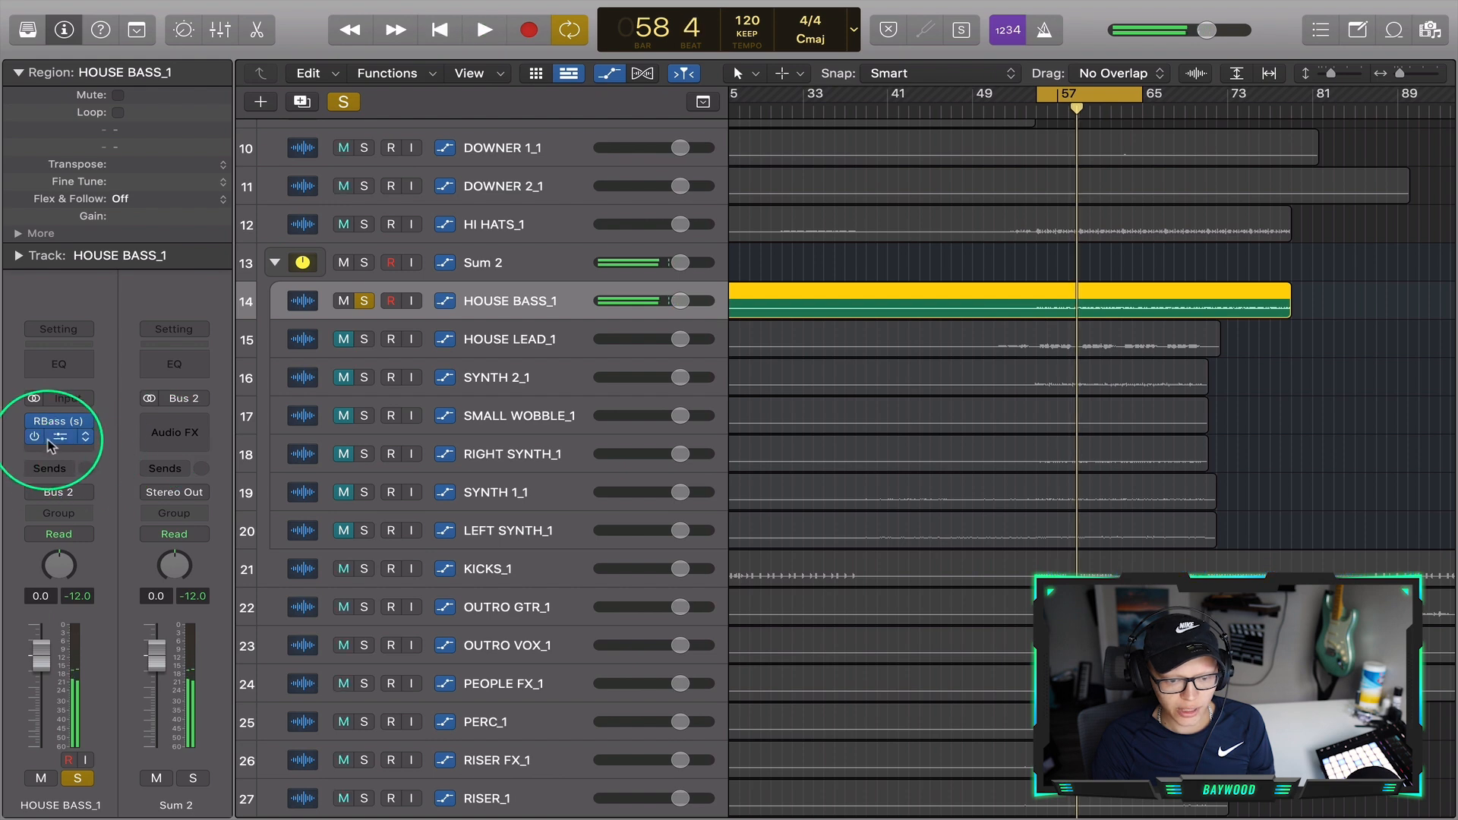
Move Kickstart from HOUSE BASS_1 to Sum 2 and listen to the soloed stack, with its tracks unmuted, from bar 55
{"action": "left_click_drag", "start_coordinate": [149, 433], "coordinate": [161, 434]}
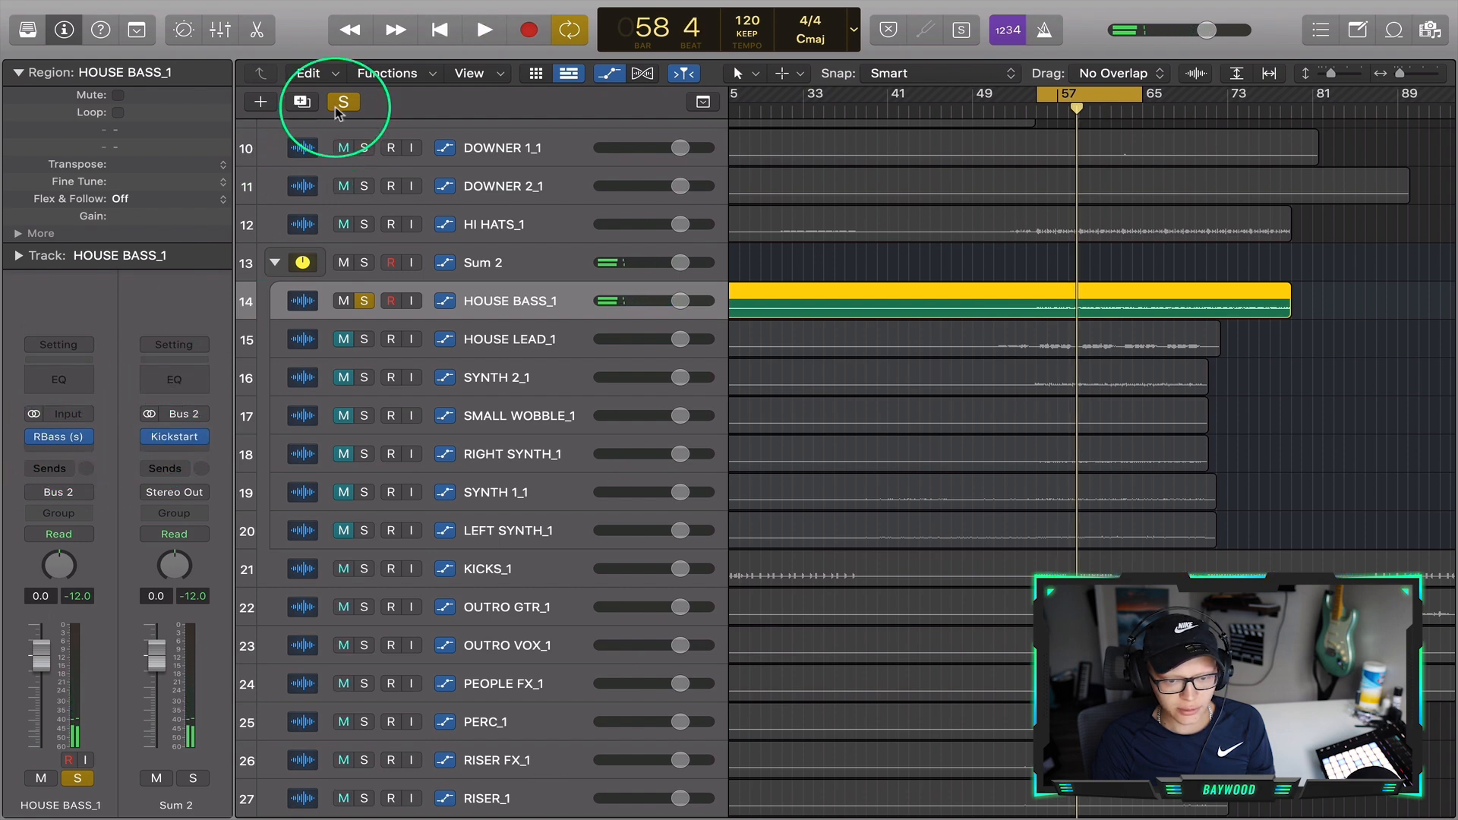
{"action": "key", "text": "space"}
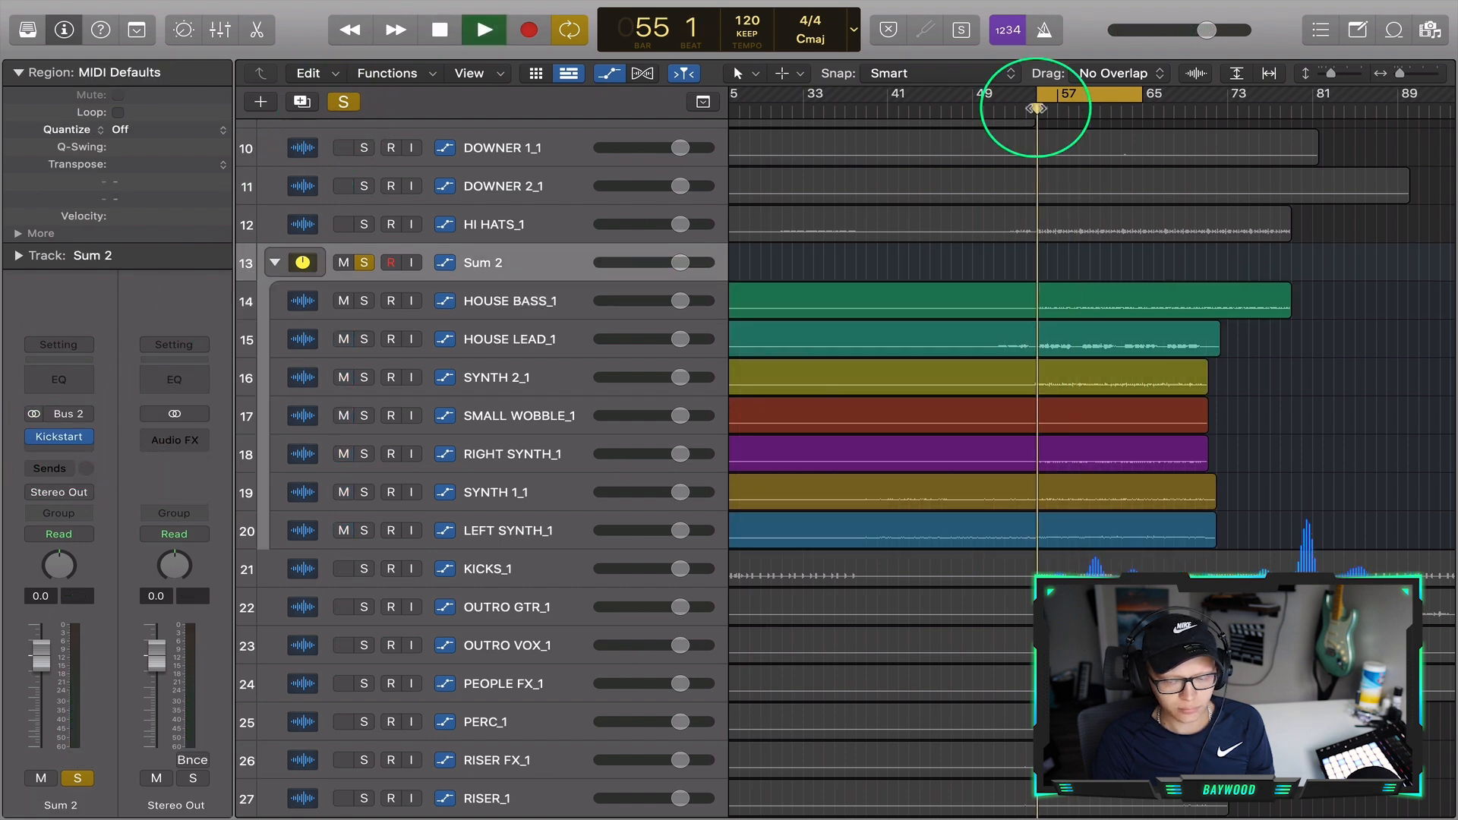
{"action": "scroll", "coordinate": [1005, 291], "scroll_direction": "up", "scroll_amount": 10}
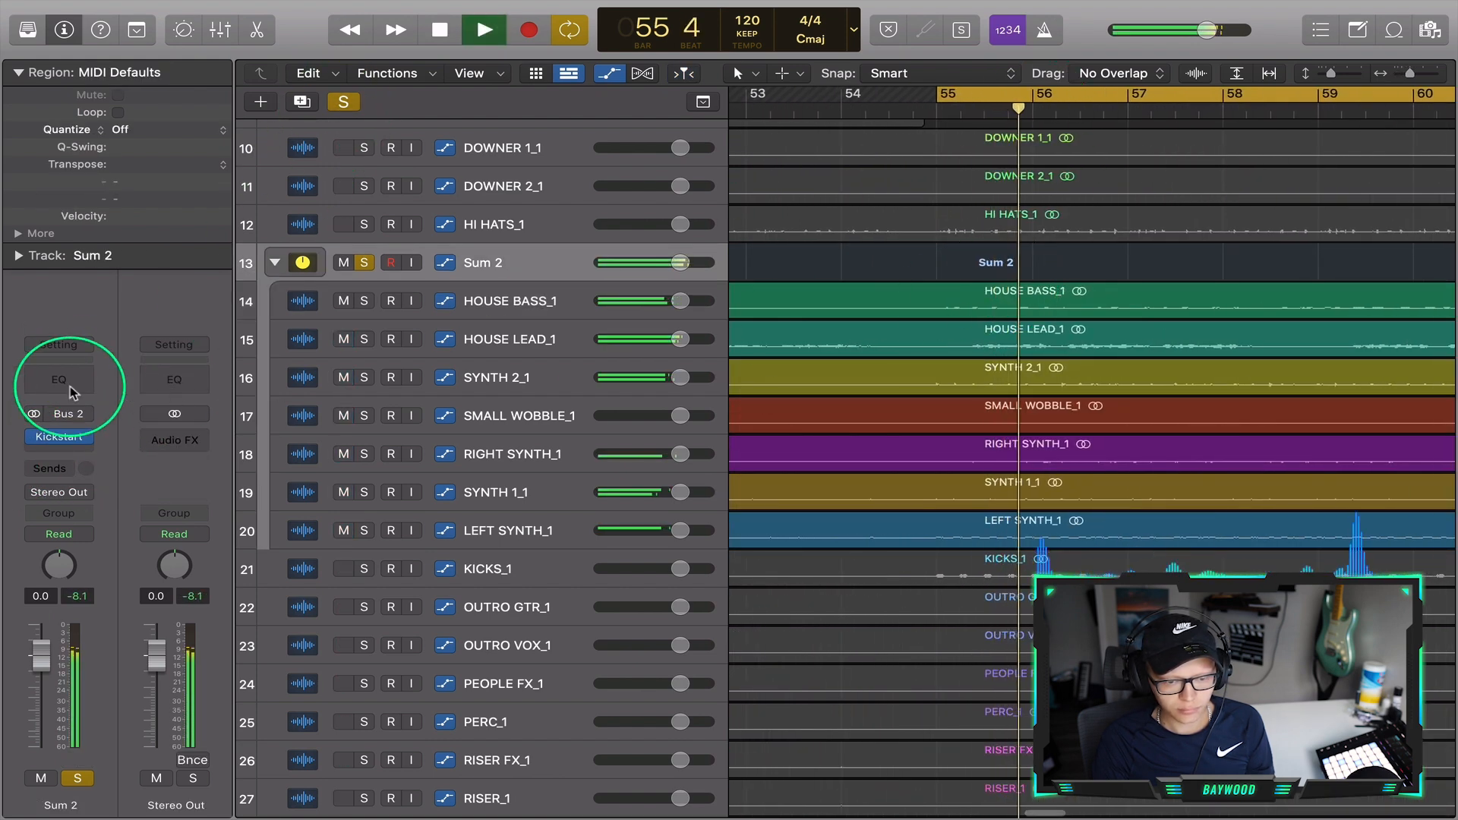
{"action": "left_click", "coordinate": [58, 437]}
{"action": "left_click", "coordinate": [494, 283]}
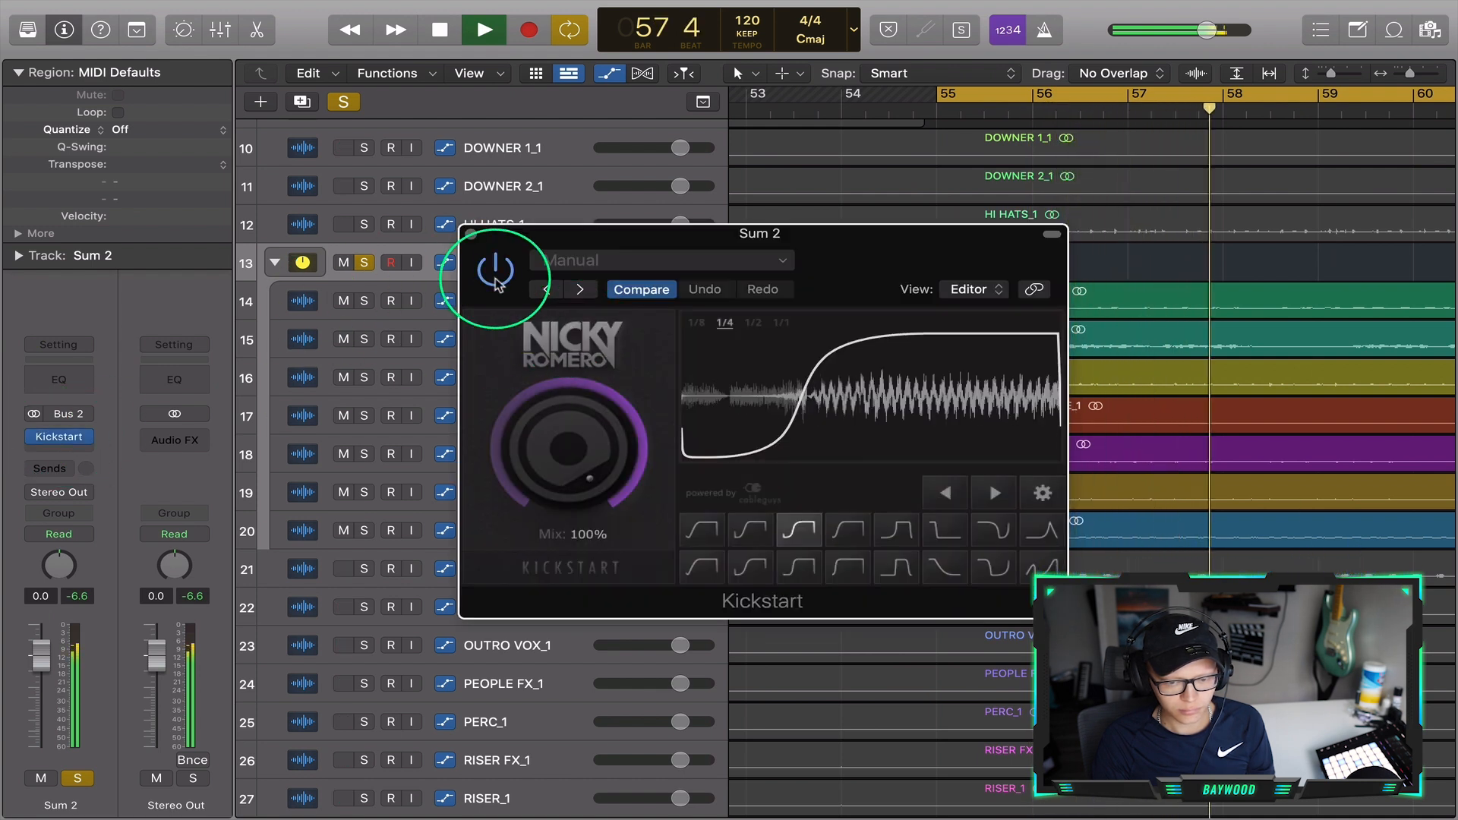
{"action": "key", "text": "space"}
Clear the solo and compare the full mix from bar 55 with Sum 2's Kickstart active and bypassed
{"action": "left_click", "coordinate": [344, 101]}
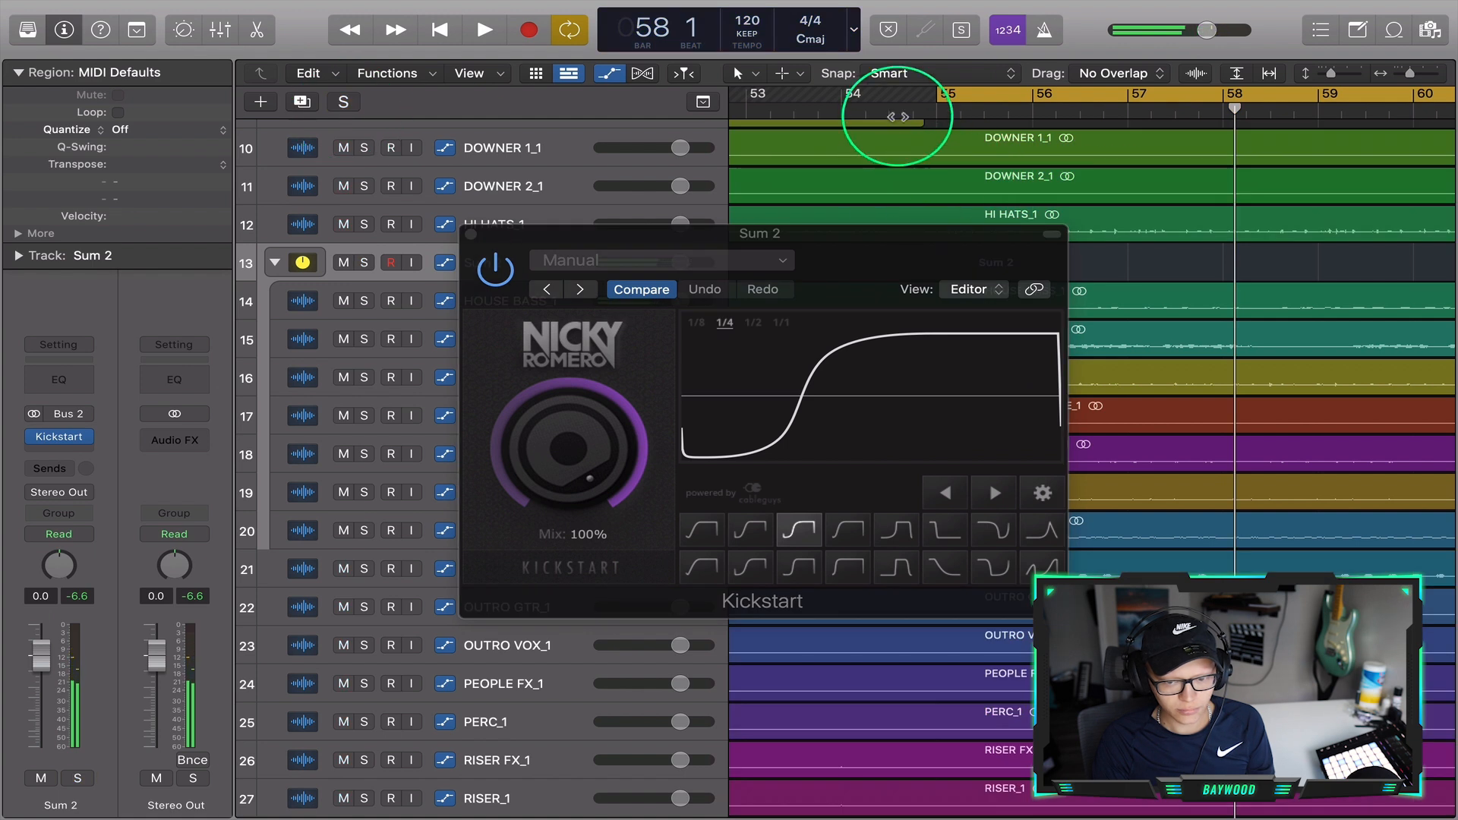
{"action": "key", "text": "super+Left"}
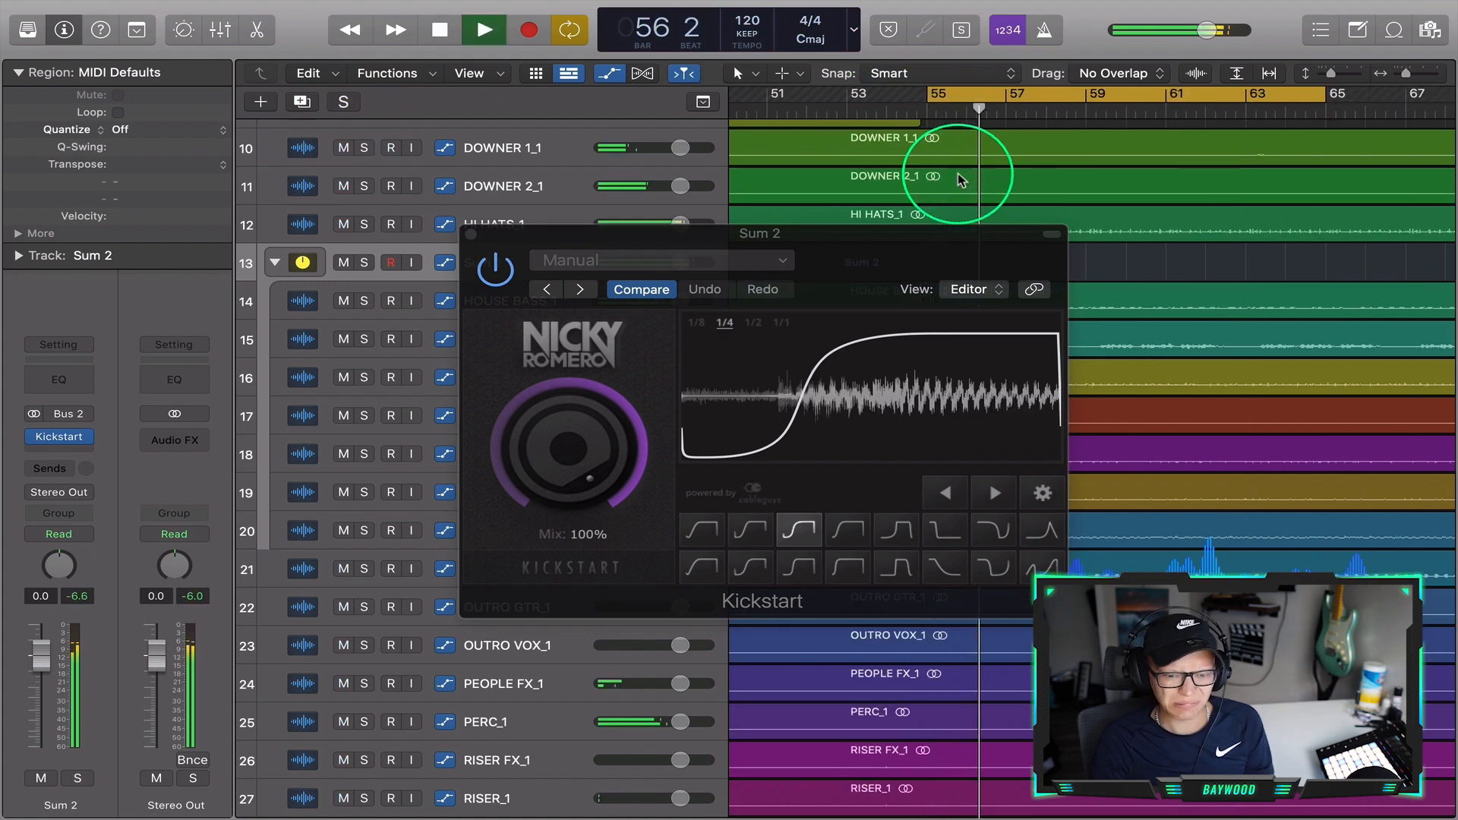
{"action": "left_click", "coordinate": [493, 281]}
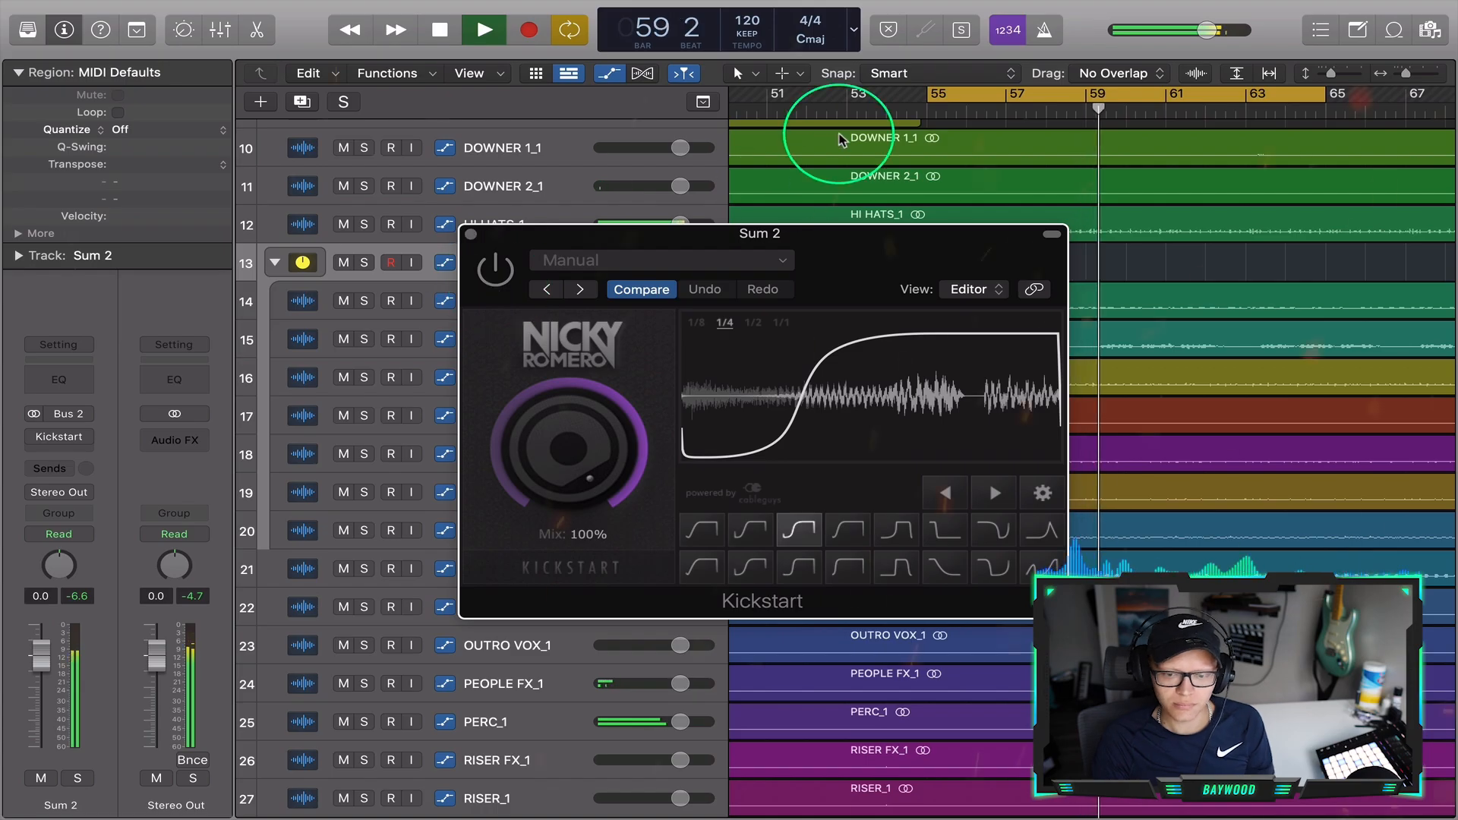
{"action": "left_click", "coordinate": [882, 97]}
{"action": "left_click", "coordinate": [497, 272]}
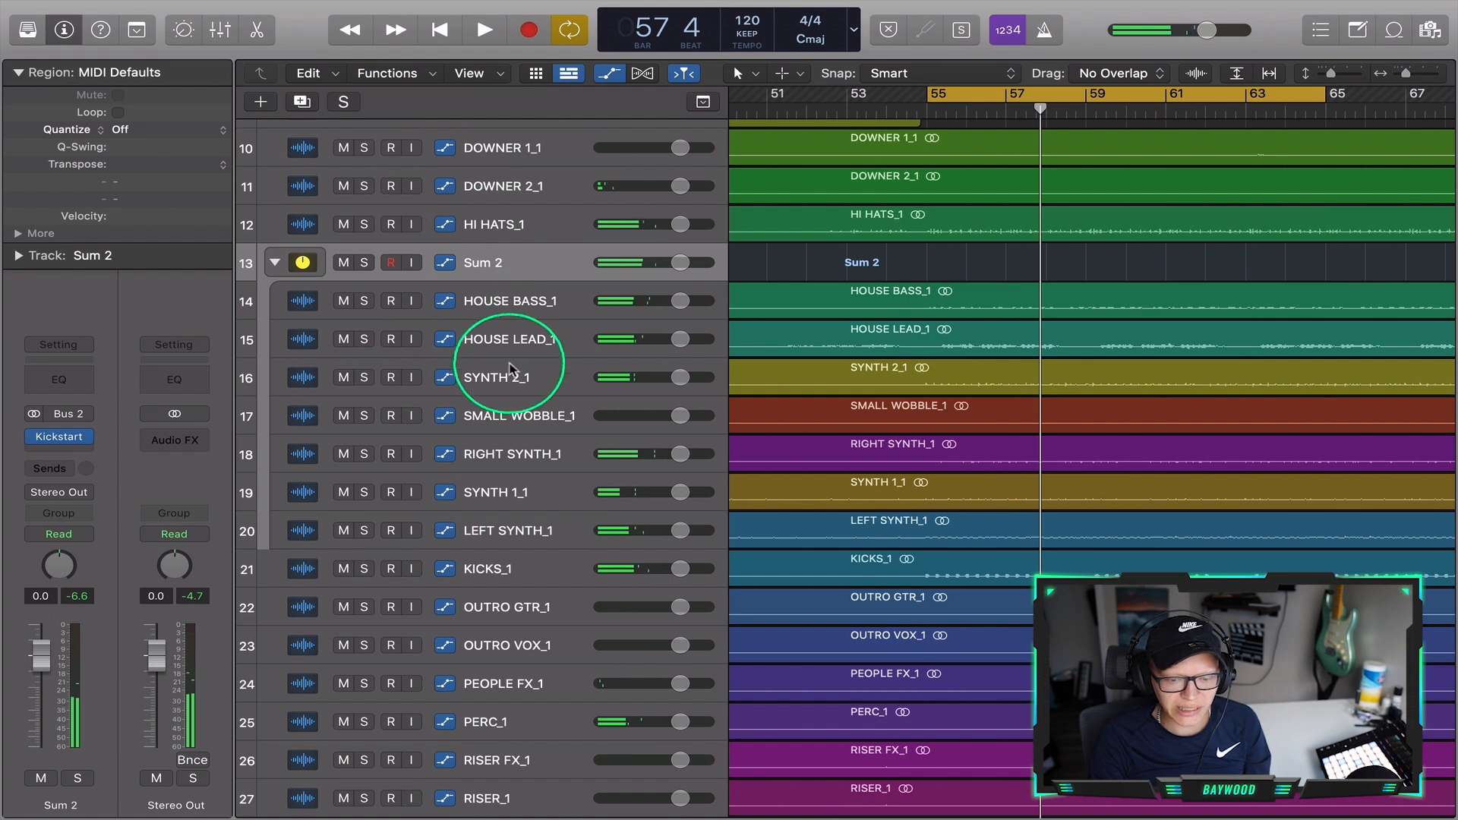
Move HOUSE LEAD_1 out of the Sum 2 stack and give it a copy of the stack's Kickstart
{"action": "left_click", "coordinate": [552, 346]}
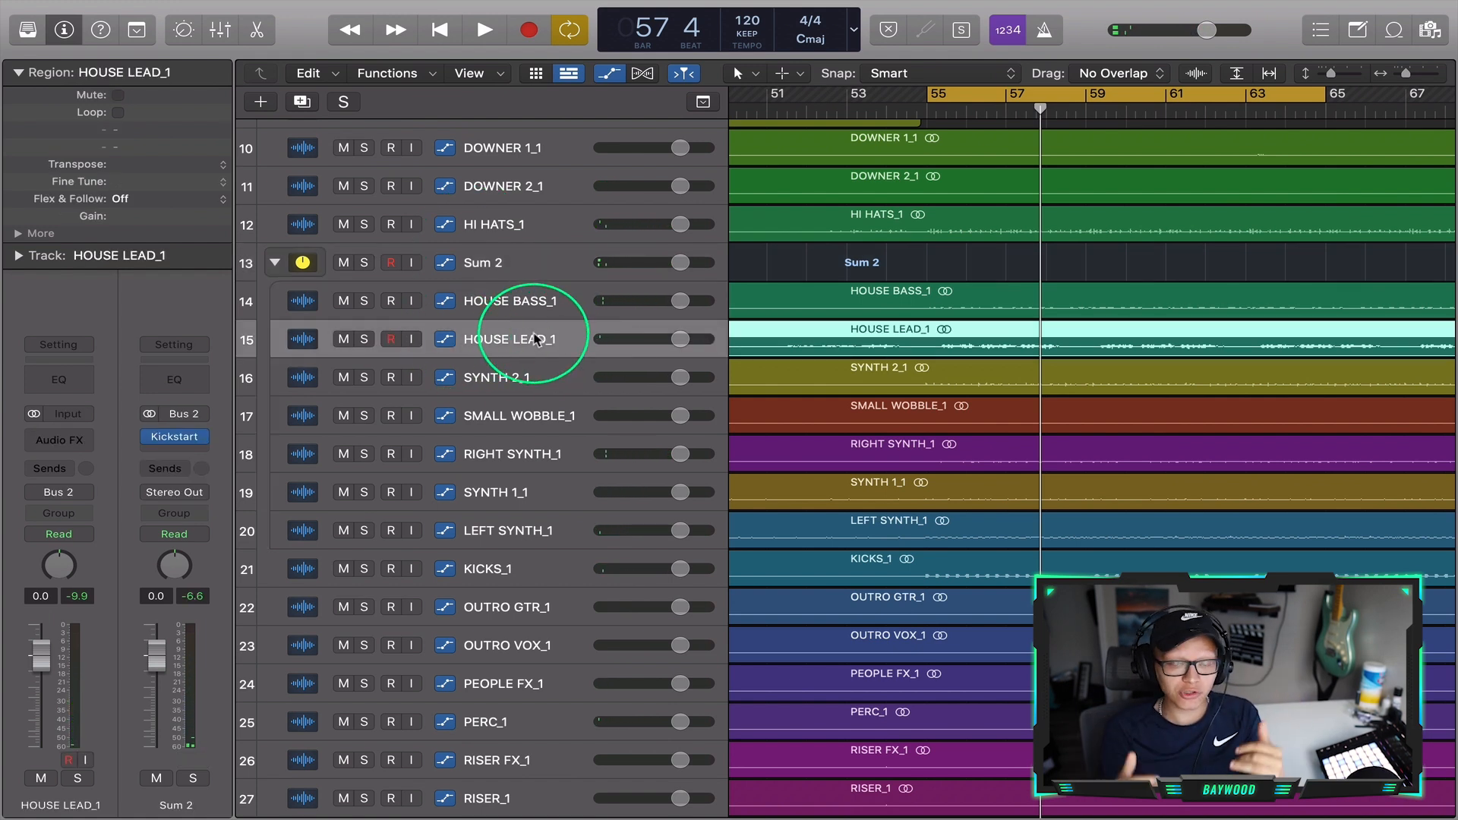
{"action": "left_click_drag", "start_coordinate": [505, 328], "coordinate": [516, 251]}
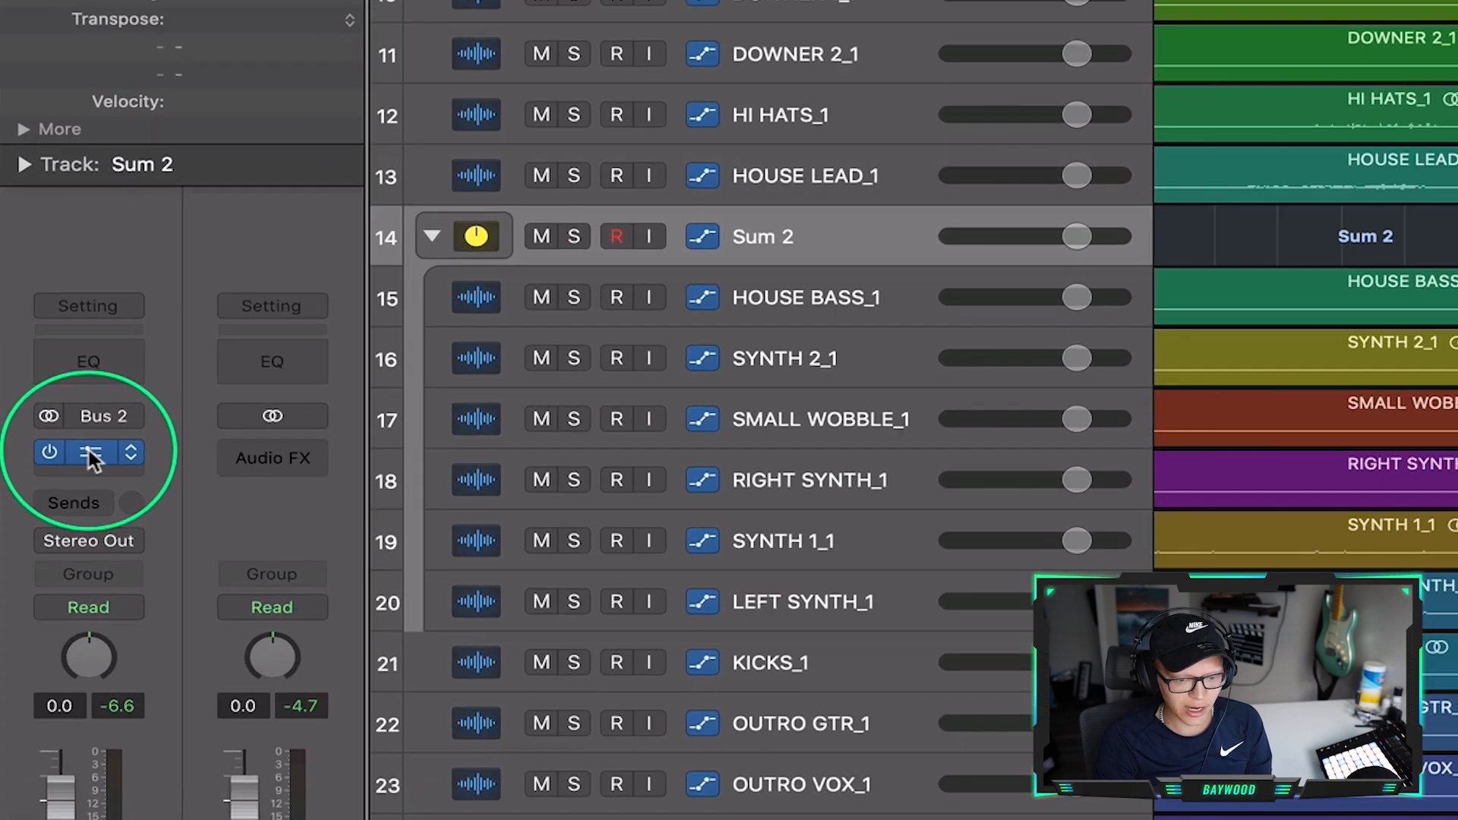
{"action": "left_click_drag", "start_coordinate": [61, 440], "coordinate": [175, 438]}
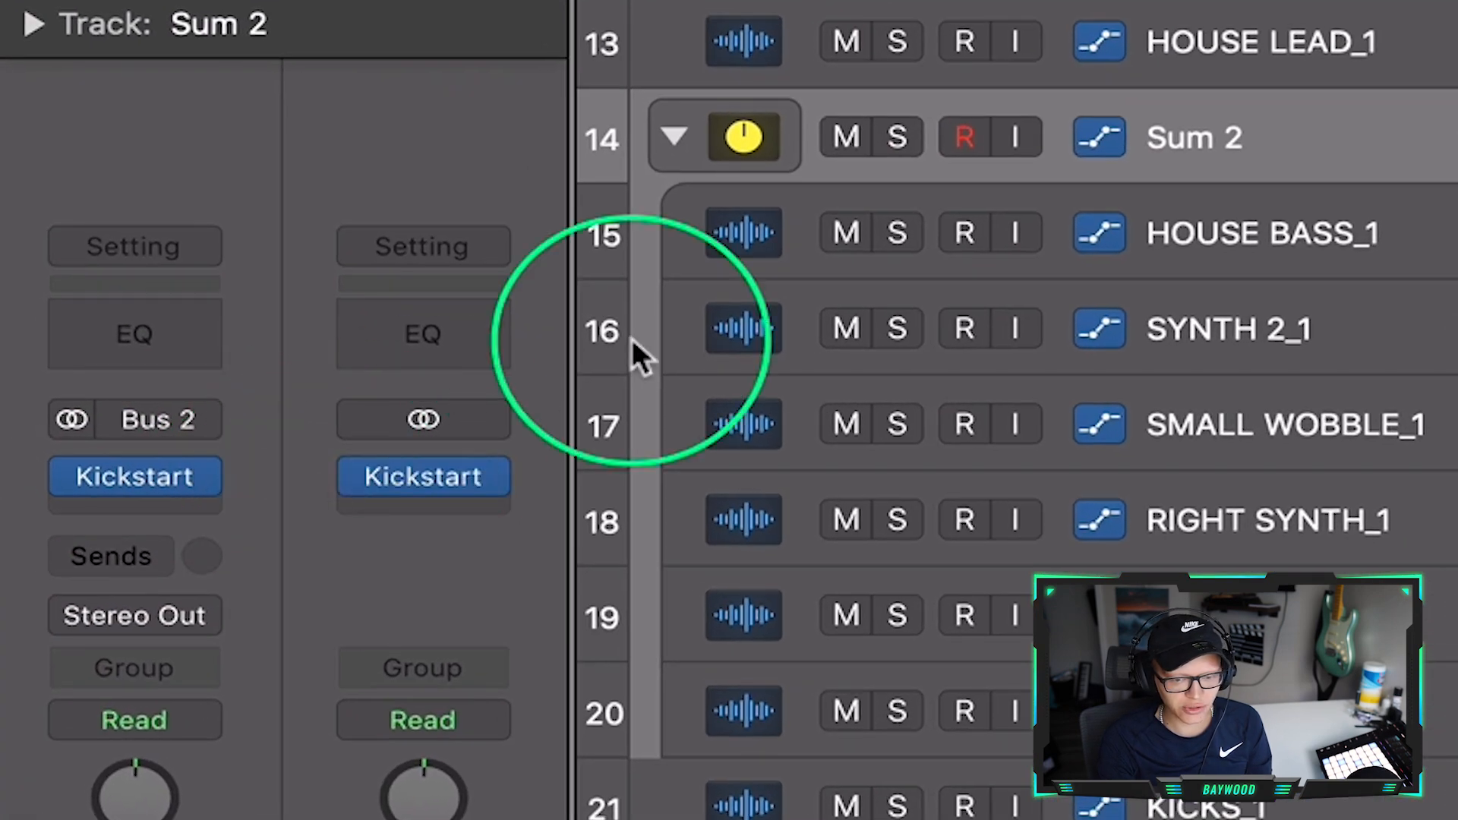
{"action": "left_click", "coordinate": [1302, 42]}
{"action": "left_click_drag", "start_coordinate": [424, 477], "coordinate": [136, 477]}
Set the Kickstart mix on HOUSE LEAD_1 to 41% and play the song from bar 55
{"action": "left_click", "coordinate": [135, 477]}
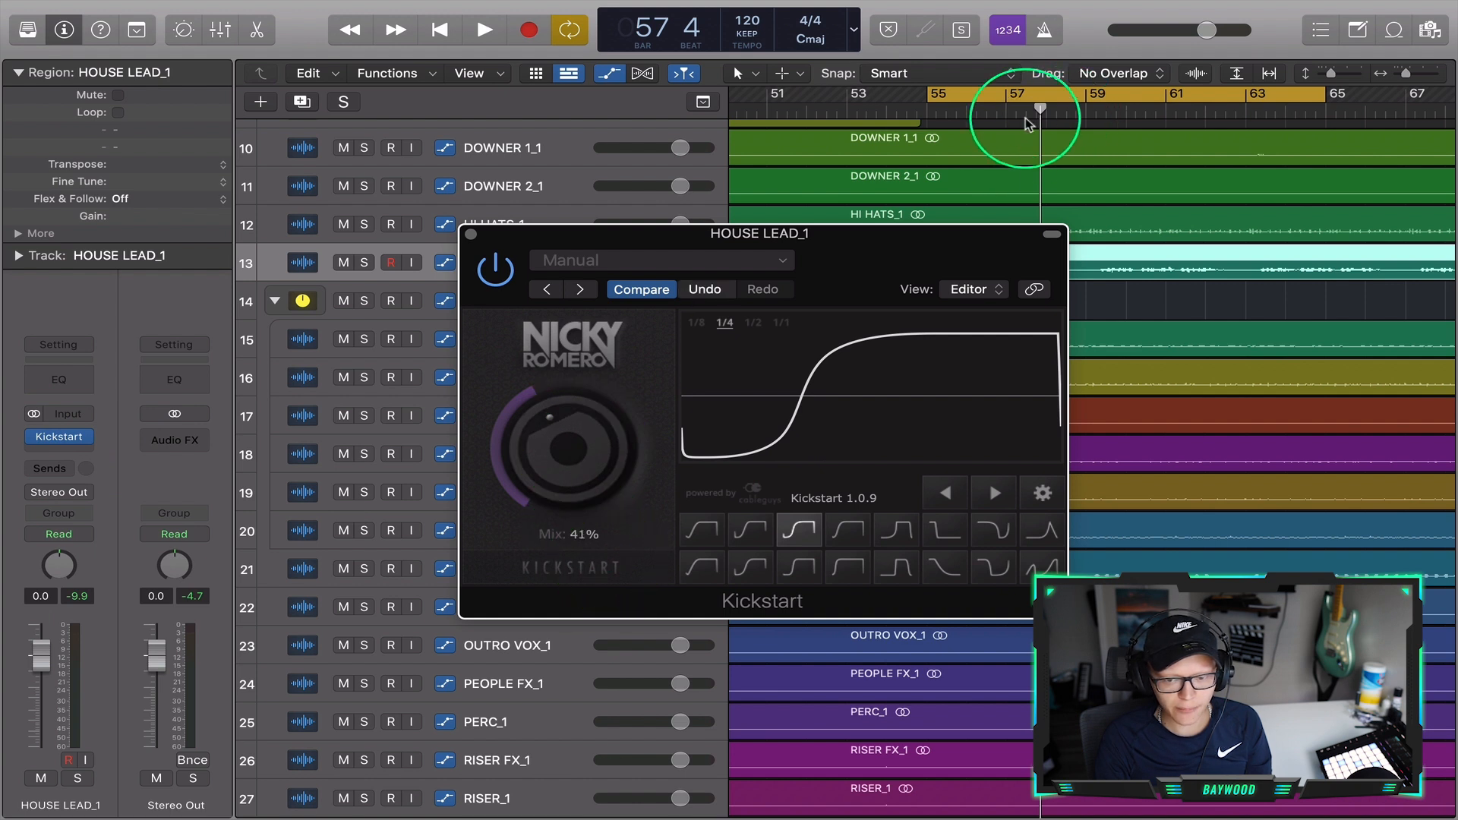
{"action": "left_click", "coordinate": [927, 113]}
{"action": "key", "text": "space"}
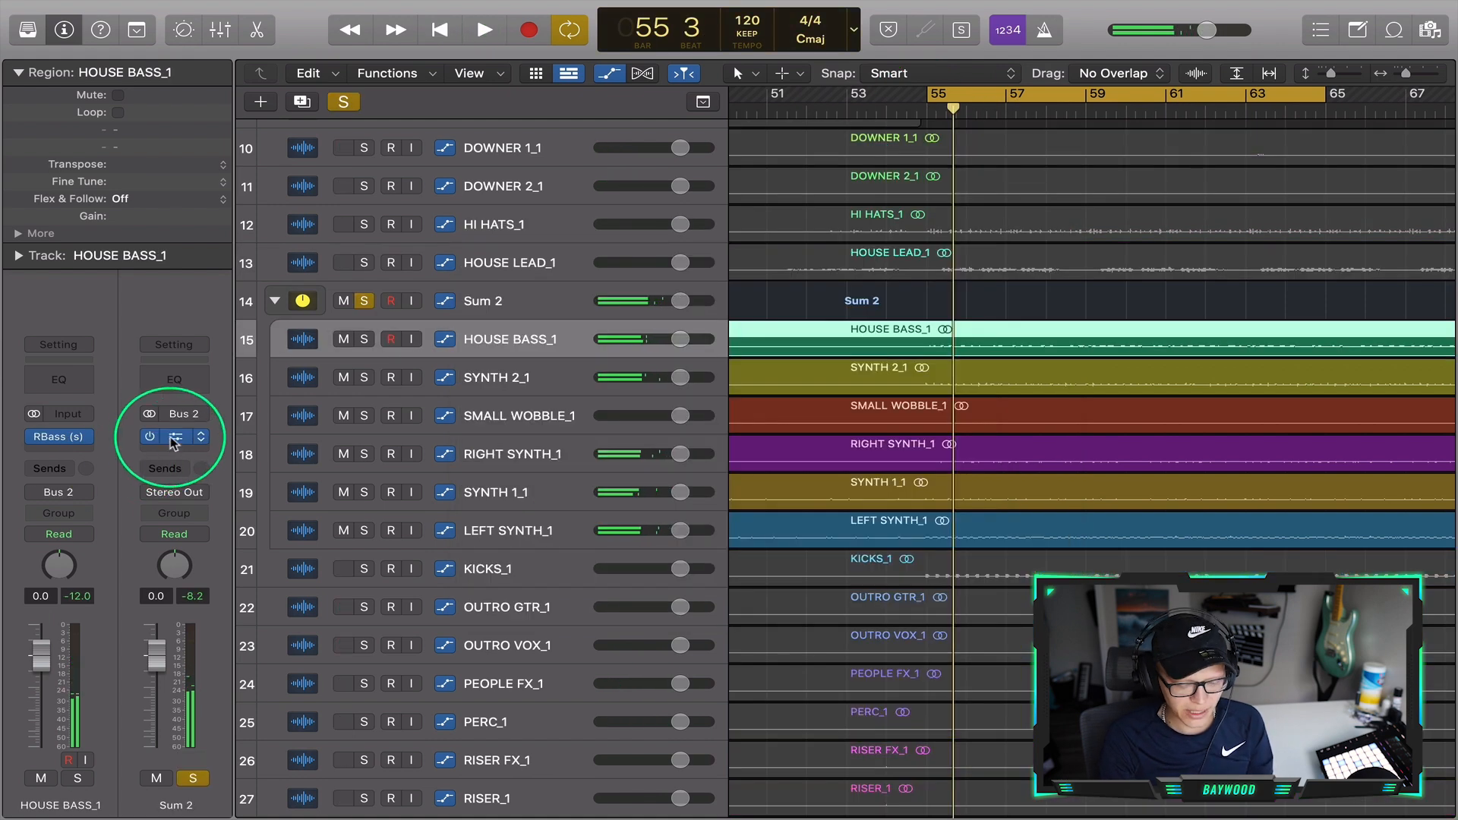
Copy Sum 2's Kickstart to the slot after RBass on HOUSE BASS_1 and set its mix to 68%
{"action": "left_click_drag", "start_coordinate": [51, 456], "coordinate": [53, 440]}
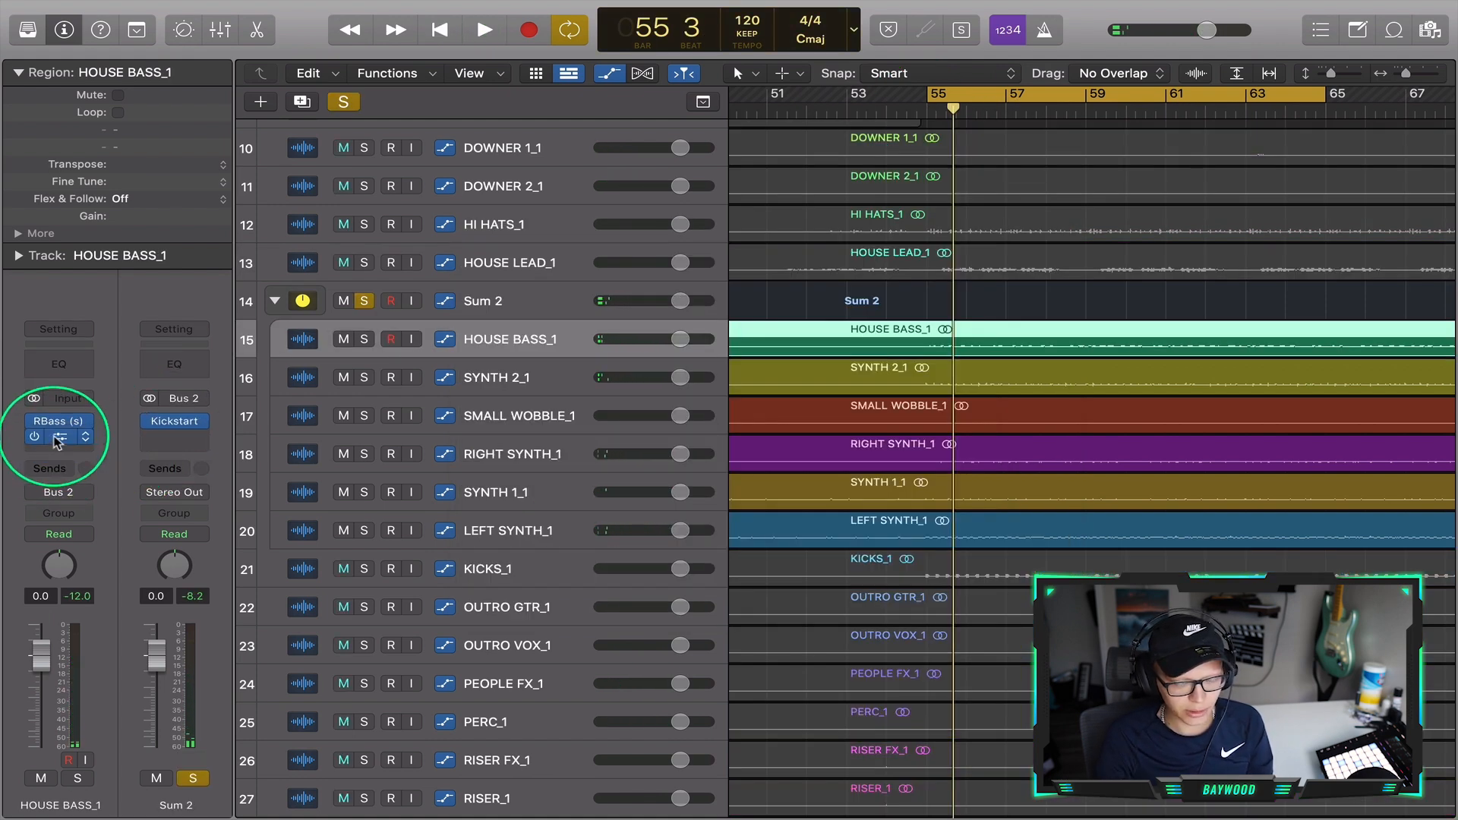
{"action": "left_click", "coordinate": [56, 436]}
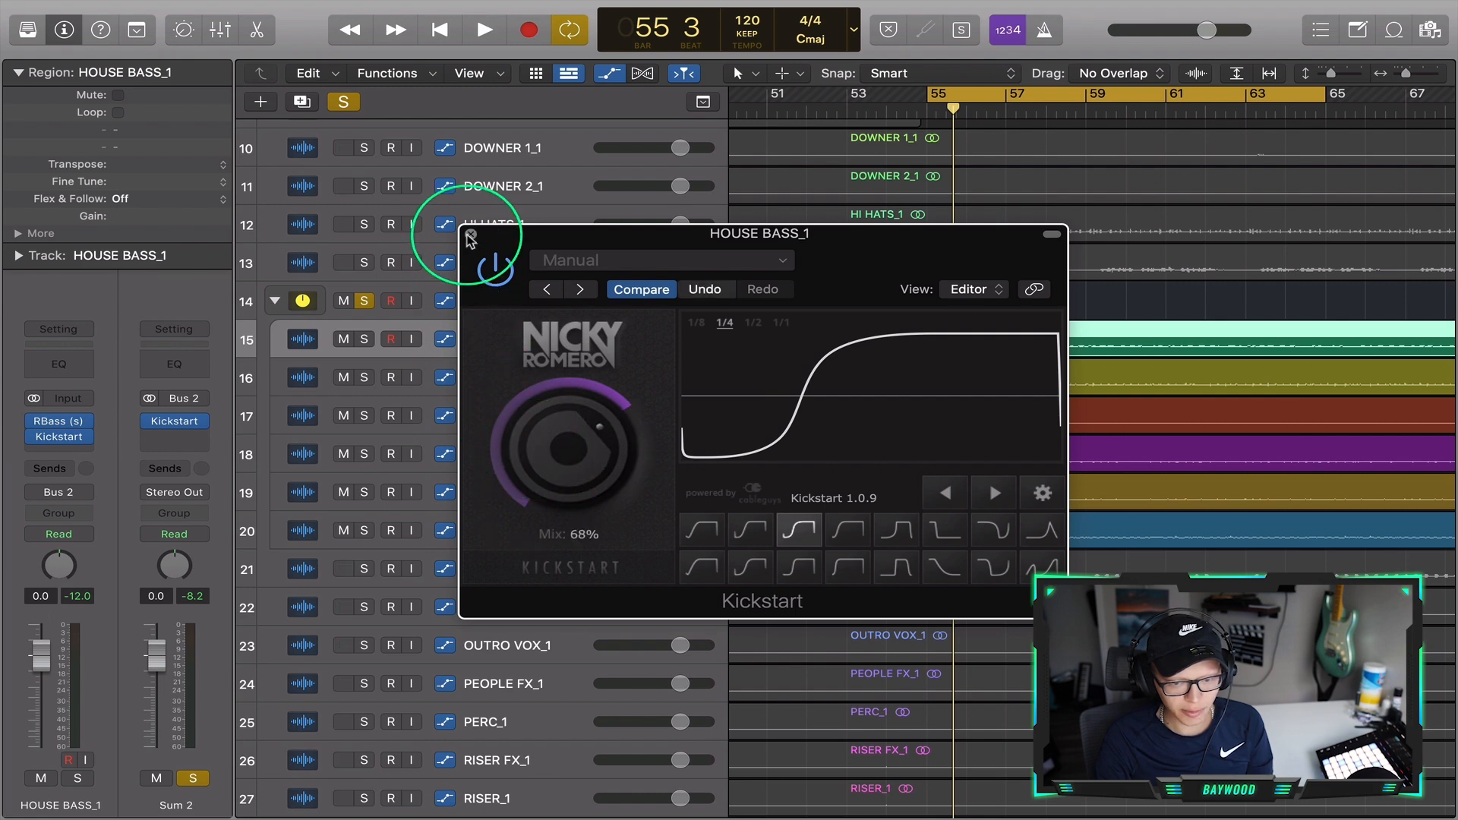
{"action": "left_click", "coordinate": [471, 235]}
Move HOUSE BASS_1 out of the Sum 2 stack to directly below HOUSE LEAD_1
{"action": "left_click", "coordinate": [535, 366]}
{"action": "mouse_move", "coordinate": [558, 336]}
{"action": "left_mouse_down"}
{"action": "mouse_move", "coordinate": [545, 286]}
{"action": "mouse_move", "coordinate": [532, 326]}
{"action": "left_mouse_up"}
{"action": "left_click", "coordinate": [887, 243]}
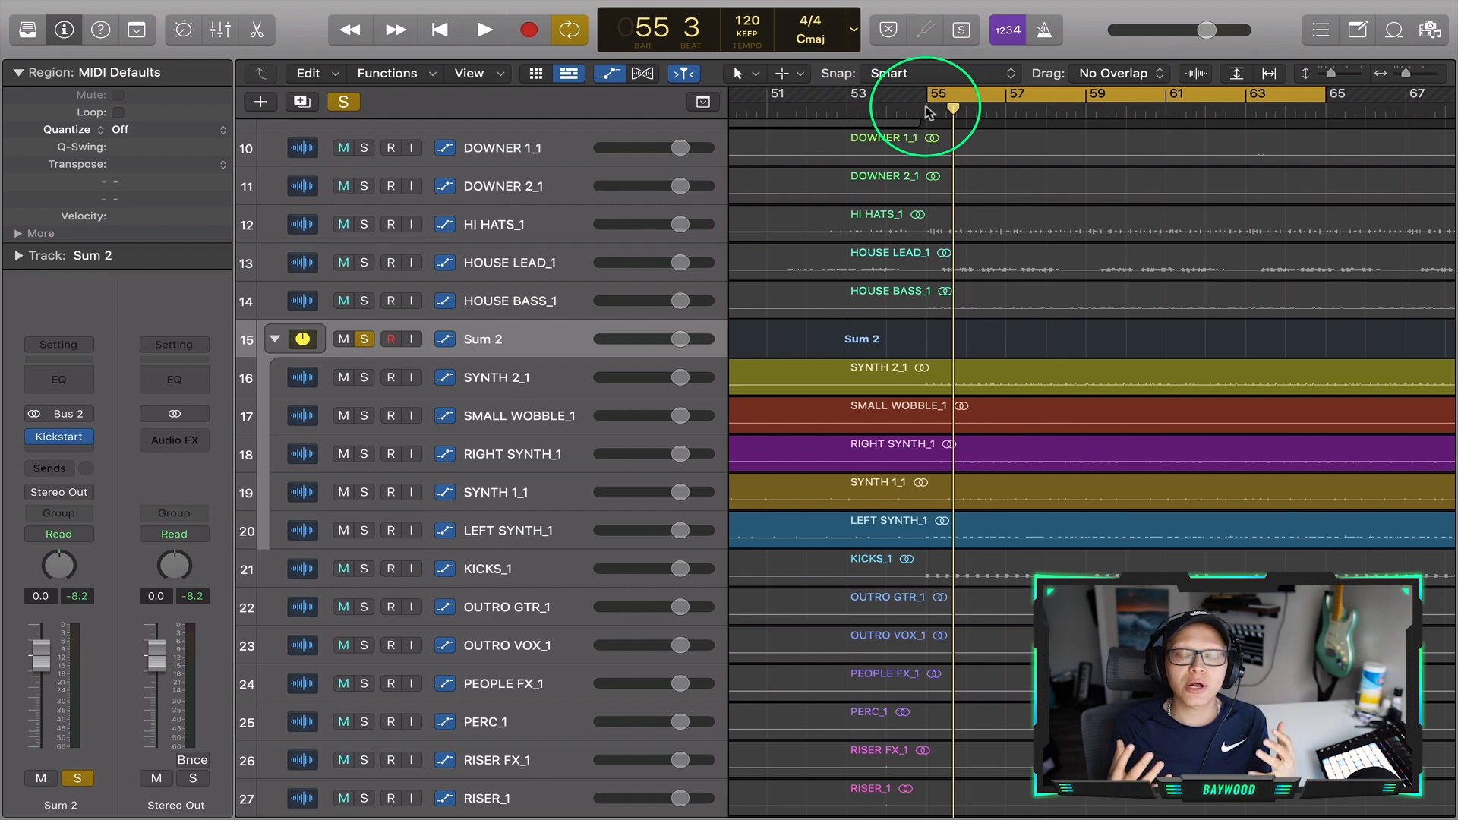
Insert FabFilter Pro-C 2 after Kickstart on Sum 2 and lower its threshold slightly during playback from bar 55
{"action": "left_click", "coordinate": [48, 441]}
{"action": "mouse_move", "coordinate": [148, 527]}
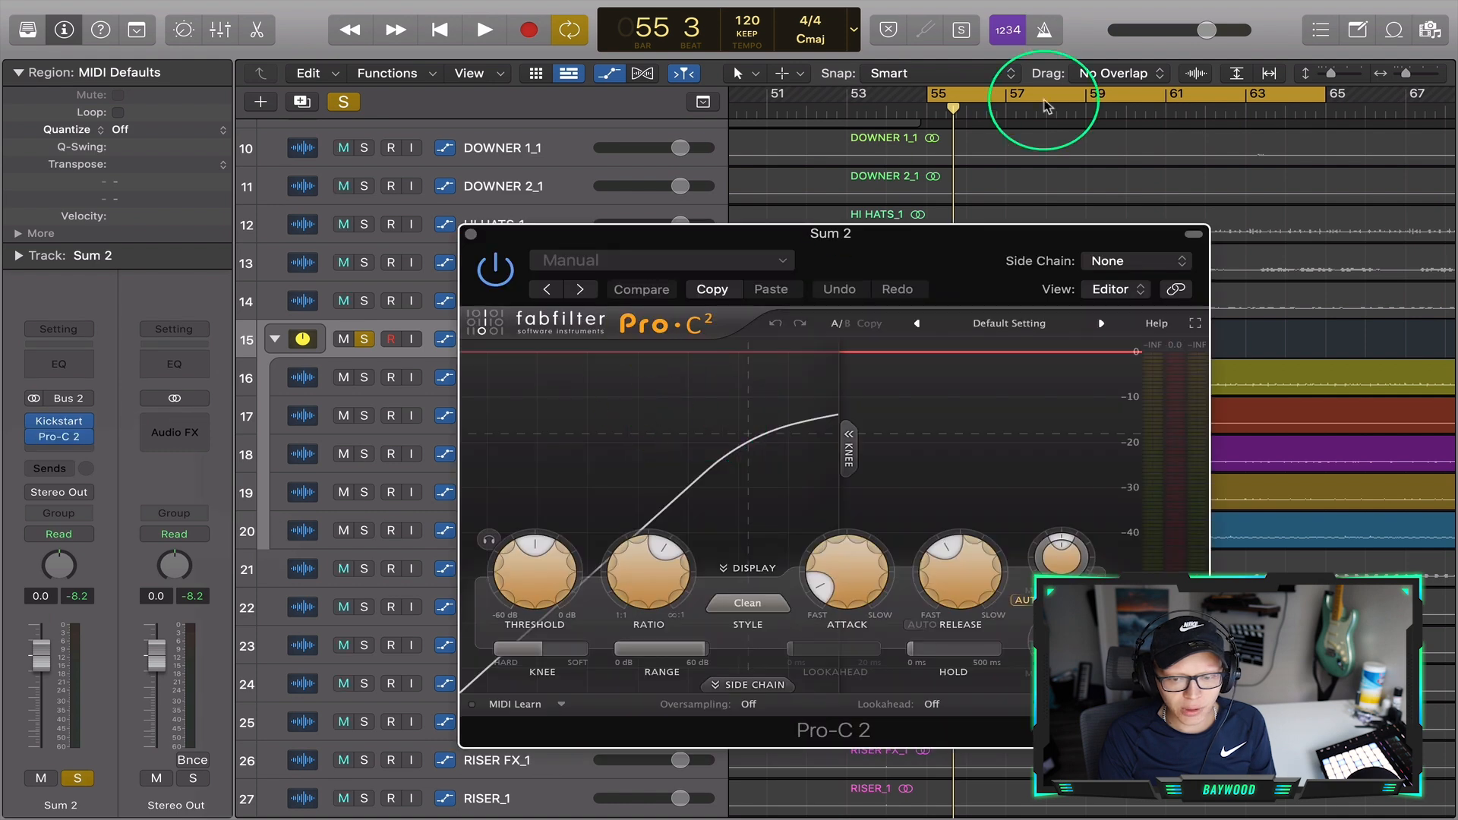
{"action": "left_click_drag", "start_coordinate": [1015, 245], "coordinate": [778, 220]}
{"action": "double_click", "coordinate": [959, 101]}
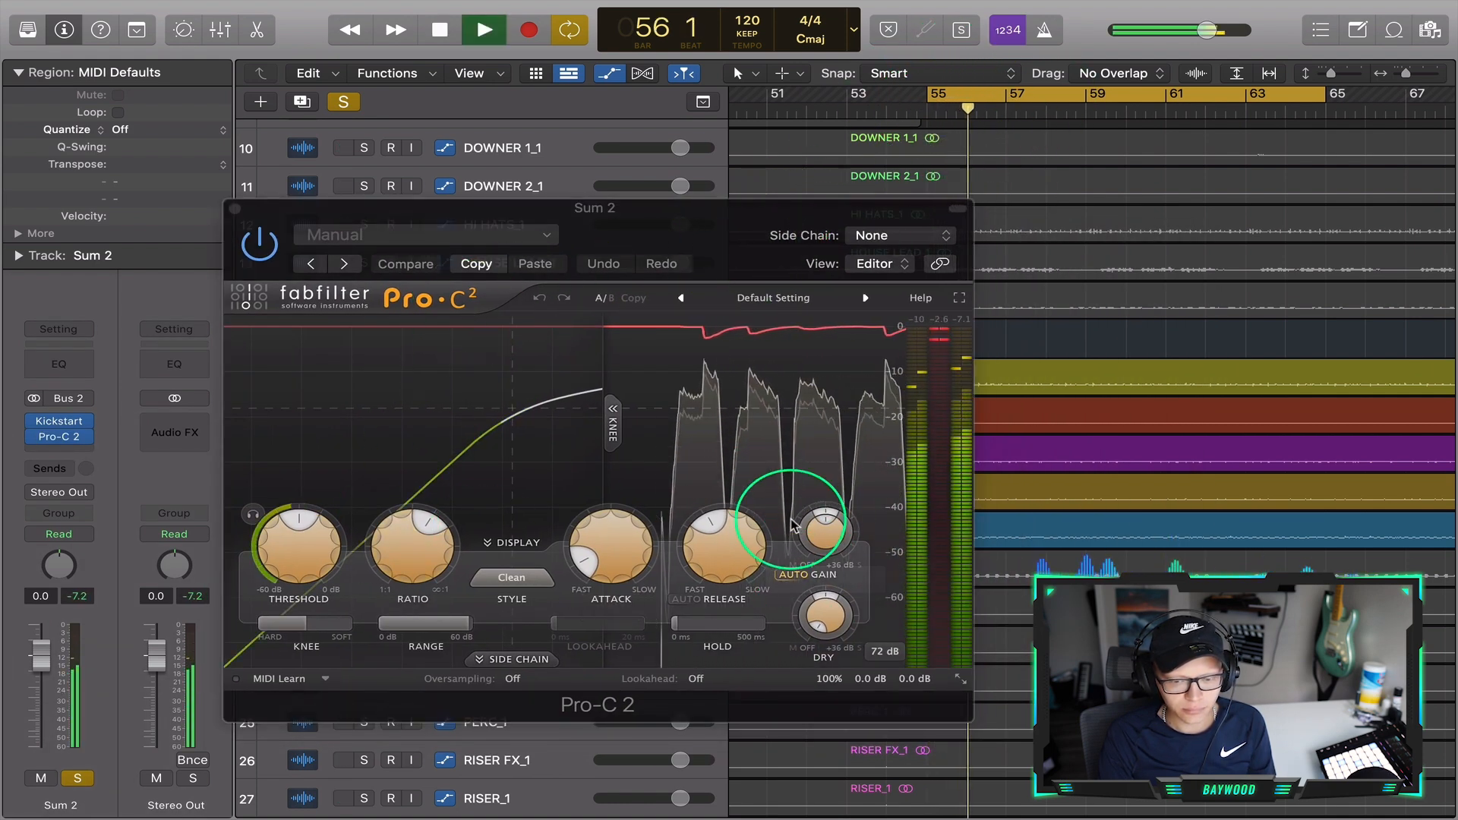
{"action": "left_click_drag", "start_coordinate": [307, 556], "coordinate": [310, 591]}
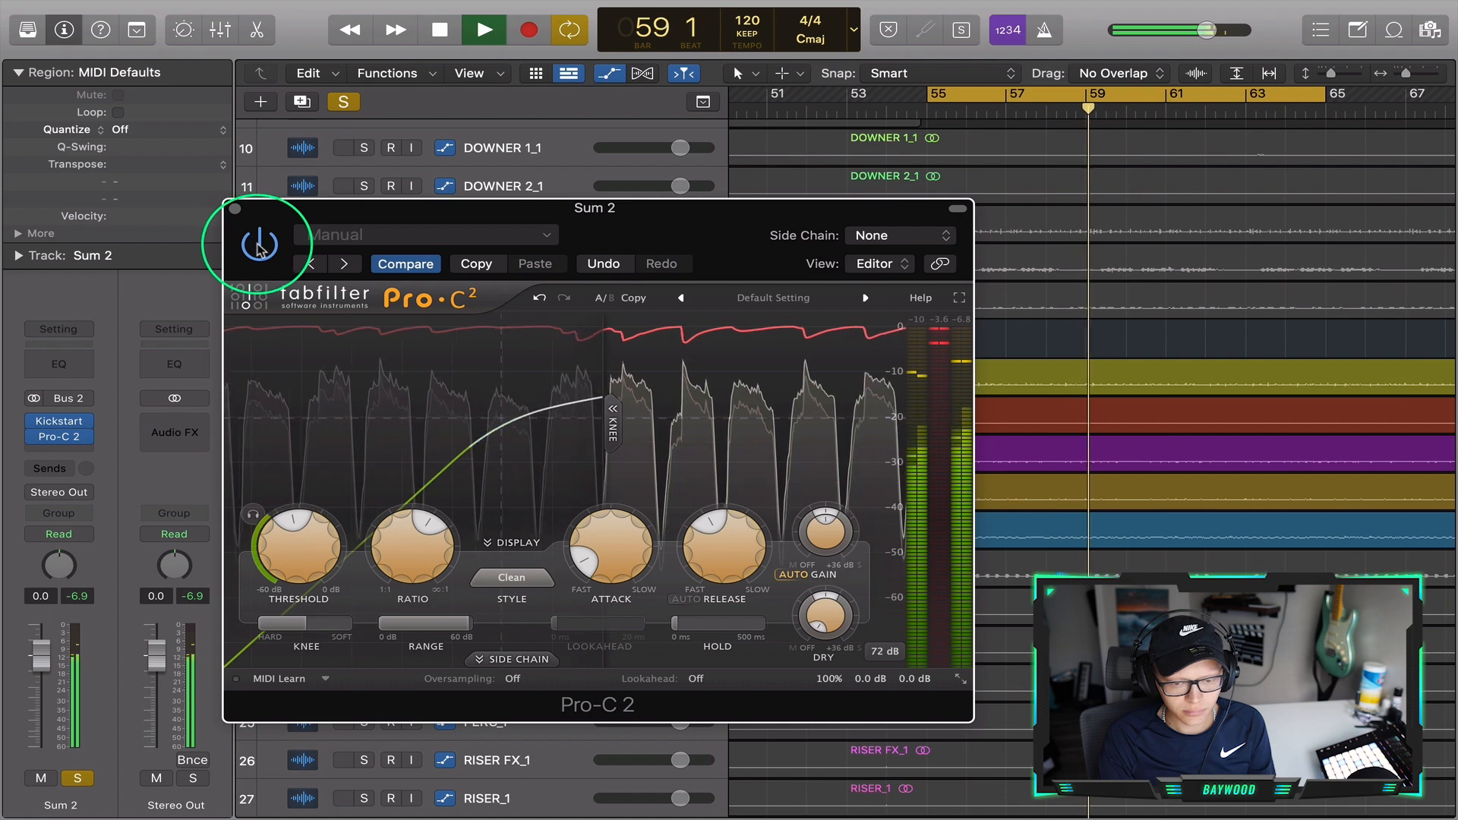
{"action": "left_click", "coordinate": [235, 209]}
{"action": "key", "text": "space"}
Add a Channel EQ to Sum 2 with a low cut at 97 Hz and a 48 dB/Oct slope
{"action": "left_click", "coordinate": [50, 370]}
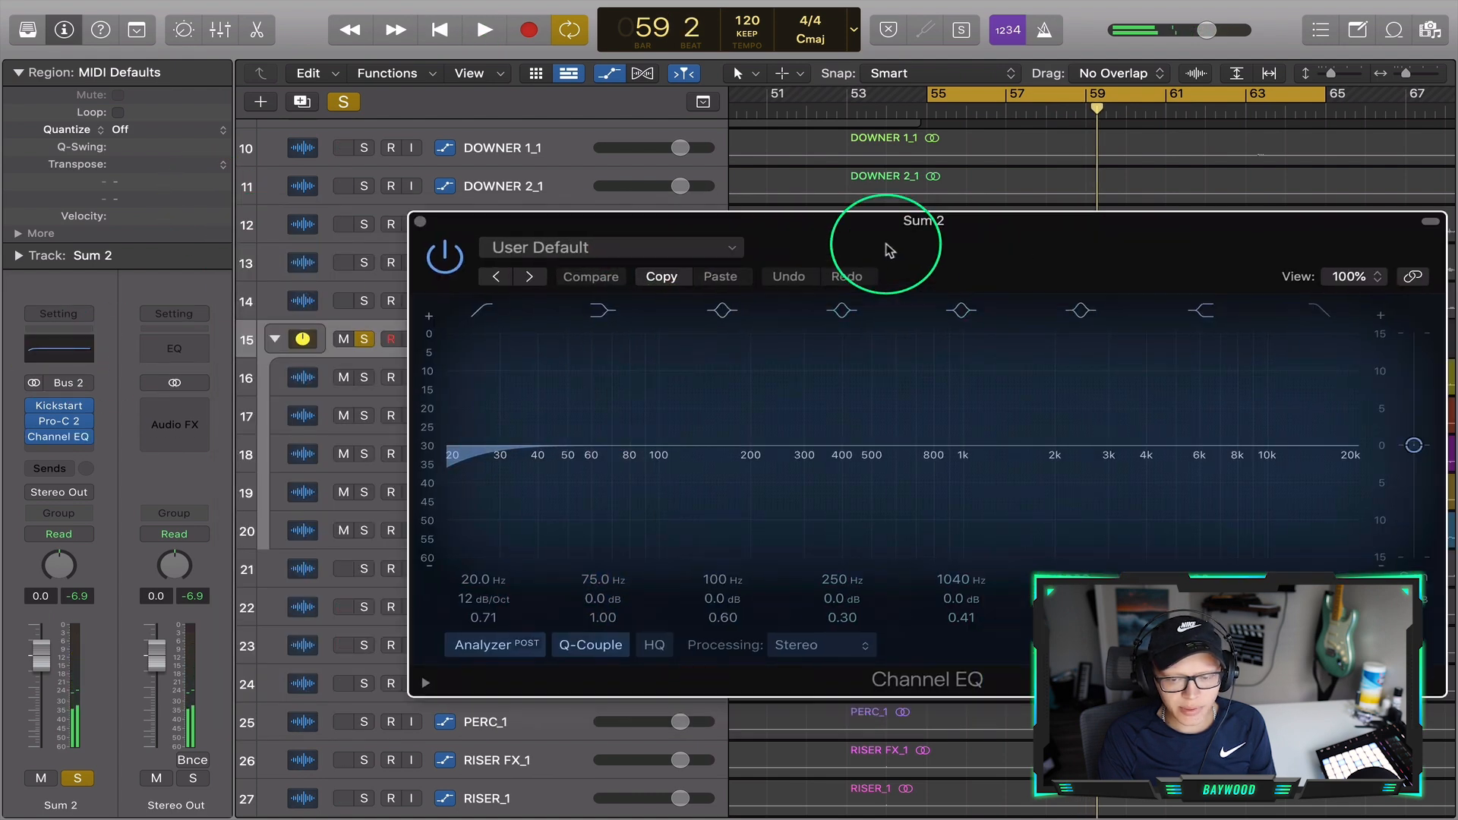
{"action": "left_click", "coordinate": [926, 114]}
{"action": "key", "text": "space"}
{"action": "left_click_drag", "start_coordinate": [446, 511], "coordinate": [501, 533]}
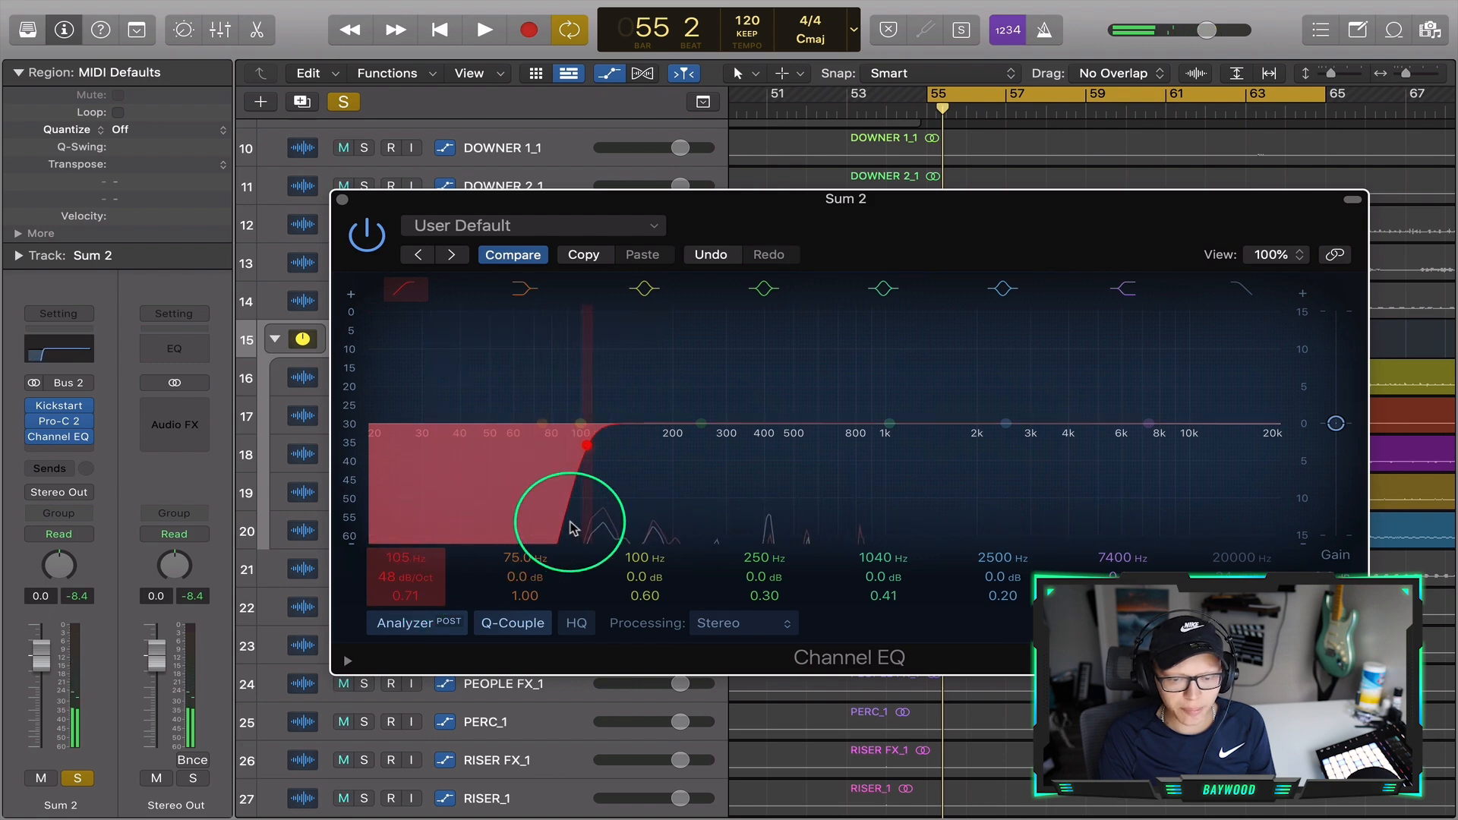
{"action": "left_click_drag", "start_coordinate": [904, 227], "coordinate": [852, 222]}
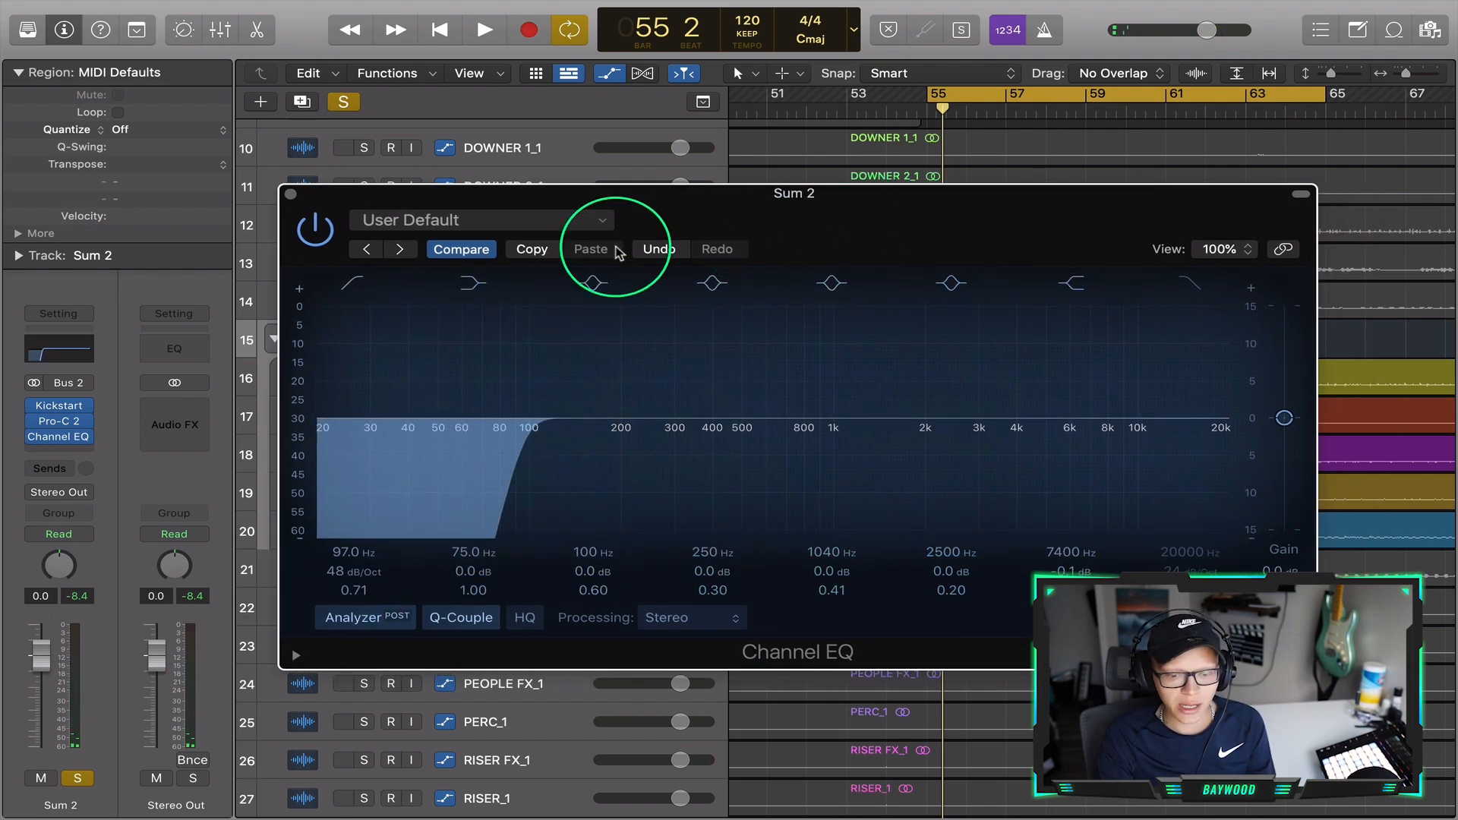
Boost Sum 2's high shelf at about 9450 Hz by 1.7 dB and cut about 4.9 dB at 218 Hz during playback
{"action": "left_click", "coordinate": [940, 107]}
{"action": "key", "text": "space"}
{"action": "left_click", "coordinate": [1171, 275]}
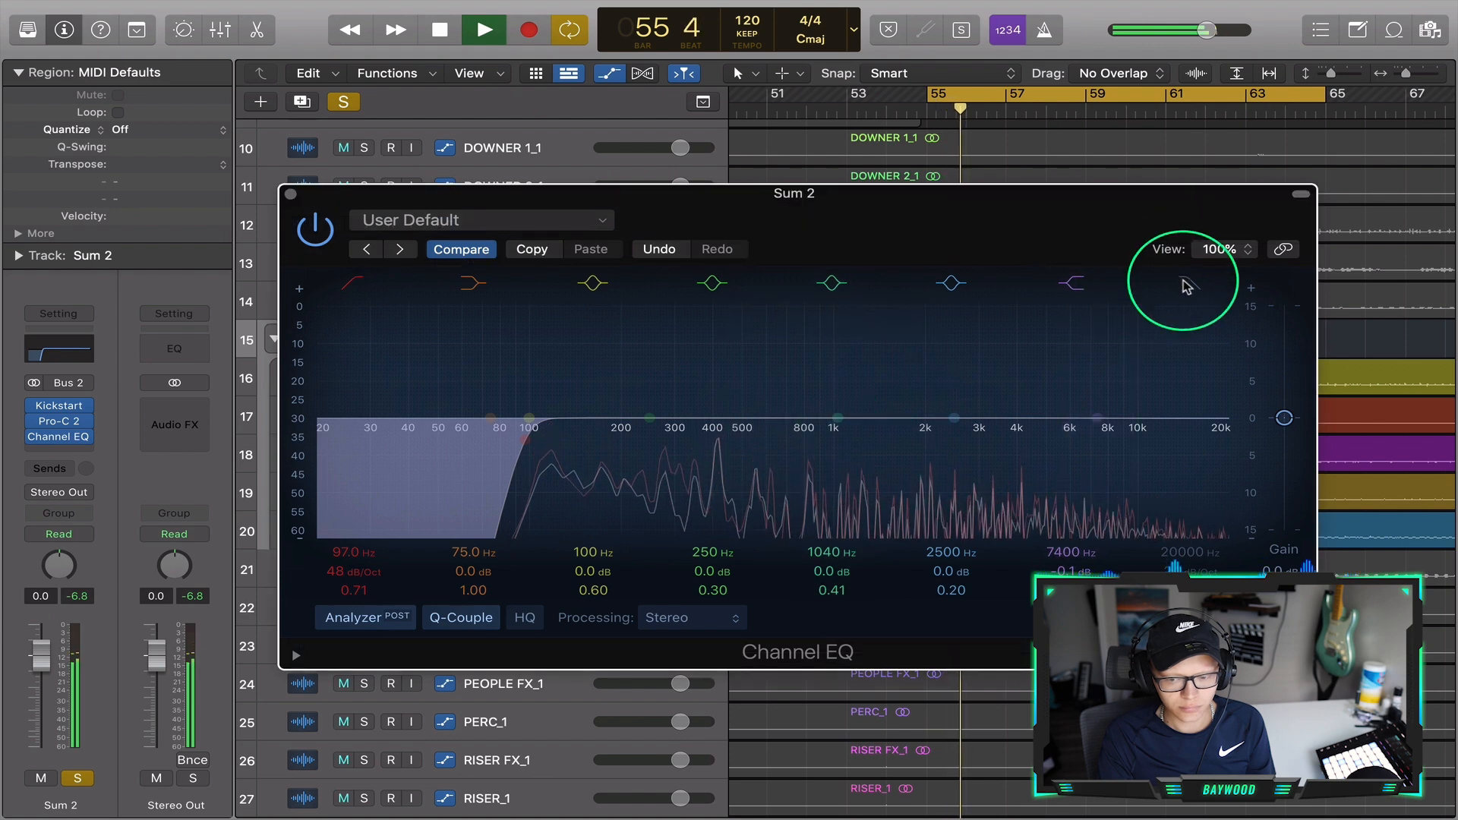
{"action": "left_click_drag", "start_coordinate": [1042, 406], "coordinate": [1090, 407]}
{"action": "mouse_move", "coordinate": [668, 439]}
{"action": "left_mouse_down"}
{"action": "mouse_move", "coordinate": [667, 364]}
{"action": "mouse_move", "coordinate": [678, 416]}
{"action": "left_mouse_up"}
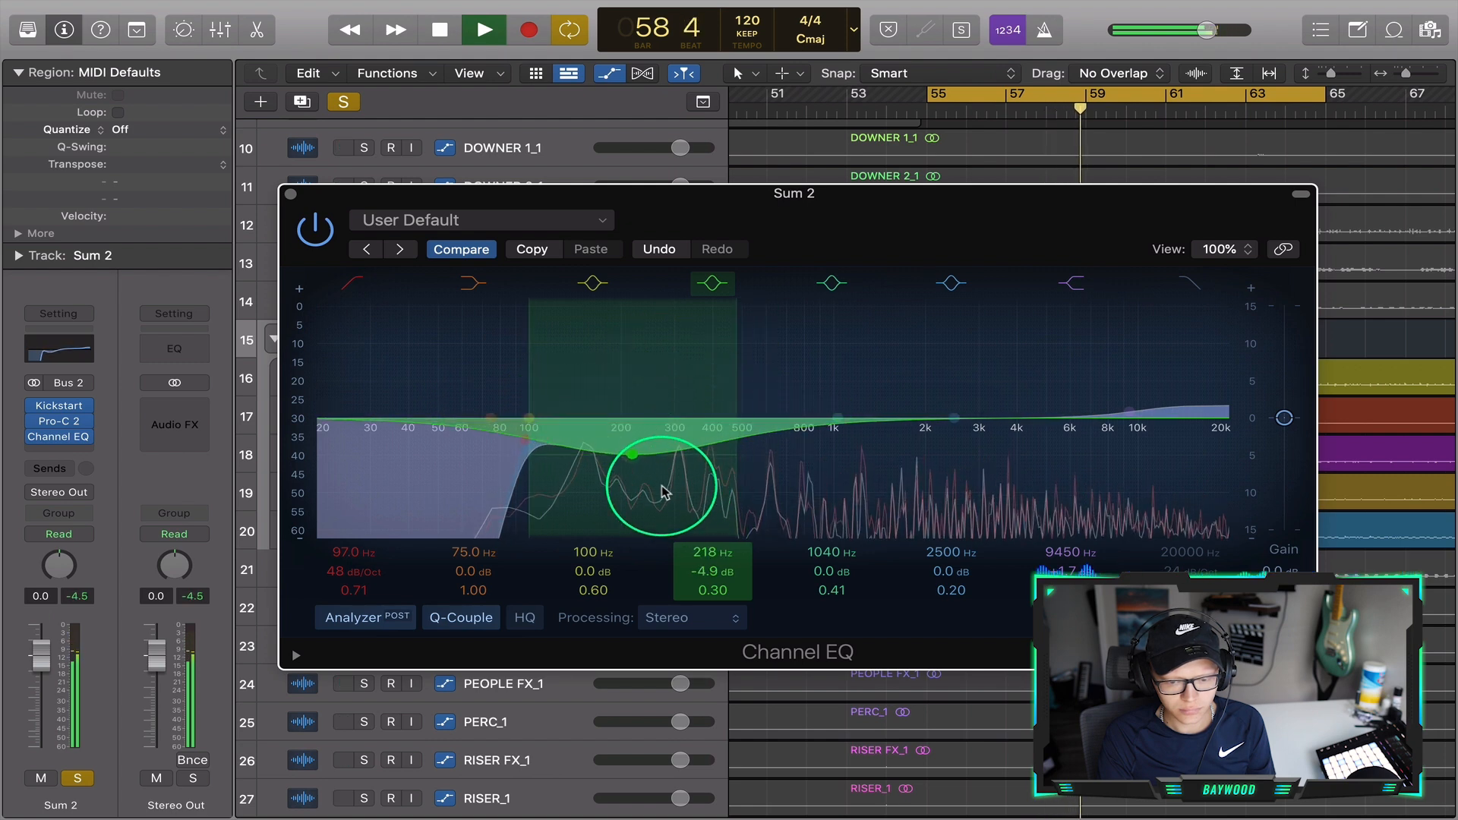
In Sum 2's Channel EQ, ease the low-mid cut to -1.7 dB at 214 Hz and cut 2.2 dB at 3080 Hz with a Q of 1.20
{"action": "left_click_drag", "start_coordinate": [878, 471], "coordinate": [1023, 483]}
{"action": "left_click_drag", "start_coordinate": [853, 588], "coordinate": [853, 562]}
{"action": "left_click_drag", "start_coordinate": [949, 516], "coordinate": [967, 488]}
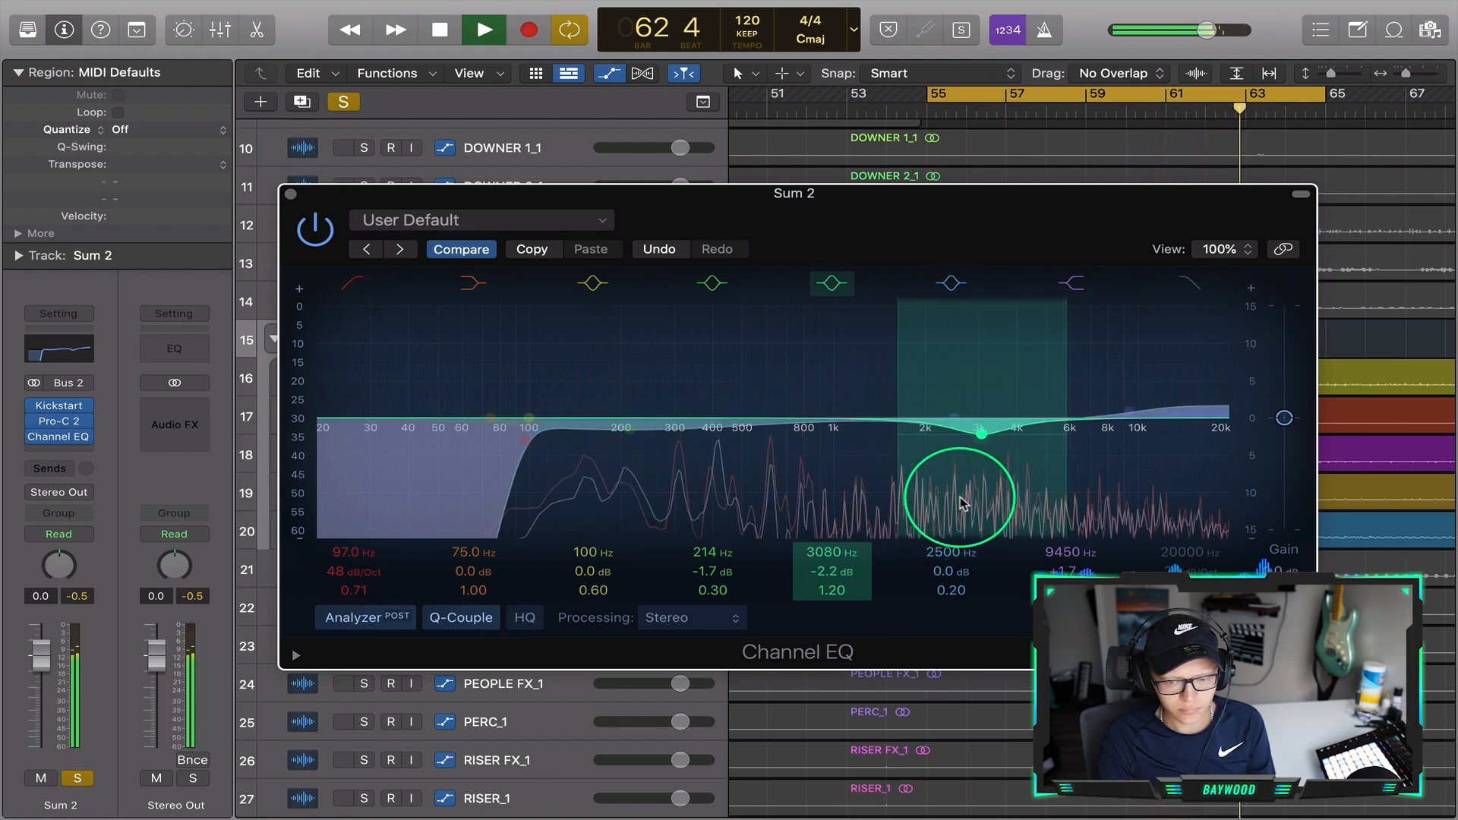
{"action": "left_click", "coordinate": [291, 194]}
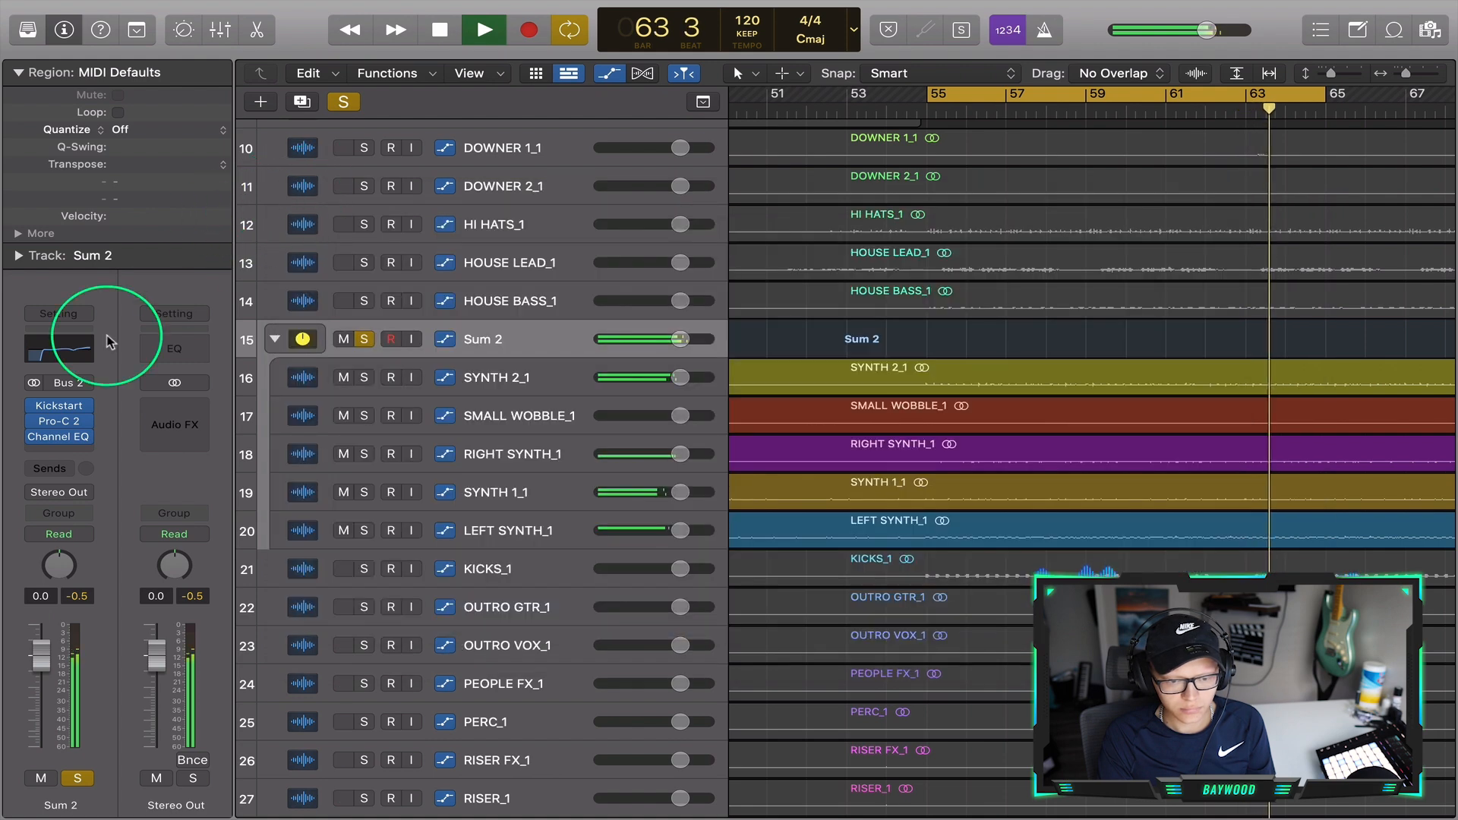
Lower the threshold and shorten the release of Pro-C 2 on Sum 2 during playback
{"action": "left_click", "coordinate": [34, 424]}
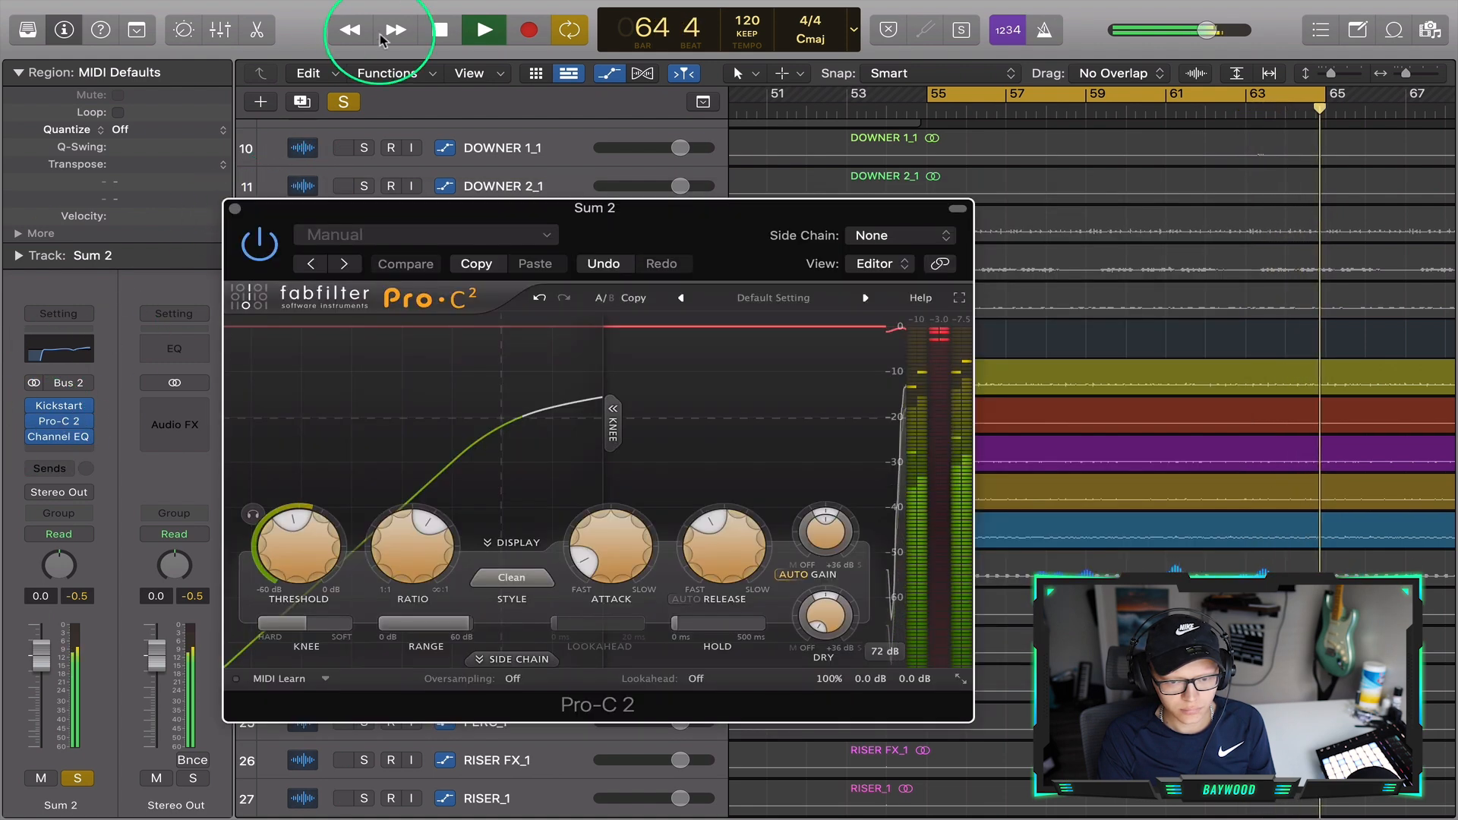
{"action": "left_click_drag", "start_coordinate": [290, 553], "coordinate": [290, 577]}
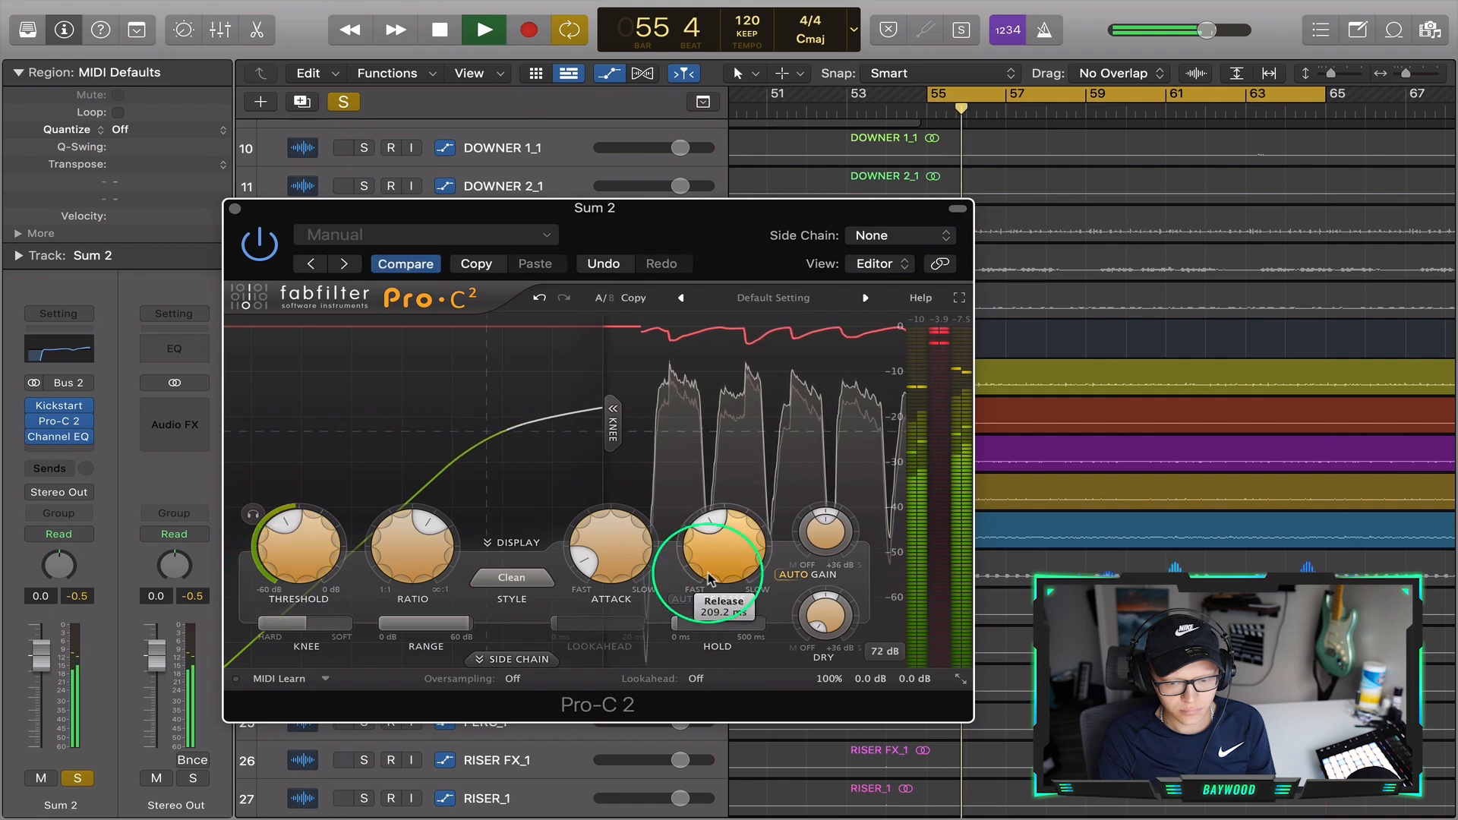
{"action": "left_click_drag", "start_coordinate": [734, 568], "coordinate": [690, 588]}
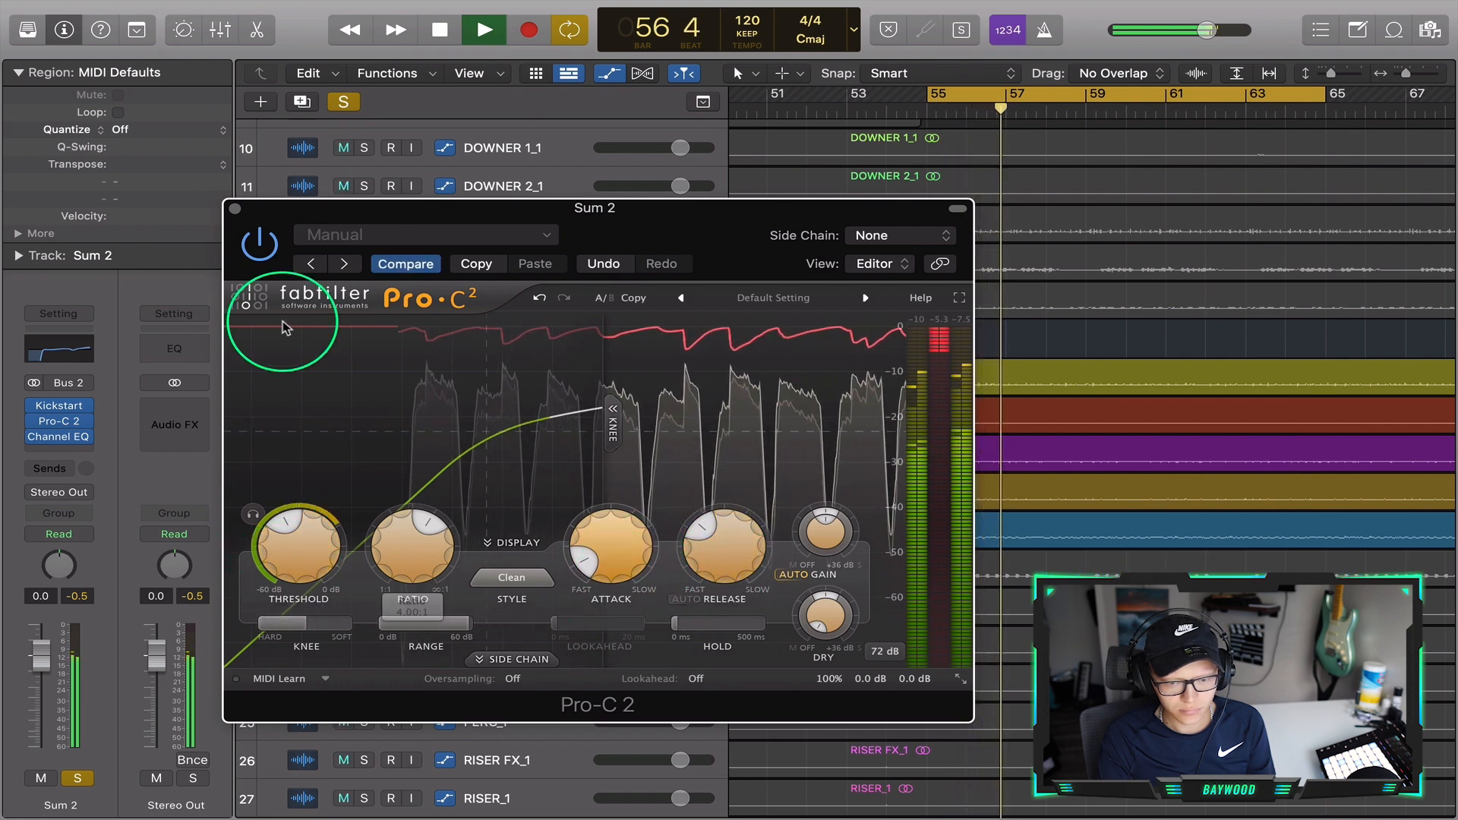
{"action": "left_click", "coordinate": [235, 207]}
Clear all solos and play the full mix from bar 55 with the whole song in view
{"action": "left_click", "coordinate": [343, 101]}
{"action": "left_click", "coordinate": [908, 112]}
{"action": "scroll", "coordinate": [907, 130], "scroll_direction": "down", "scroll_amount": 10}
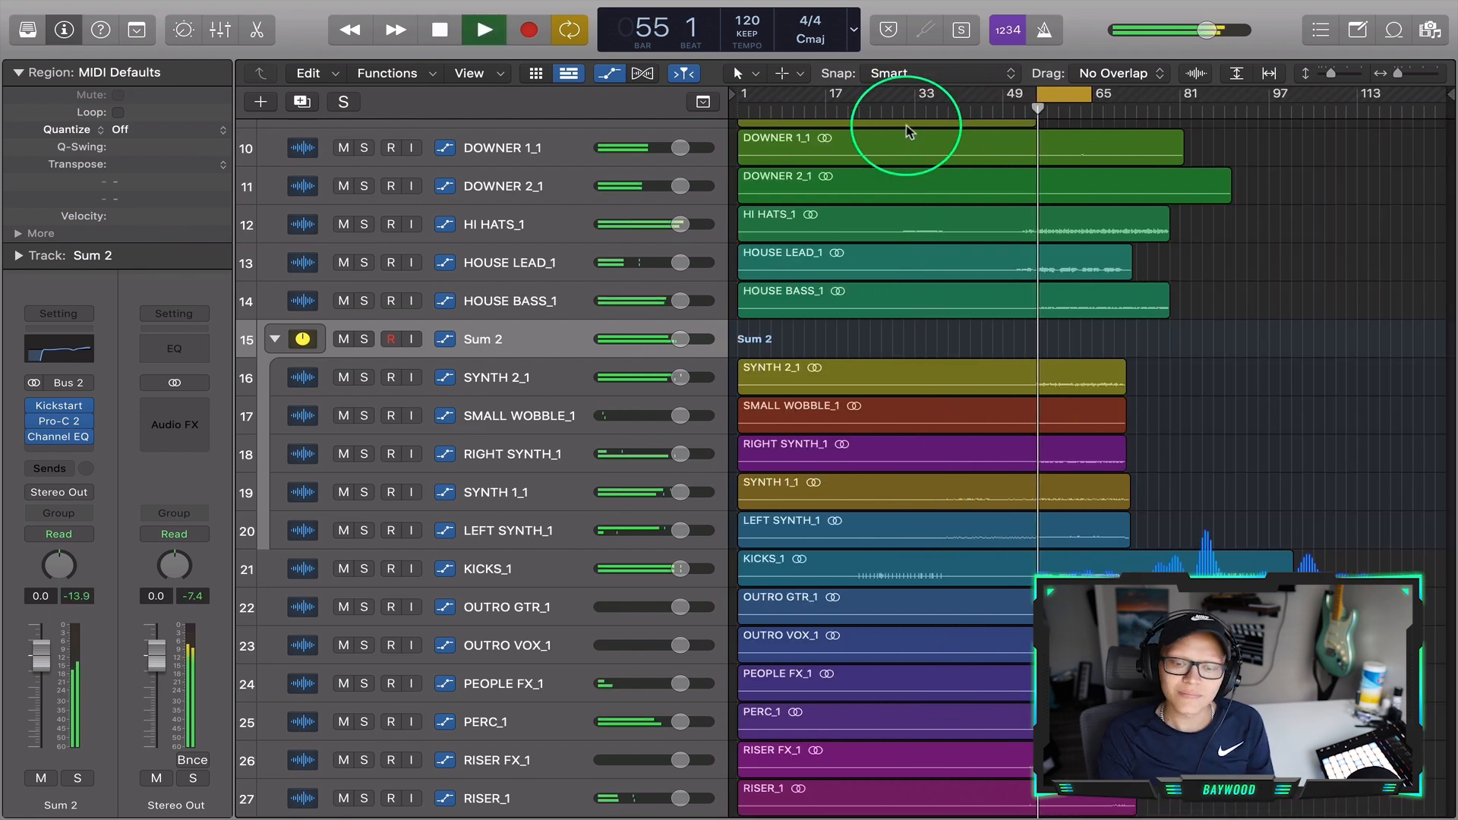
Audition the Tighter curve and one other curve in Sum 2's Kickstart during playback and return to the first curve
{"action": "left_click", "coordinate": [60, 413]}
{"action": "left_click", "coordinate": [49, 410]}
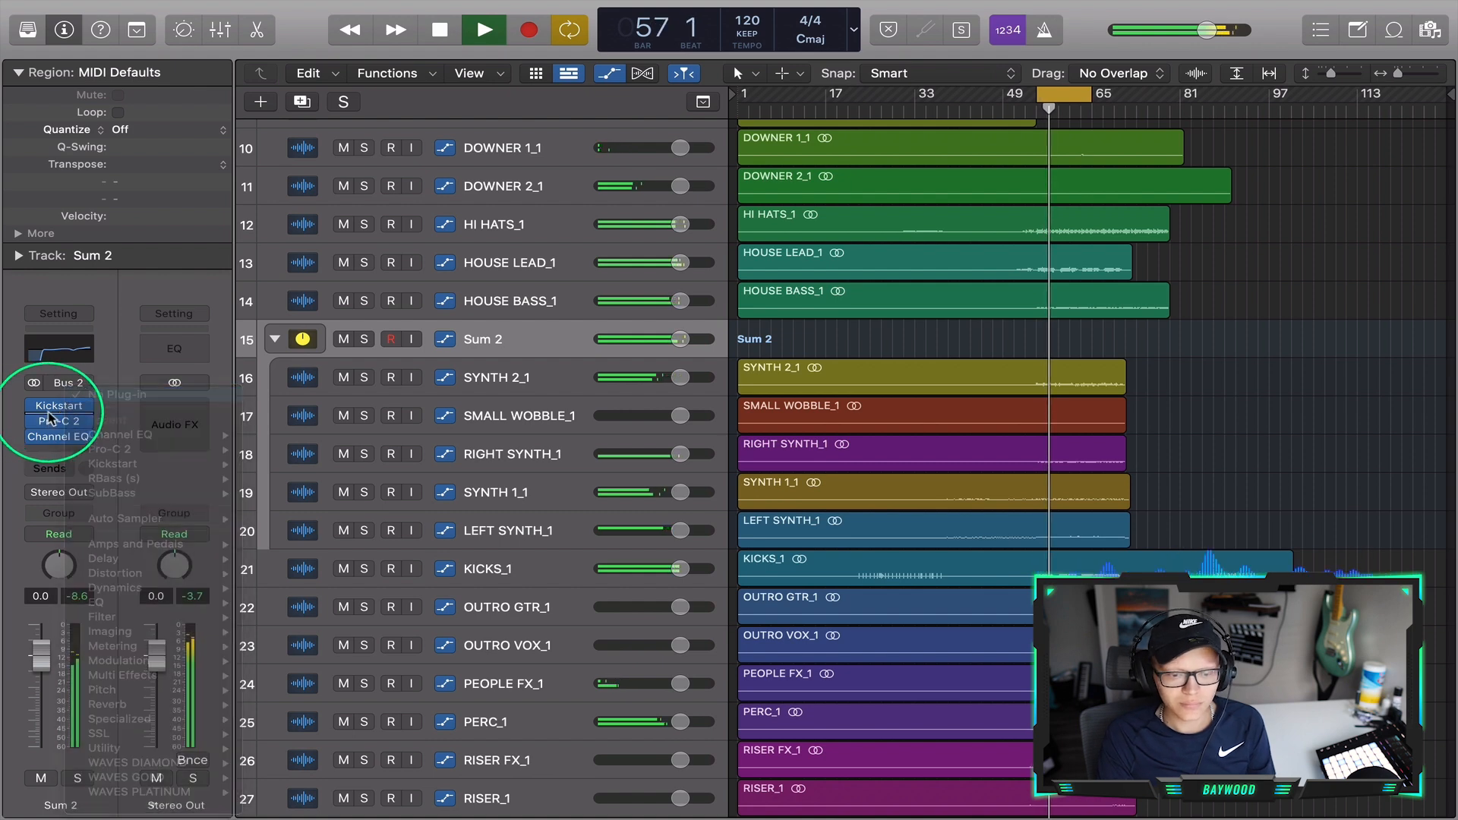
{"action": "left_click", "coordinate": [50, 408]}
{"action": "left_click", "coordinate": [691, 530]}
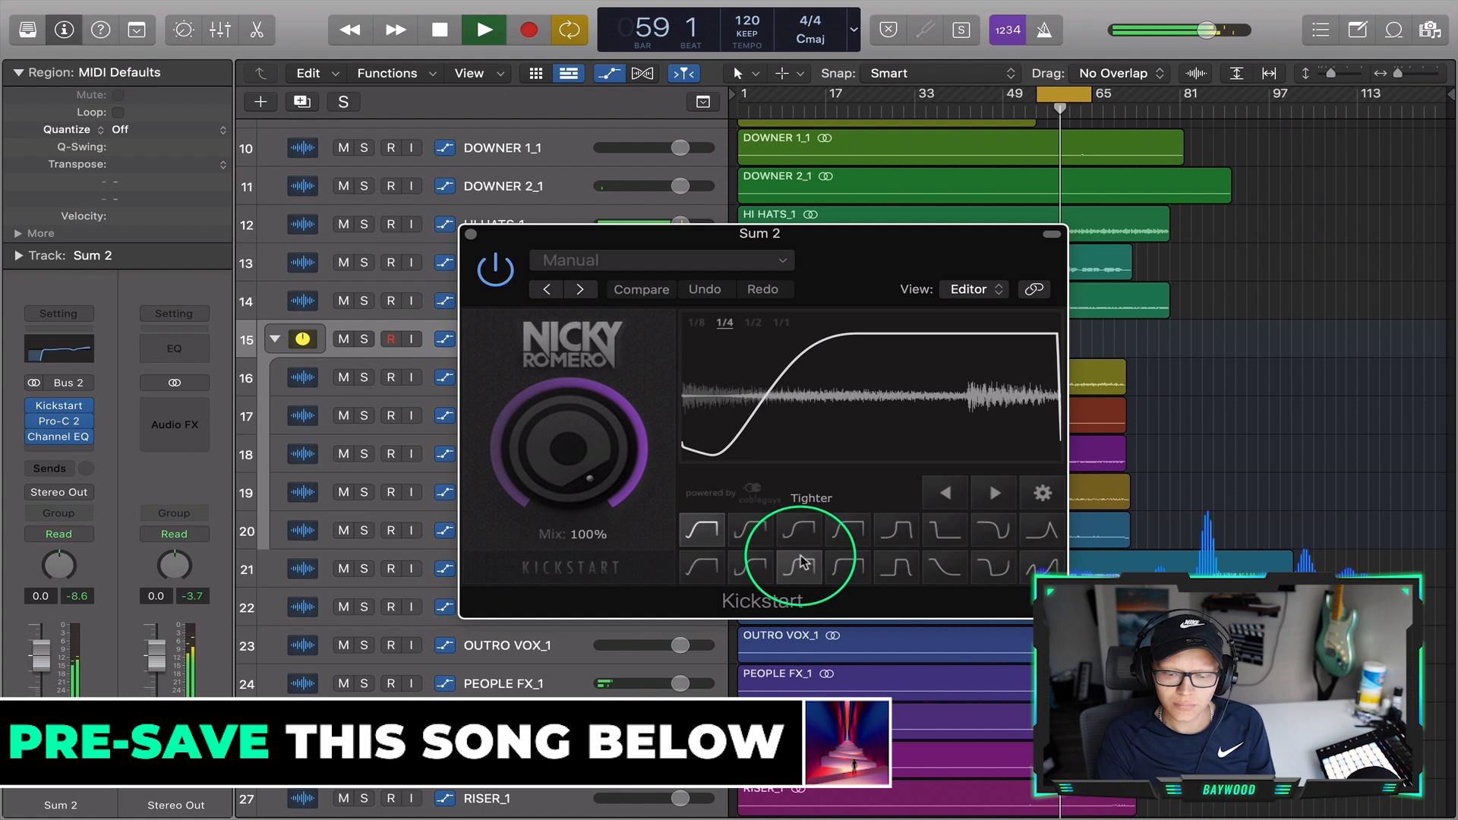
{"action": "left_click", "coordinate": [789, 580]}
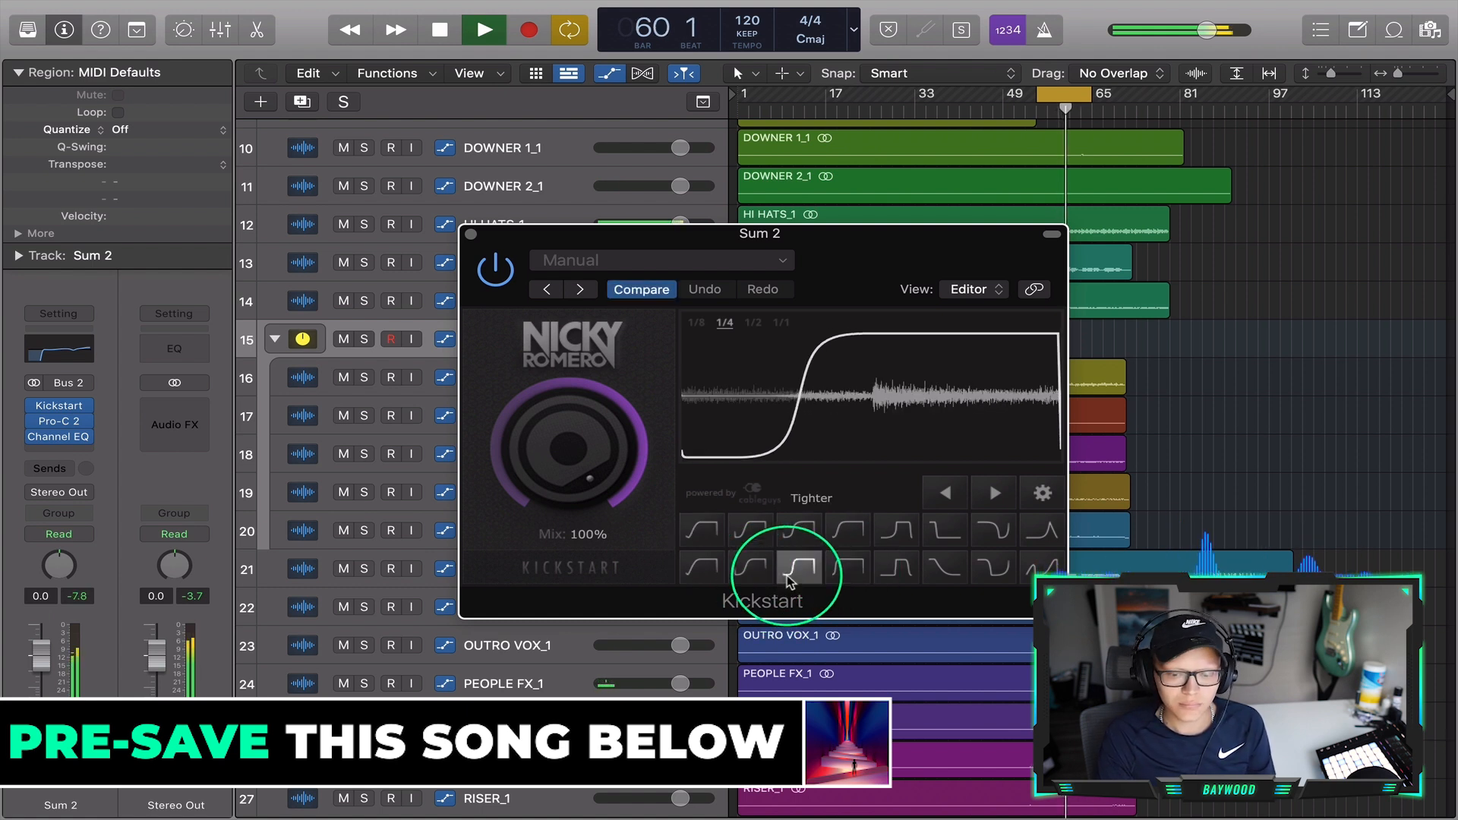
{"action": "left_click", "coordinate": [895, 531]}
{"action": "left_click", "coordinate": [700, 530]}
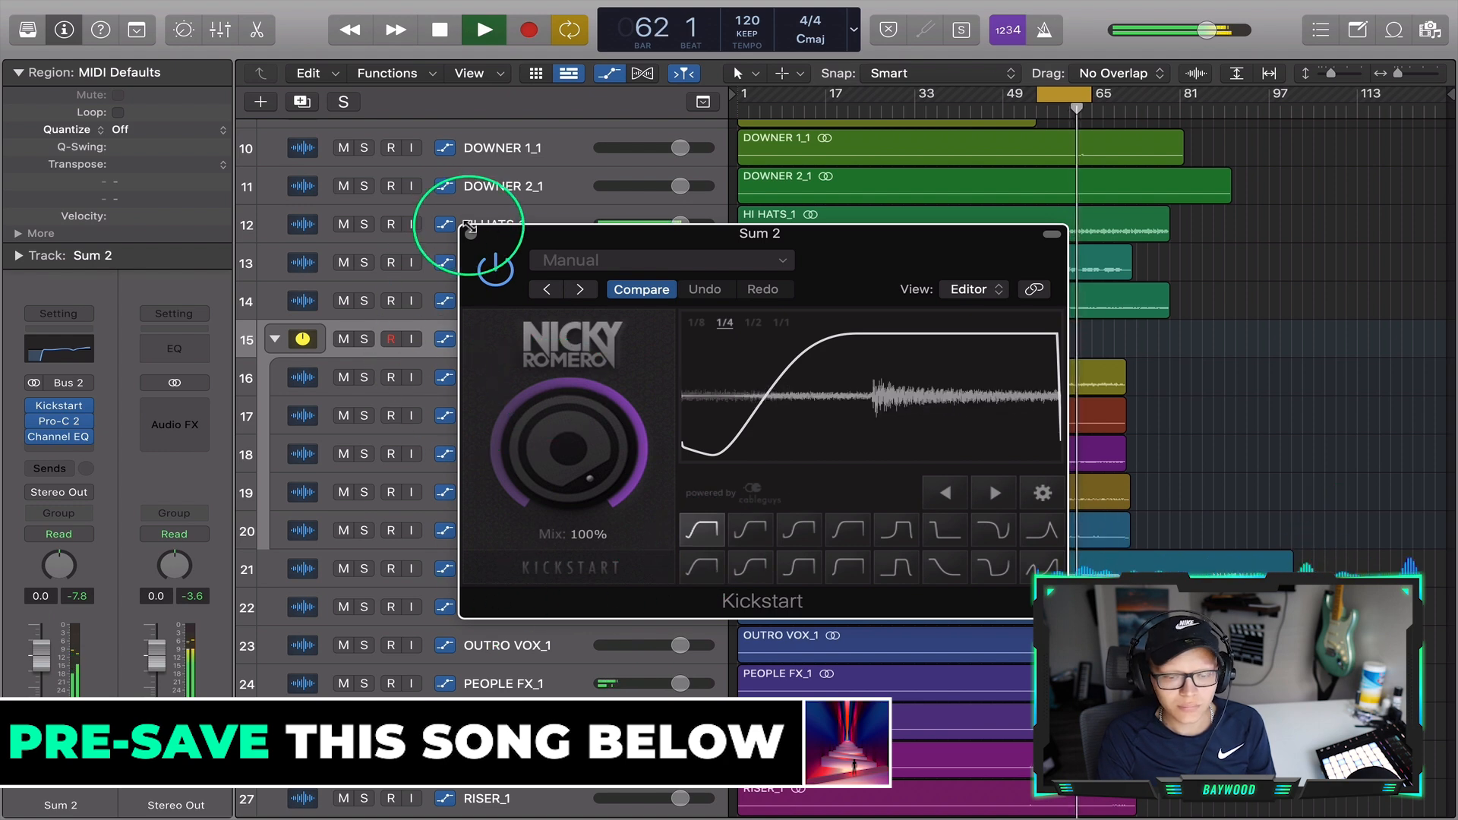
{"action": "left_click", "coordinate": [471, 236]}
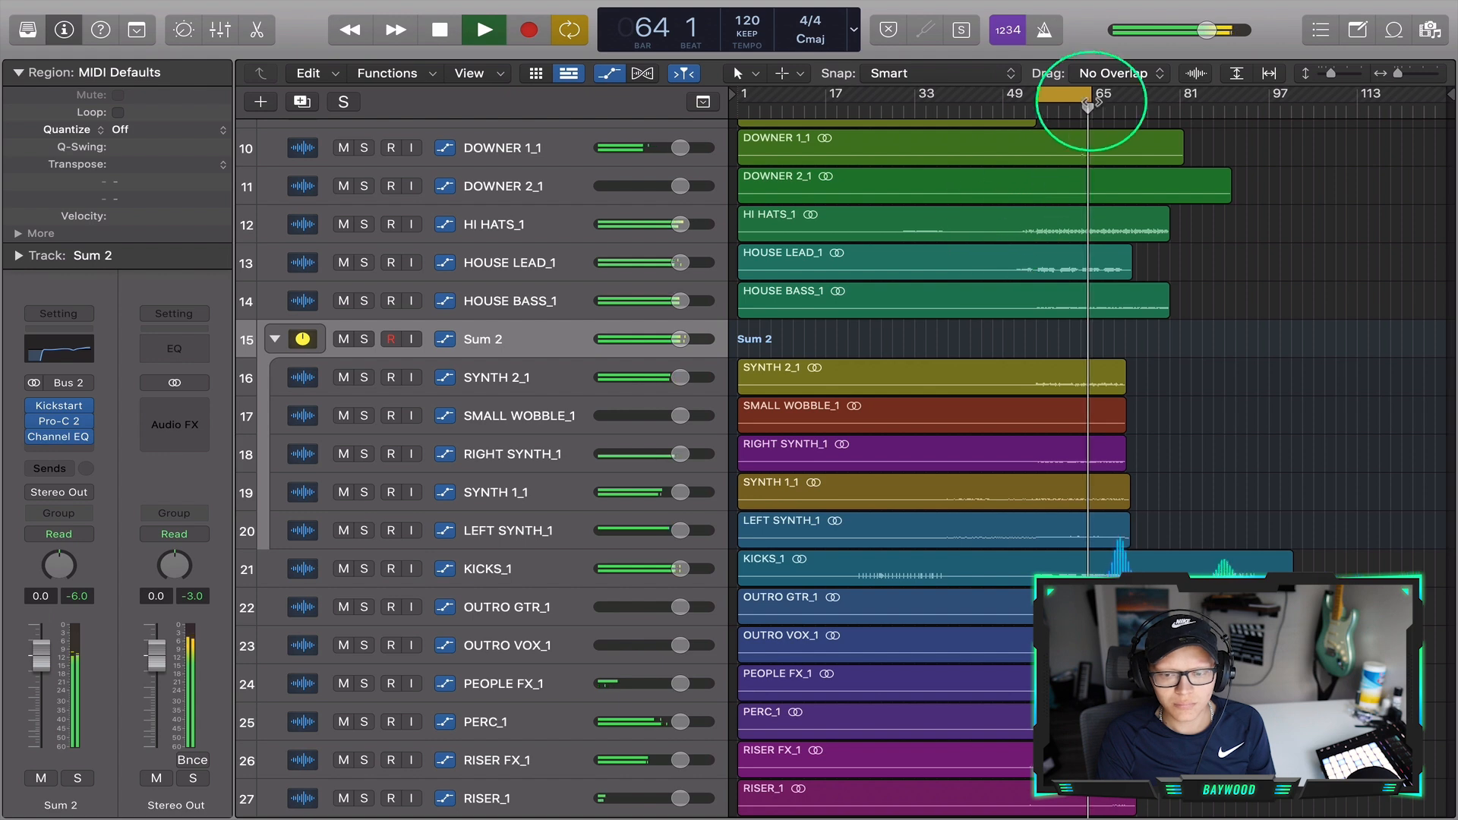
Listen to HI HATS_1 soloed and clear all solos
{"action": "left_click", "coordinate": [364, 560]}
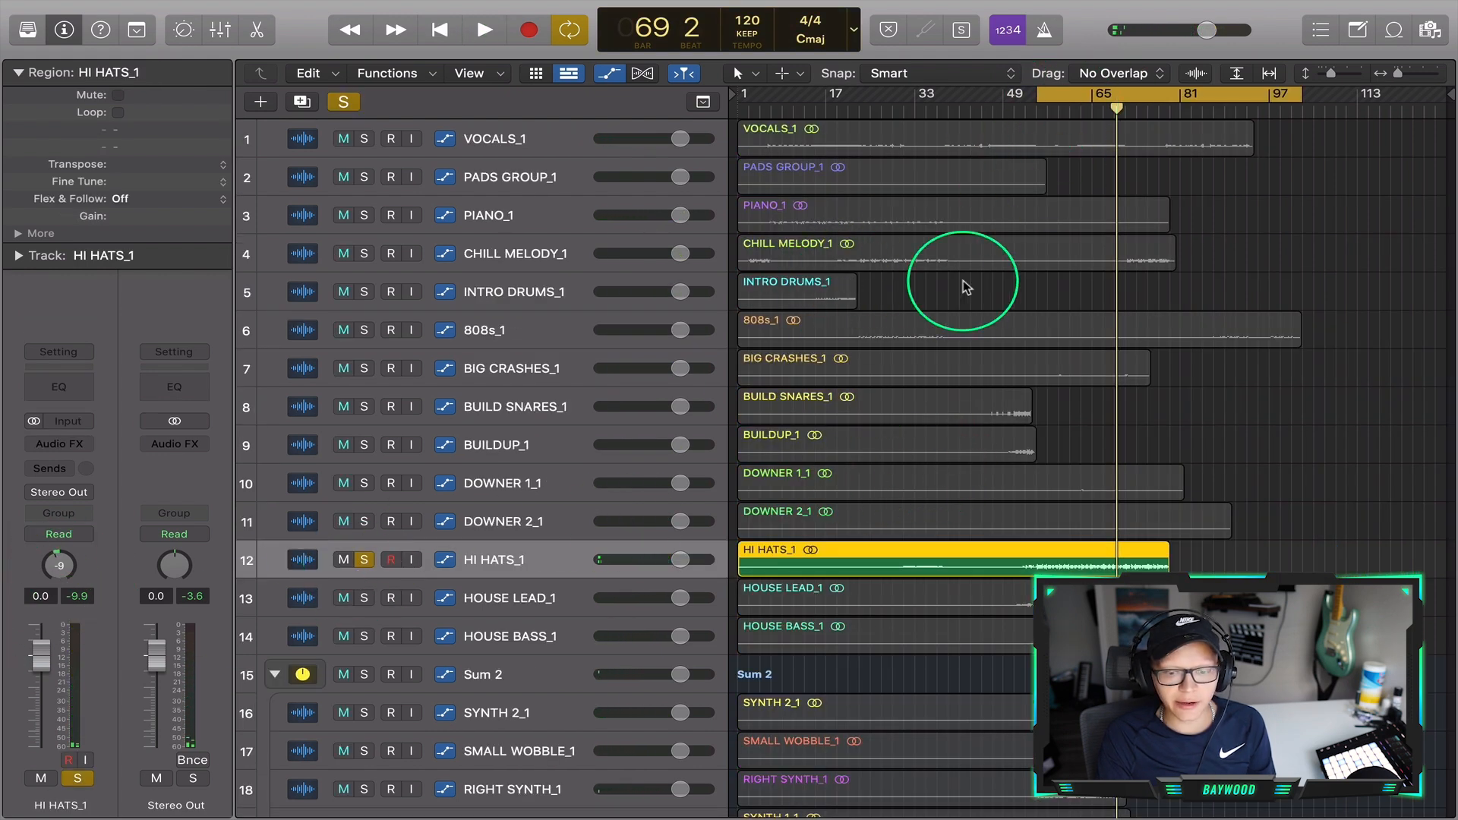
{"action": "left_click", "coordinate": [340, 100]}
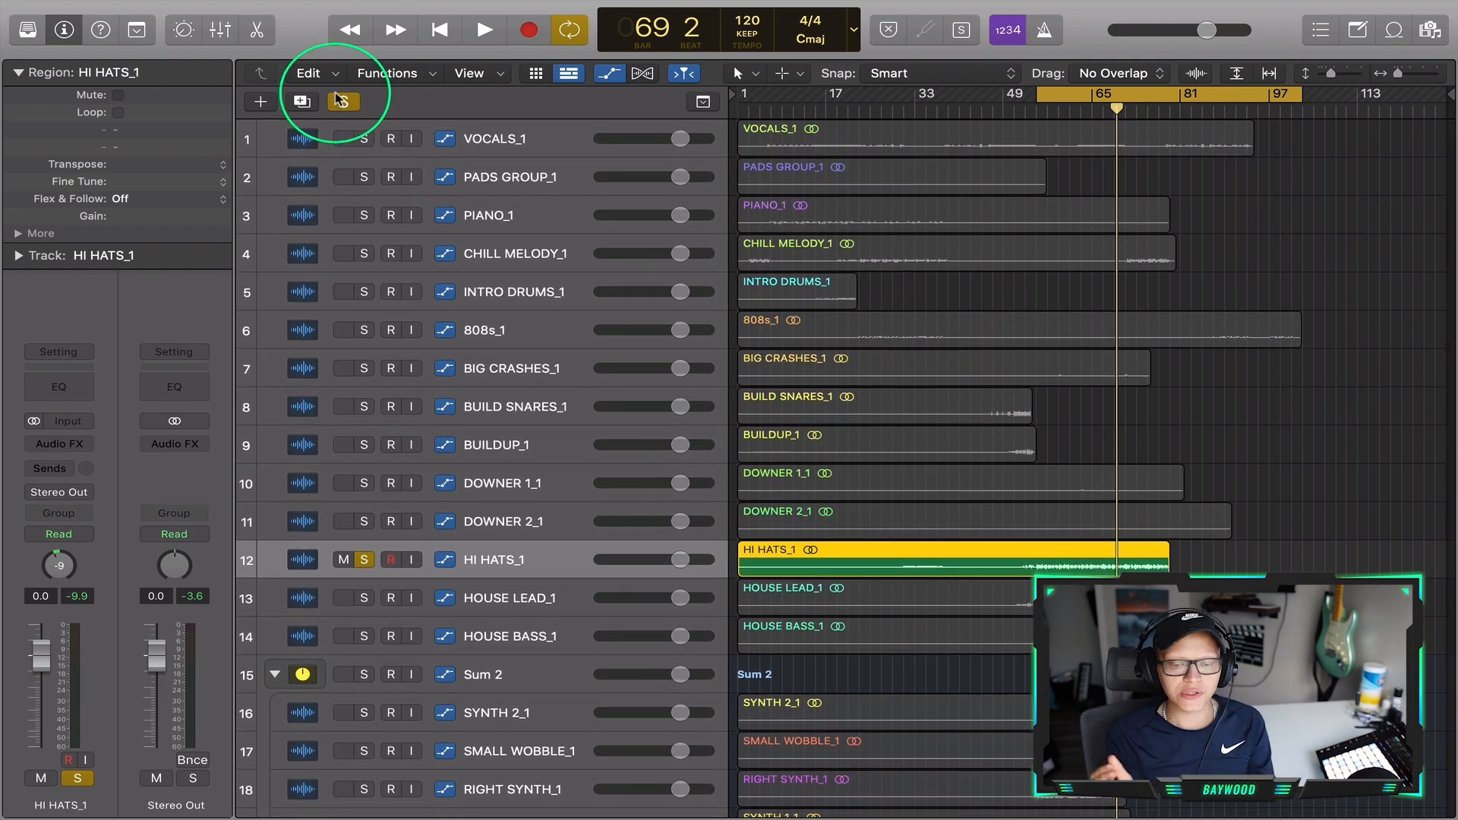
{"action": "left_click", "coordinate": [341, 105]}
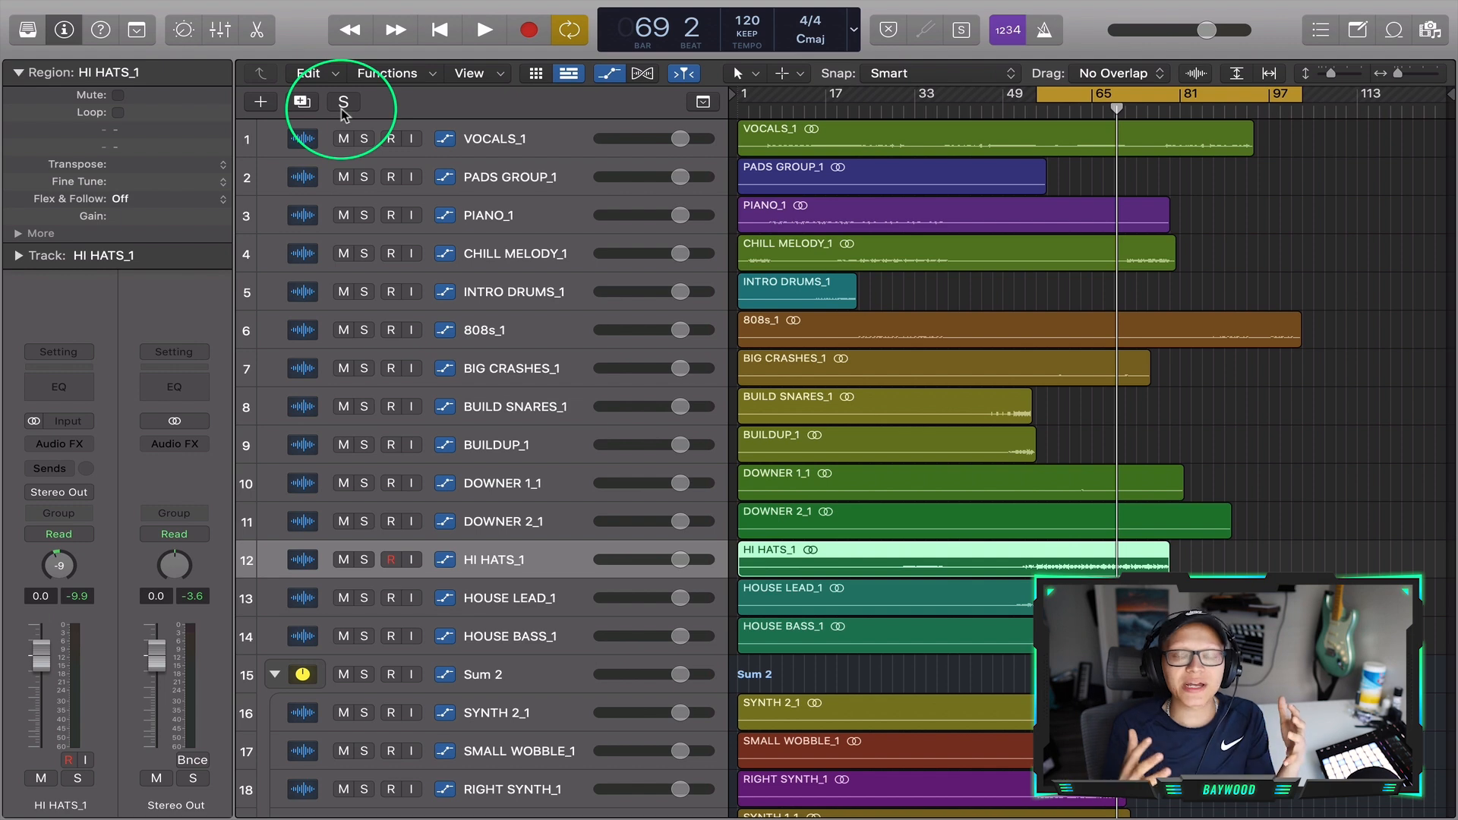
{"action": "scroll", "coordinate": [425, 228], "scroll_direction": "down", "scroll_amount": 10}
{"action": "left_click", "coordinate": [488, 141]}
{"action": "scroll", "coordinate": [1018, 372], "scroll_direction": "up", "scroll_amount": 9}
{"action": "scroll", "coordinate": [1018, 373], "scroll_direction": "up", "scroll_amount": 2}
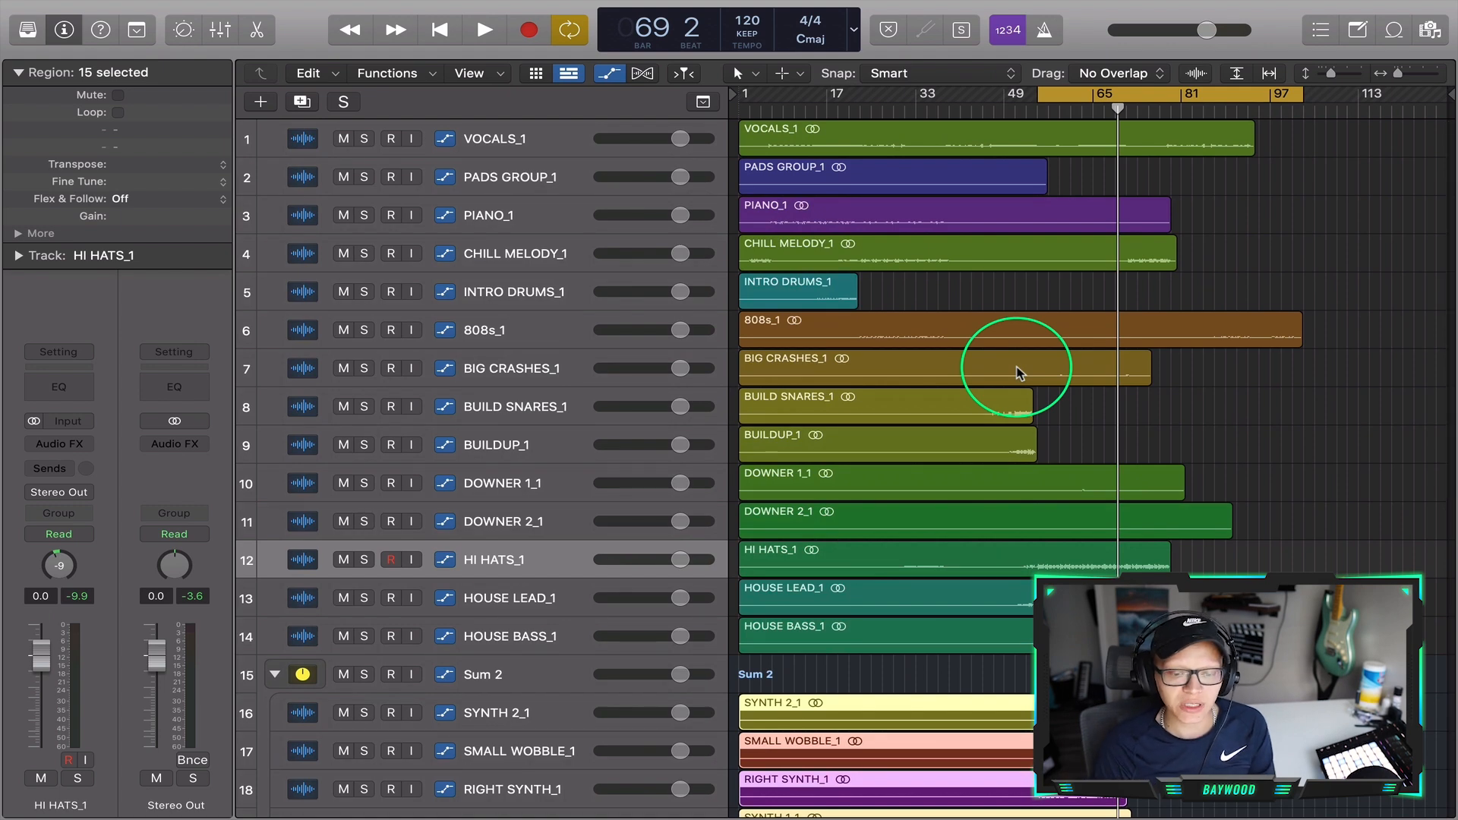
Play the soloed HI HATS_1 track from the cycle start at about bar 73 and remove its solo to hear it in context
{"action": "scroll", "coordinate": [1018, 373], "scroll_direction": "down", "scroll_amount": 15}
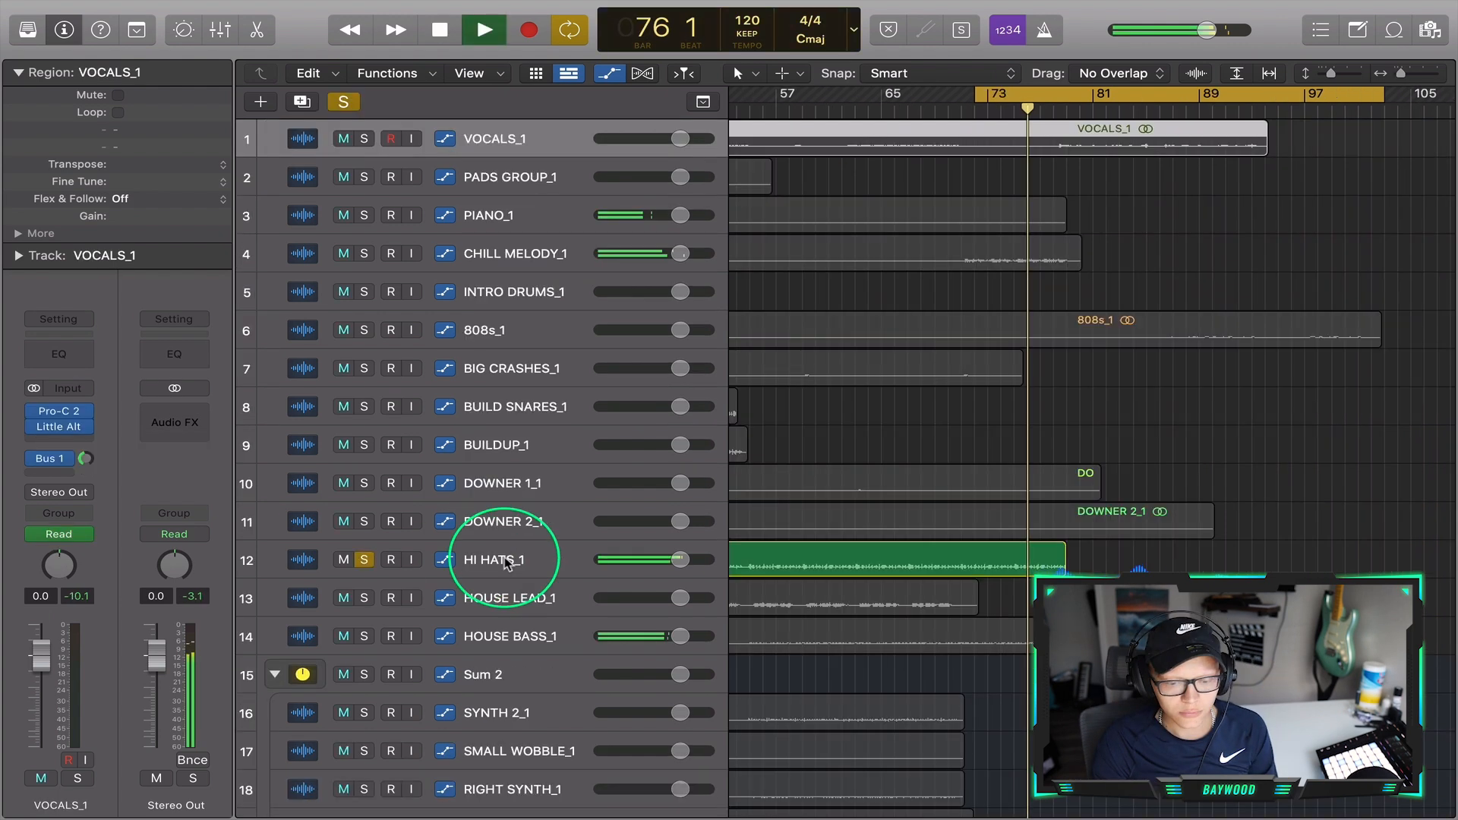
{"action": "left_click", "coordinate": [15, 583]}
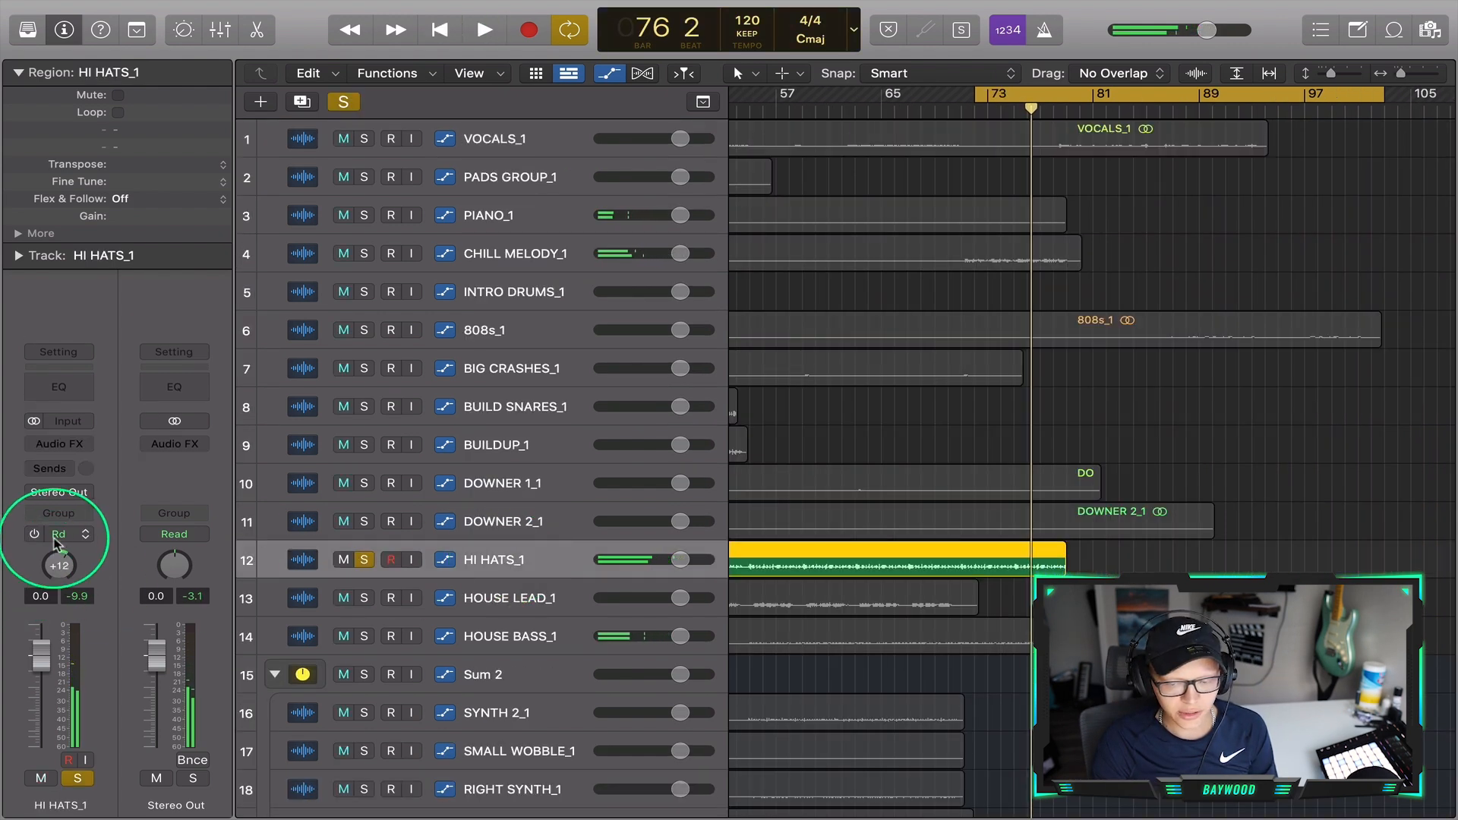
{"action": "double_click", "coordinate": [984, 108]}
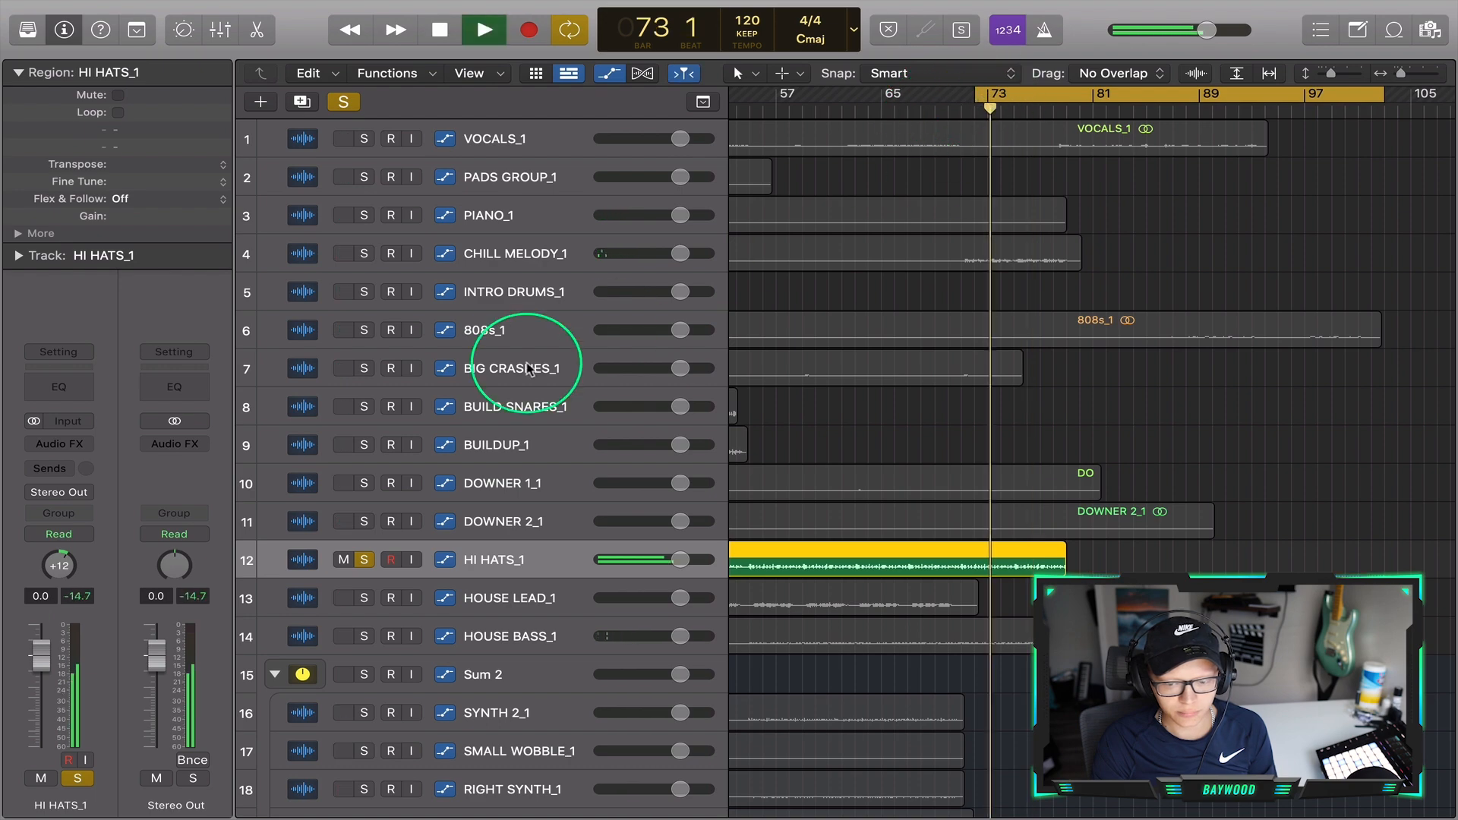
{"action": "left_click", "coordinate": [364, 560]}
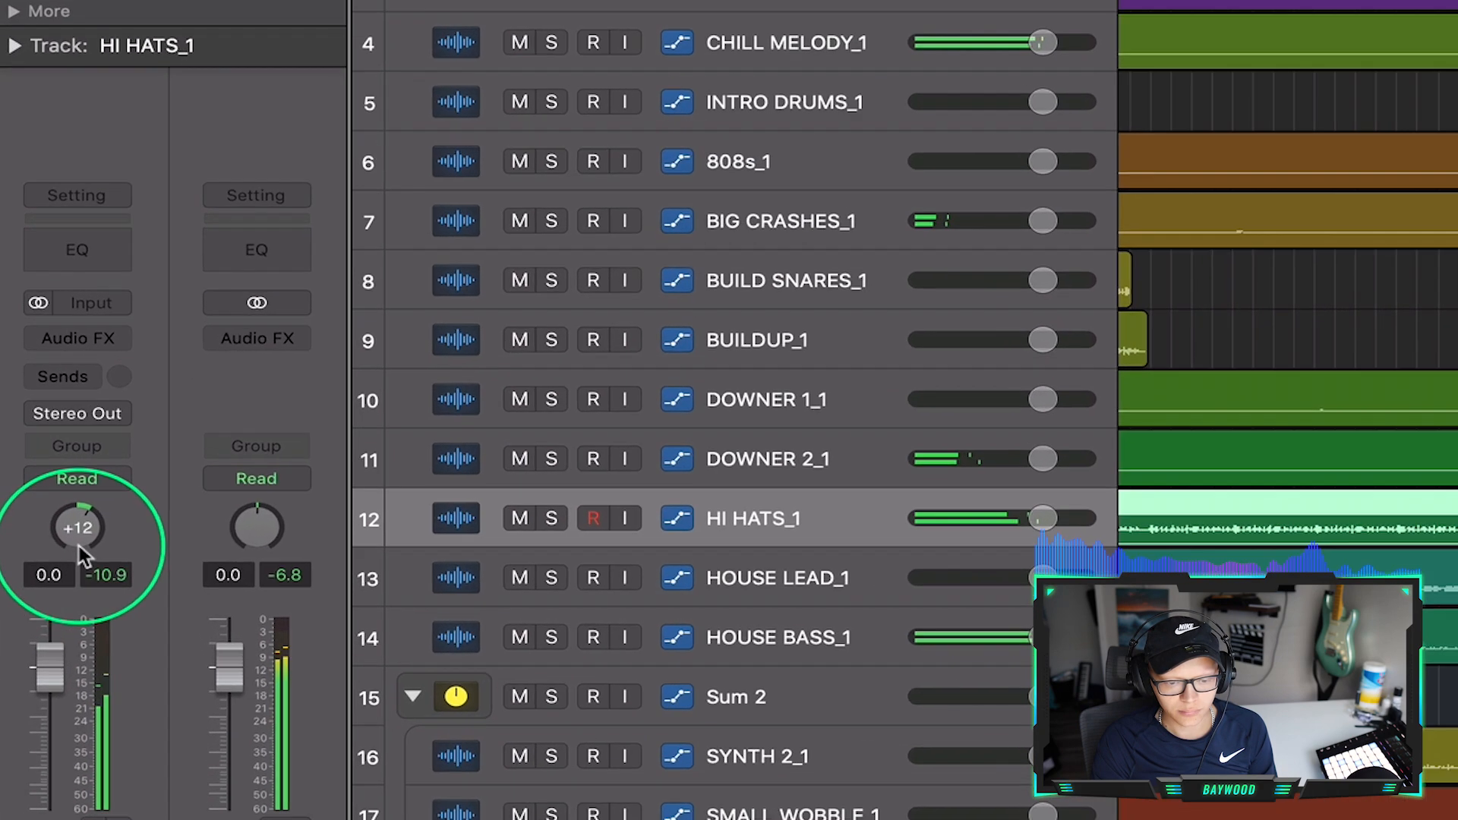
Switch HI HATS_1's pan control to Stereo Pan and lower the track's volume to -1.4 dB
{"action": "right_click", "coordinate": [64, 569]}
{"action": "left_click", "coordinate": [83, 583]}
{"action": "left_click_drag", "start_coordinate": [97, 451], "coordinate": [97, 479]}
{"action": "left_click_drag", "start_coordinate": [69, 666], "coordinate": [70, 685]}
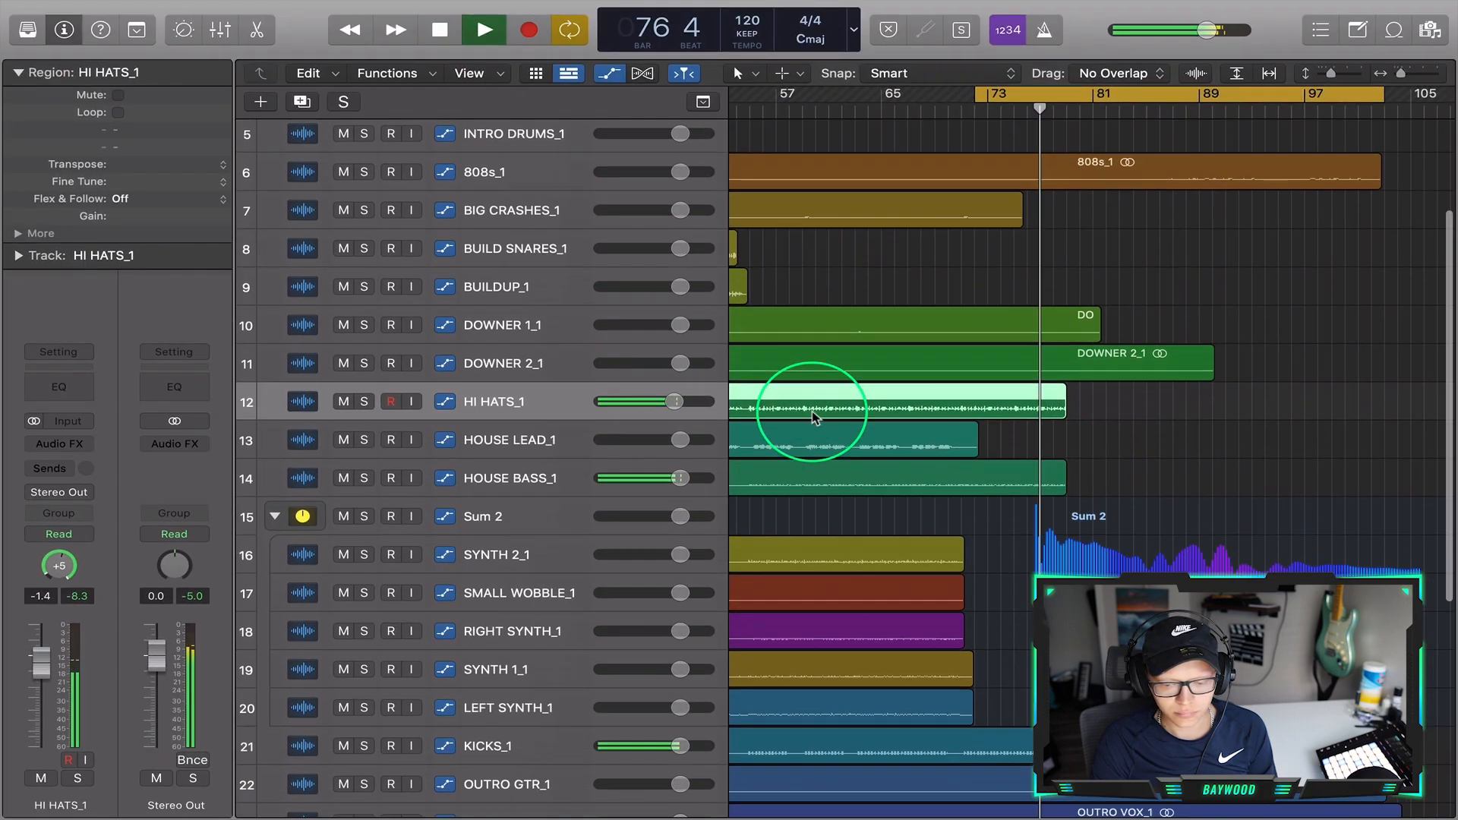
Switch CHILL MELODY_1's pan control to Stereo Pan
{"action": "scroll", "coordinate": [813, 412], "scroll_direction": "up", "scroll_amount": 4}
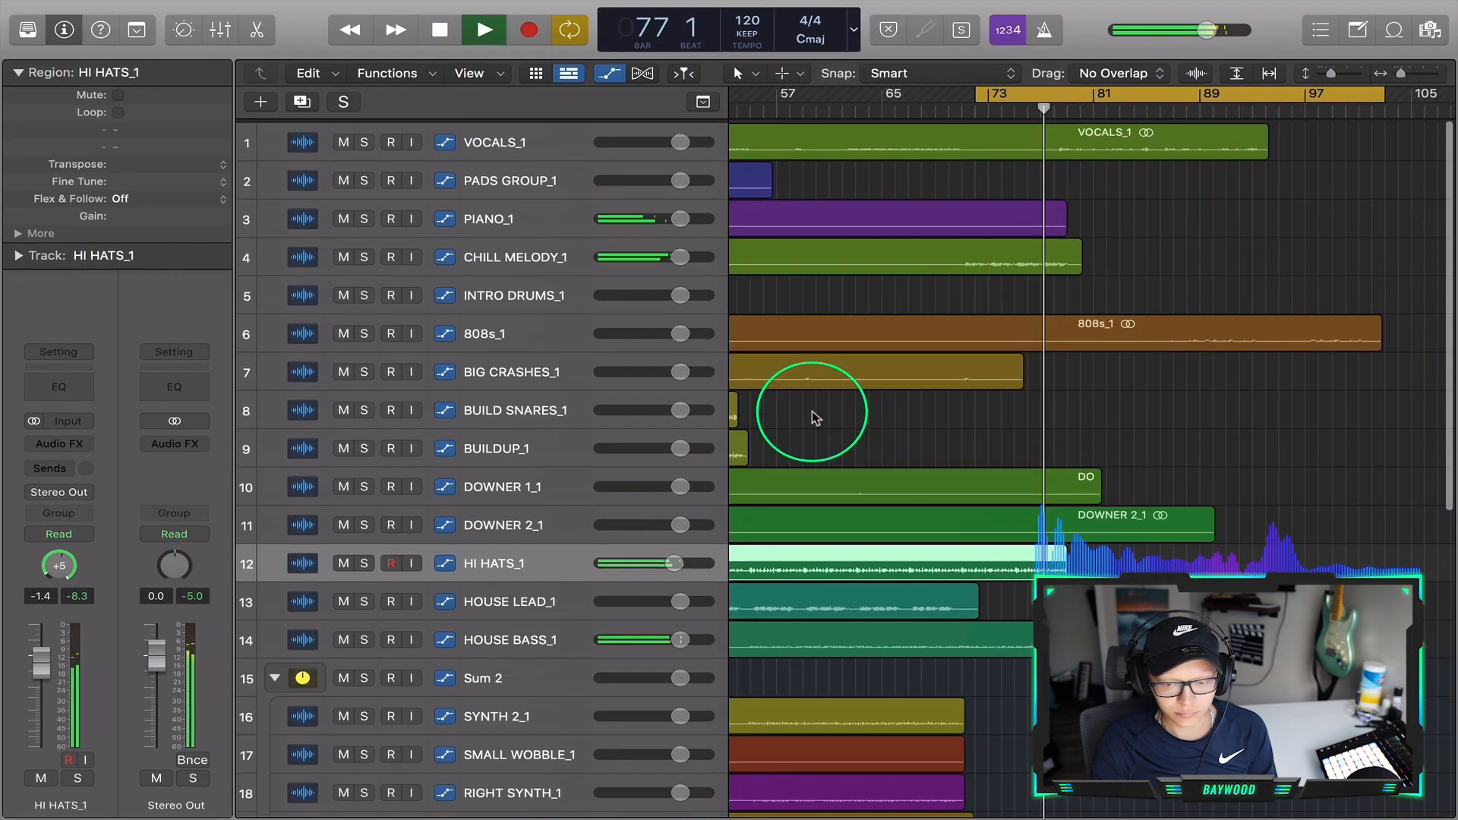
{"action": "left_click", "coordinate": [519, 254]}
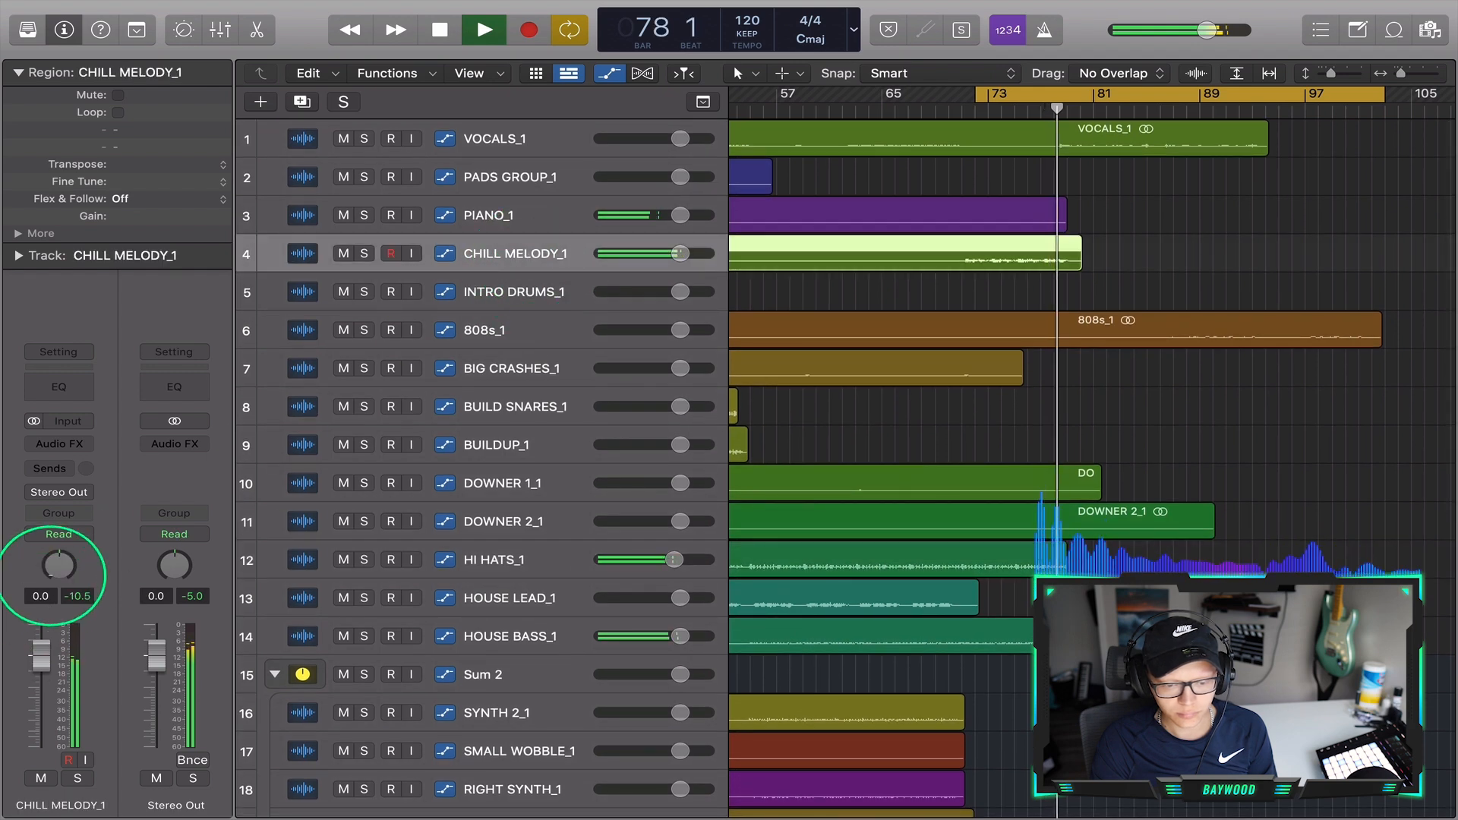
{"action": "right_click", "coordinate": [73, 566]}
{"action": "left_click", "coordinate": [905, 457]}
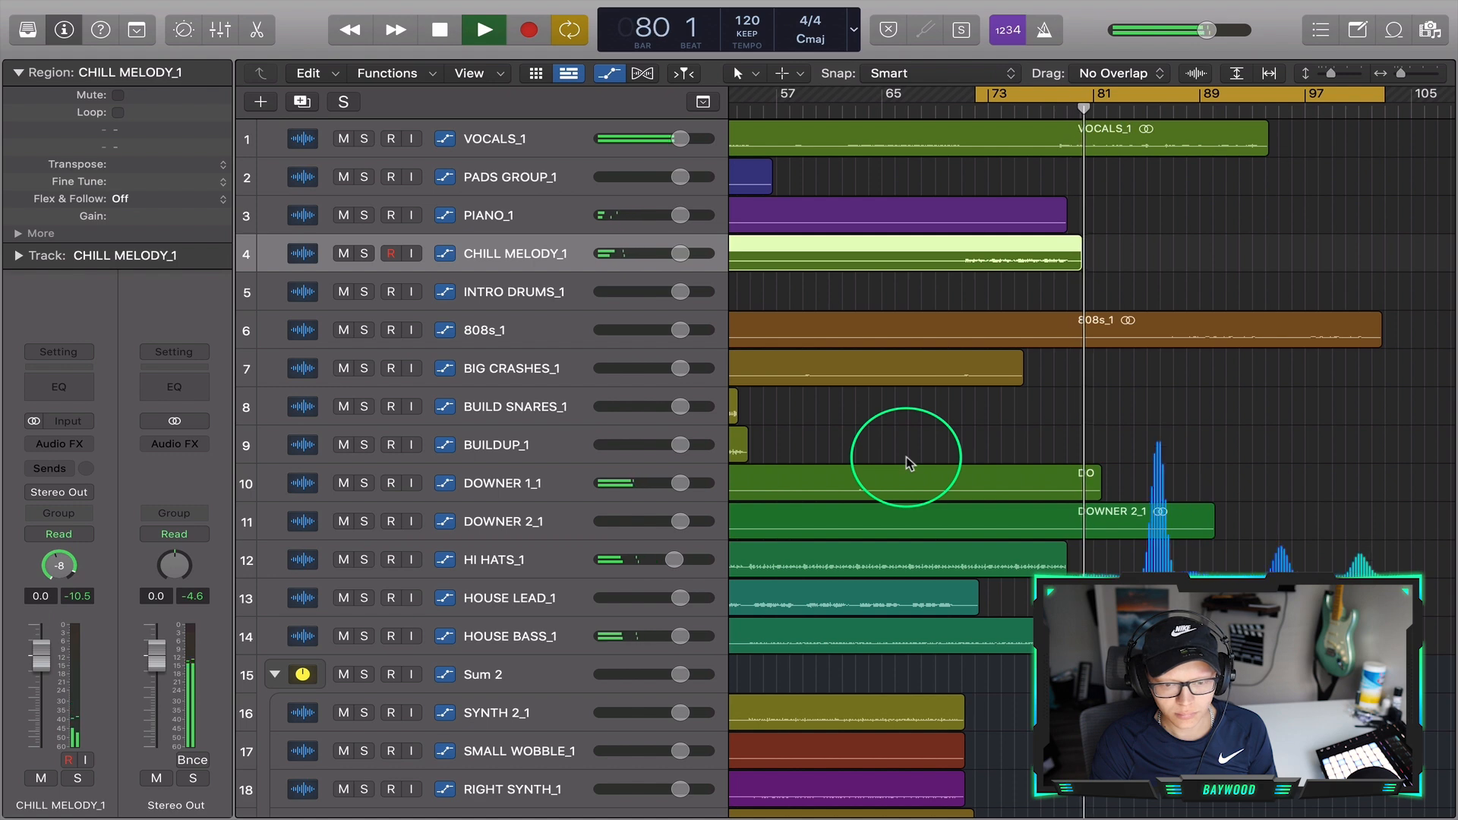
Insert the stereo RBass plug-in on the KICKS_1 track
{"action": "scroll", "coordinate": [905, 457], "scroll_direction": "down", "scroll_amount": 10}
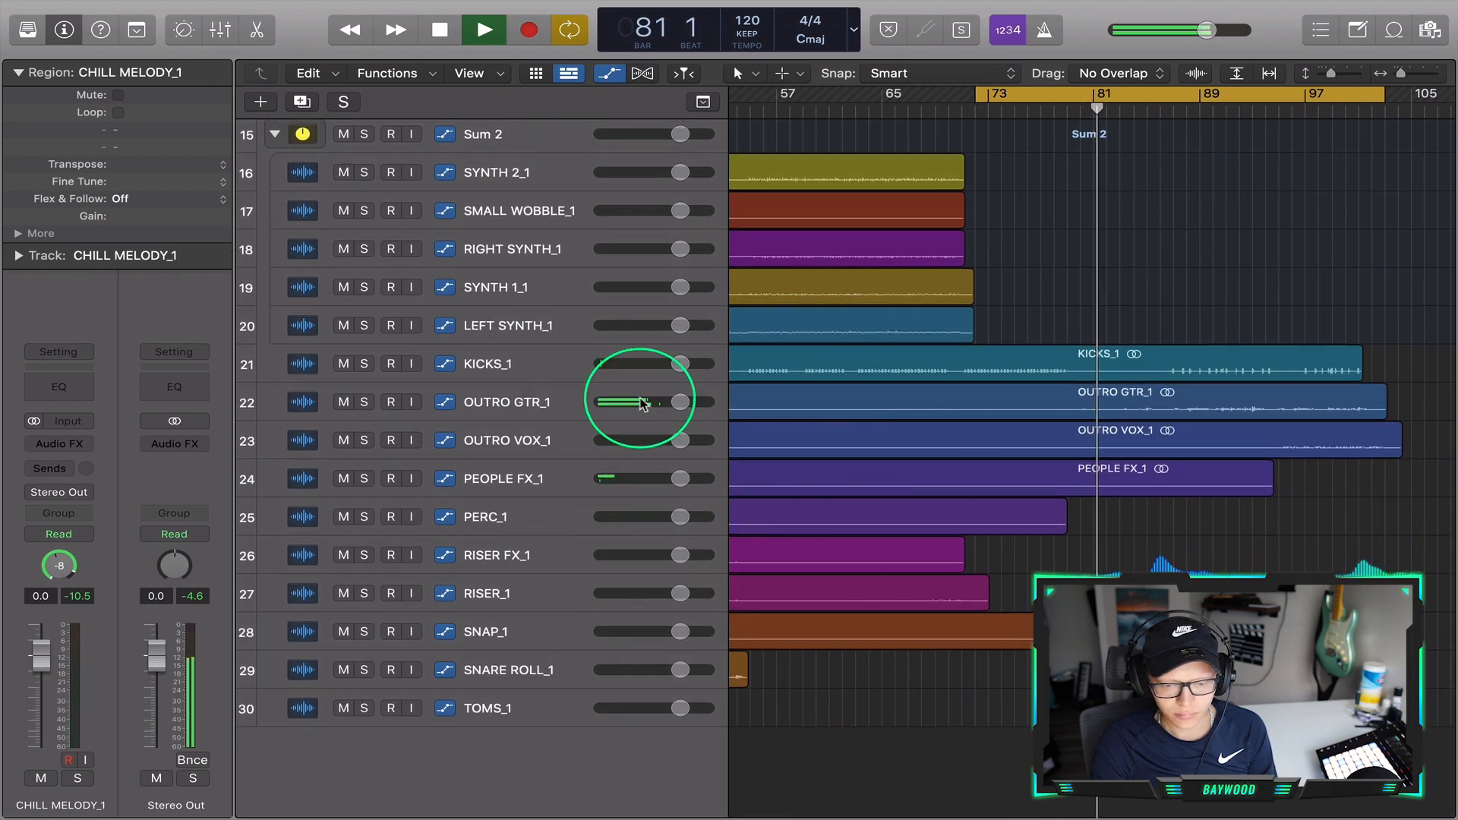
{"action": "left_click", "coordinate": [524, 362]}
{"action": "left_click", "coordinate": [90, 442]}
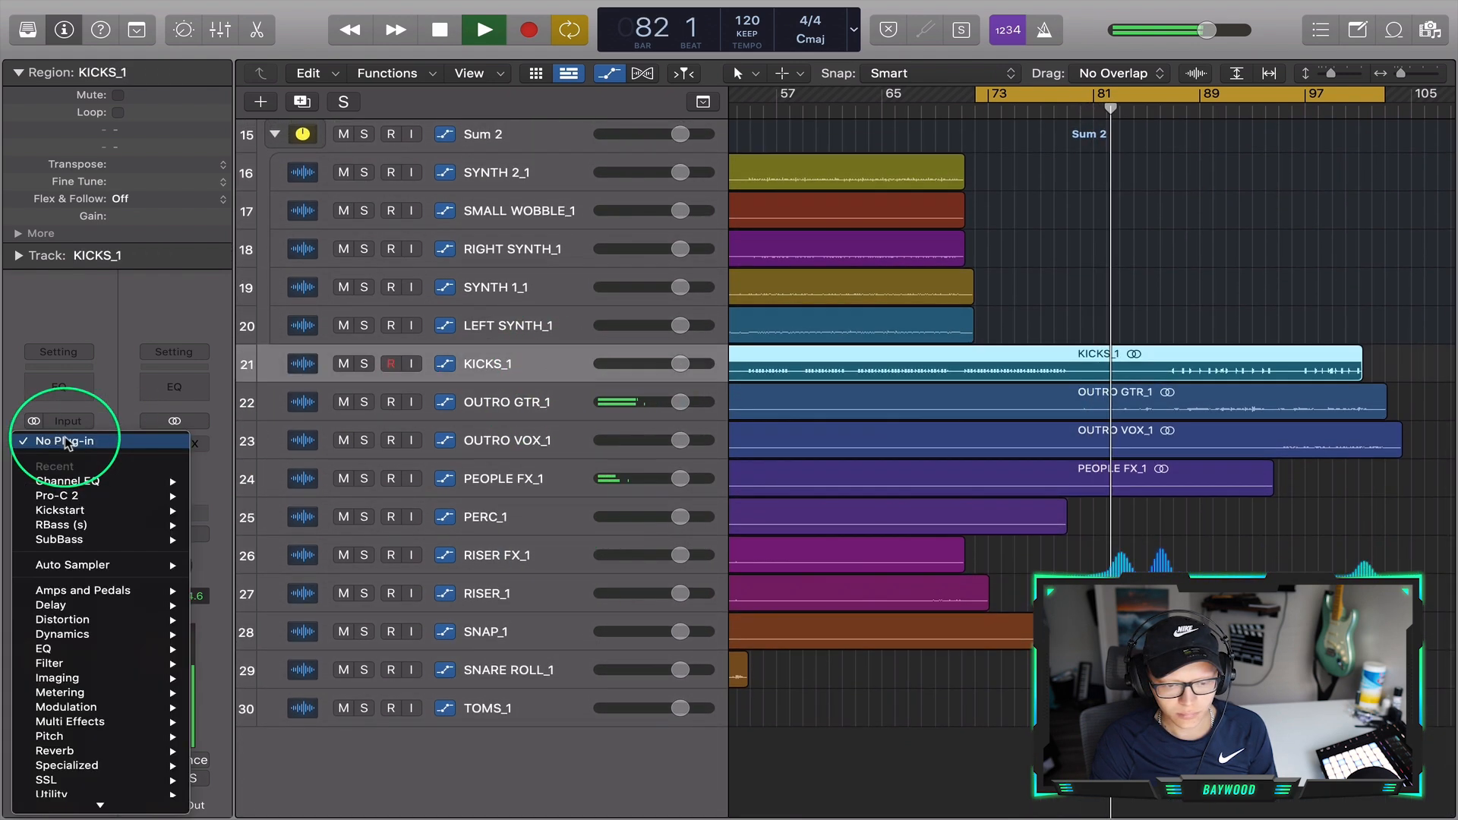
{"action": "mouse_move", "coordinate": [137, 524]}
{"action": "left_click", "coordinate": [217, 526]}
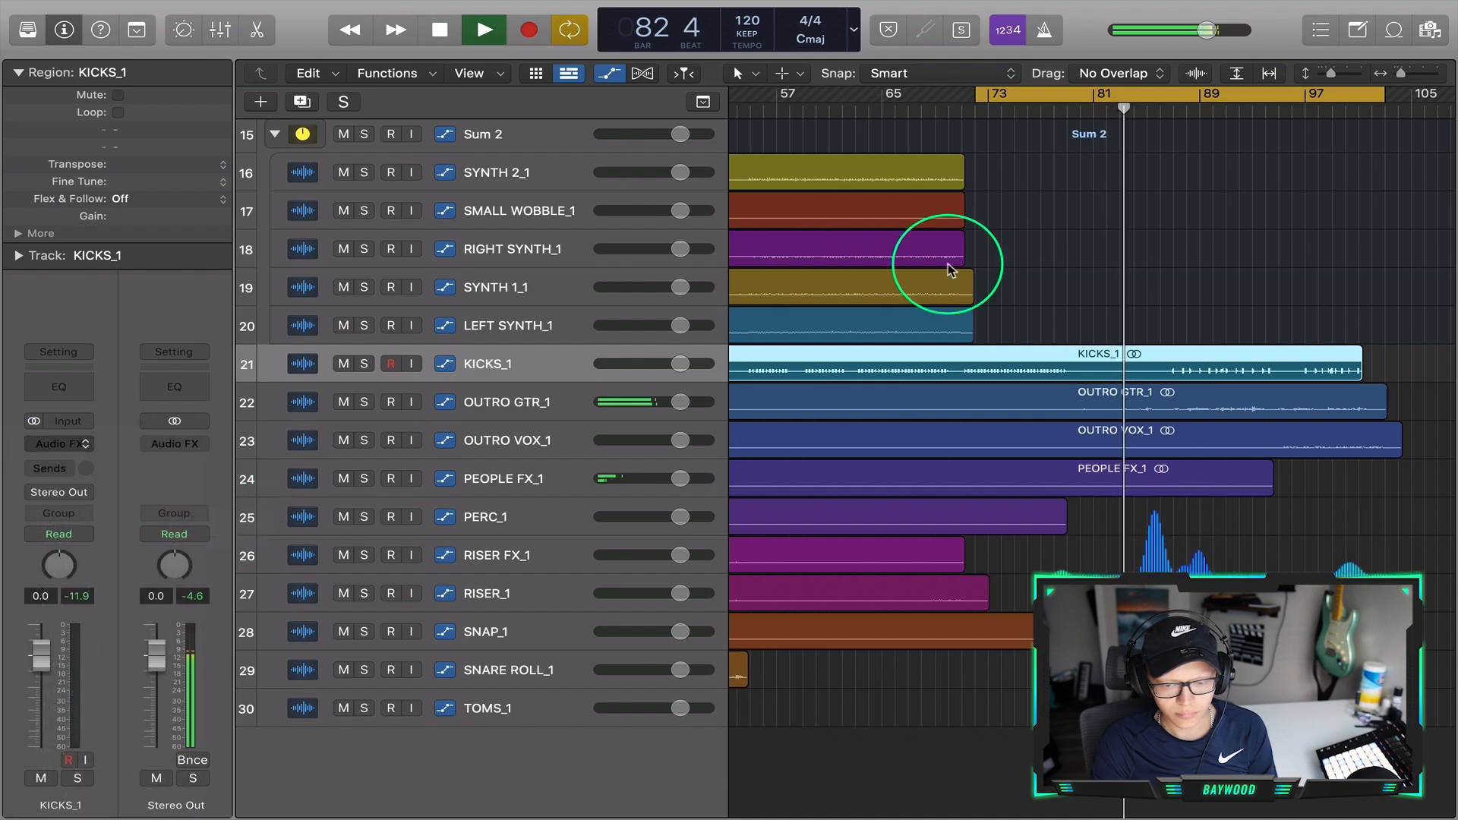
Load the Kick Drum Seriousness preset in RBass on KICKS_1 and close the plug-in
{"action": "left_click", "coordinate": [581, 290]}
{"action": "left_click", "coordinate": [582, 290]}
{"action": "left_click", "coordinate": [581, 290]}
{"action": "left_click", "coordinate": [582, 290]}
{"action": "left_click", "coordinate": [563, 293]}
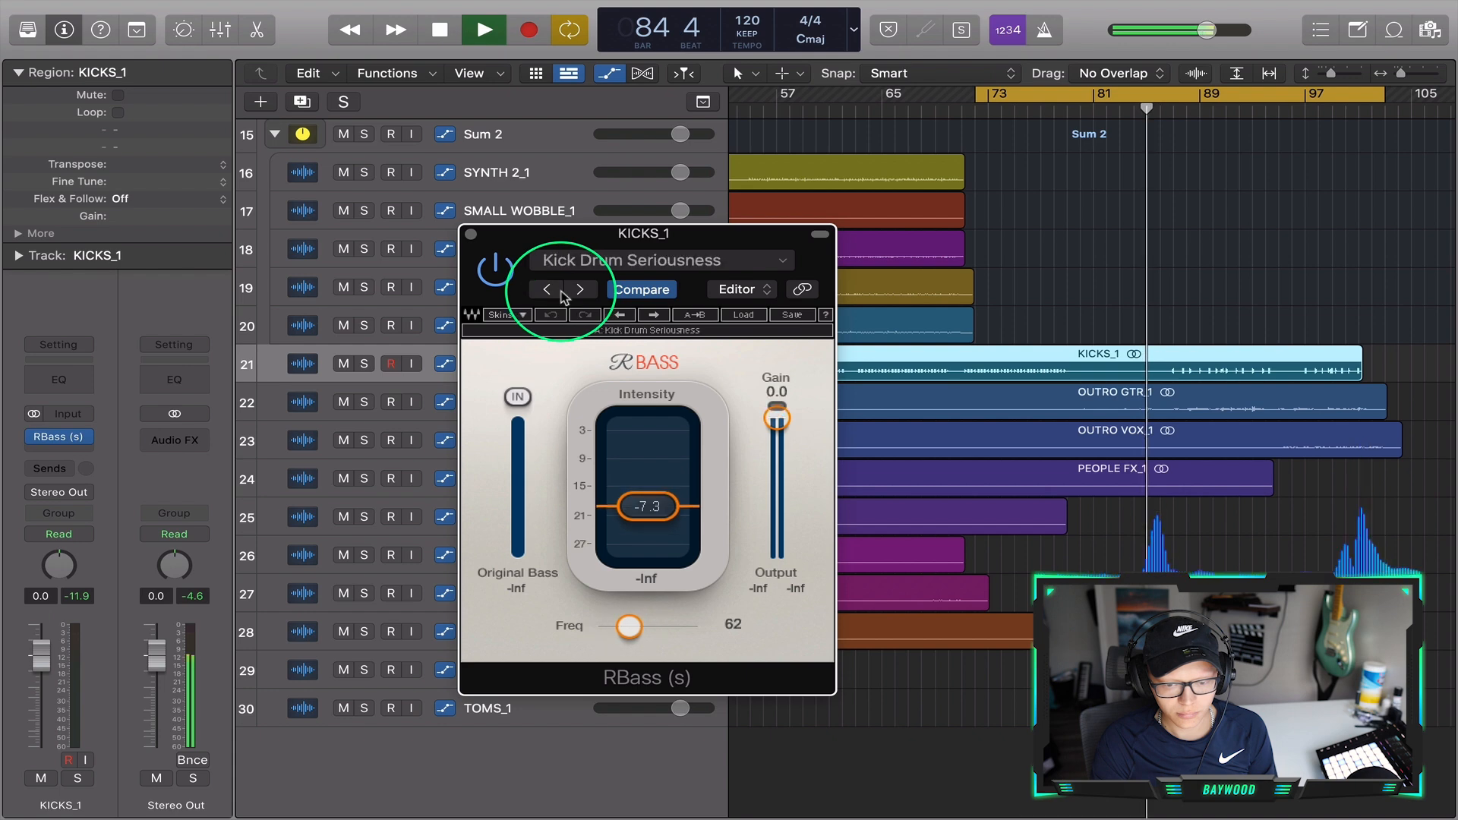
{"action": "left_click", "coordinate": [470, 234]}
Solo 808s_1, extend the cycle range back to about bar 23 and play from there
{"action": "scroll", "coordinate": [1042, 317], "scroll_direction": "up", "scroll_amount": 1}
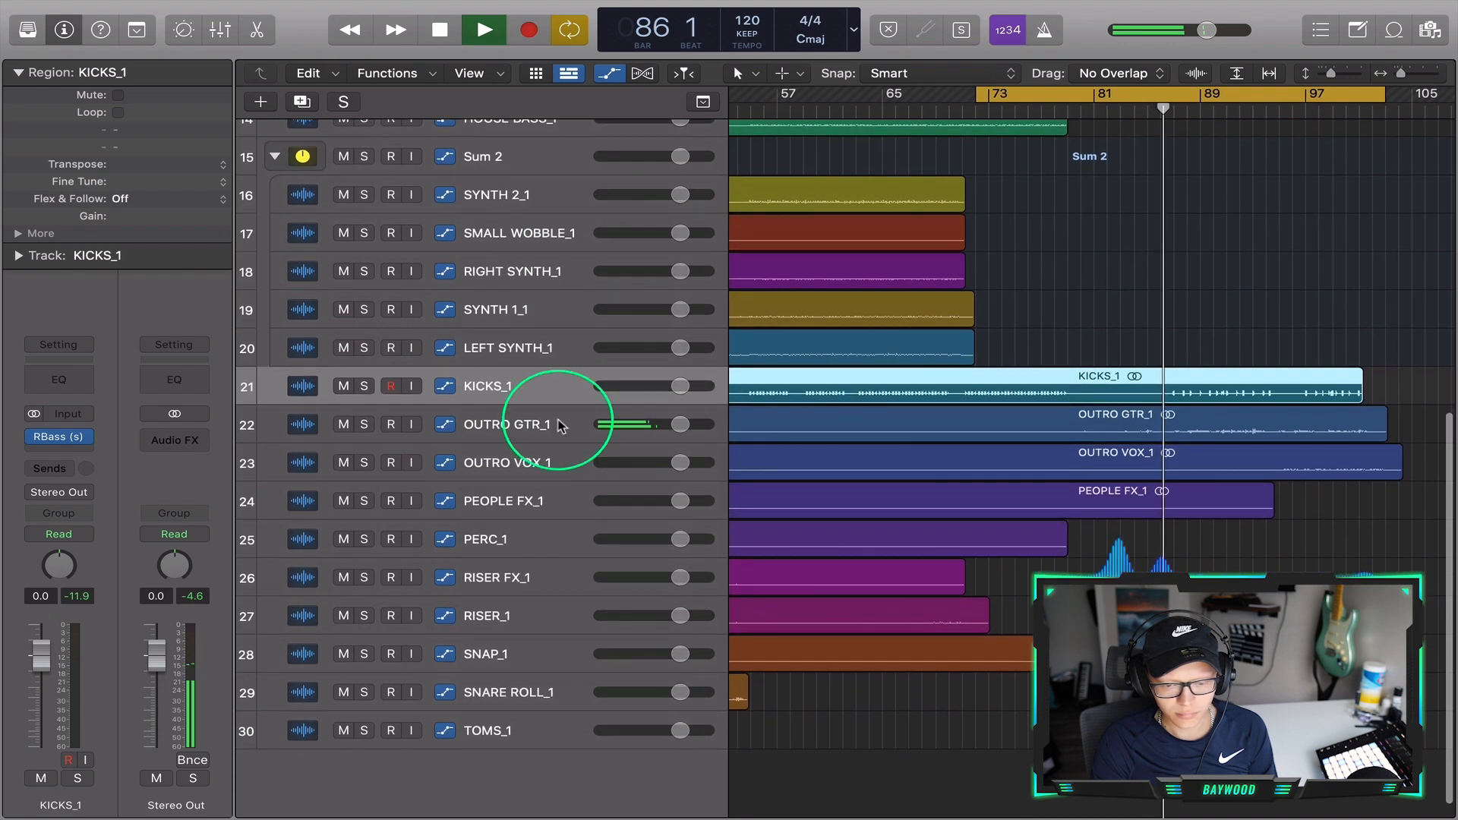
{"action": "key", "text": "super+Left"}
{"action": "scroll", "coordinate": [560, 426], "scroll_direction": "up", "scroll_amount": 10}
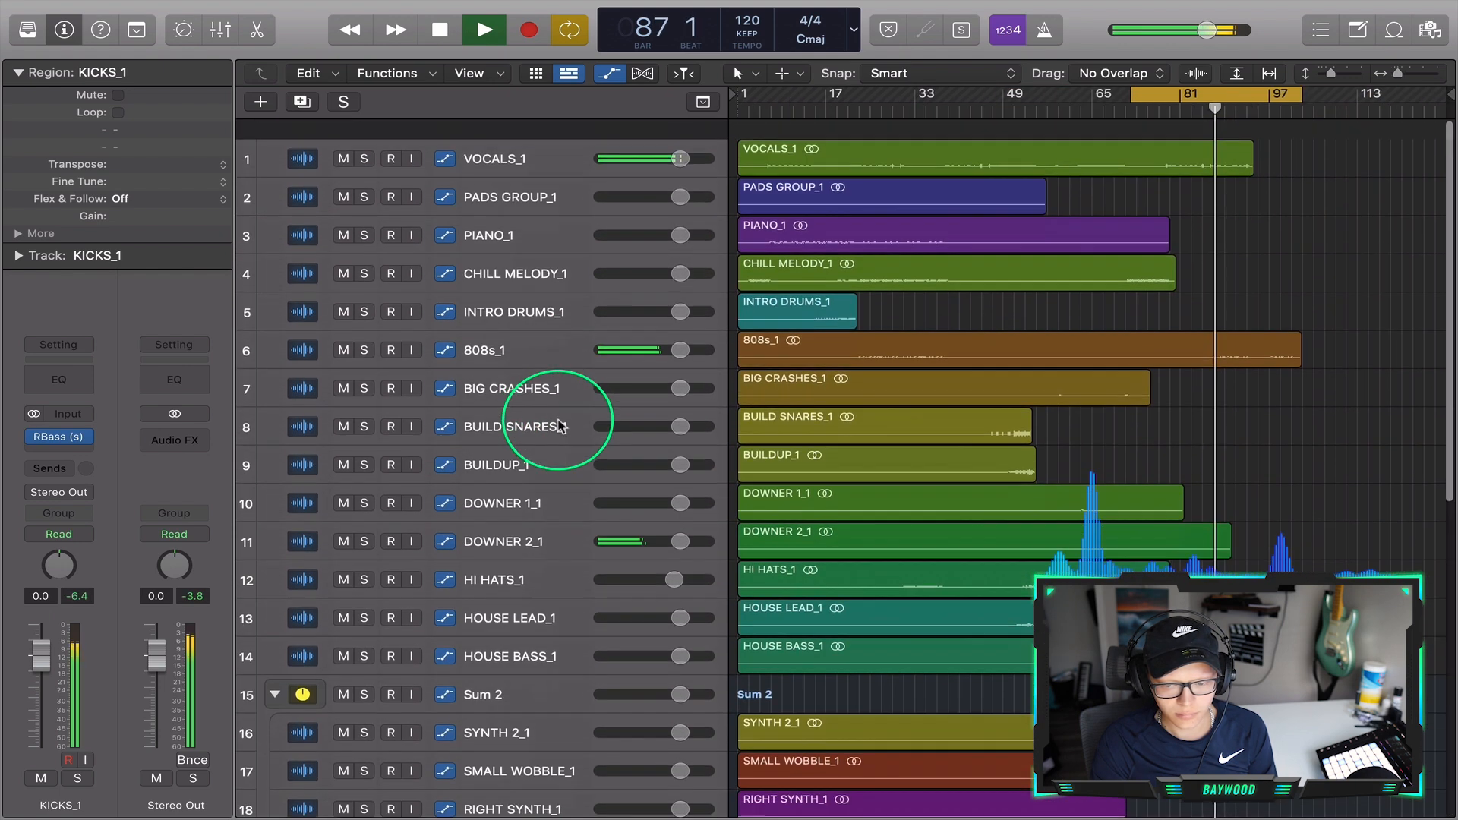
{"action": "left_click", "coordinate": [551, 324]}
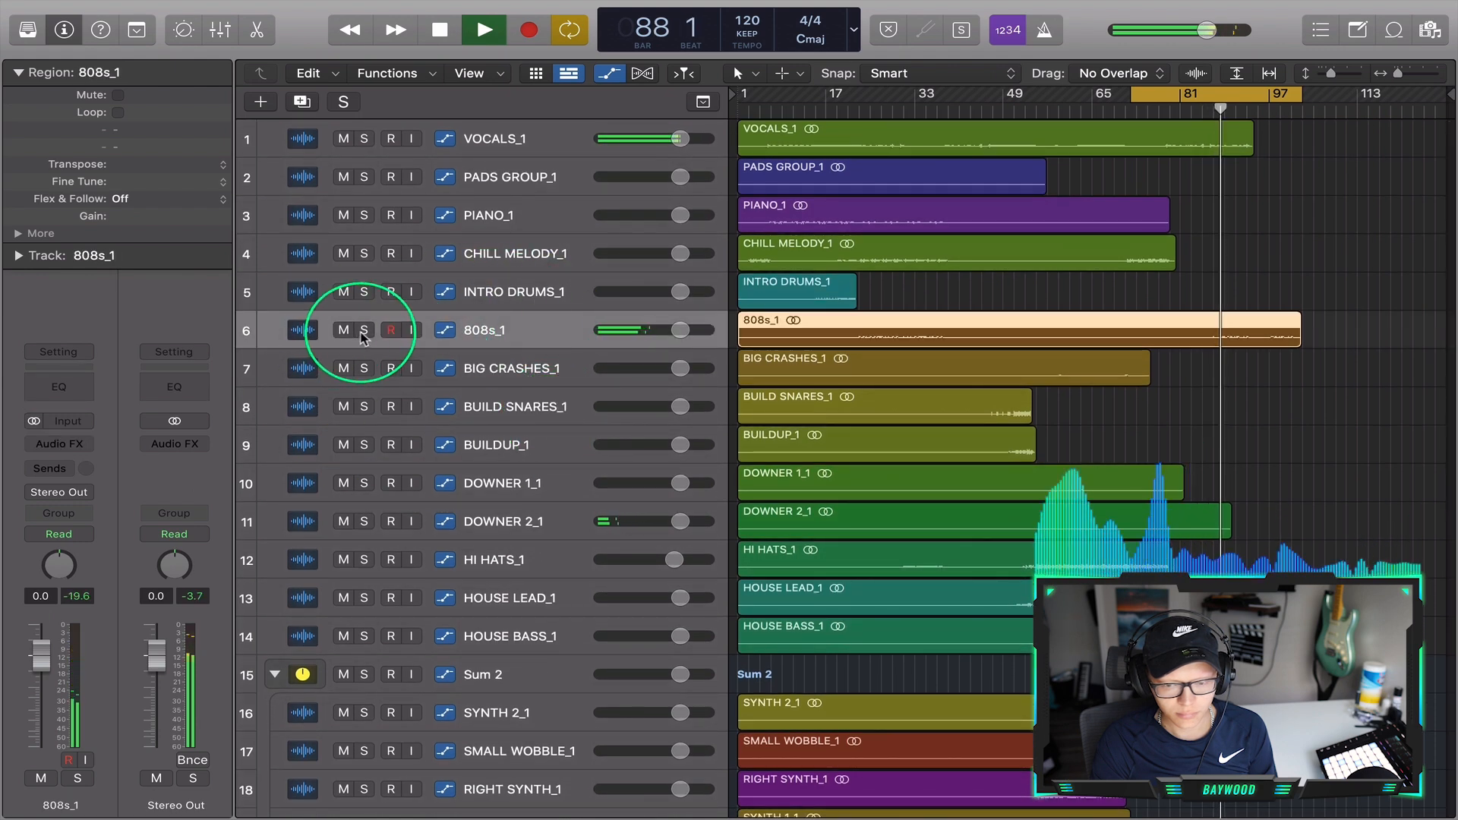
{"action": "left_click", "coordinate": [363, 331]}
{"action": "key", "text": "space"}
{"action": "left_click_drag", "start_coordinate": [1131, 98], "coordinate": [1214, 101]}
{"action": "left_click", "coordinate": [860, 109]}
{"action": "key", "text": "space"}
{"action": "left_click_drag", "start_coordinate": [1214, 98], "coordinate": [861, 177]}
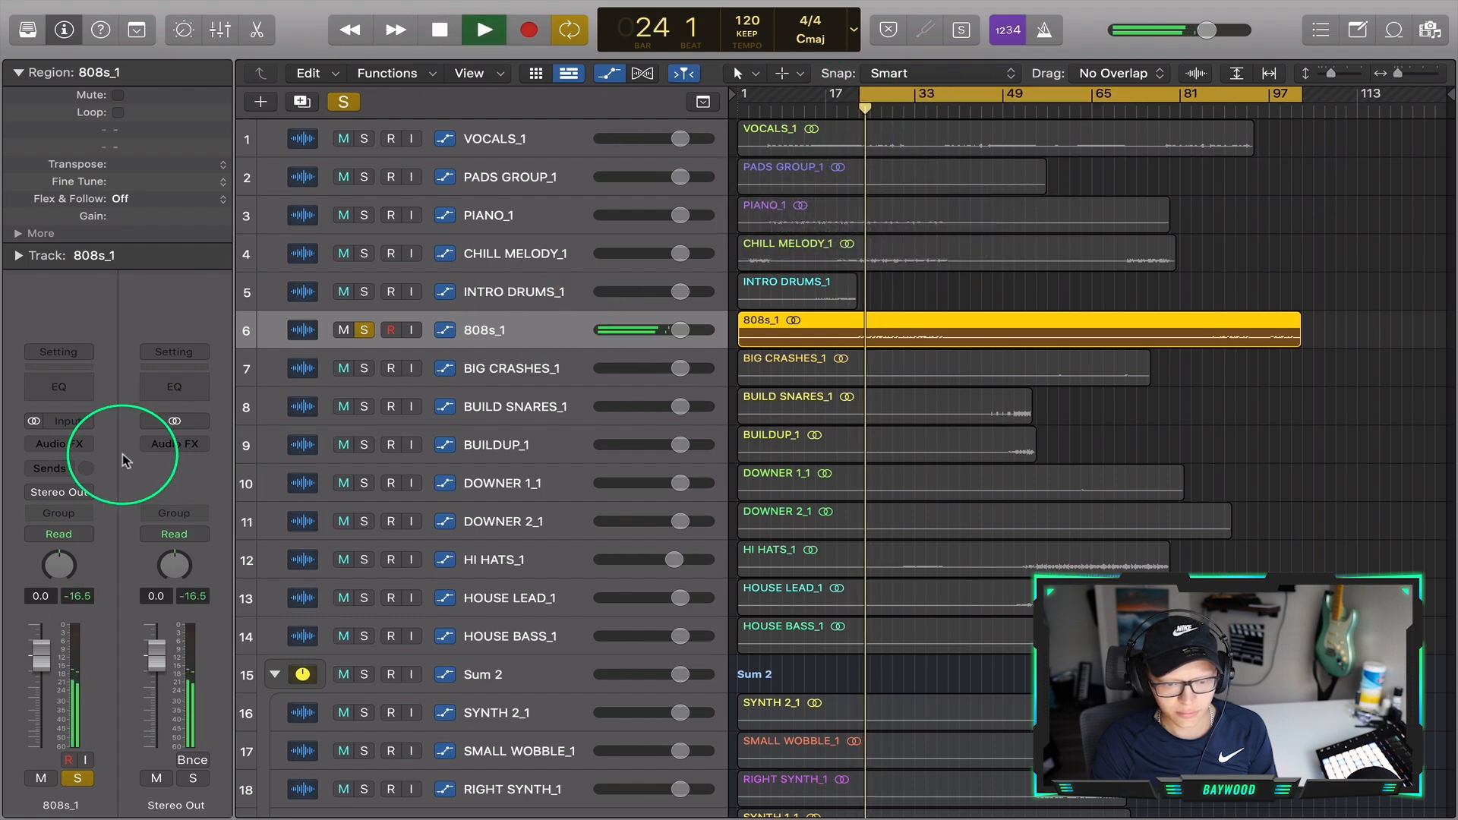
Insert the stereo RBass plug-in on the 808s_1 track
{"action": "left_click", "coordinate": [61, 444]}
{"action": "mouse_move", "coordinate": [121, 485]}
{"action": "left_click", "coordinate": [222, 480]}
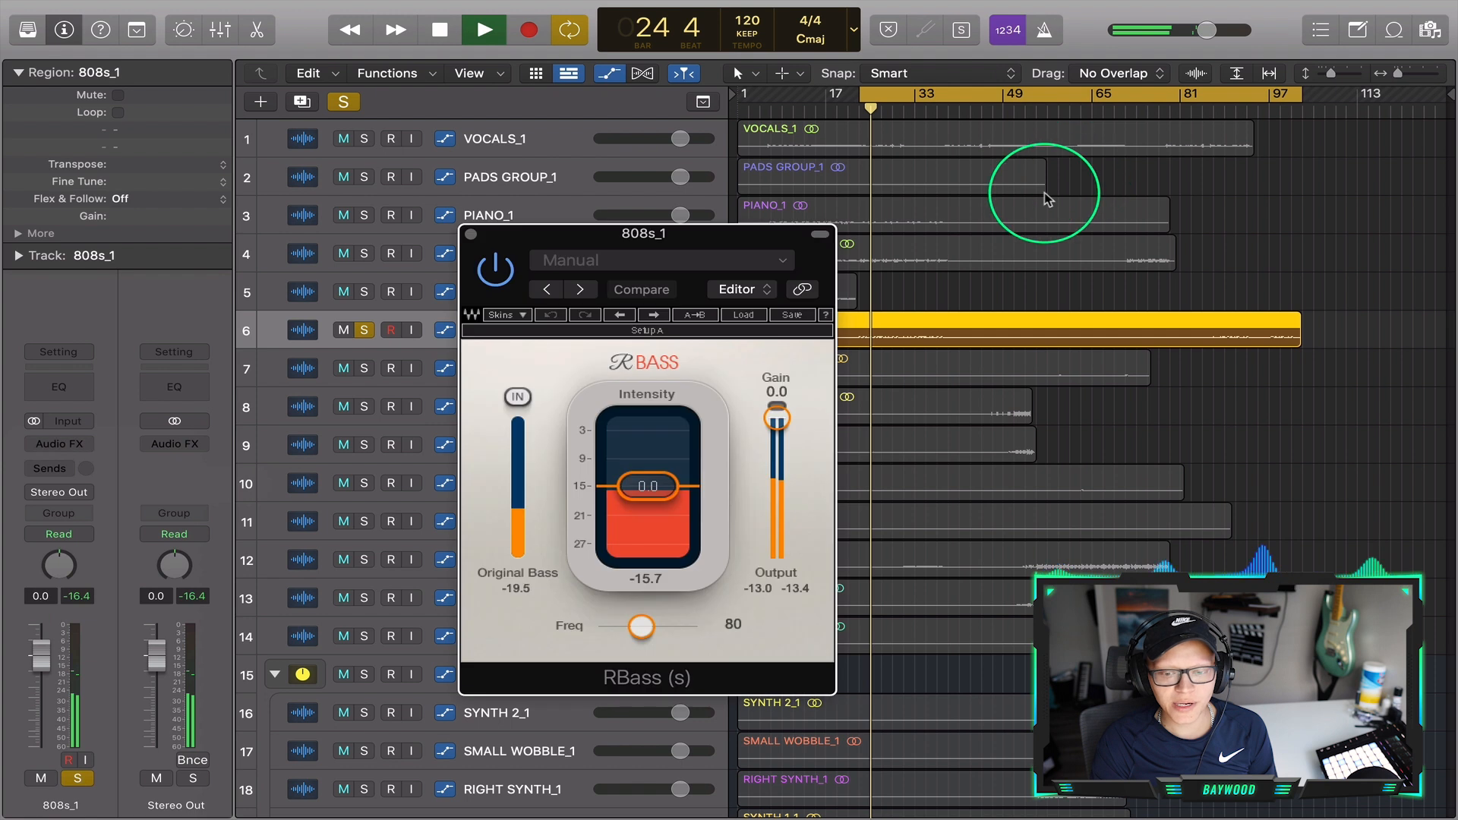
Unsolo 808s_1, audition the RBass presets from the start of the cycle range and load the Bass preset
{"action": "left_click", "coordinate": [581, 289]}
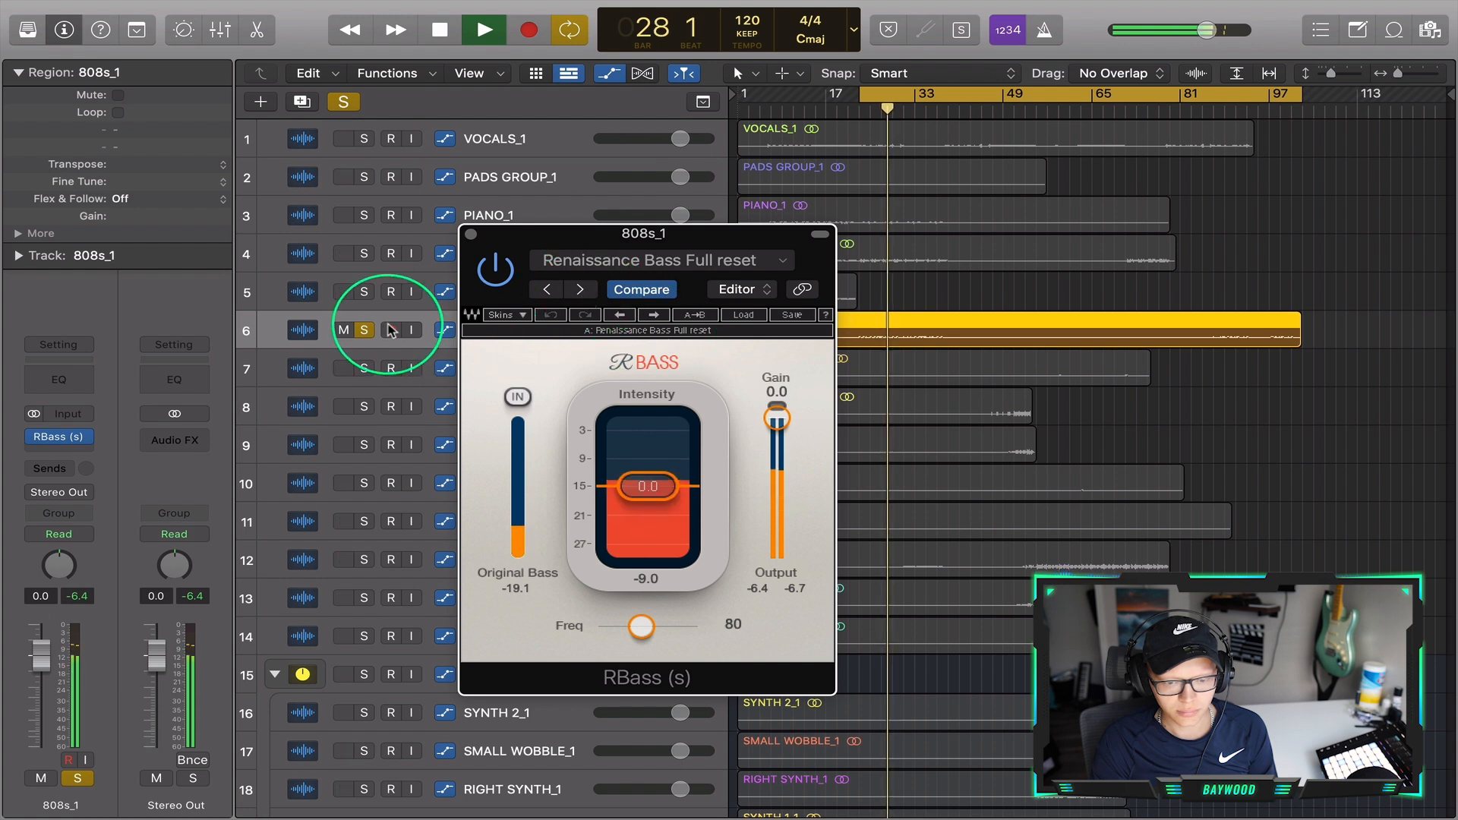
{"action": "left_click", "coordinate": [364, 330]}
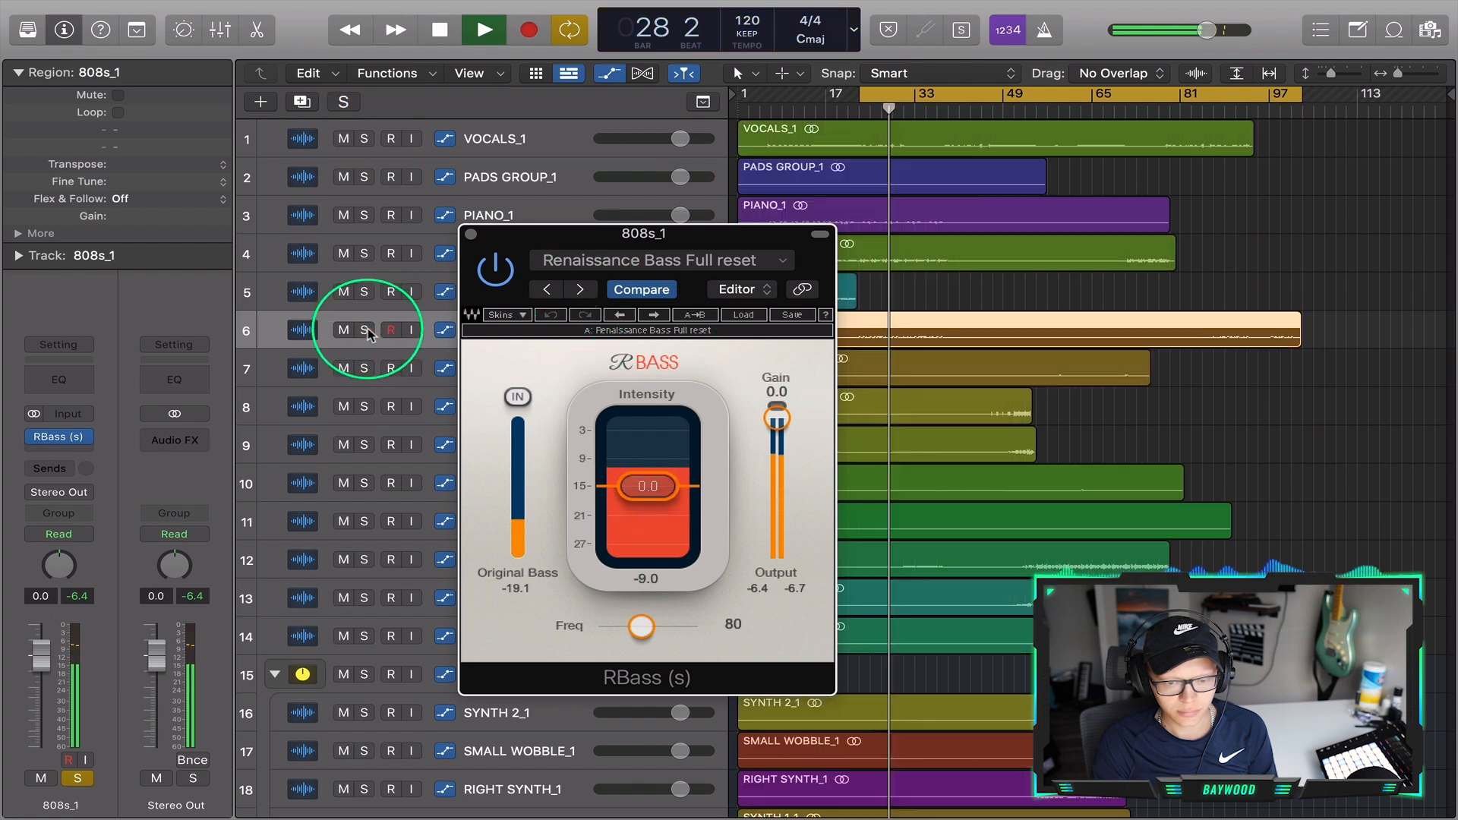
{"action": "left_click", "coordinate": [580, 290]}
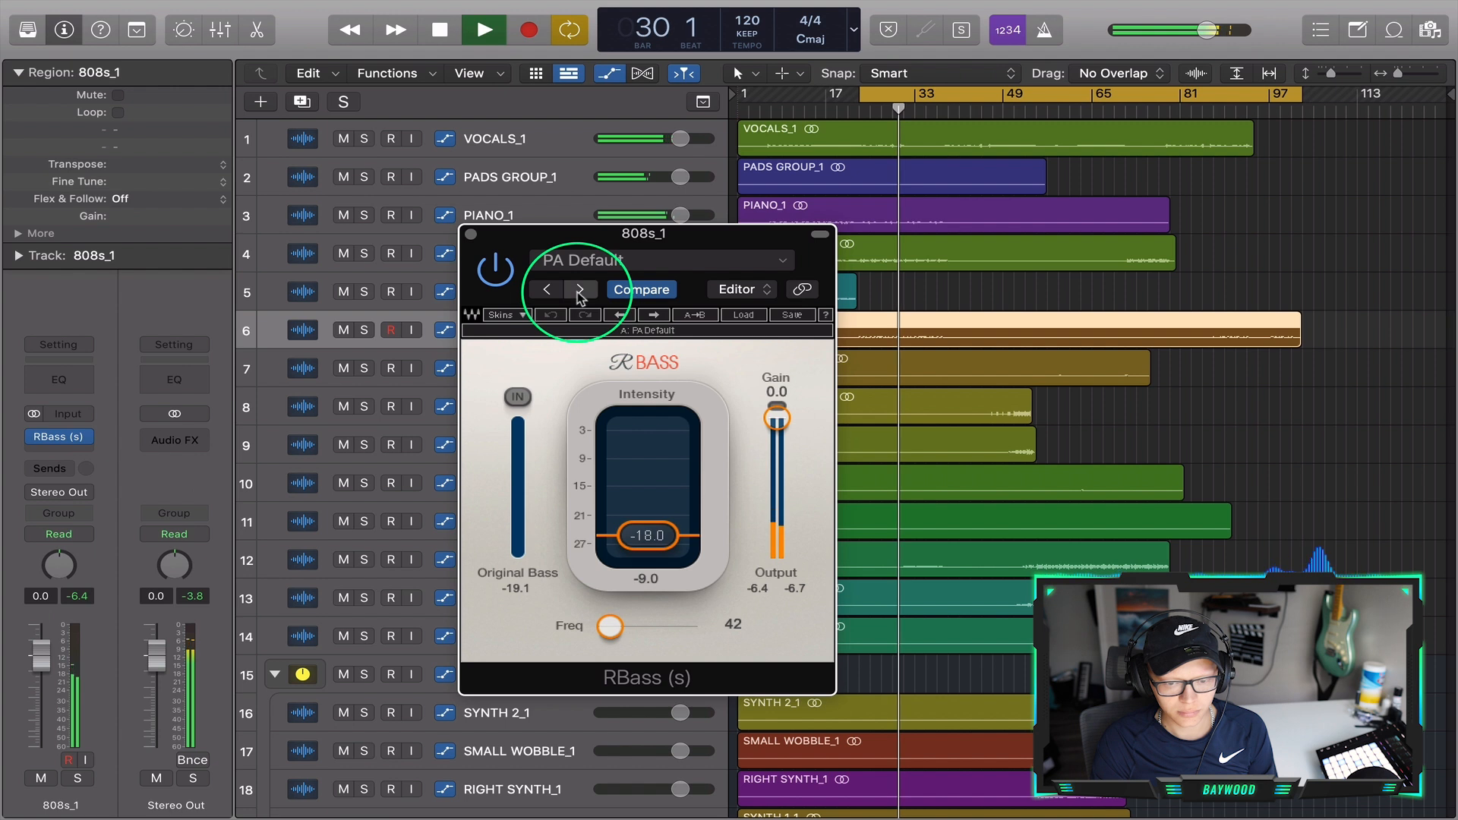
{"action": "left_click", "coordinate": [580, 290]}
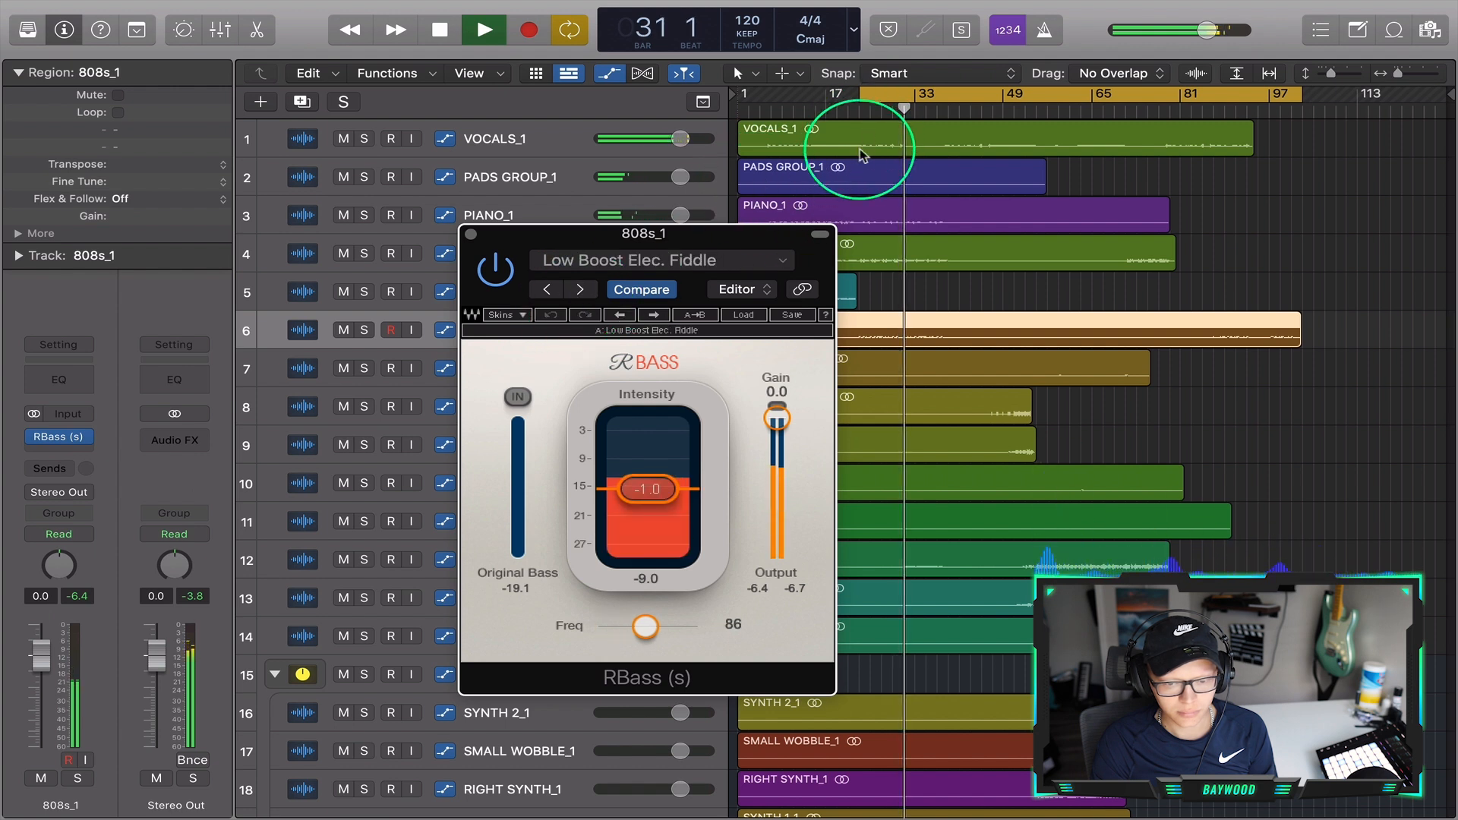
{"action": "left_click", "coordinate": [583, 290]}
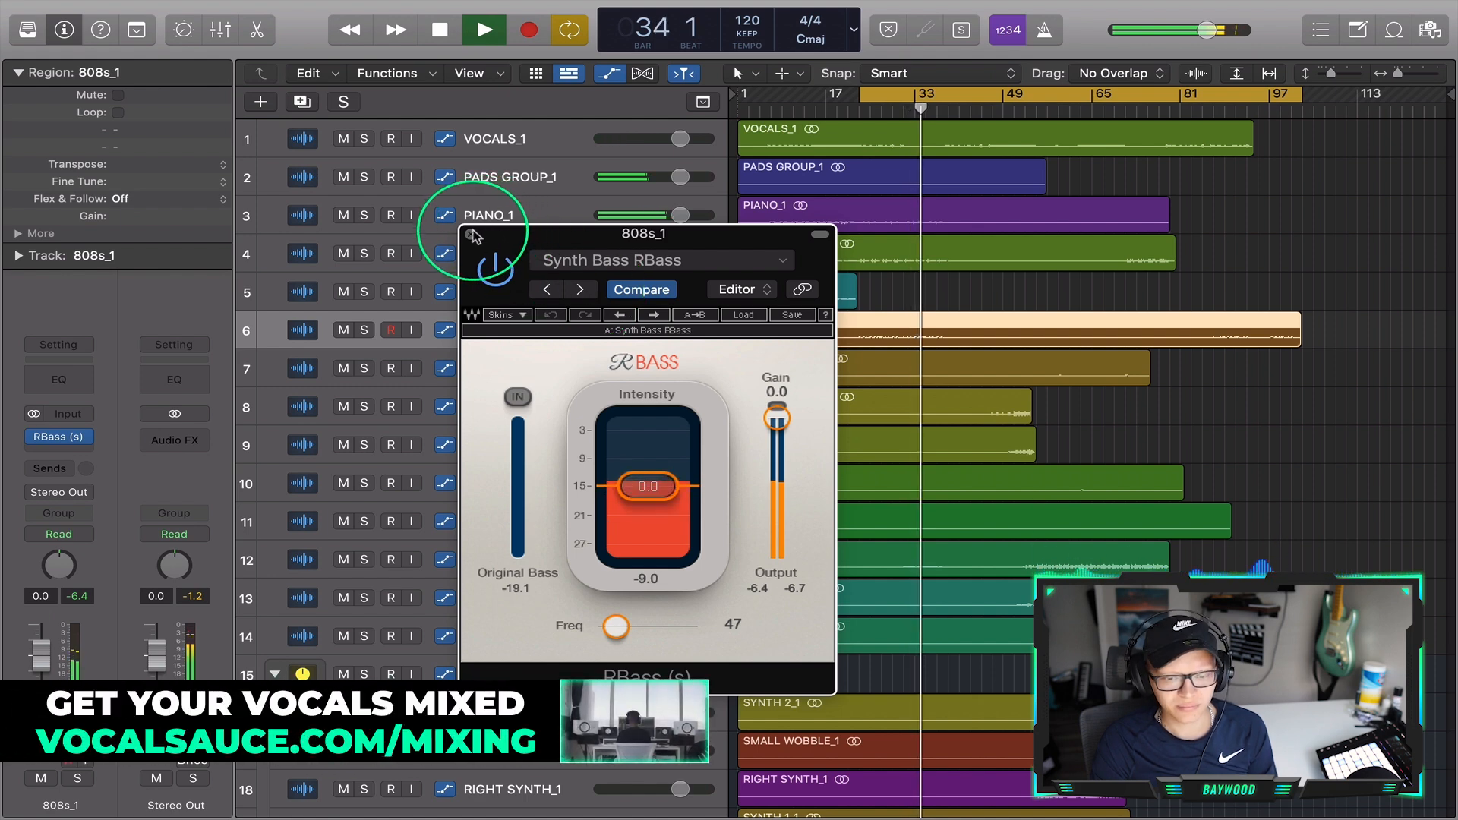
{"action": "left_click", "coordinate": [581, 291]}
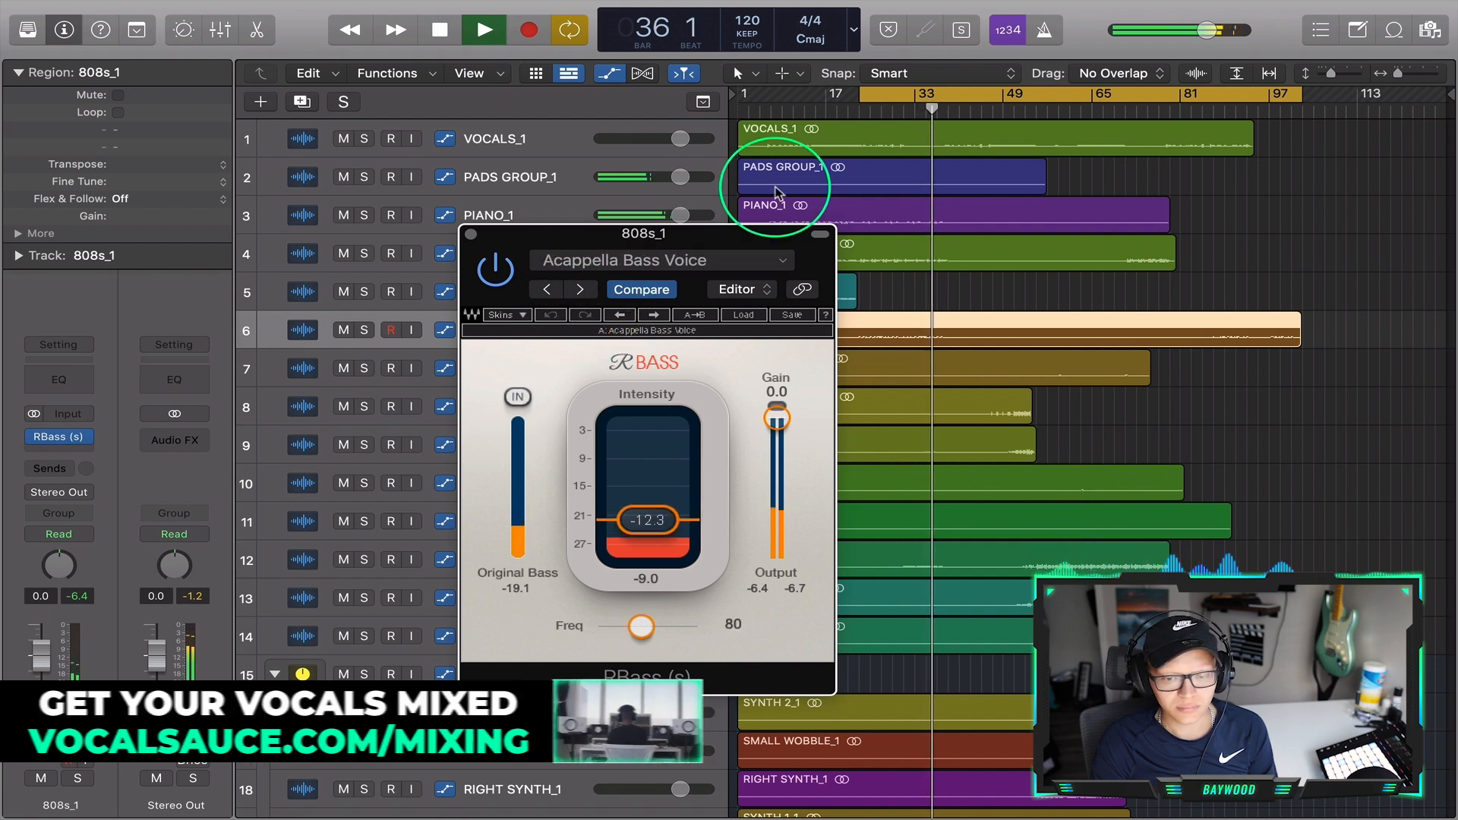
{"action": "left_click", "coordinate": [860, 95]}
{"action": "left_click", "coordinate": [577, 290]}
{"action": "left_click", "coordinate": [581, 291]}
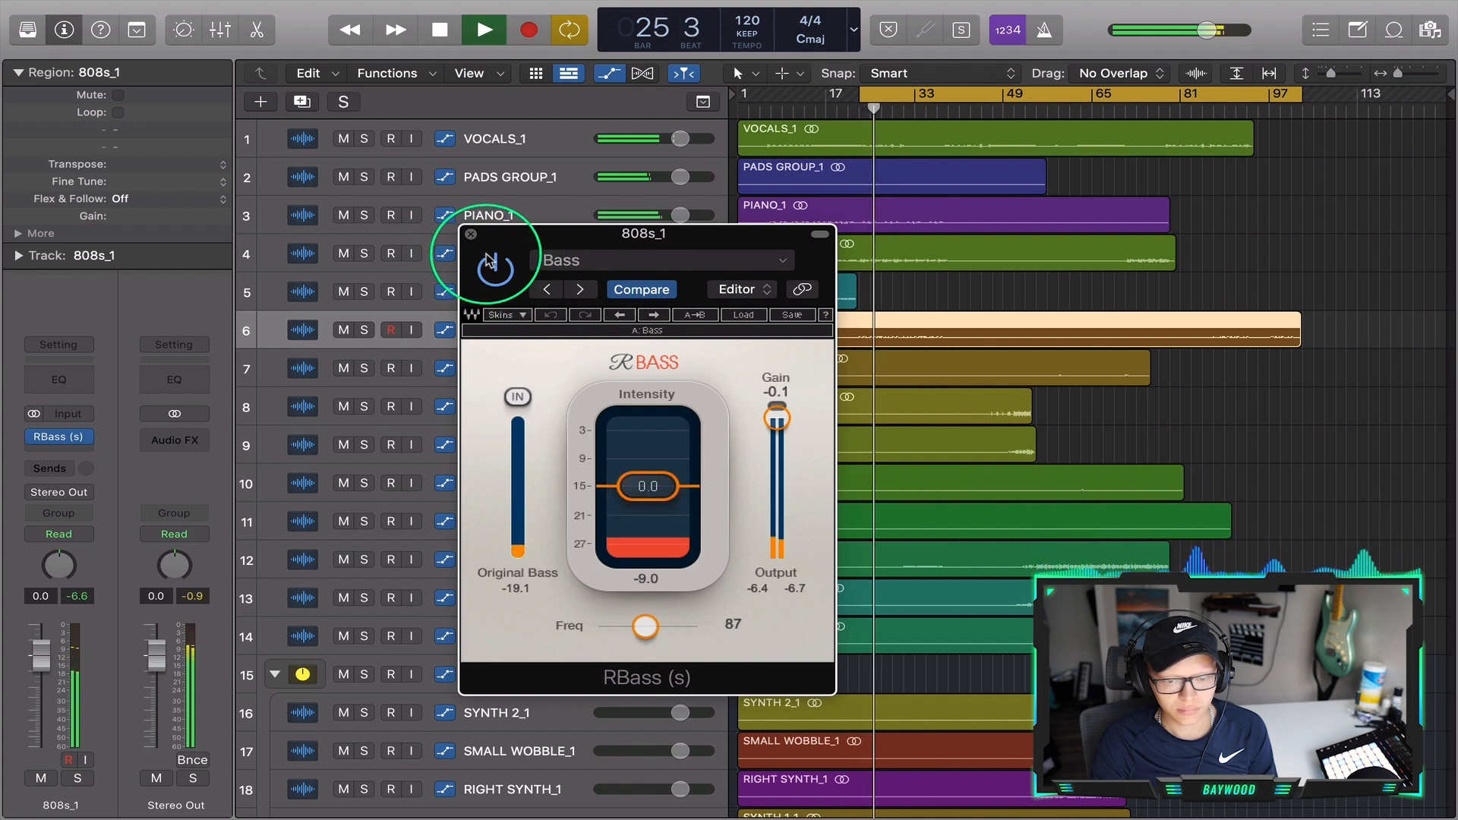
Raise the RBass intensity slightly on 808s_1 and close the plug-in window
{"action": "left_click_drag", "start_coordinate": [647, 486], "coordinate": [645, 472]}
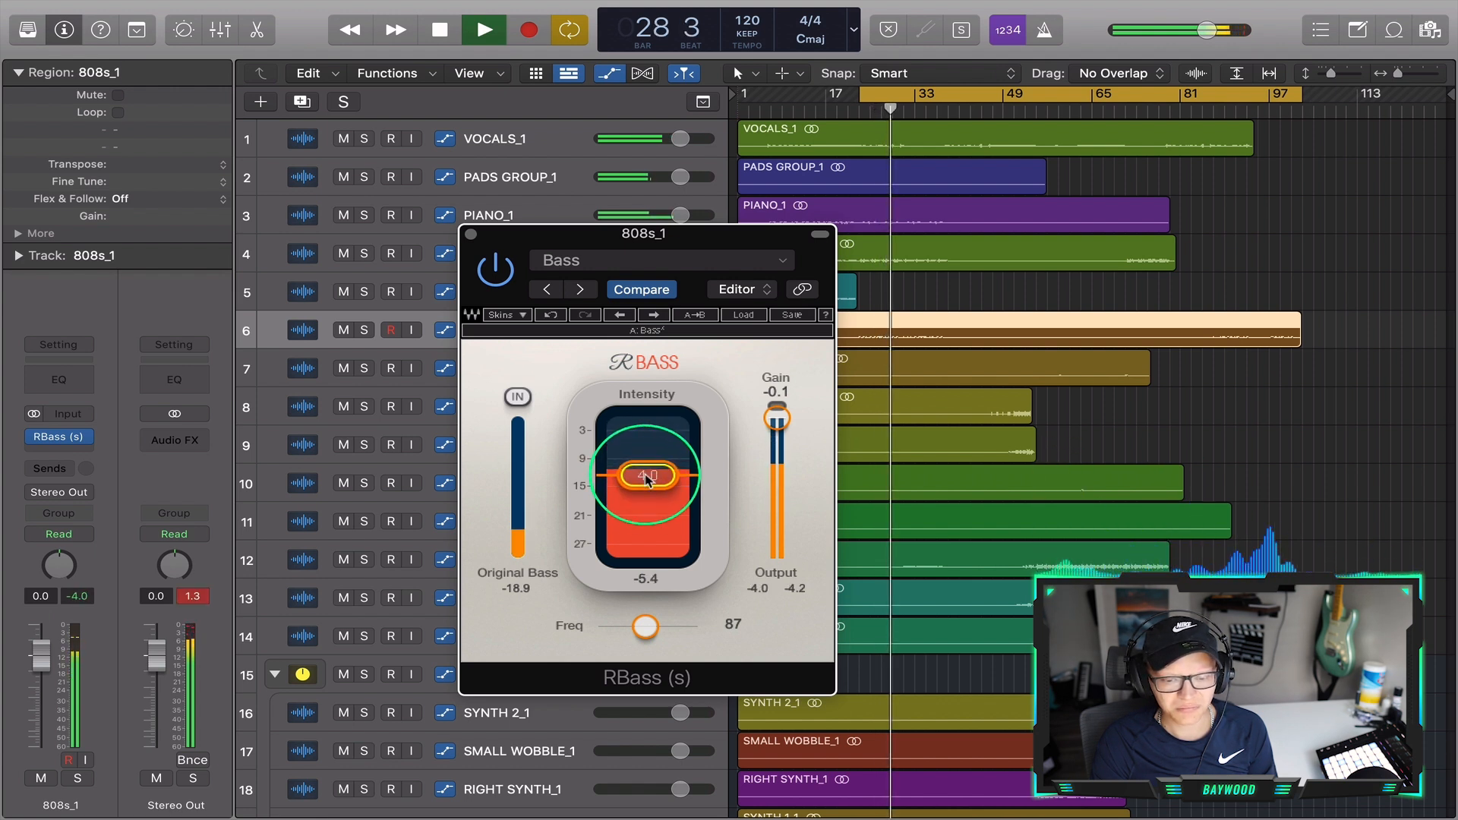
{"action": "left_click", "coordinate": [471, 234]}
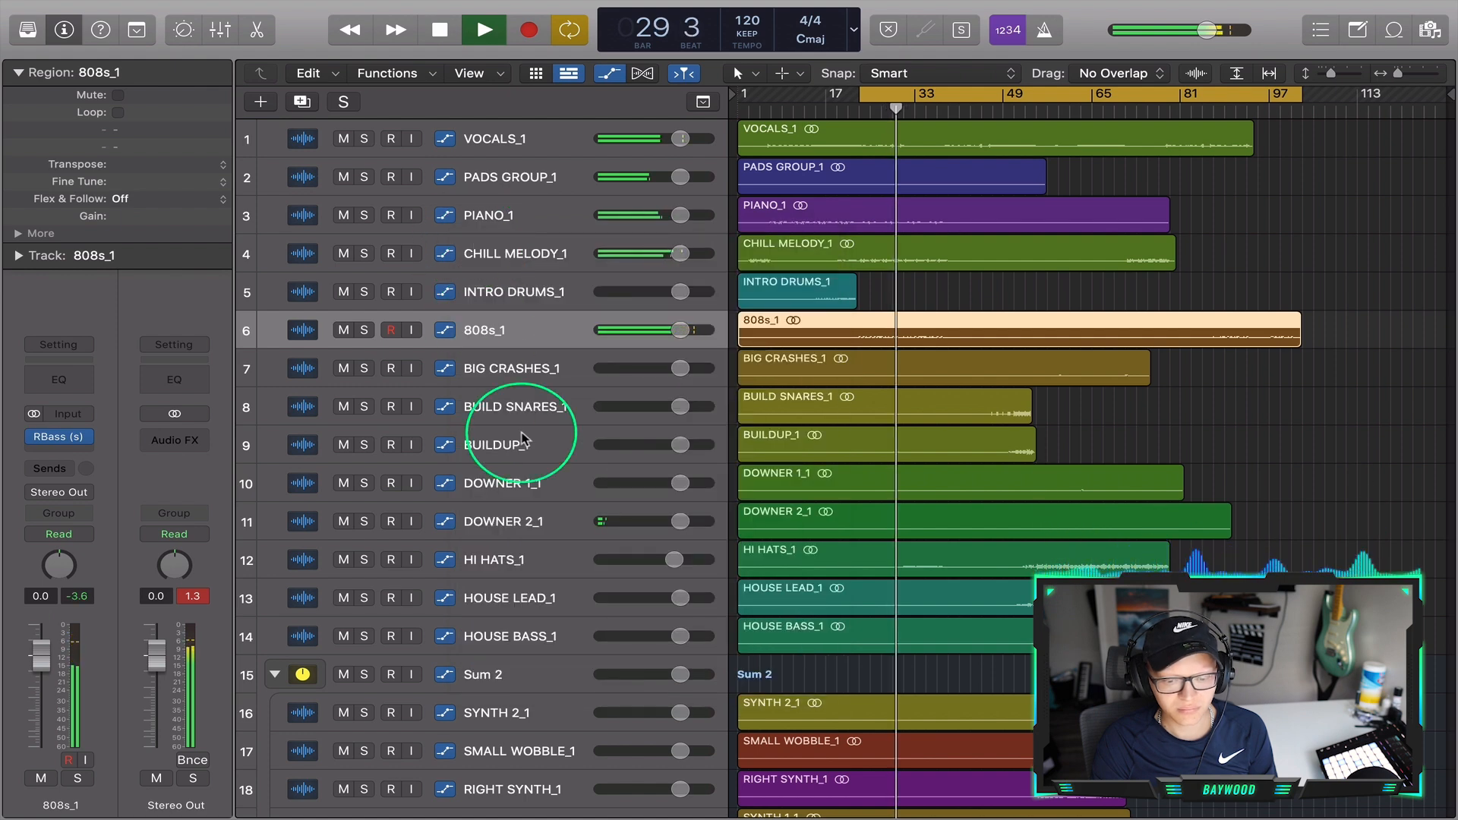
Look through the individual tracks between VOCALS_1 and BUILDUP_1 and check their channel strips
{"action": "scroll", "coordinate": [522, 439], "scroll_direction": "down", "scroll_amount": 5}
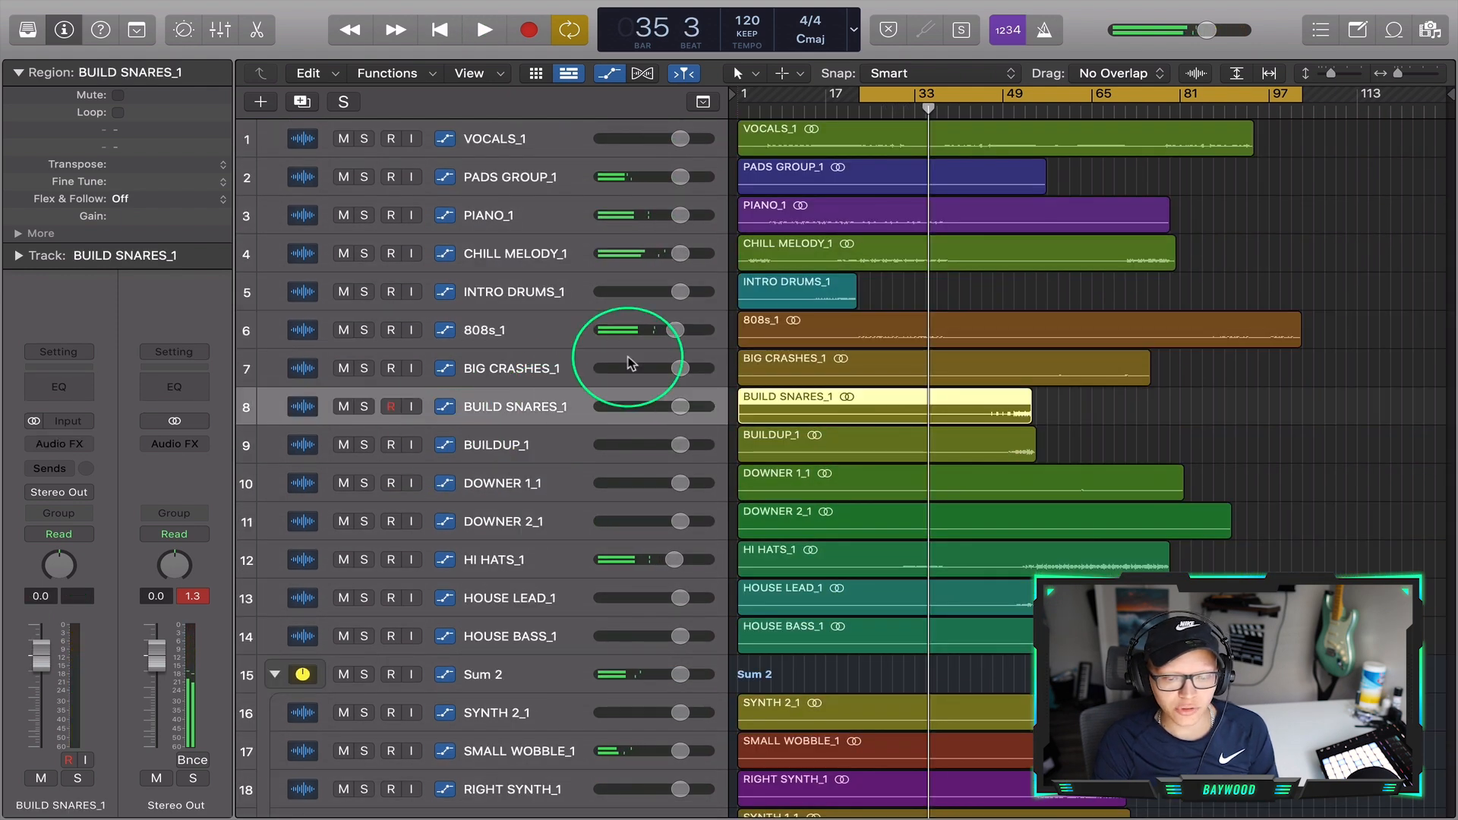
{"action": "left_click", "coordinate": [553, 288]}
{"action": "left_click", "coordinate": [535, 205]}
{"action": "left_click", "coordinate": [536, 146]}
{"action": "left_click", "coordinate": [536, 181]}
{"action": "left_click", "coordinate": [535, 218]}
{"action": "left_click", "coordinate": [535, 241]}
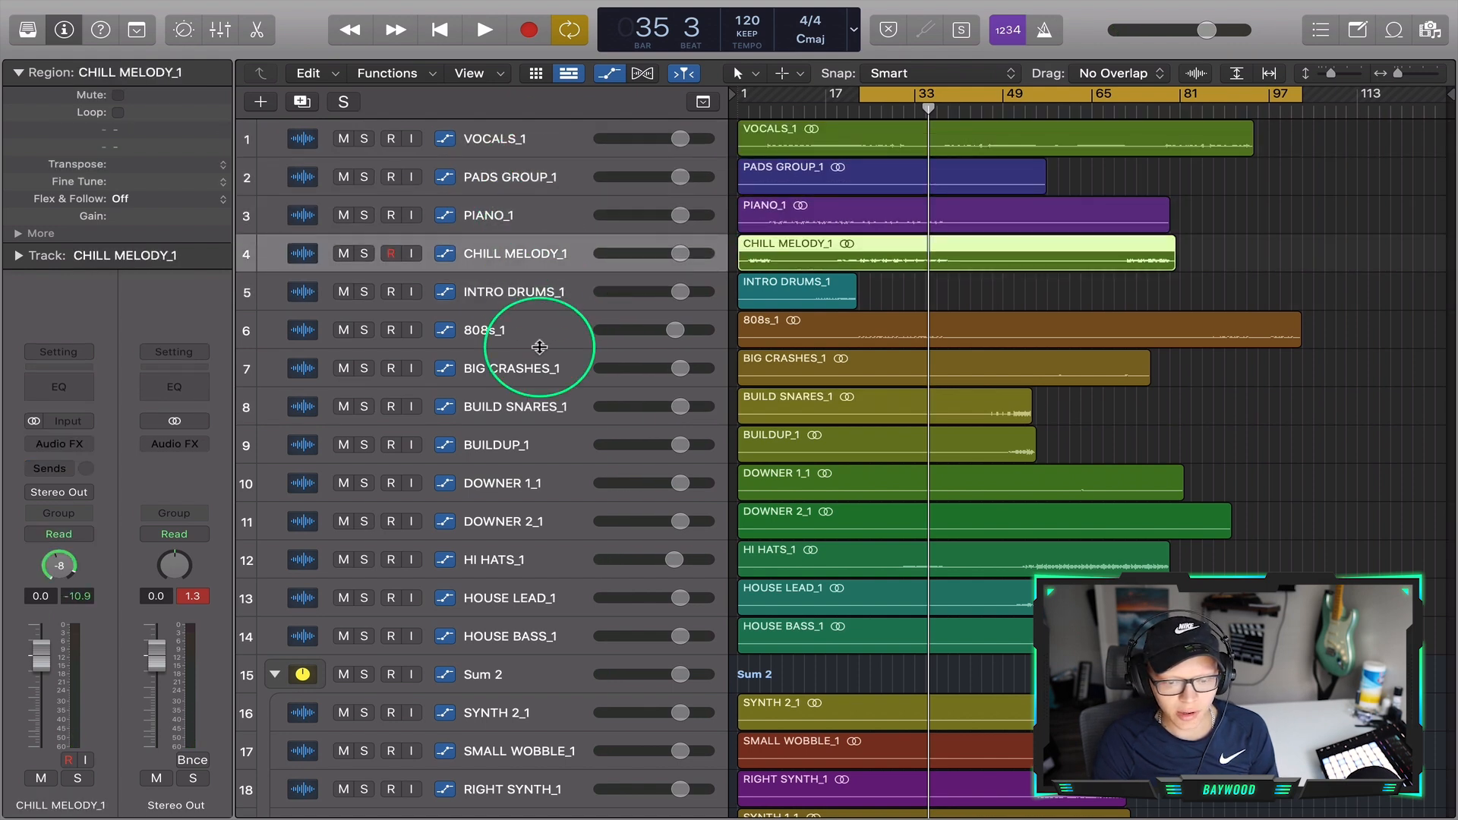
{"action": "left_click", "coordinate": [538, 334]}
{"action": "left_click", "coordinate": [551, 444]}
{"action": "scroll", "coordinate": [552, 442], "scroll_direction": "down", "scroll_amount": 1}
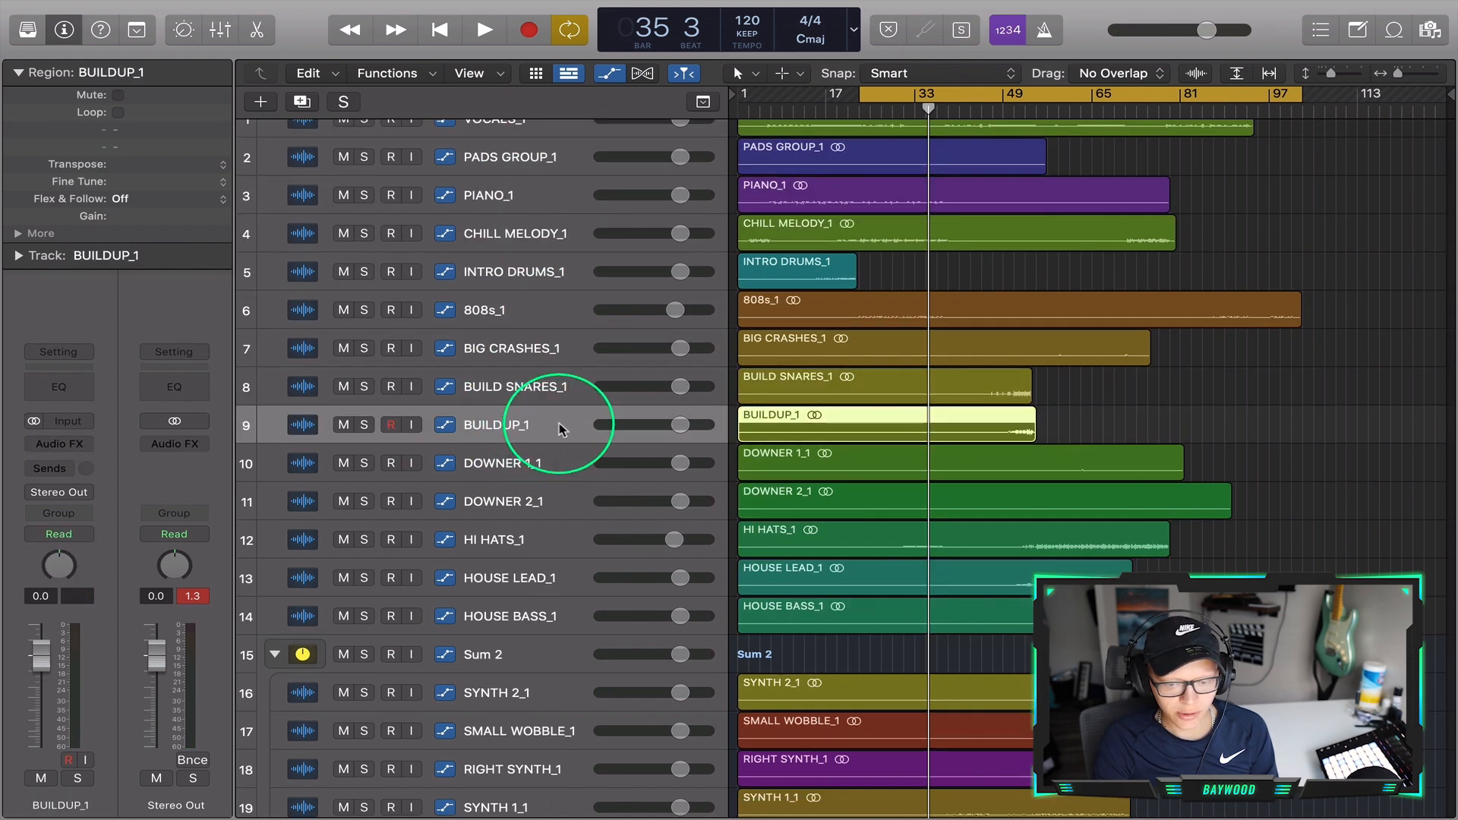
Create a summing track stack from the BUILDUP_1 track
{"action": "right_click", "coordinate": [560, 430]}
{"action": "left_click", "coordinate": [607, 538]}
{"action": "left_click", "coordinate": [869, 138]}
Gather the downer, build snare, toms and snare roll tracks in the Sum 3 stack and place HI HATS_1 above 808s_1
{"action": "left_click_drag", "start_coordinate": [531, 384], "coordinate": [550, 434]}
{"action": "left_click", "coordinate": [550, 379]}
{"action": "left_click_drag", "start_coordinate": [510, 504], "coordinate": [483, 449]}
{"action": "left_click_drag", "start_coordinate": [531, 537], "coordinate": [501, 414]}
{"action": "left_click_drag", "start_coordinate": [524, 596], "coordinate": [516, 307]}
{"action": "scroll", "coordinate": [559, 488], "scroll_direction": "down", "scroll_amount": 15}
{"action": "left_click", "coordinate": [521, 707]}
{"action": "left_click_drag", "start_coordinate": [521, 708], "coordinate": [524, 126]}
{"action": "left_click_drag", "start_coordinate": [547, 710], "coordinate": [529, 253]}
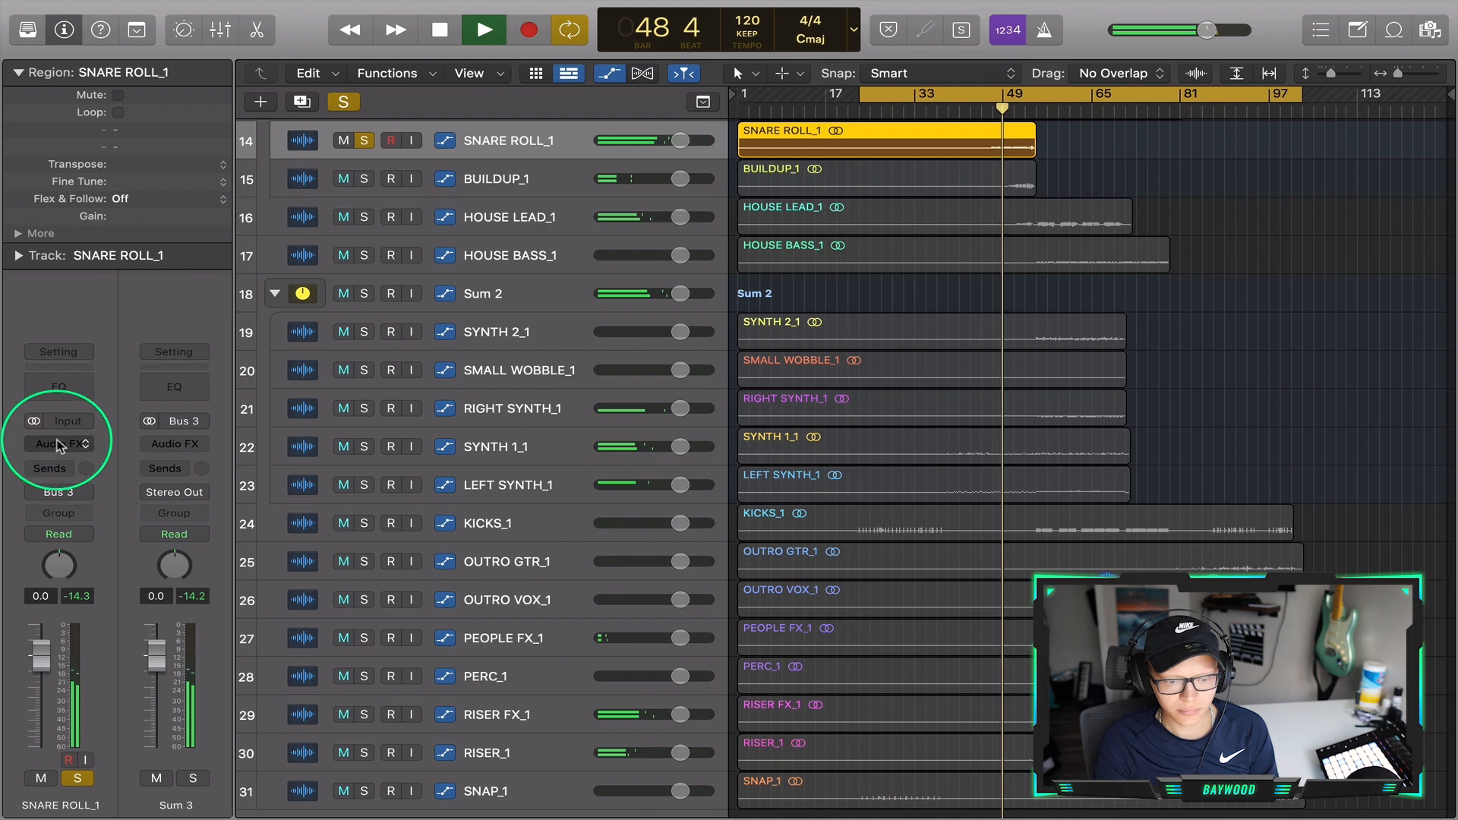
Insert the Native Instruments Transient Master plug-in on the SNARE ROLL_1 track
{"action": "left_click", "coordinate": [58, 443]}
{"action": "mouse_move", "coordinate": [114, 788]}
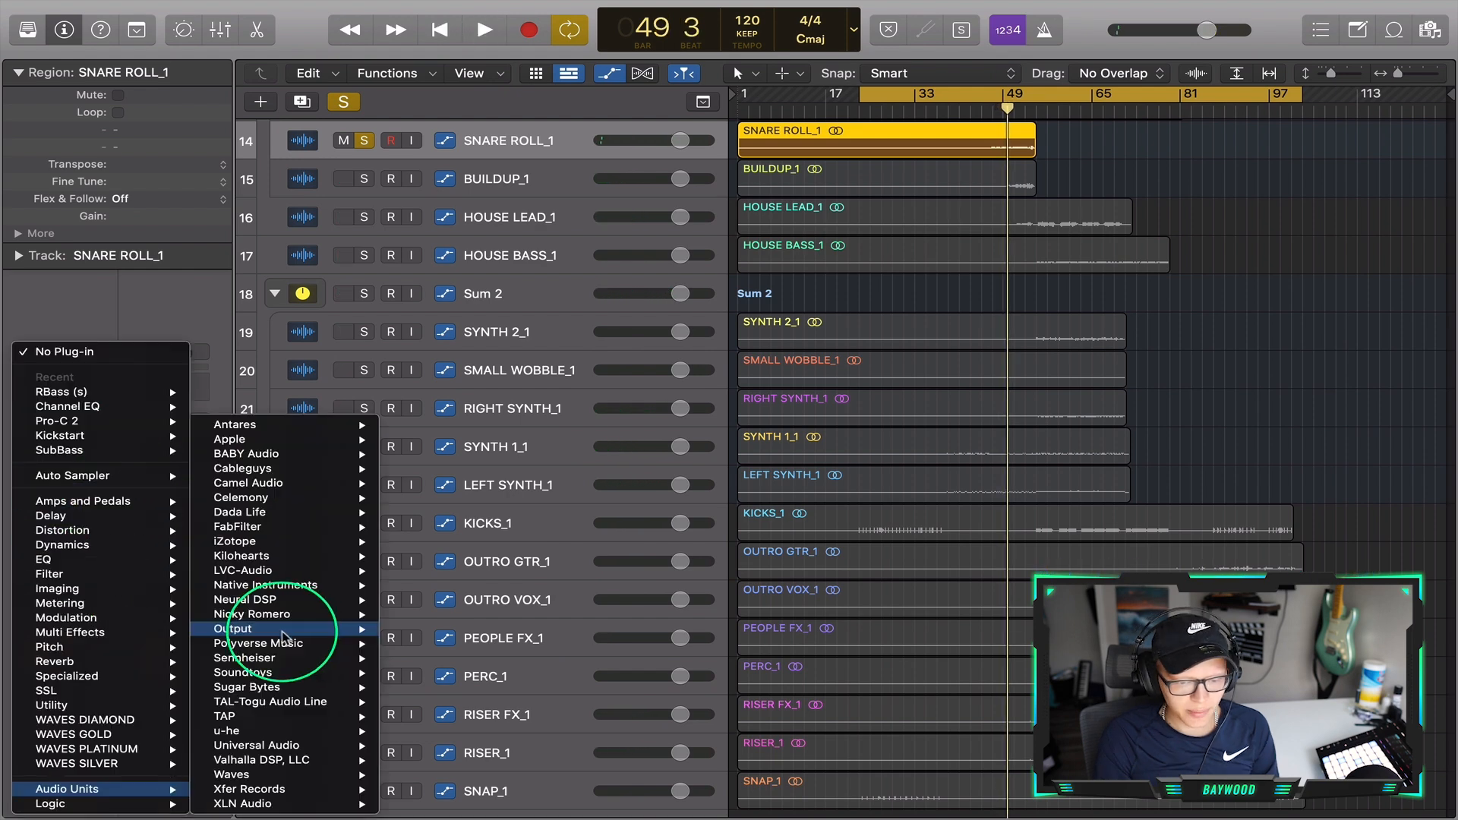
{"action": "mouse_move", "coordinate": [304, 585]}
{"action": "mouse_move", "coordinate": [513, 644]}
{"action": "left_click", "coordinate": [563, 642]}
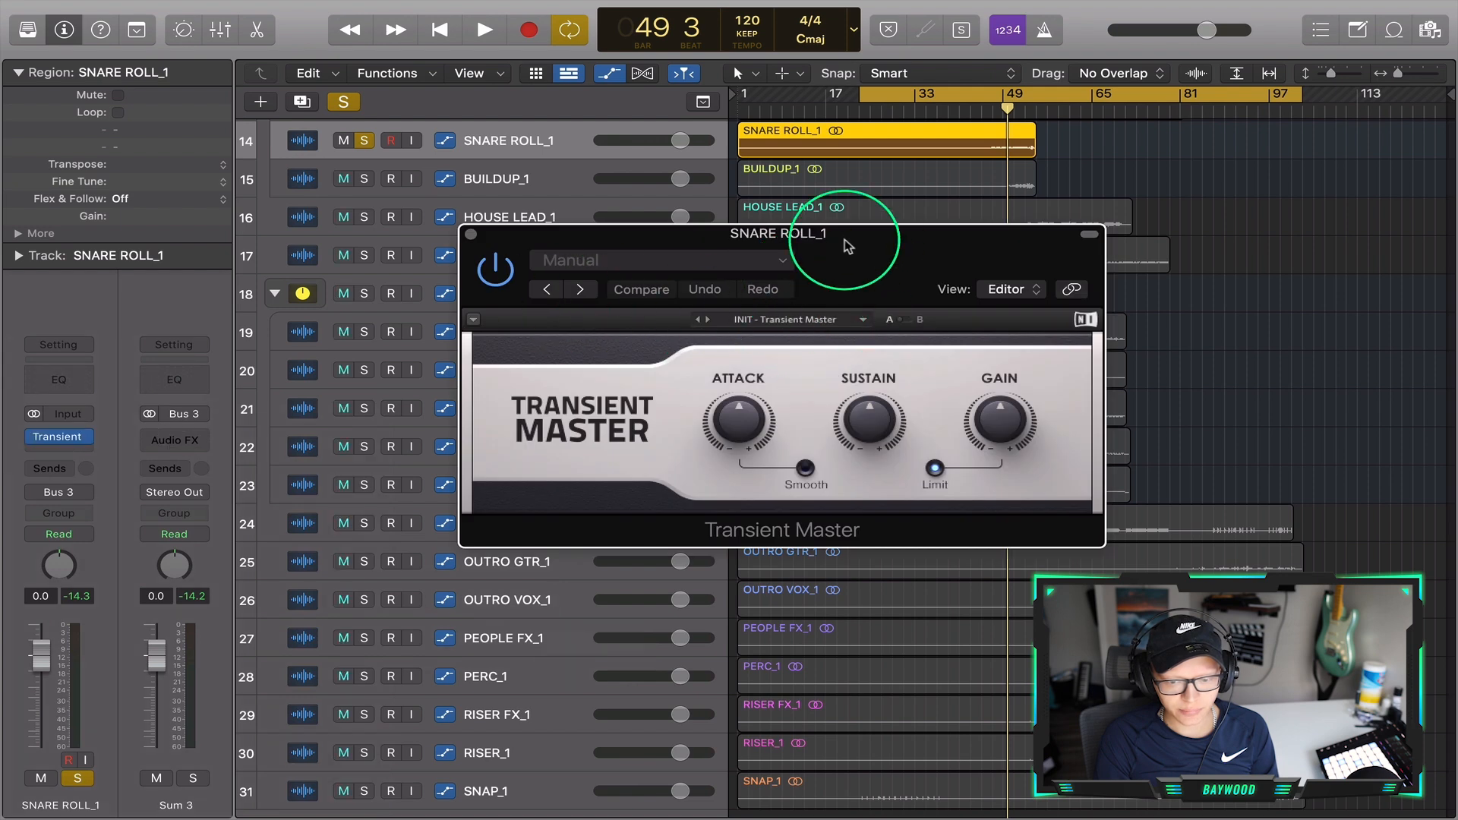
Load the Punch preset in Transient Master during playback, close the plug-in and clear the SNARE ROLL_1 solo
{"action": "key", "text": "space"}
{"action": "left_click", "coordinate": [495, 269]}
{"action": "left_click", "coordinate": [707, 318]}
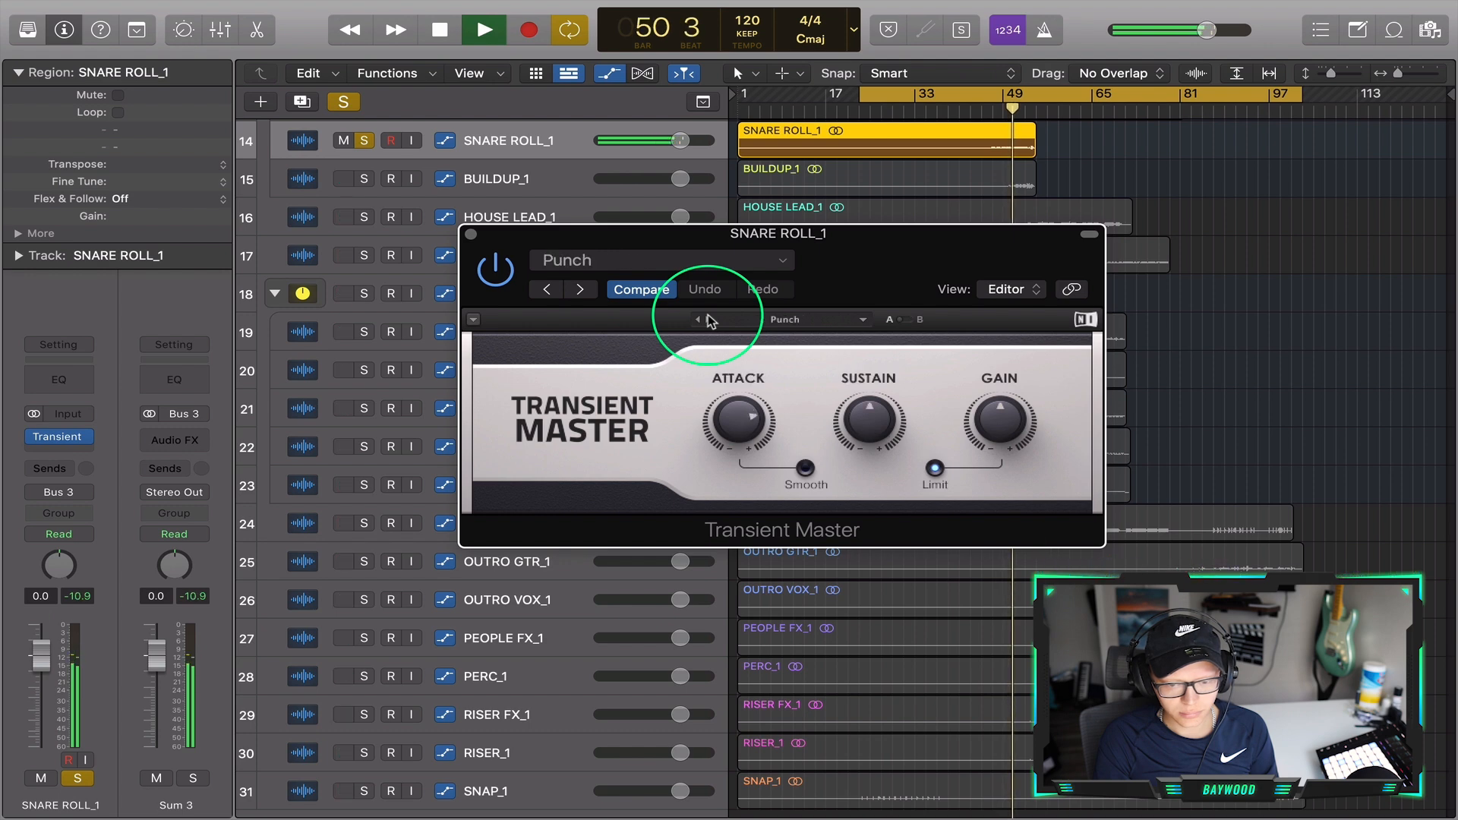
{"action": "left_click", "coordinate": [471, 234]}
{"action": "left_click", "coordinate": [344, 102]}
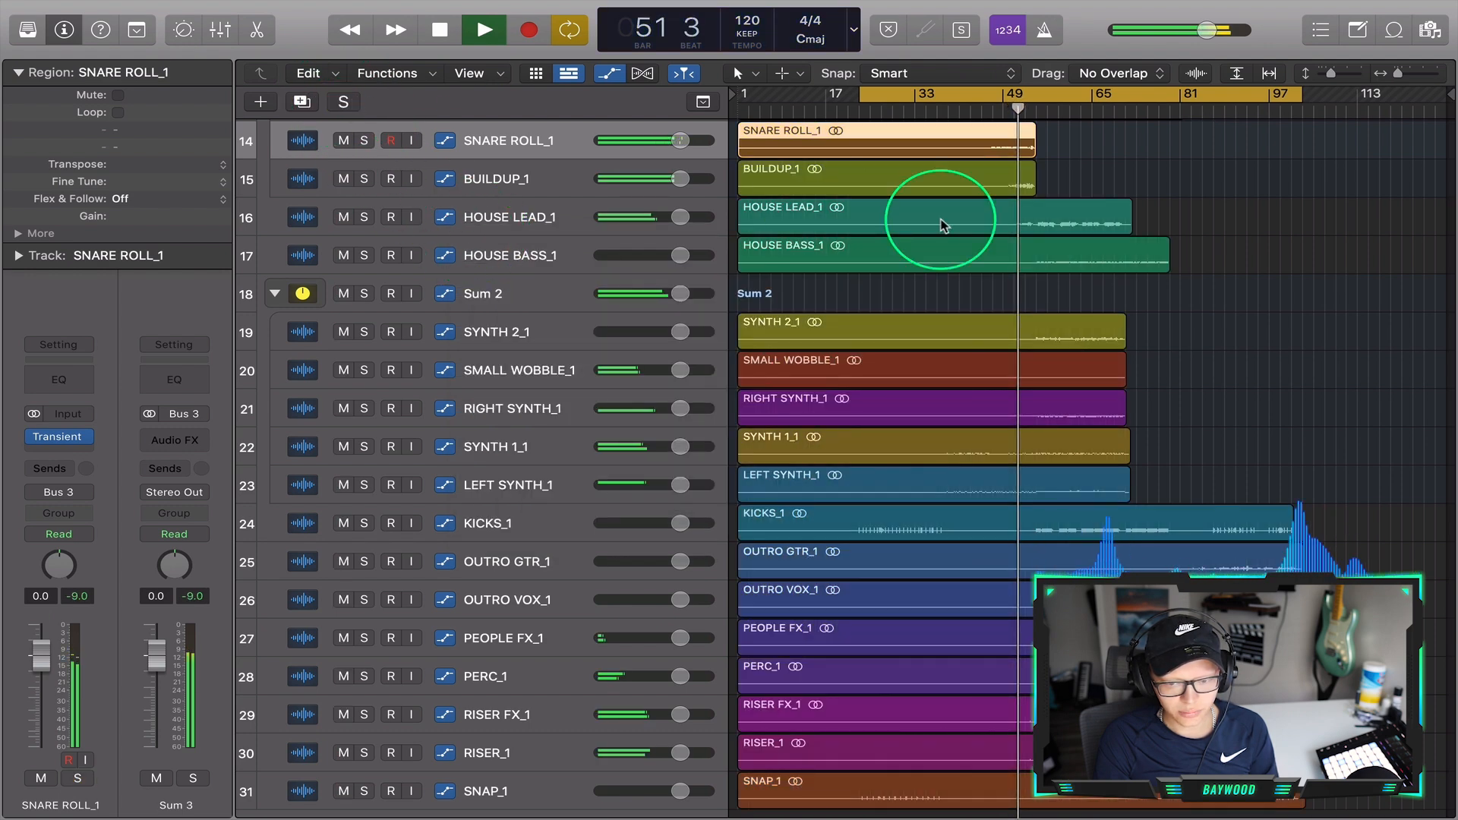
Solo BUILDUP_1 briefly to hear the build-up on its own and turn its solo off again
{"action": "scroll", "coordinate": [942, 218], "scroll_direction": "up", "scroll_amount": 5}
{"action": "key", "text": "super+Right"}
{"action": "key", "text": "super+Right"}
{"action": "left_click", "coordinate": [364, 378]}
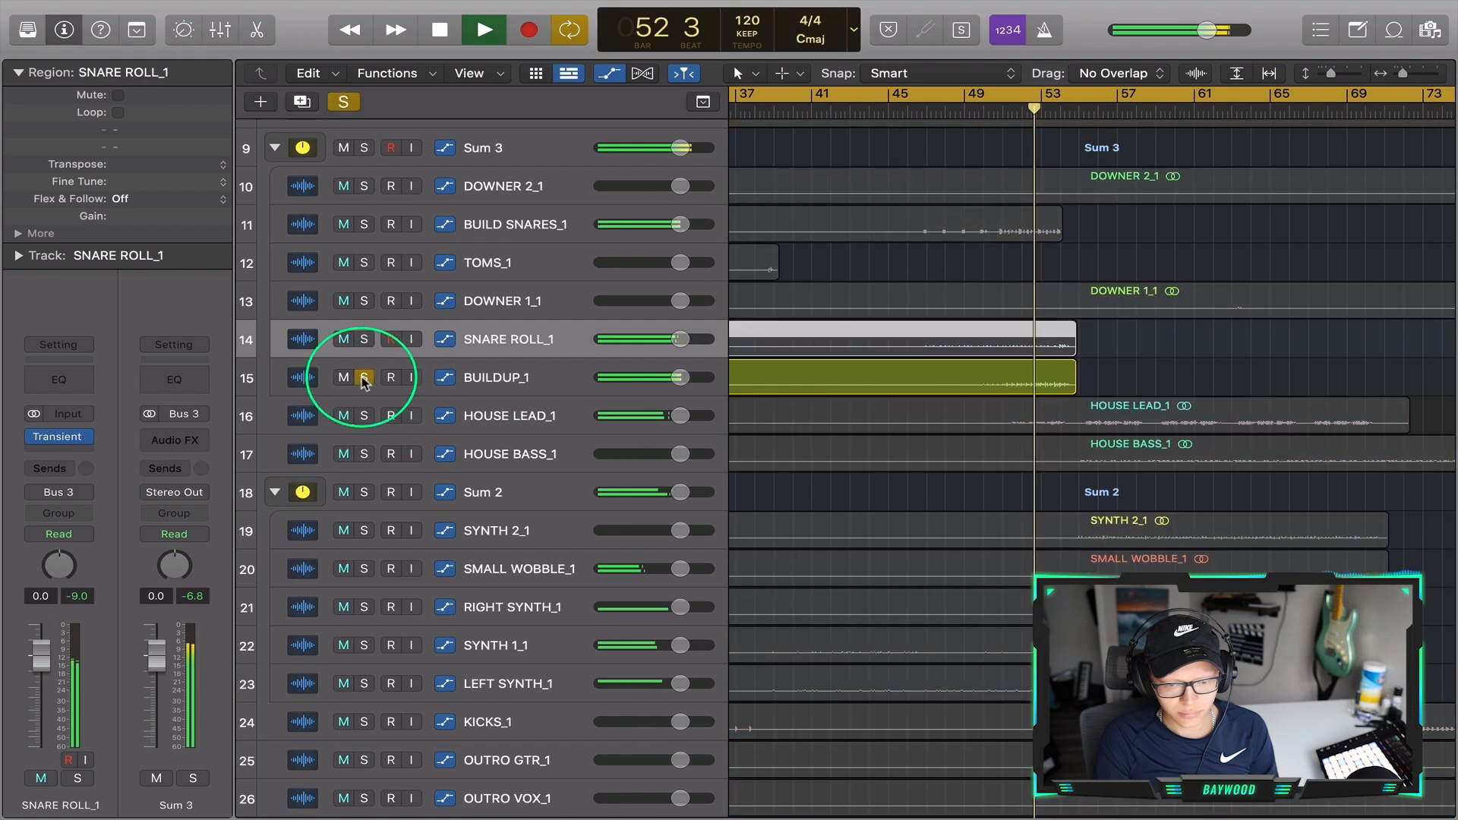
{"action": "left_click", "coordinate": [364, 377]}
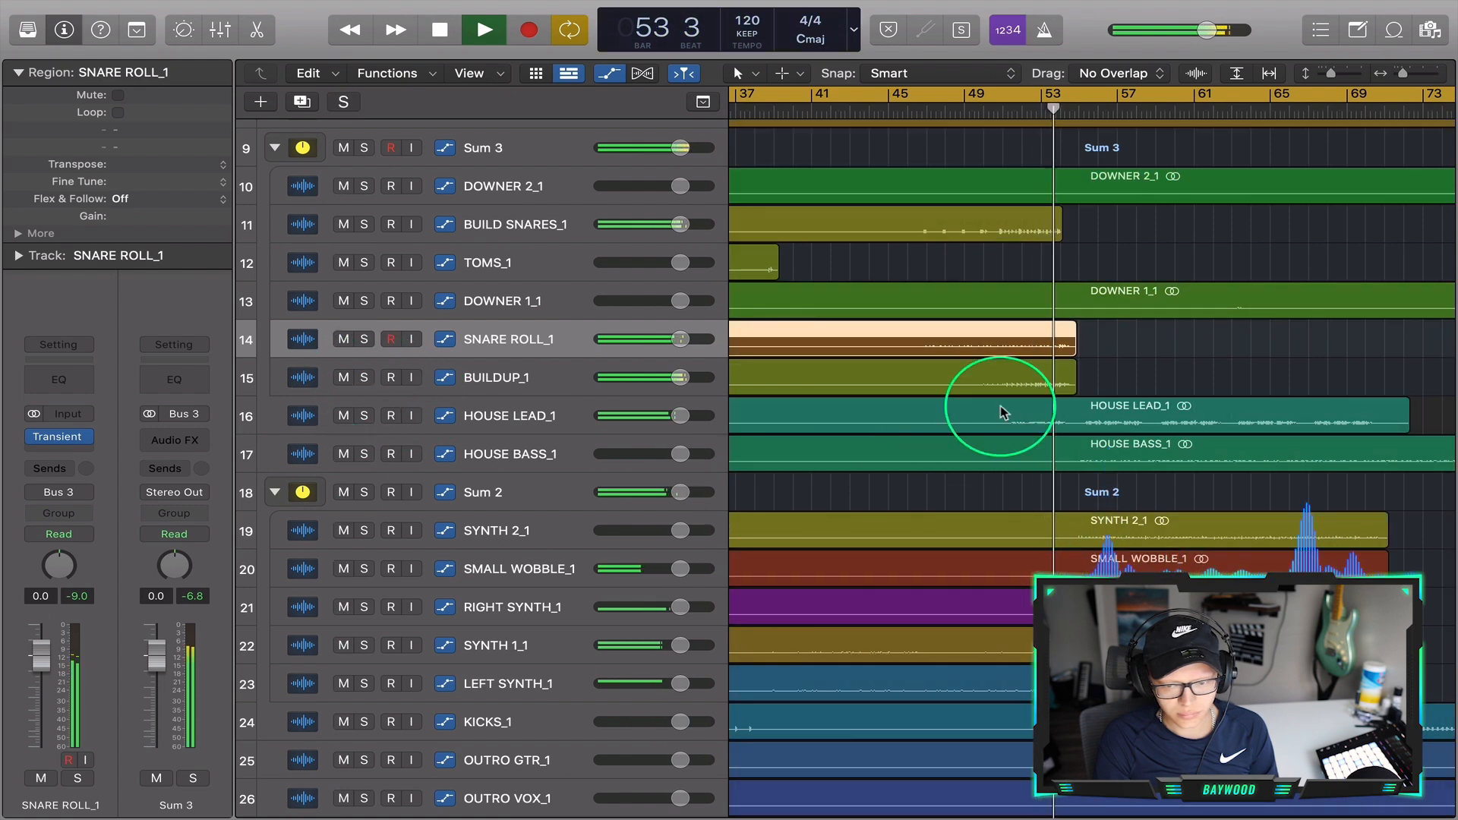
{"action": "scroll", "coordinate": [1003, 412], "scroll_direction": "up", "scroll_amount": 5}
{"action": "scroll", "coordinate": [1003, 413], "scroll_direction": "down", "scroll_amount": 10}
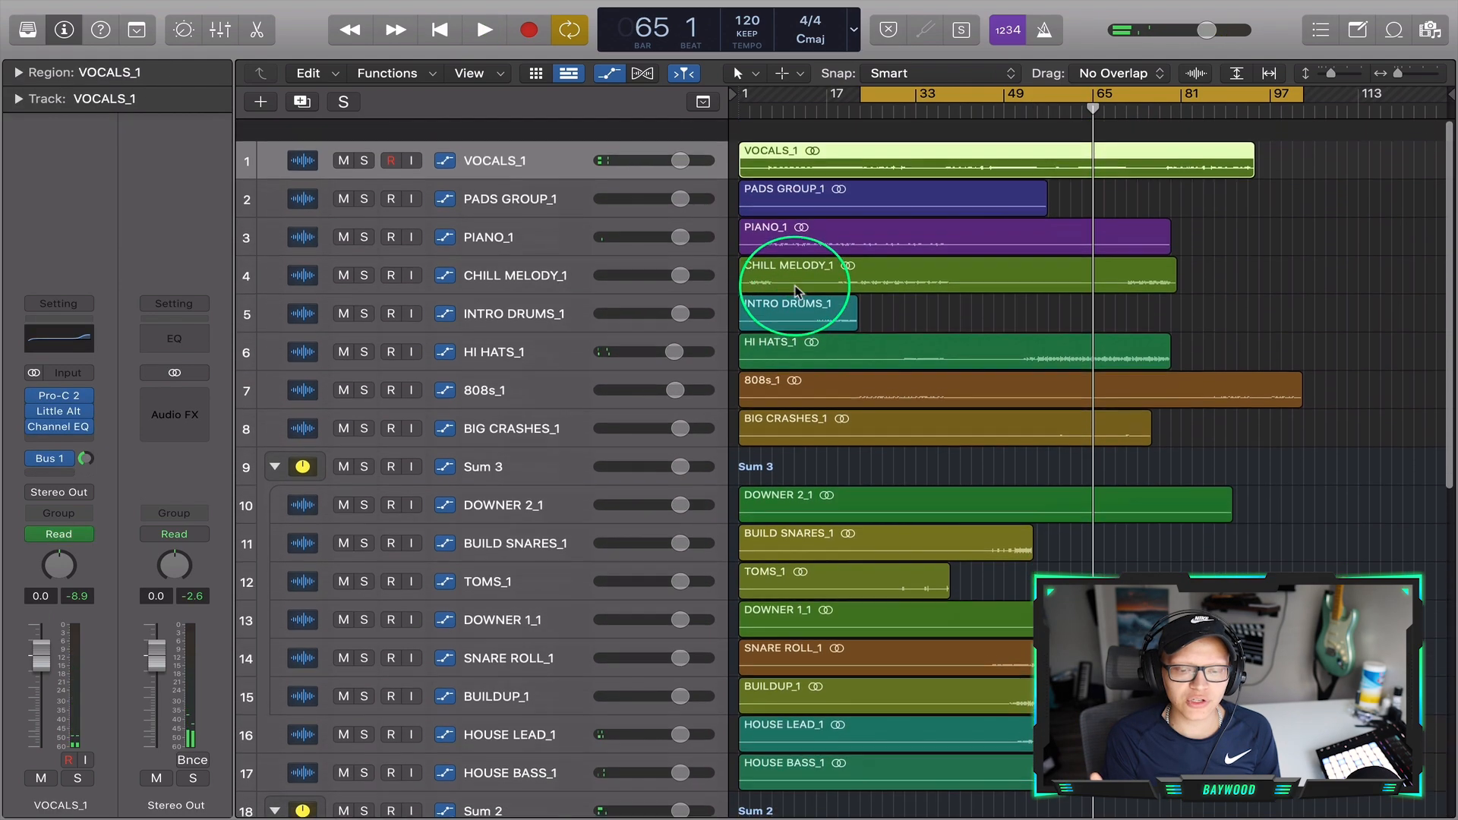
{"action": "scroll", "coordinate": [797, 292], "scroll_direction": "down", "scroll_amount": 10}
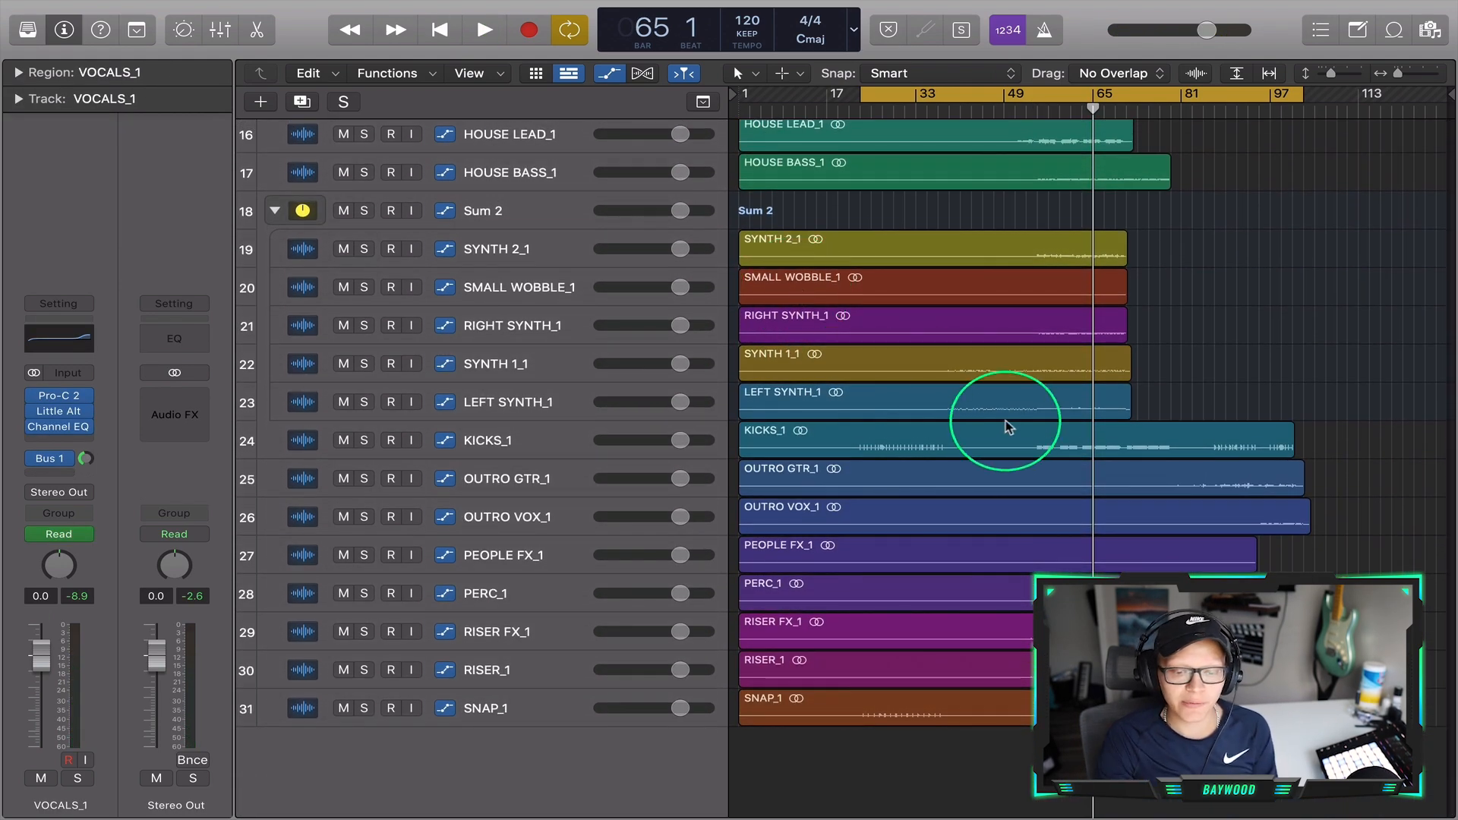
{"action": "scroll", "coordinate": [1017, 430], "scroll_direction": "down", "scroll_amount": 1}
{"action": "scroll", "coordinate": [1018, 430], "scroll_direction": "up", "scroll_amount": 1}
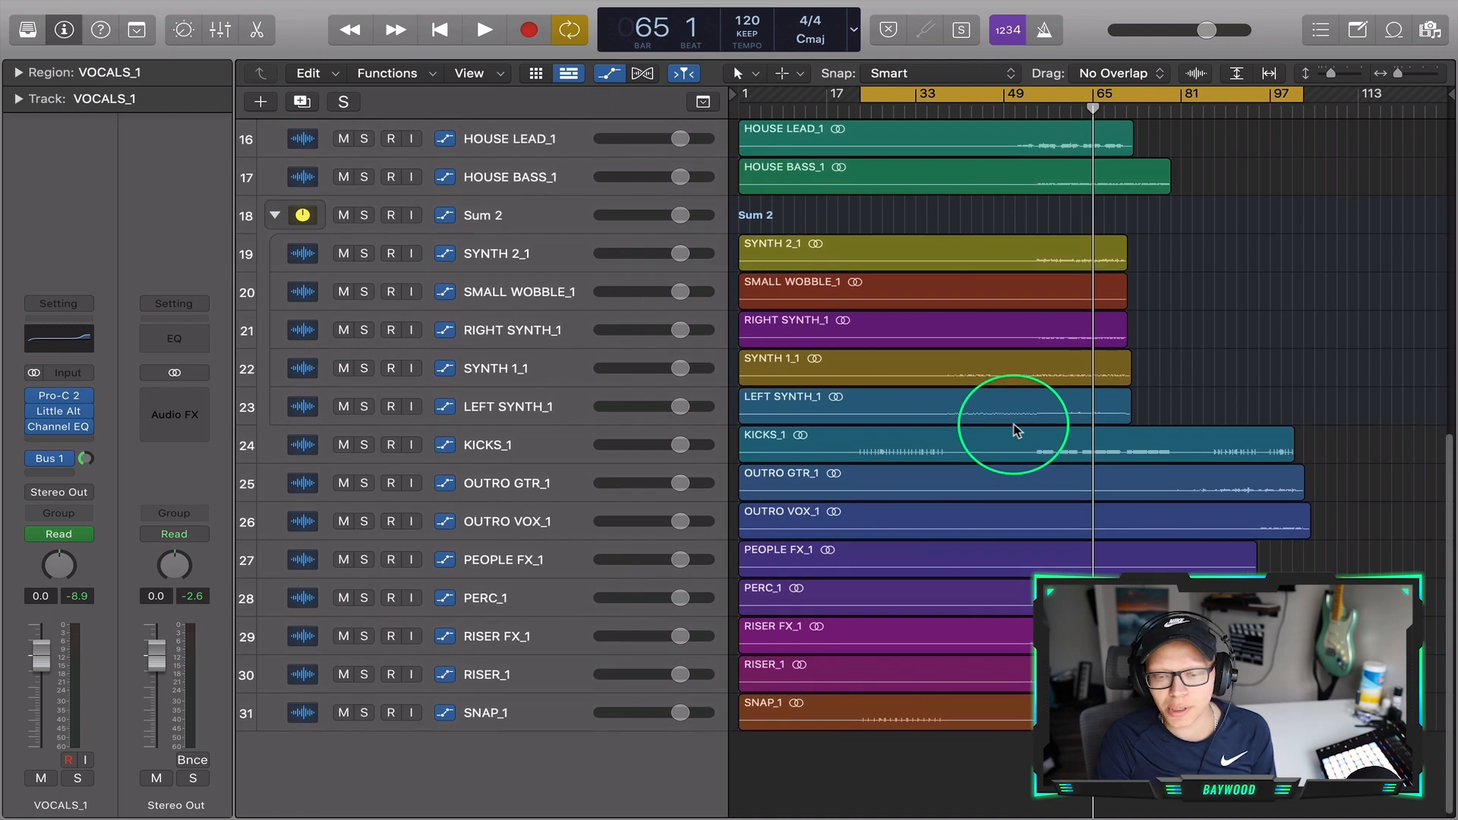
{"action": "scroll", "coordinate": [1016, 429], "scroll_direction": "up", "scroll_amount": 10}
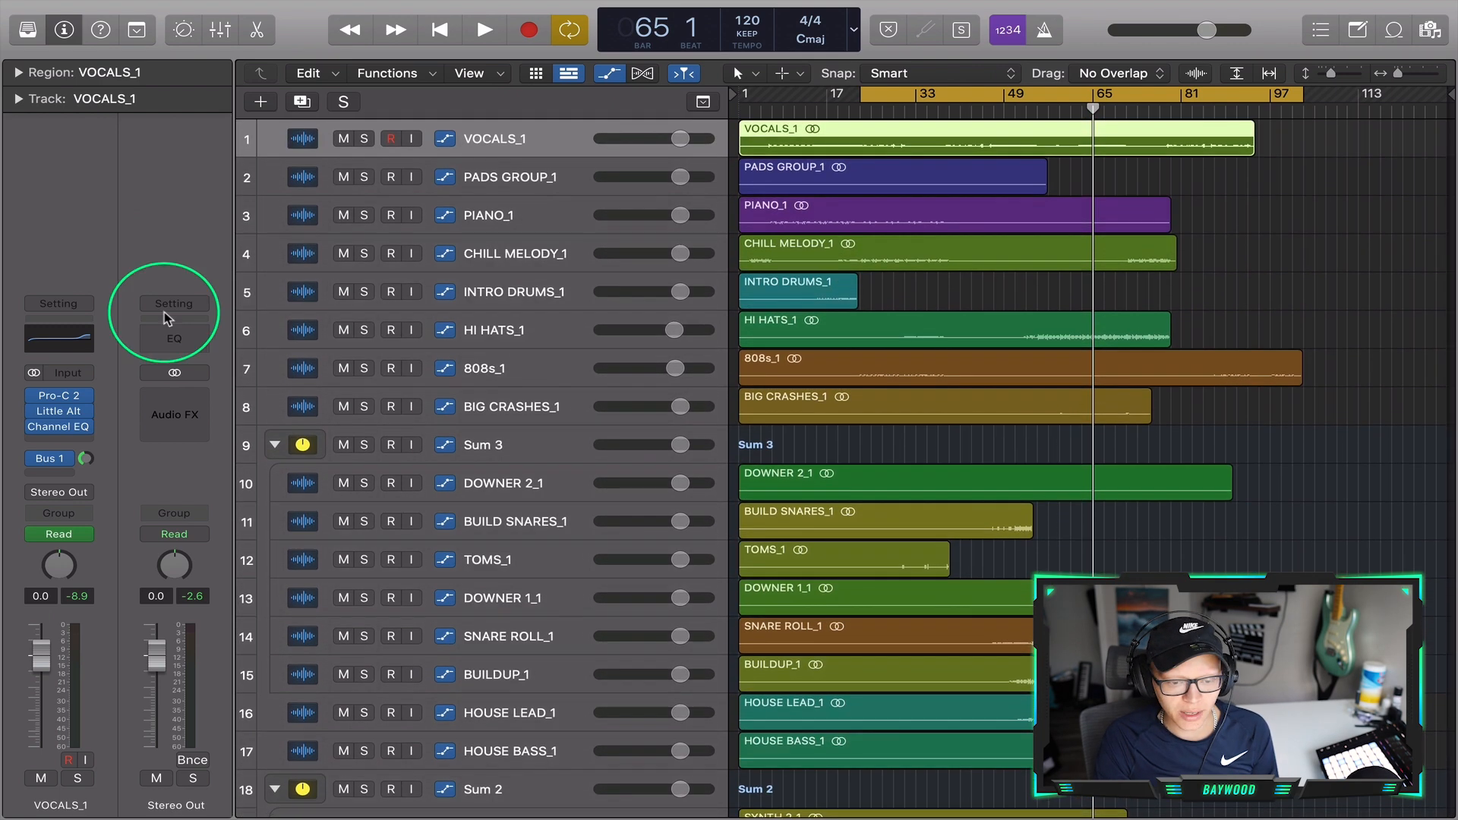
{"action": "left_click", "coordinate": [175, 305]}
{"action": "left_click", "coordinate": [186, 240]}
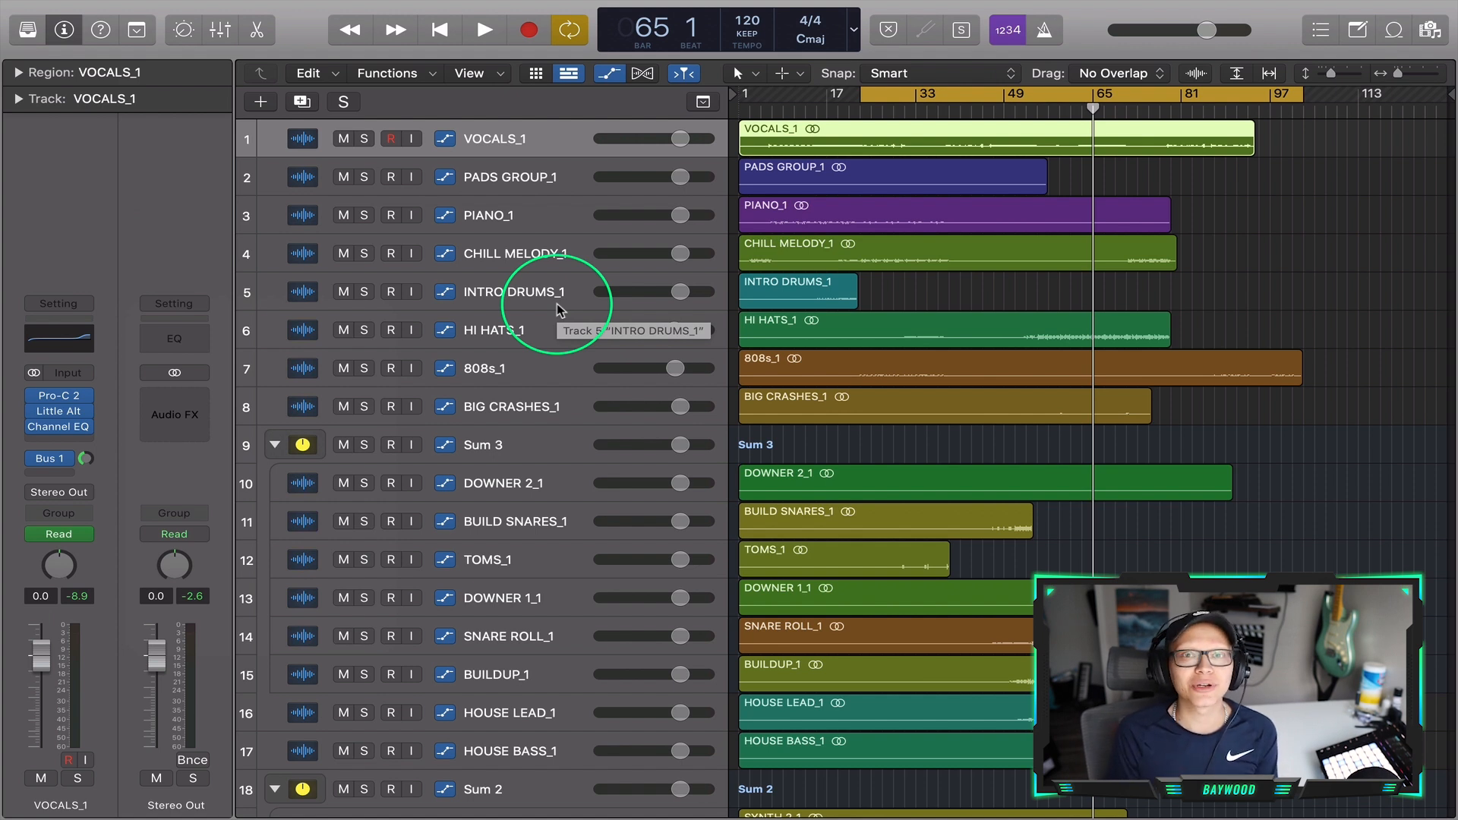
Insert the FabFilter Pro-Q 3 equalizer on the Stereo Out channel and close its window
{"action": "left_click", "coordinate": [175, 415]}
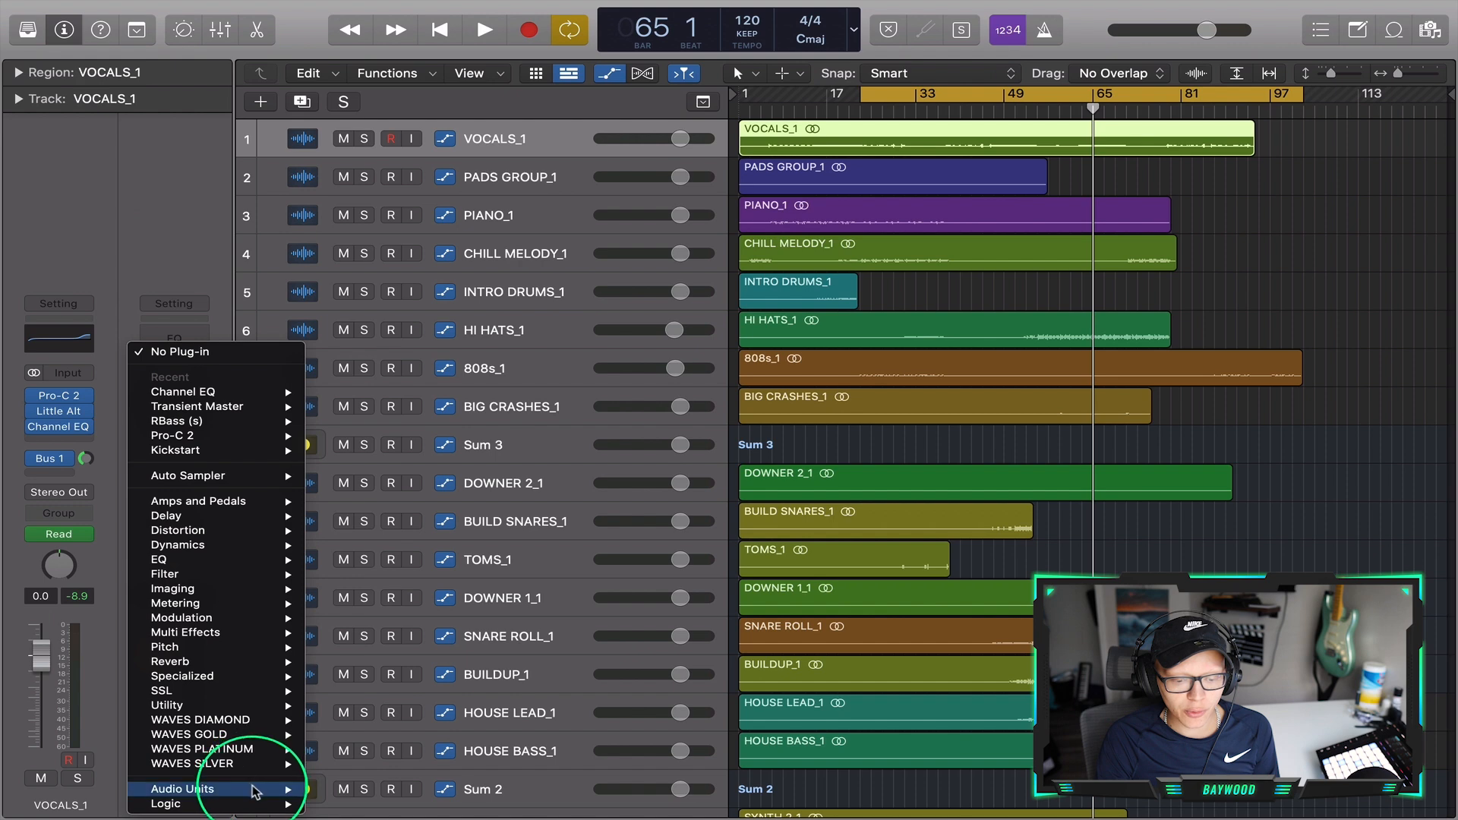
{"action": "mouse_move", "coordinate": [254, 790]}
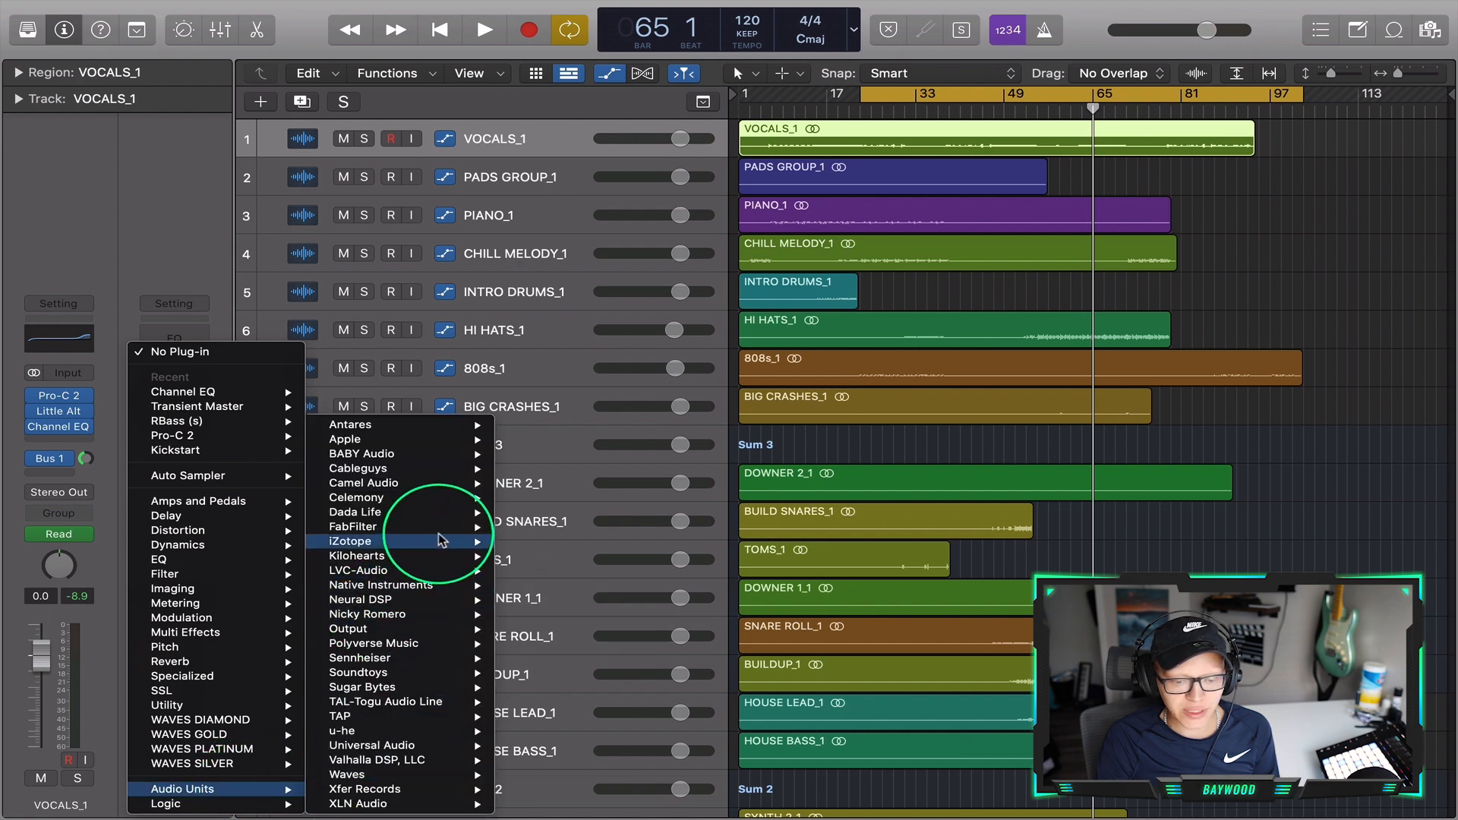
{"action": "mouse_move", "coordinate": [353, 526]}
{"action": "mouse_move", "coordinate": [624, 703]}
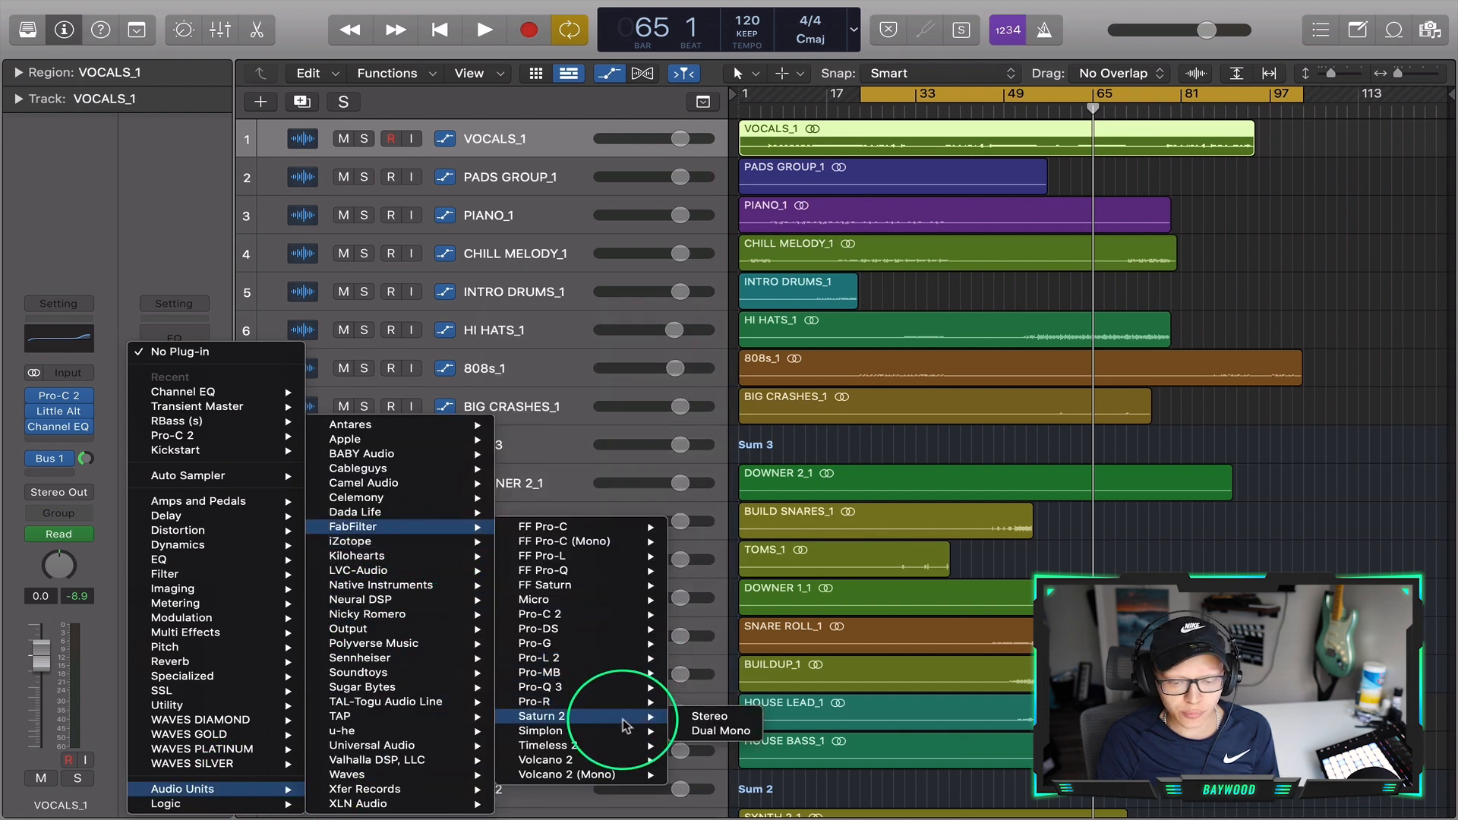
{"action": "left_click", "coordinate": [615, 687]}
{"action": "left_click", "coordinate": [468, 231]}
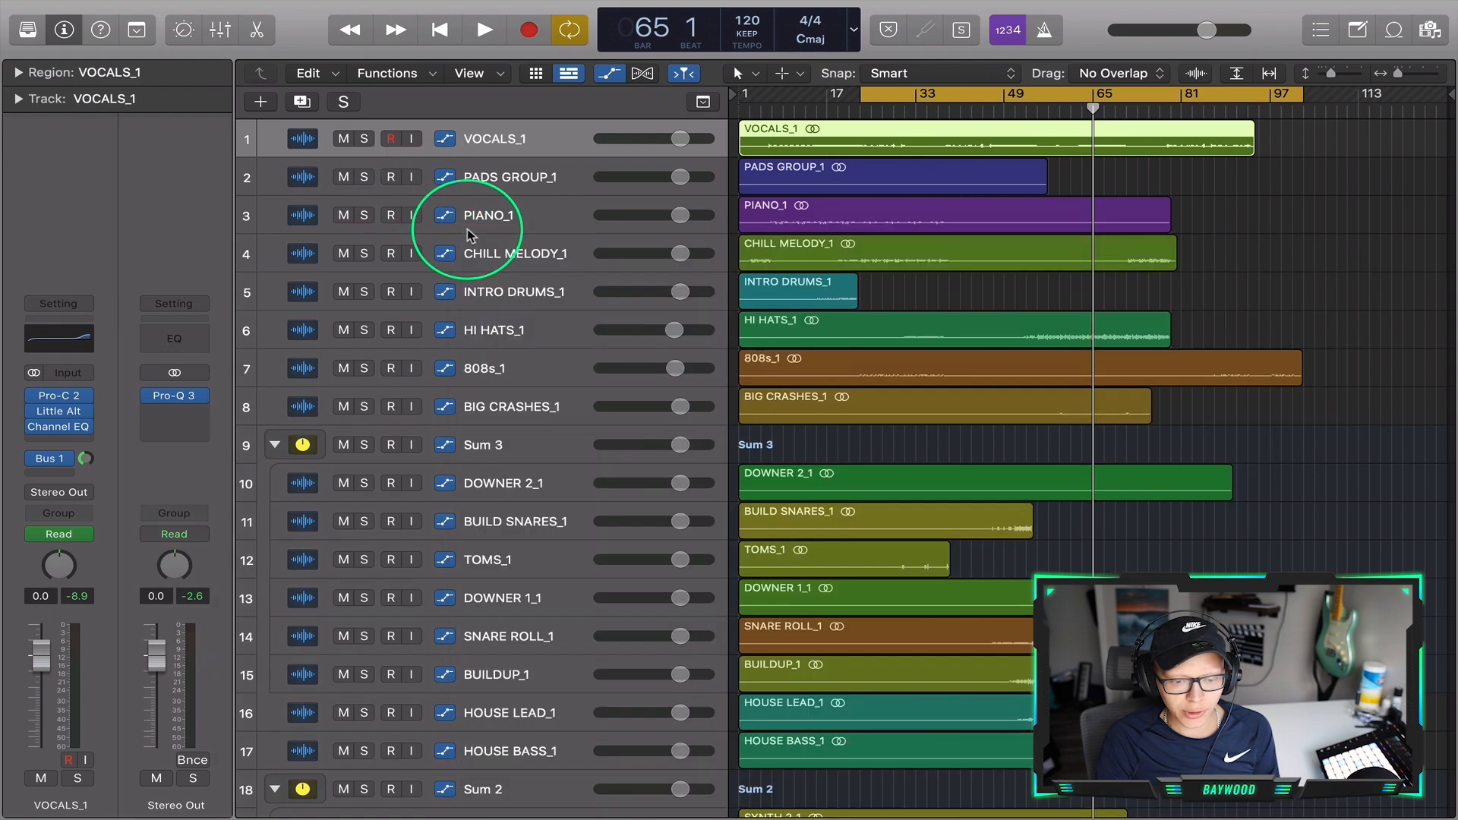
Insert the stereo FabFilter Pro-L 2 limiter below Pro-Q 3 on Stereo Out and close its window
{"action": "left_click", "coordinate": [161, 418]}
{"action": "mouse_move", "coordinate": [258, 790]}
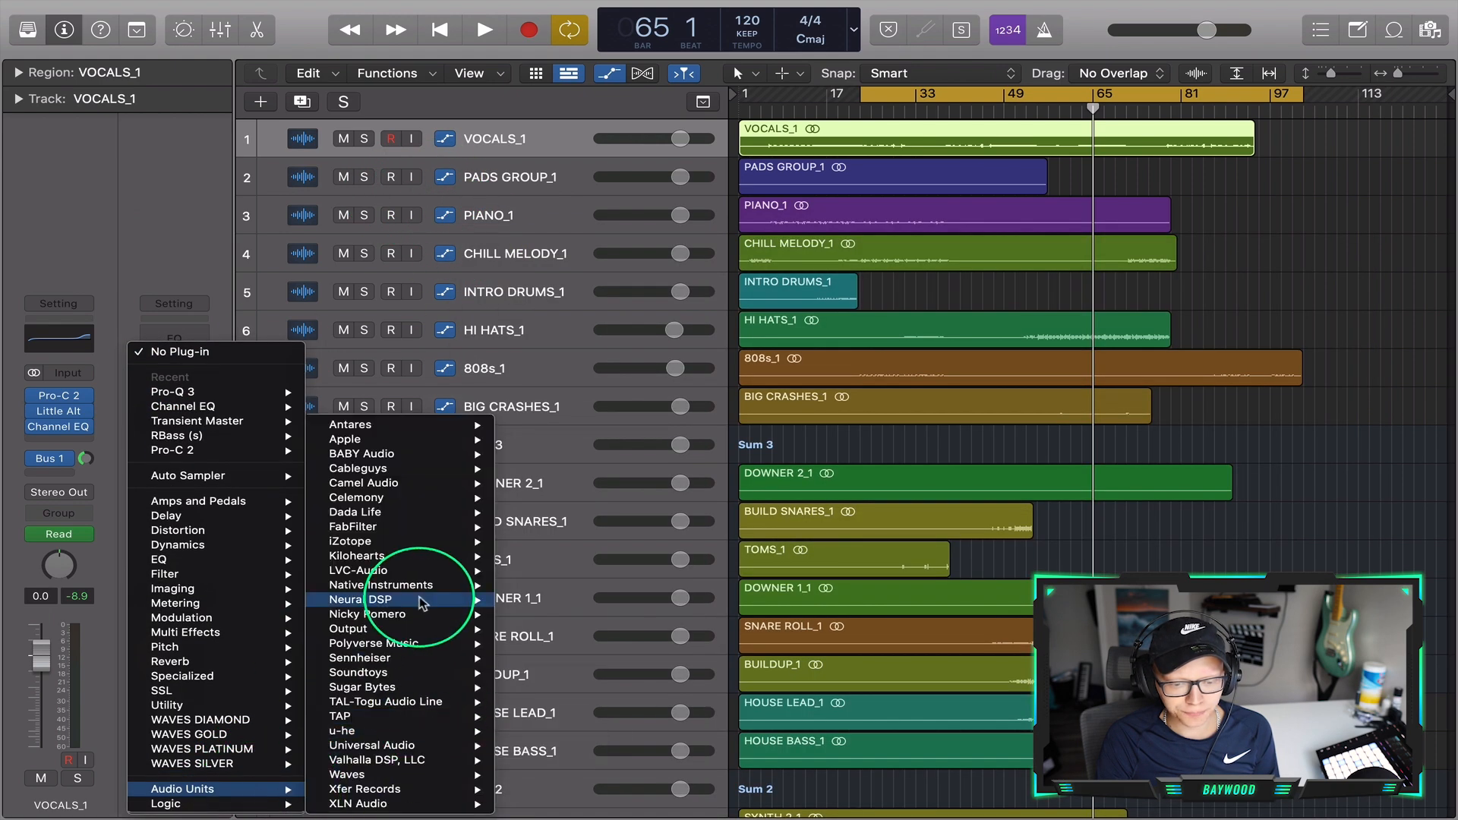
{"action": "mouse_move", "coordinate": [353, 526]}
{"action": "mouse_move", "coordinate": [623, 657]}
{"action": "left_click", "coordinate": [697, 658]}
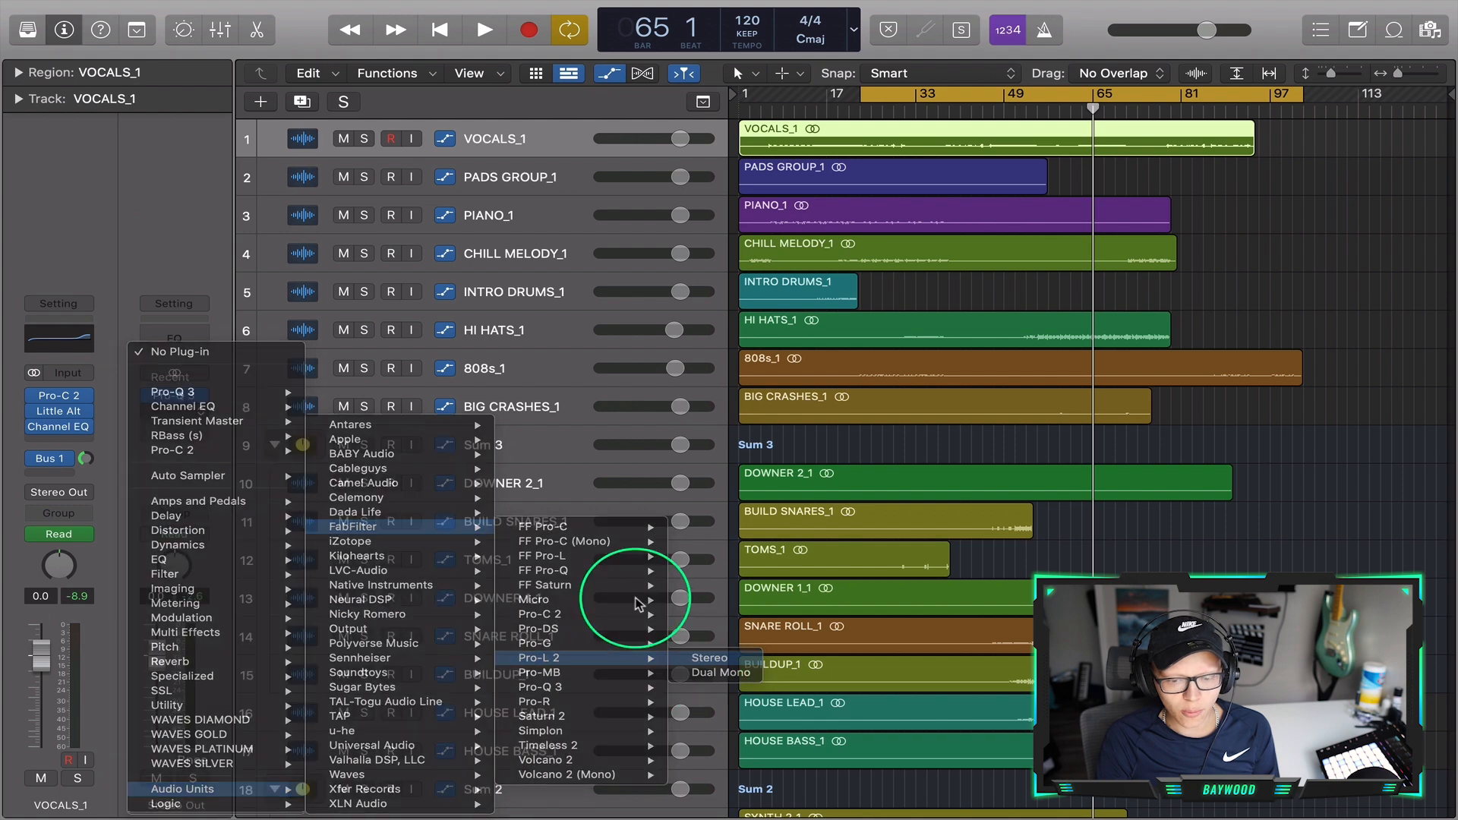
{"action": "left_click", "coordinate": [469, 237]}
Insert the stereo Waves SSLComp compressor below Pro-L 2 on Stereo Out and bypass it
{"action": "left_click", "coordinate": [190, 429]}
{"action": "mouse_move", "coordinate": [185, 789]}
{"action": "mouse_move", "coordinate": [408, 778]}
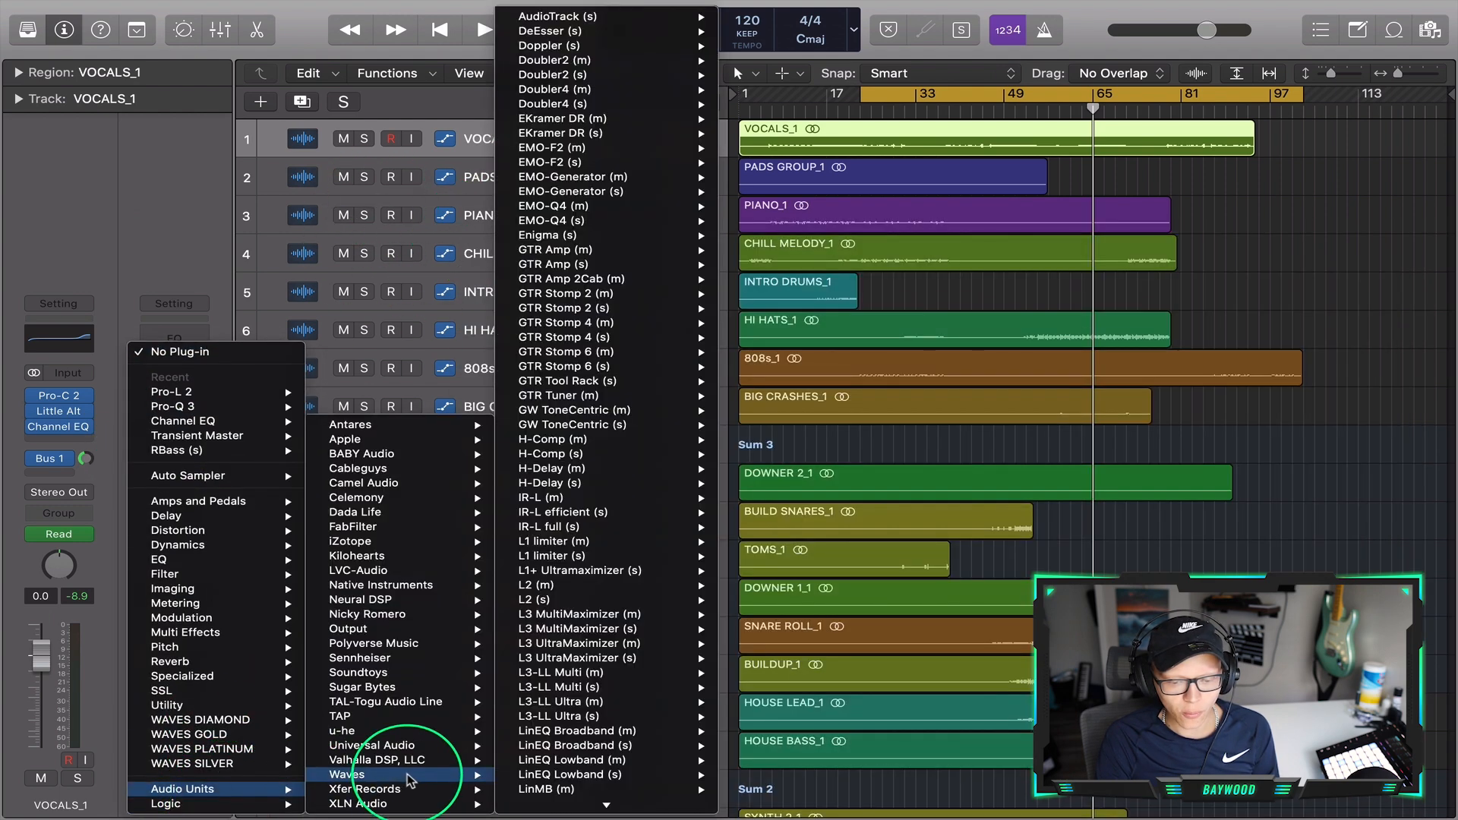
{"action": "scroll", "coordinate": [644, 717], "scroll_direction": "down", "scroll_amount": 15}
{"action": "scroll", "coordinate": [638, 365], "scroll_direction": "up", "scroll_amount": 3}
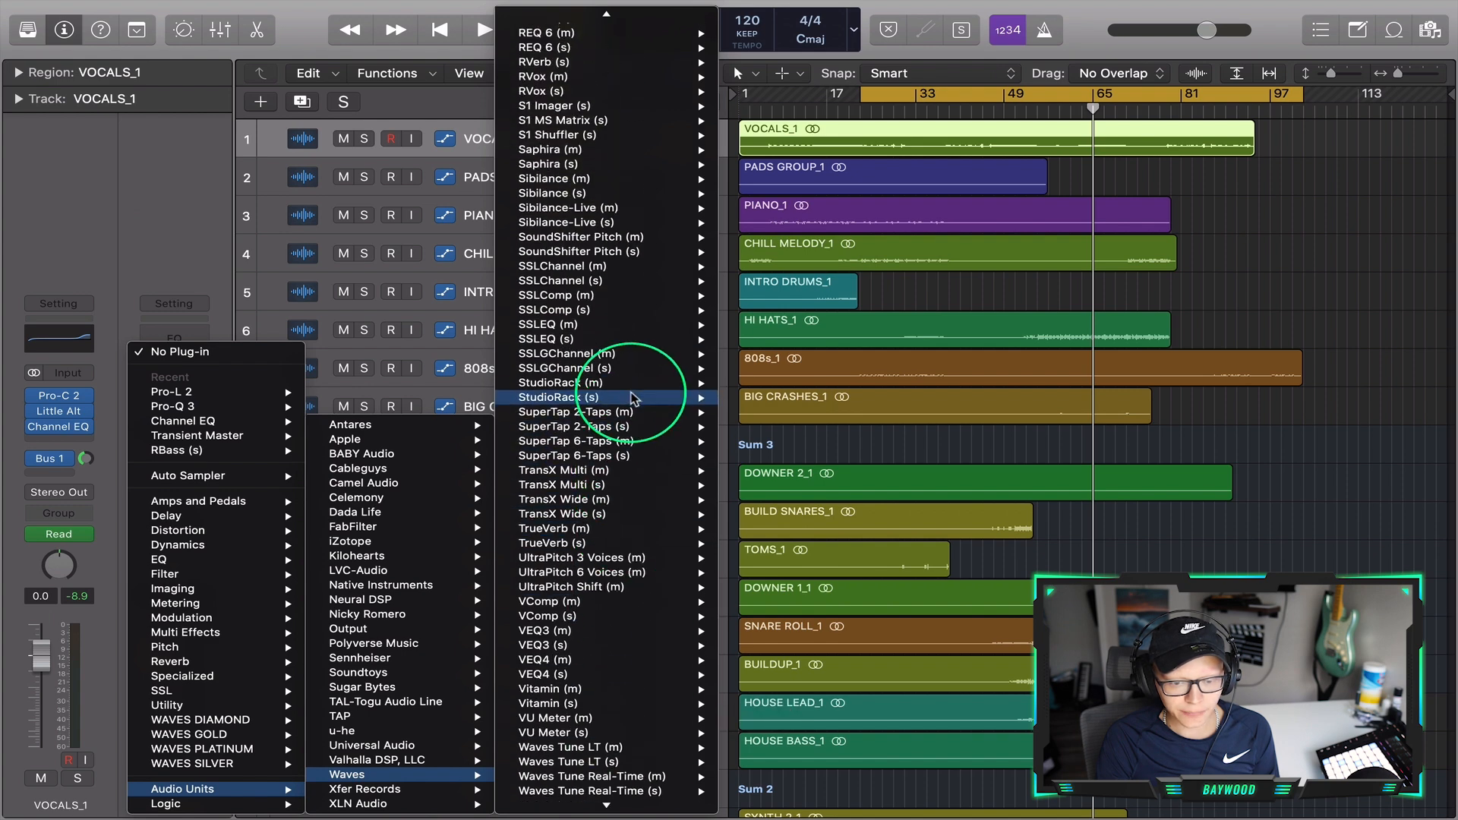
{"action": "mouse_move", "coordinate": [639, 340]}
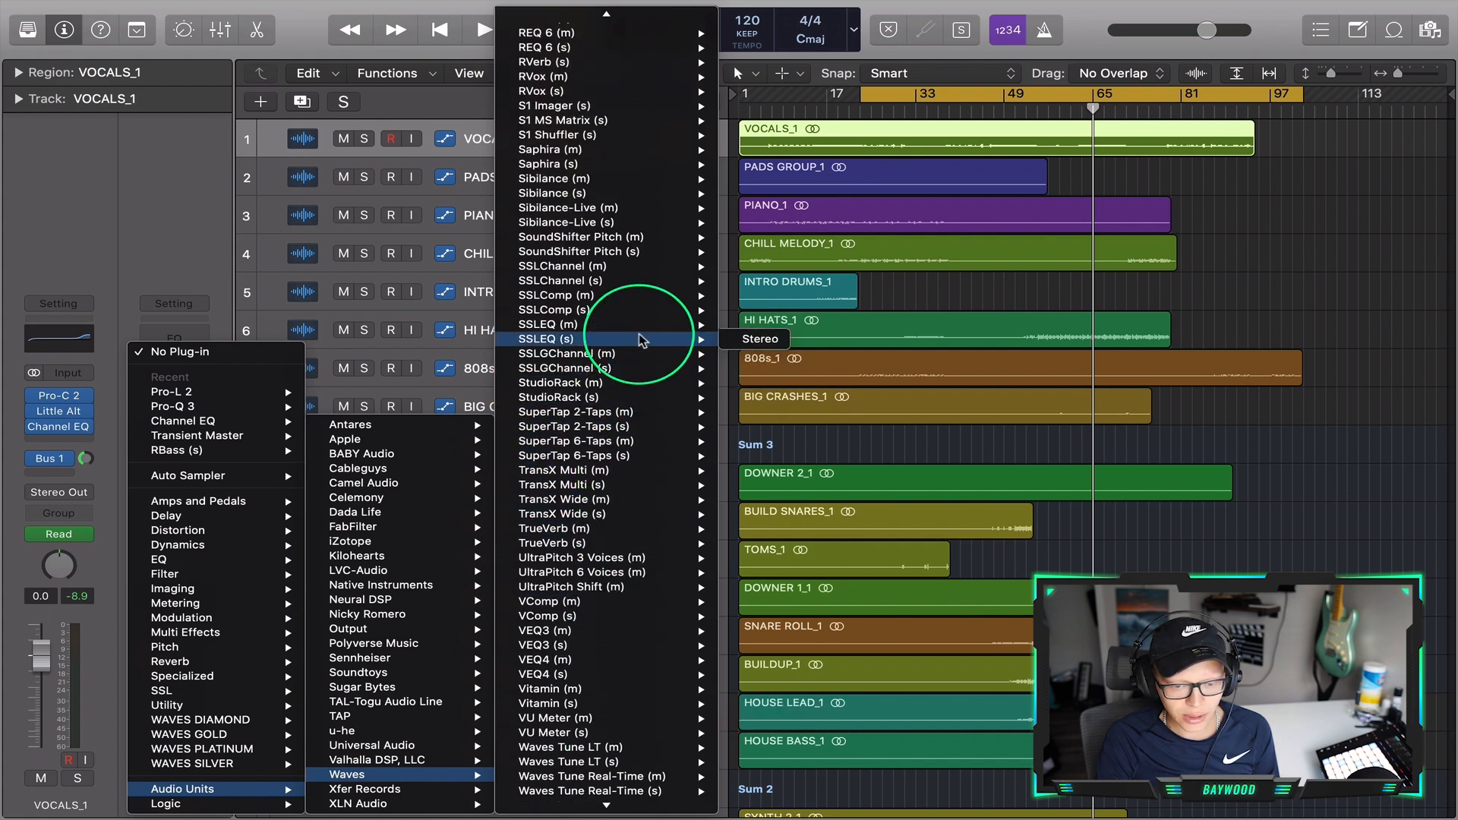
{"action": "mouse_move", "coordinate": [675, 316]}
{"action": "left_click", "coordinate": [760, 310]}
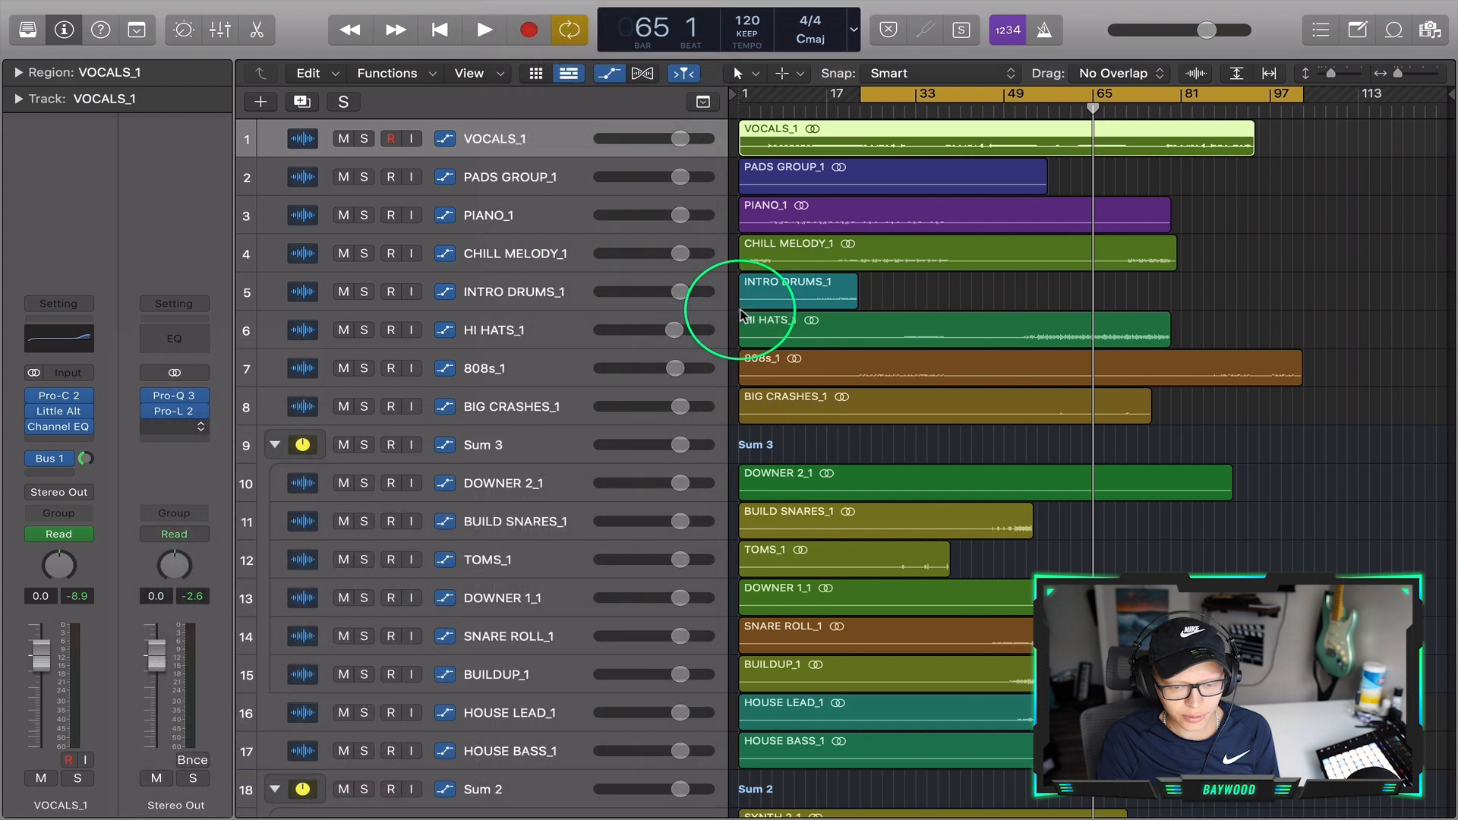
{"action": "left_click_drag", "start_coordinate": [629, 252], "coordinate": [664, 237]}
{"action": "left_click", "coordinate": [530, 249]}
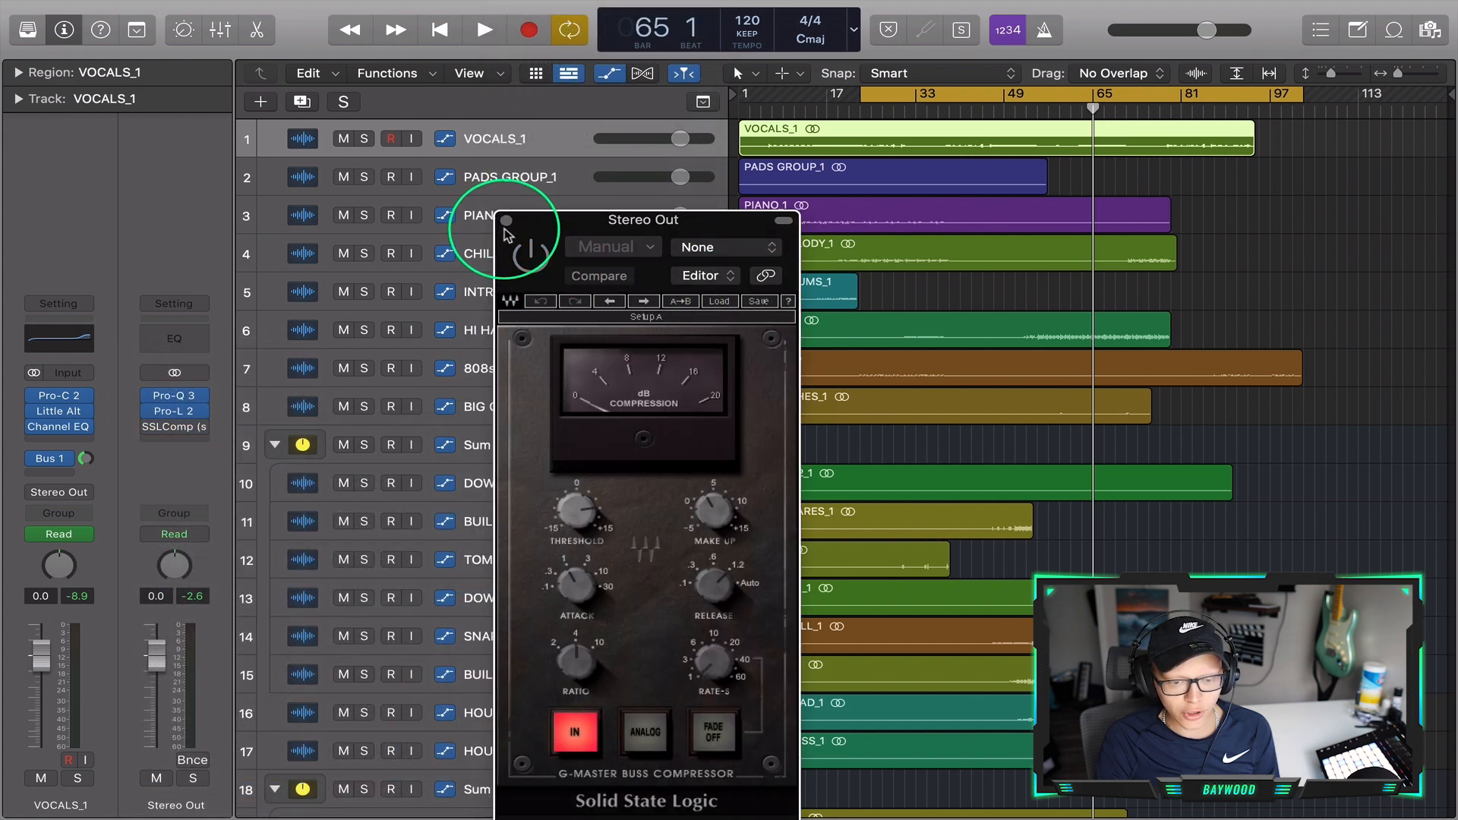
Close the SSLComp window, insert the MultiMeter as the last plug-in on Stereo Out and move its window aside
{"action": "left_click", "coordinate": [507, 219]}
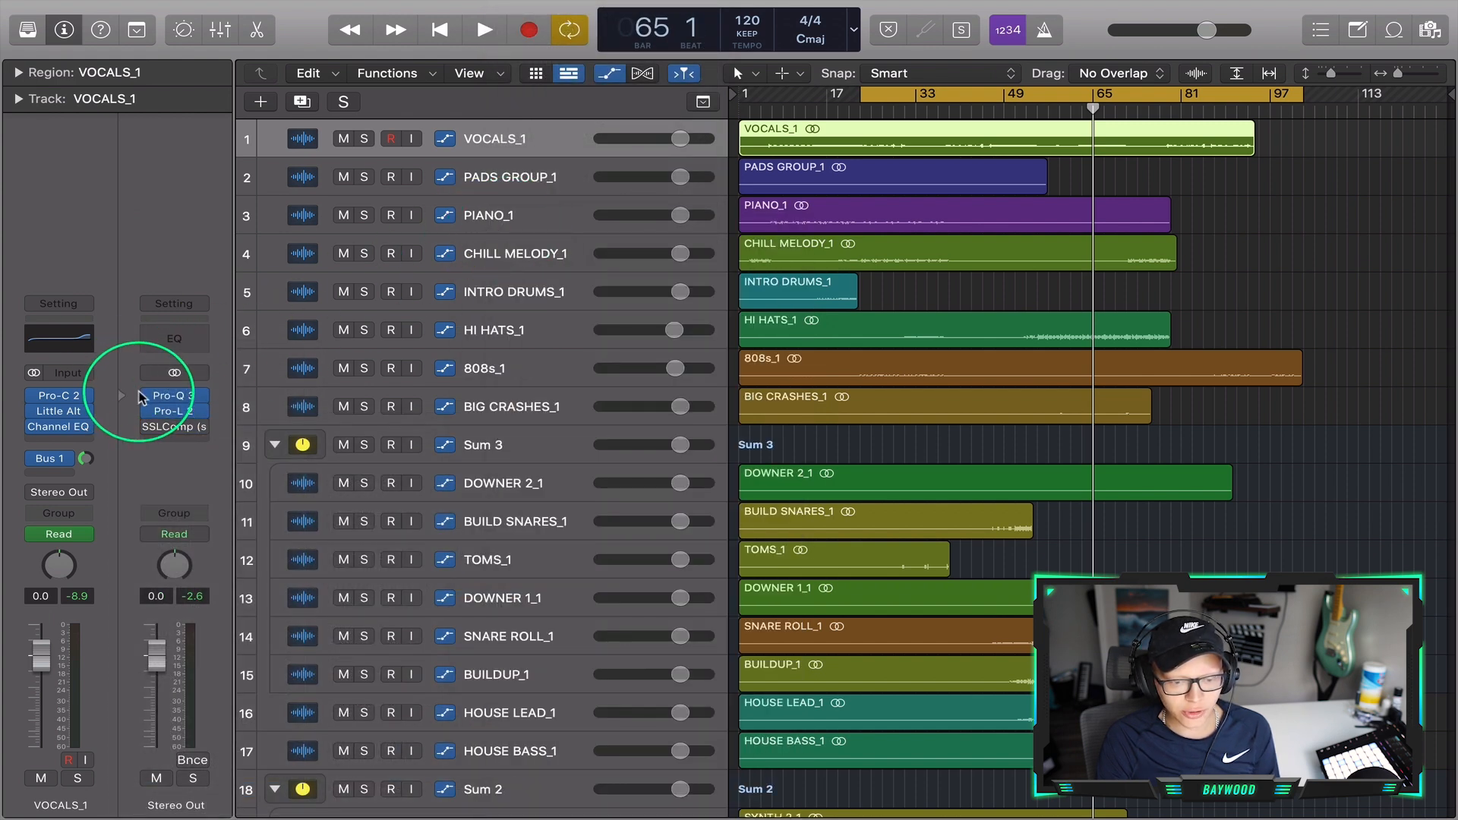
{"action": "left_click", "coordinate": [156, 434]}
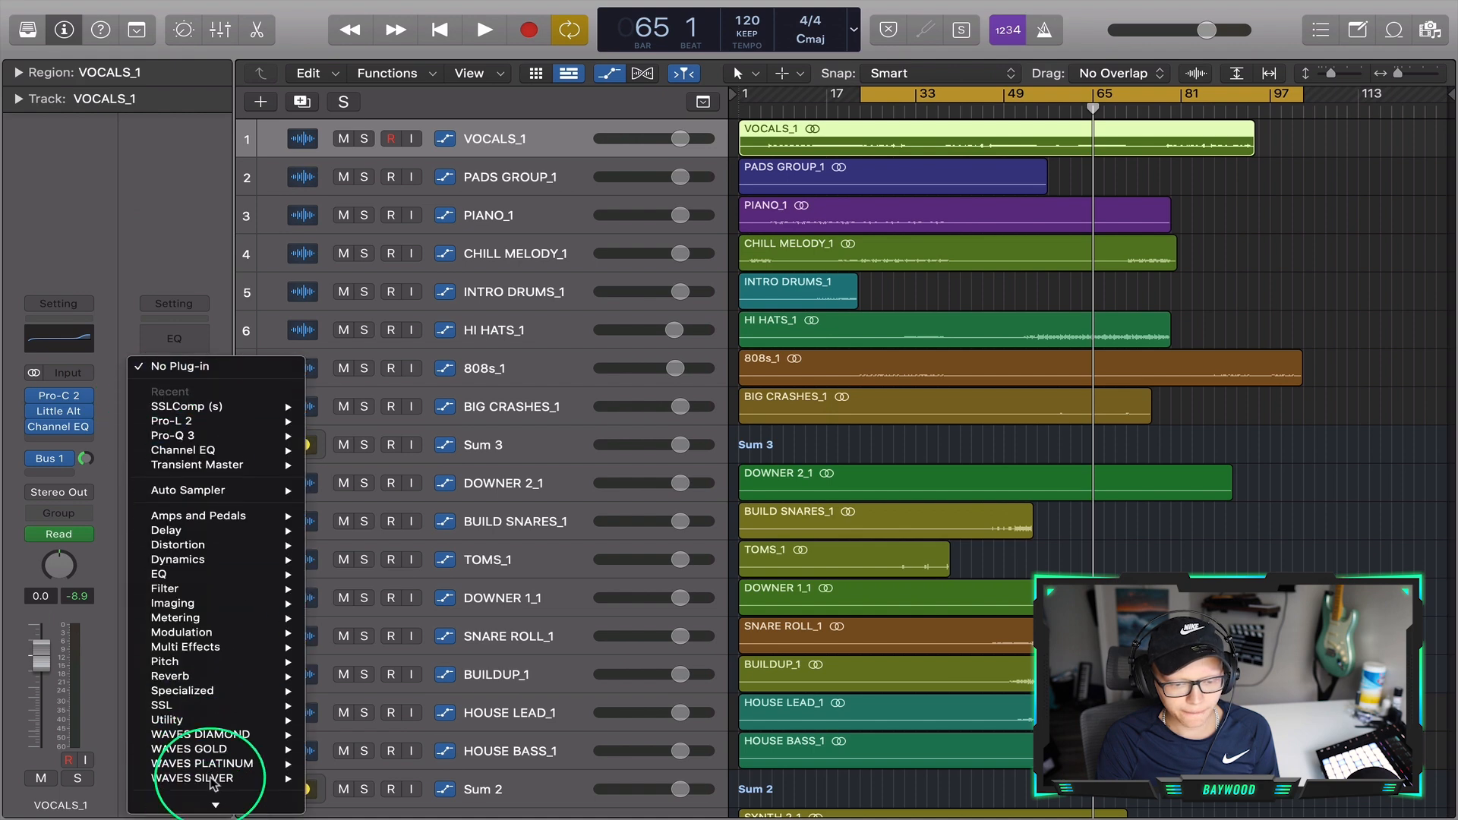
{"action": "mouse_move", "coordinate": [249, 607]}
{"action": "mouse_move", "coordinate": [383, 662]}
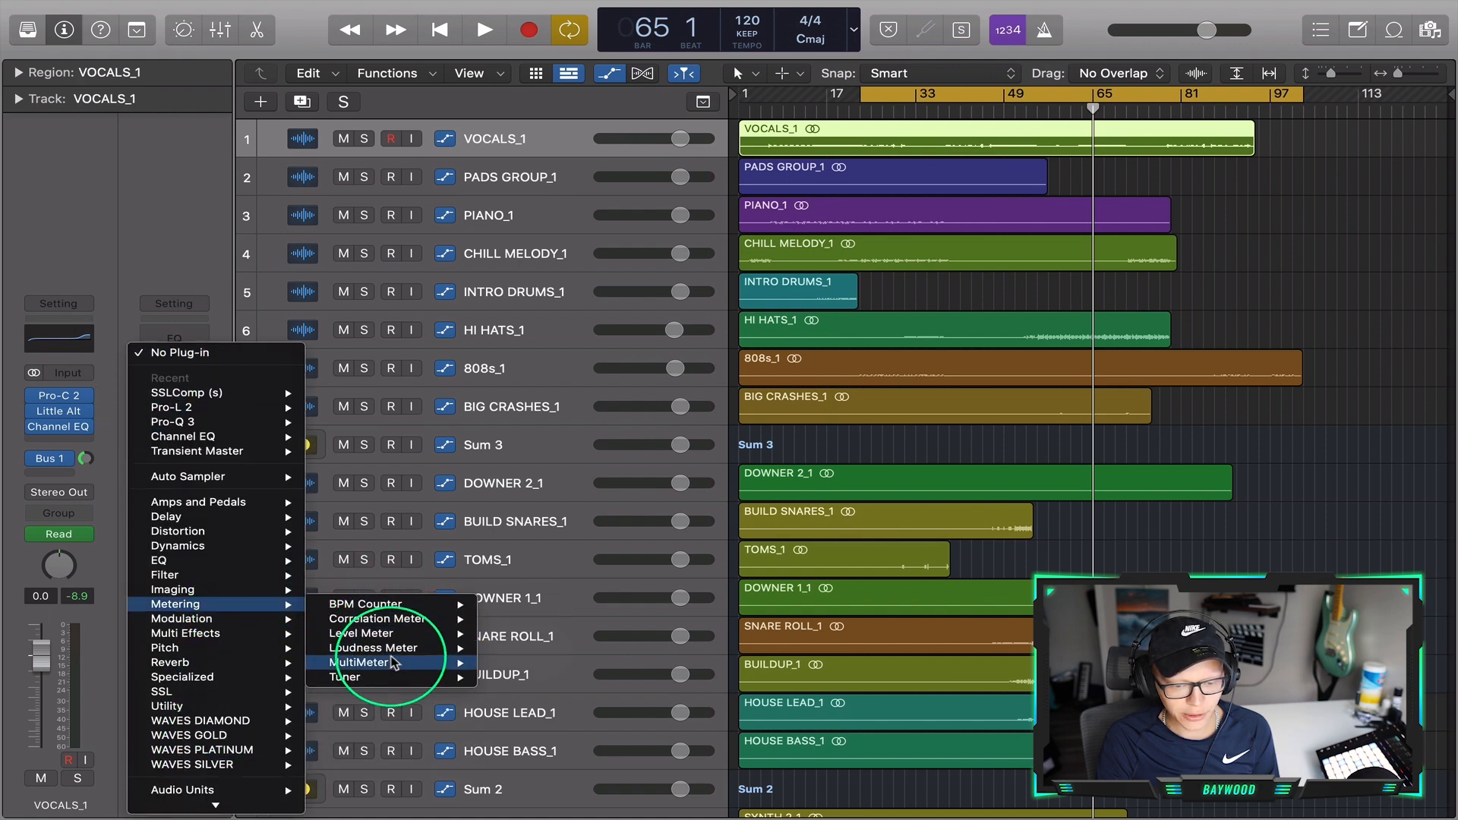
{"action": "left_click", "coordinate": [516, 662]}
{"action": "left_click_drag", "start_coordinate": [843, 281], "coordinate": [357, 350]}
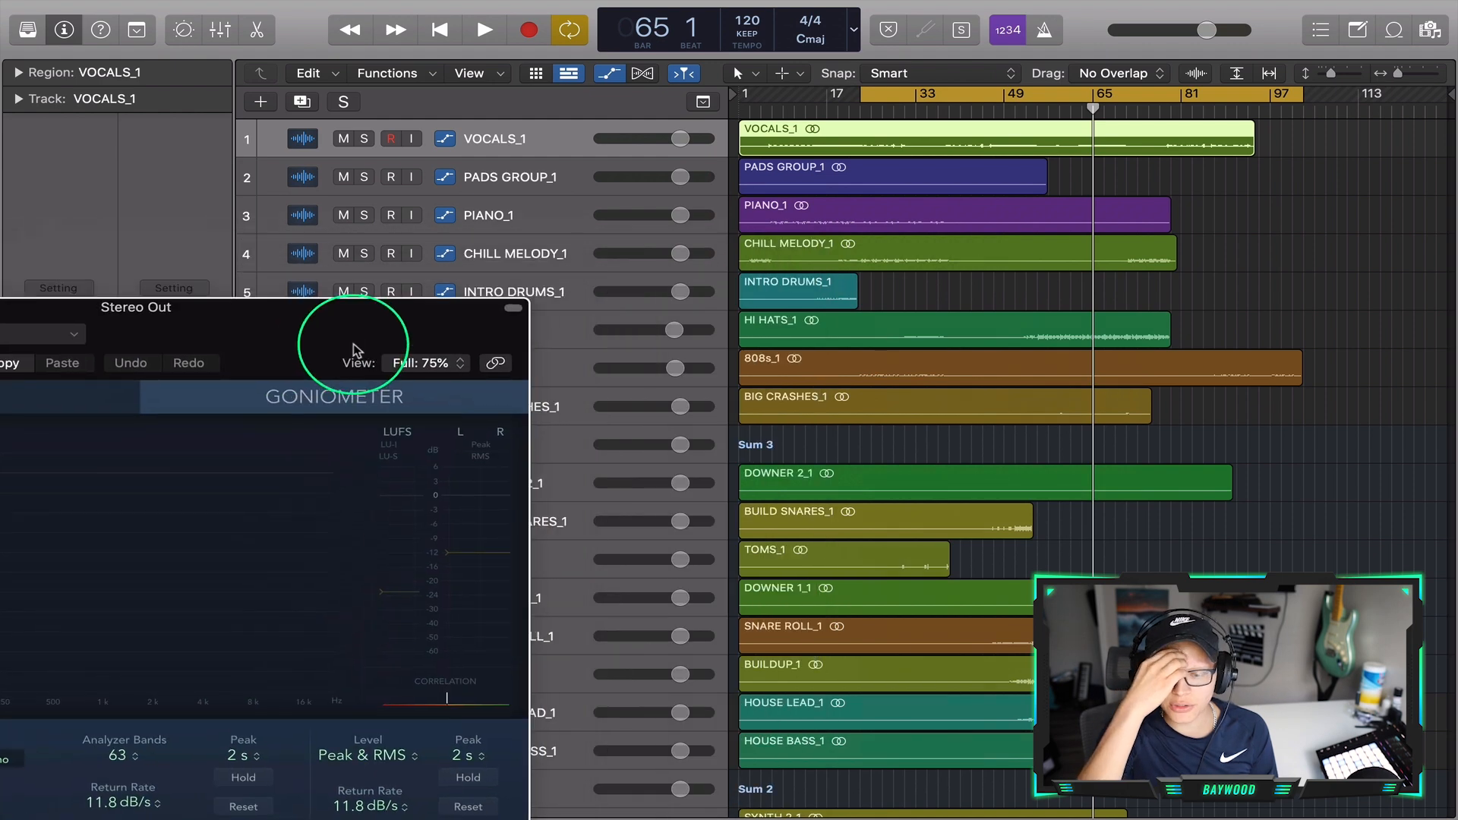
Shorten the cycle range to a few bars around bar 57 and play that section to check its level on the MultiMeter
{"action": "left_click_drag", "start_coordinate": [864, 104], "coordinate": [1041, 105]}
{"action": "key", "text": "space"}
{"action": "left_click_drag", "start_coordinate": [1305, 89], "coordinate": [1071, 307]}
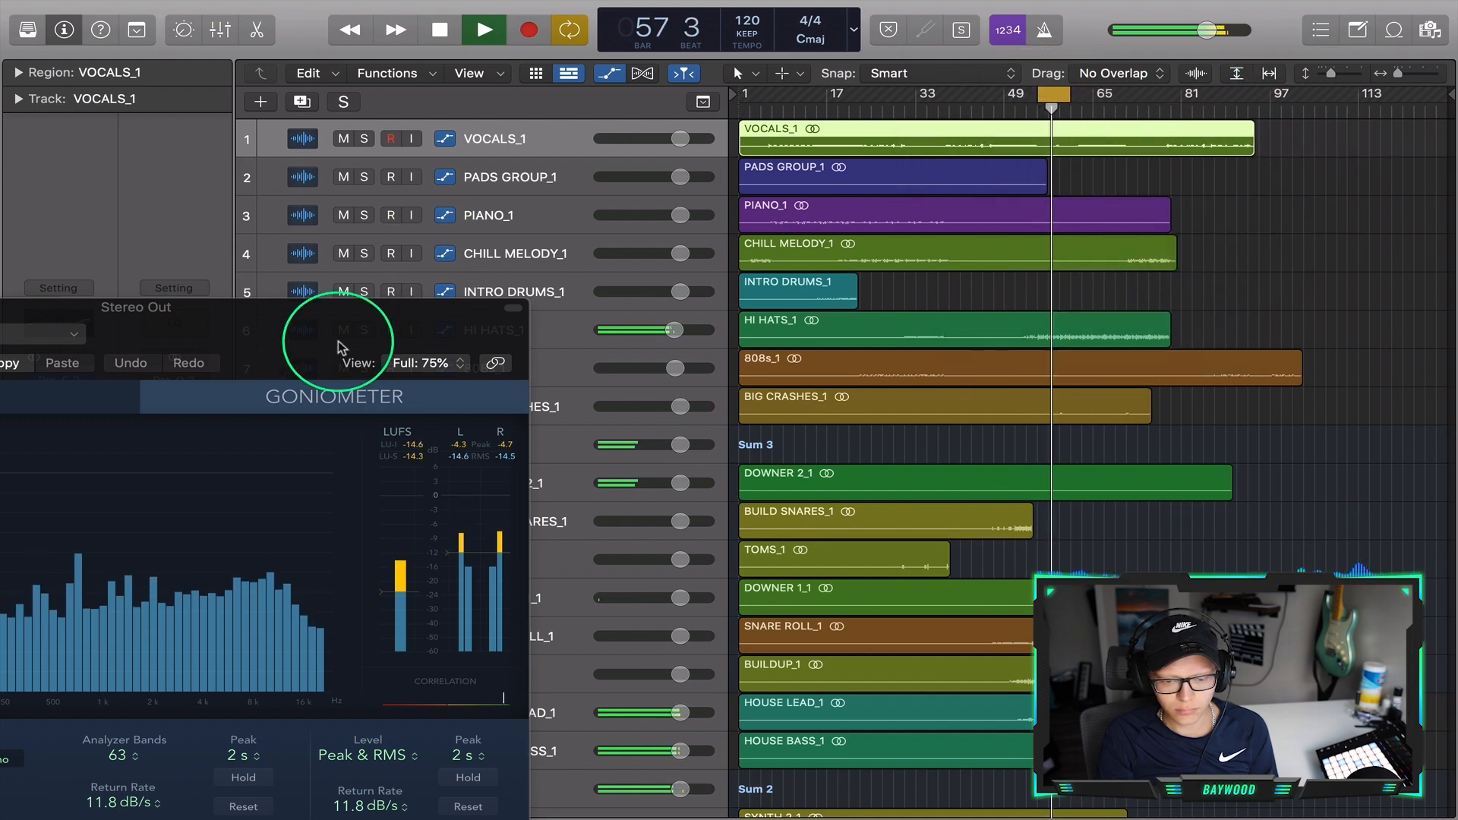
{"action": "left_click_drag", "start_coordinate": [307, 345], "coordinate": [879, 124]}
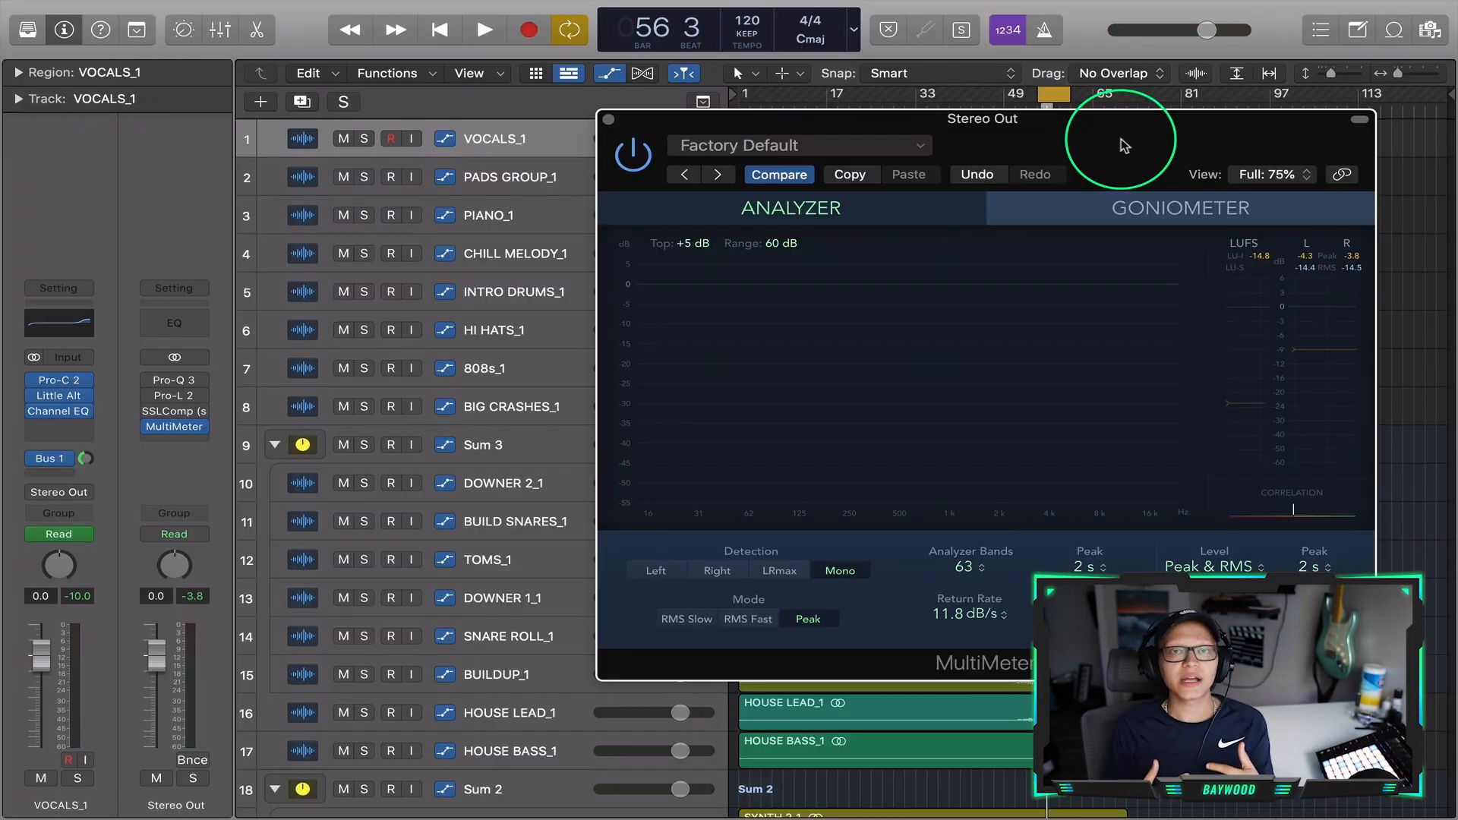
Open the Pro-L 2 limiter on Stereo Out with its output level at 0.0 dBTP and close the MultiMeter window
{"action": "left_click", "coordinate": [174, 396]}
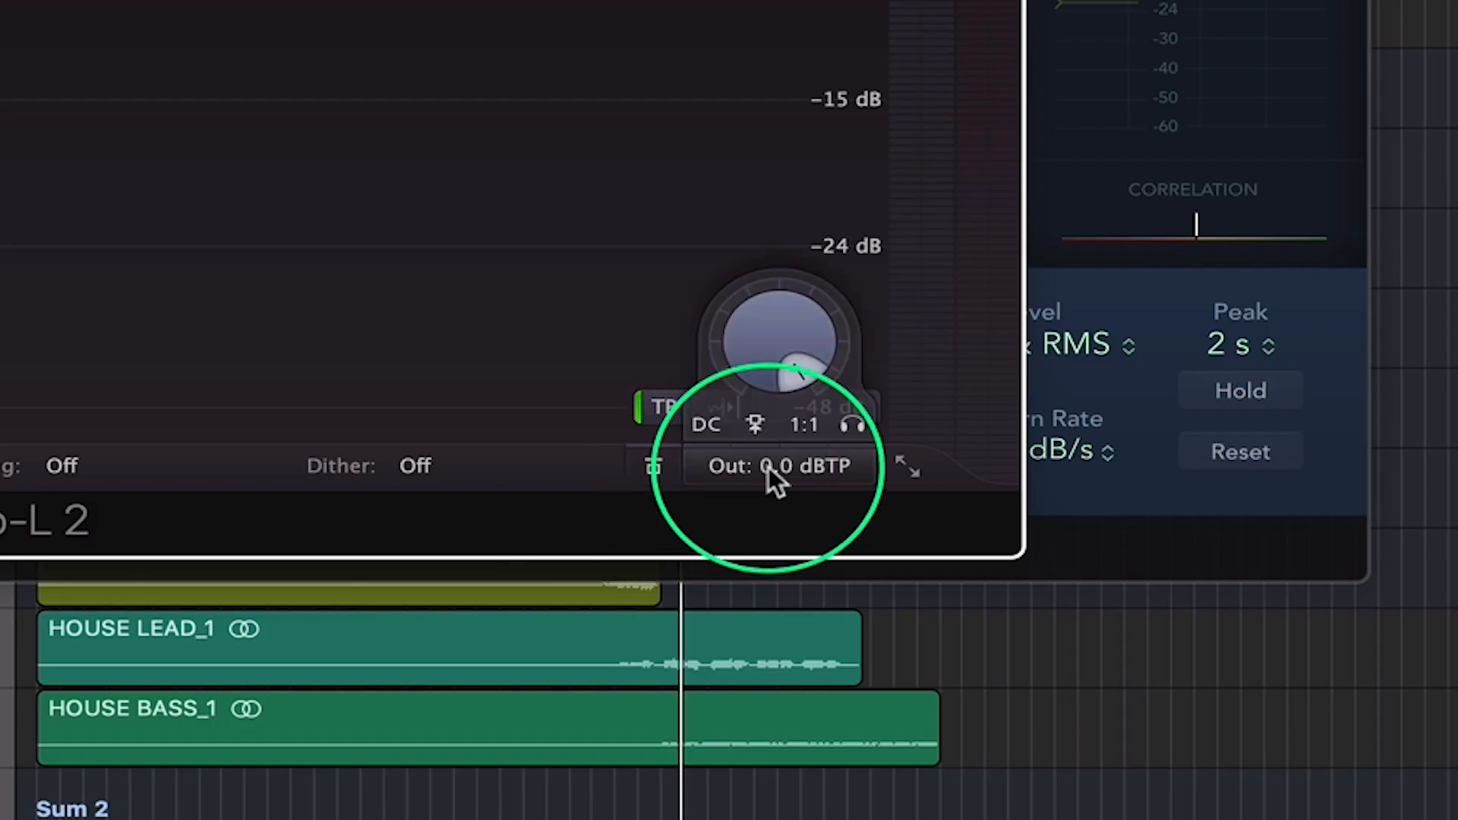
{"action": "left_click_drag", "start_coordinate": [1088, 627], "coordinate": [1091, 639]}
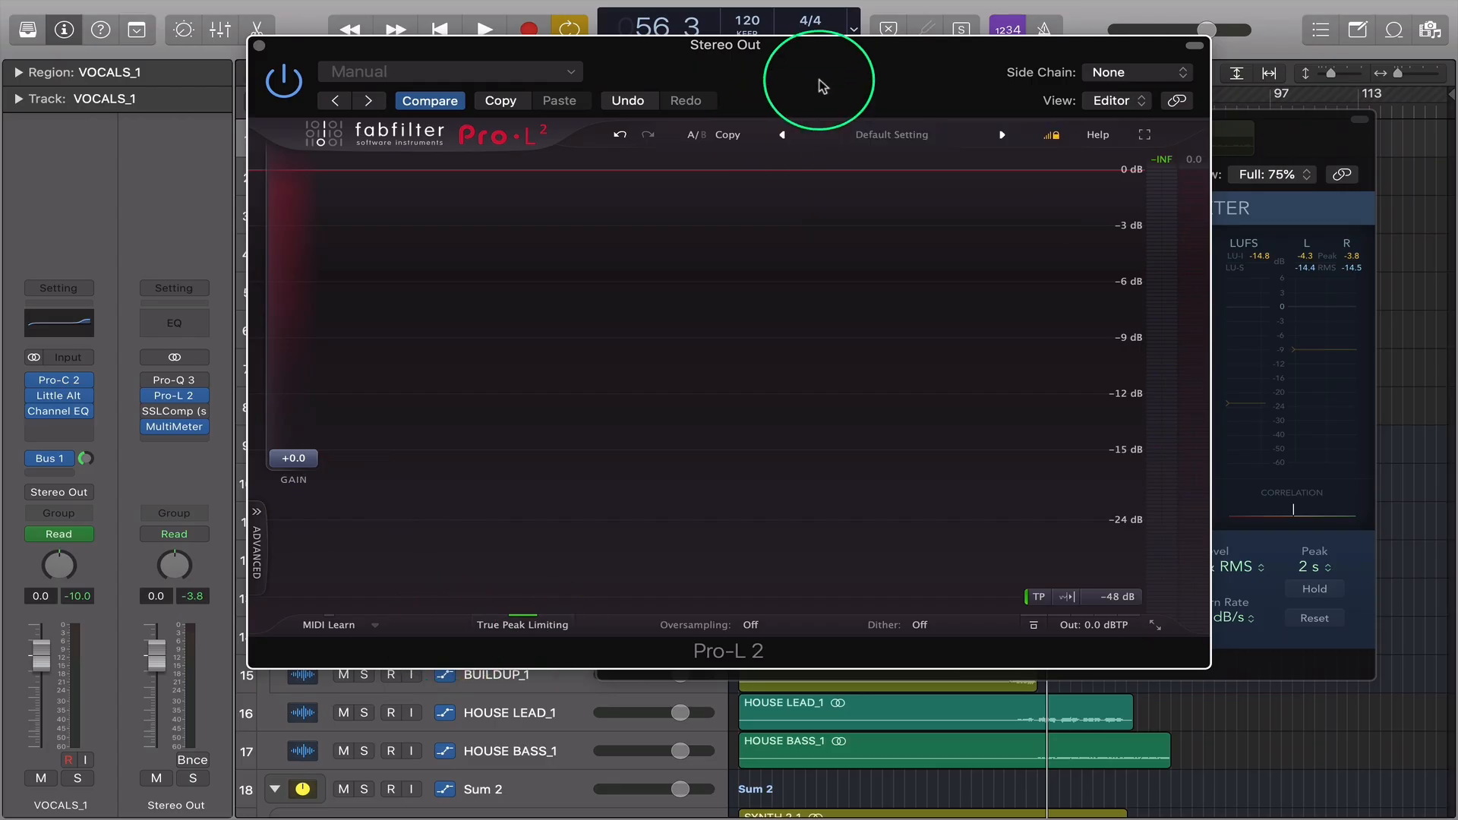
{"action": "left_click_drag", "start_coordinate": [821, 80], "coordinate": [837, 86]}
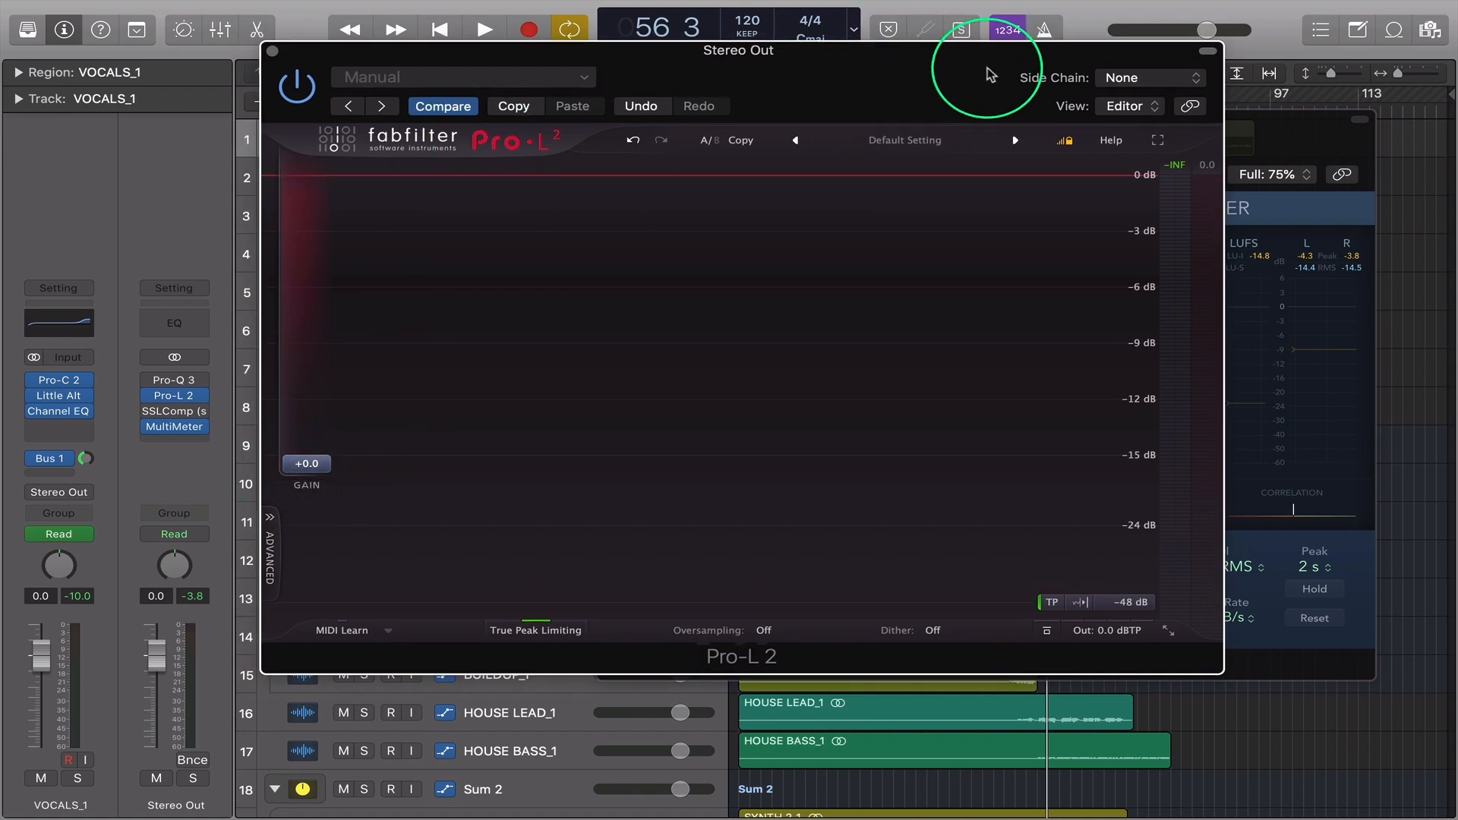
{"action": "left_click_drag", "start_coordinate": [988, 73], "coordinate": [841, 114]}
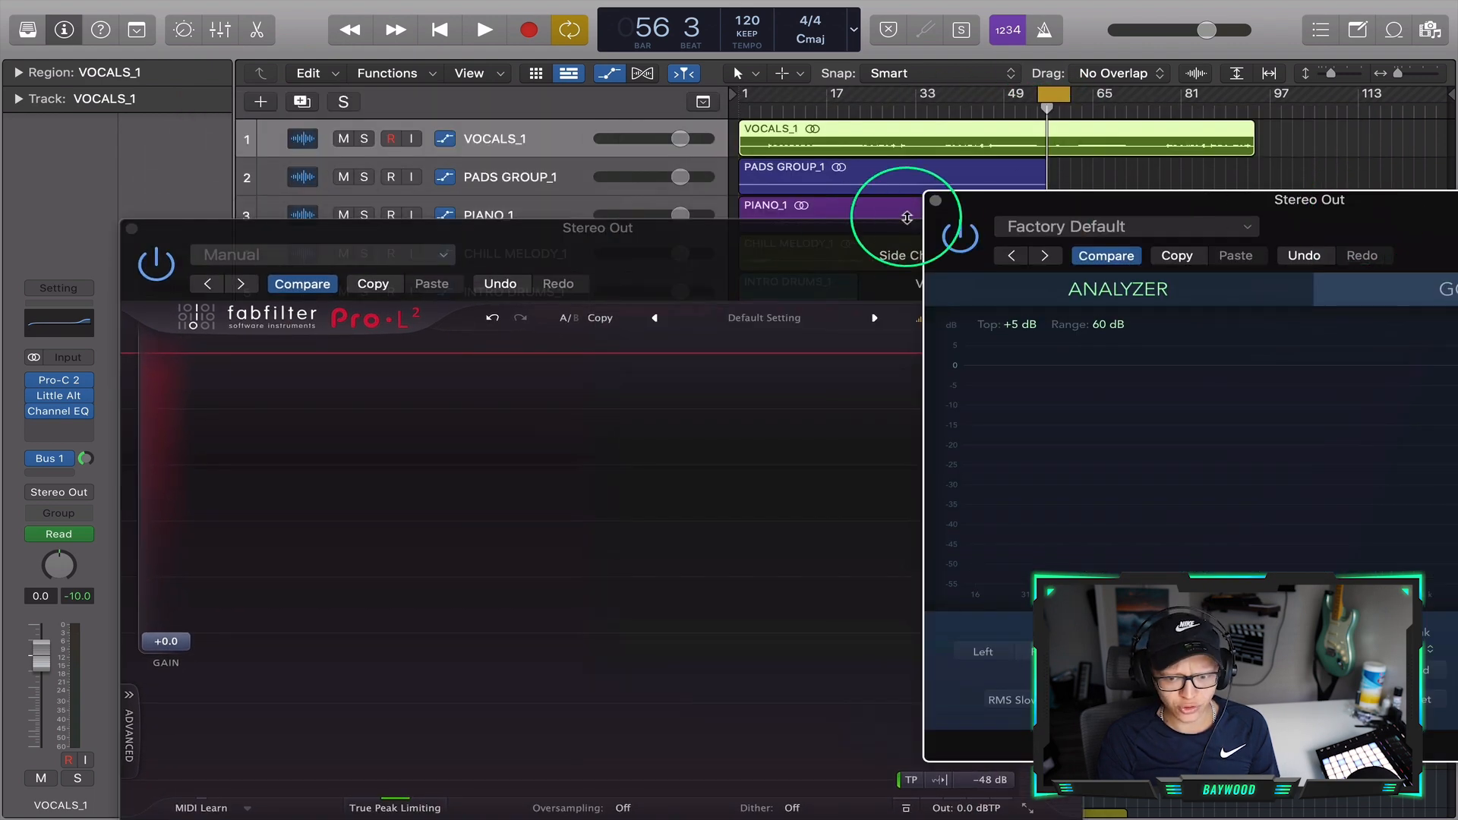
{"action": "left_click", "coordinate": [936, 201]}
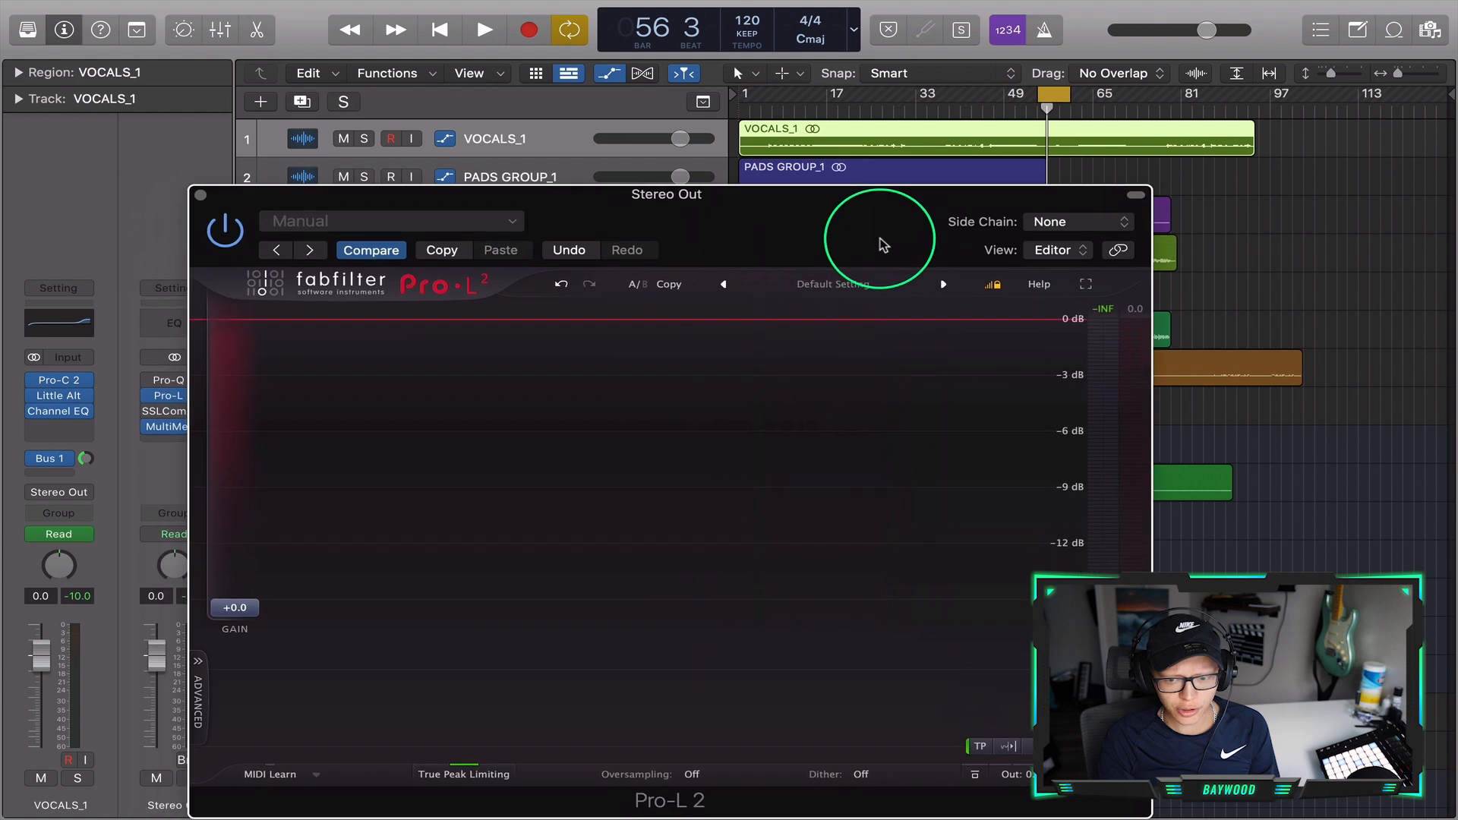
Play the song from just before the cycle range and raise the Pro-L 2 gain to about +8.7 dB
{"action": "double_click", "coordinate": [1024, 105]}
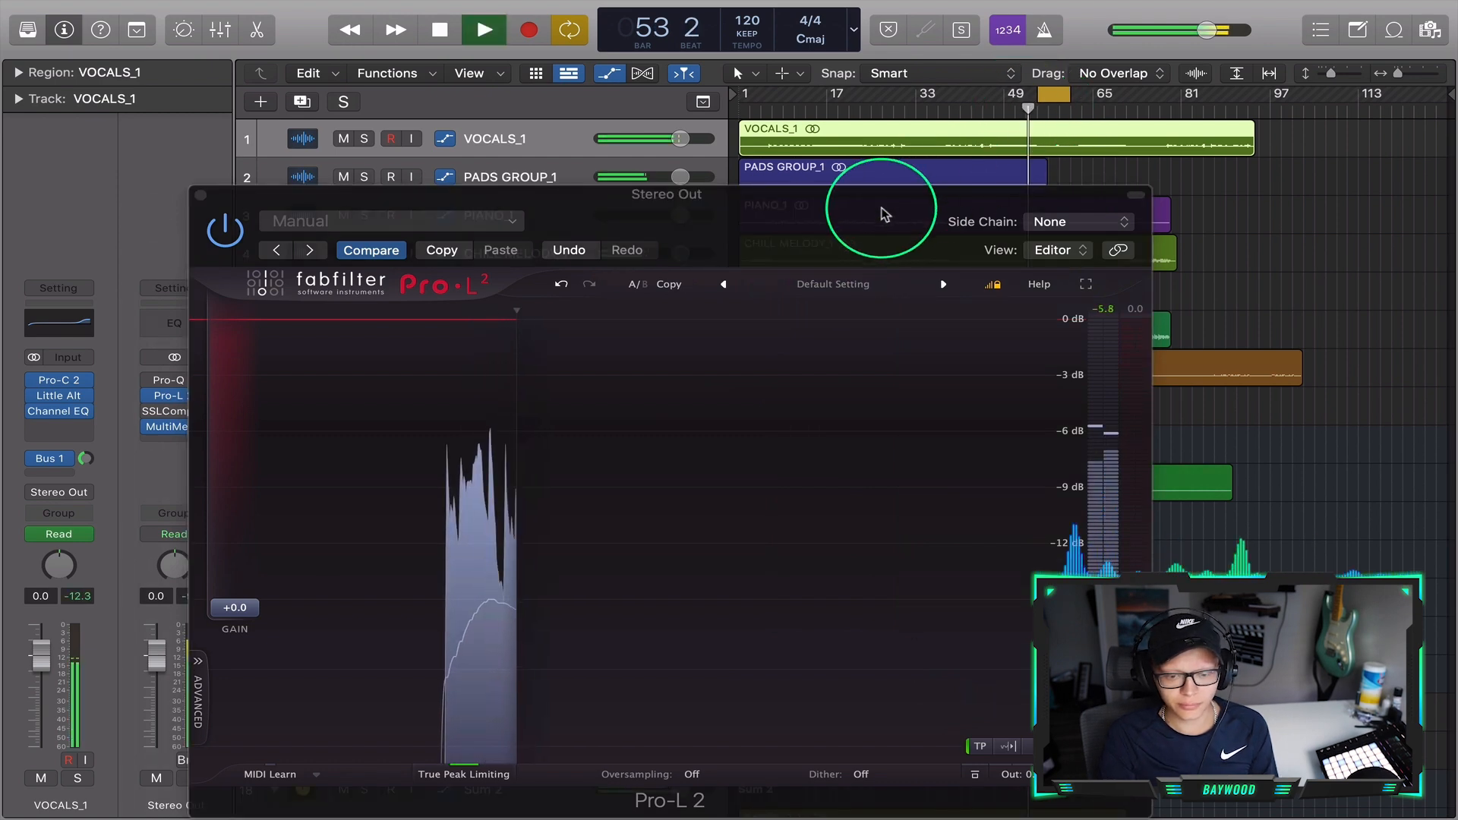
{"action": "left_click_drag", "start_coordinate": [882, 209], "coordinate": [1052, 116]}
{"action": "left_click_drag", "start_coordinate": [417, 486], "coordinate": [419, 432]}
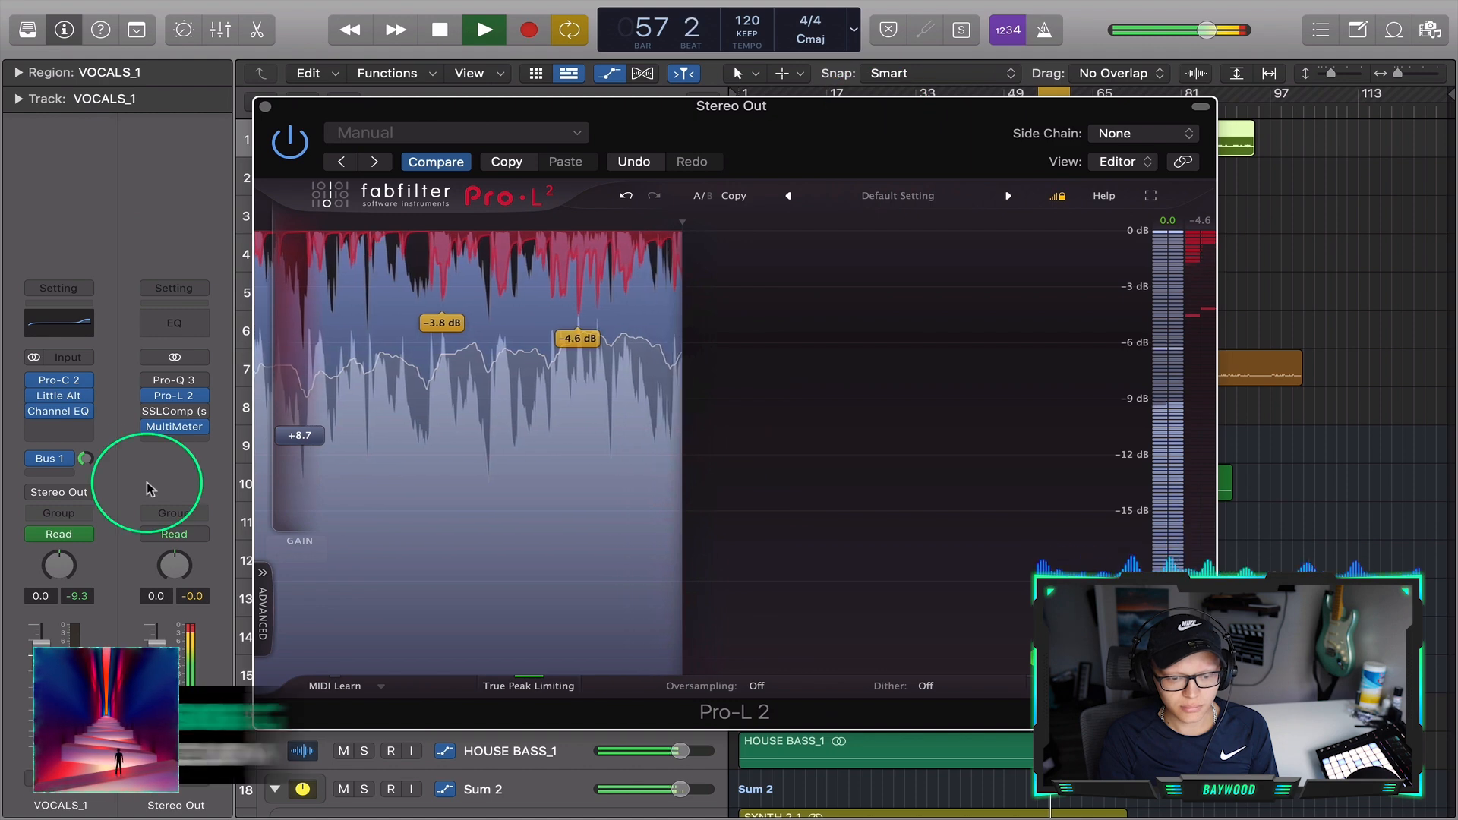
Check the loudness with the MultiMeter open beside Pro-L 2, lower the limiter gain to about +8.1 dB and close both windows
{"action": "left_click", "coordinate": [174, 426]}
{"action": "left_click_drag", "start_coordinate": [1220, 201], "coordinate": [817, 191]}
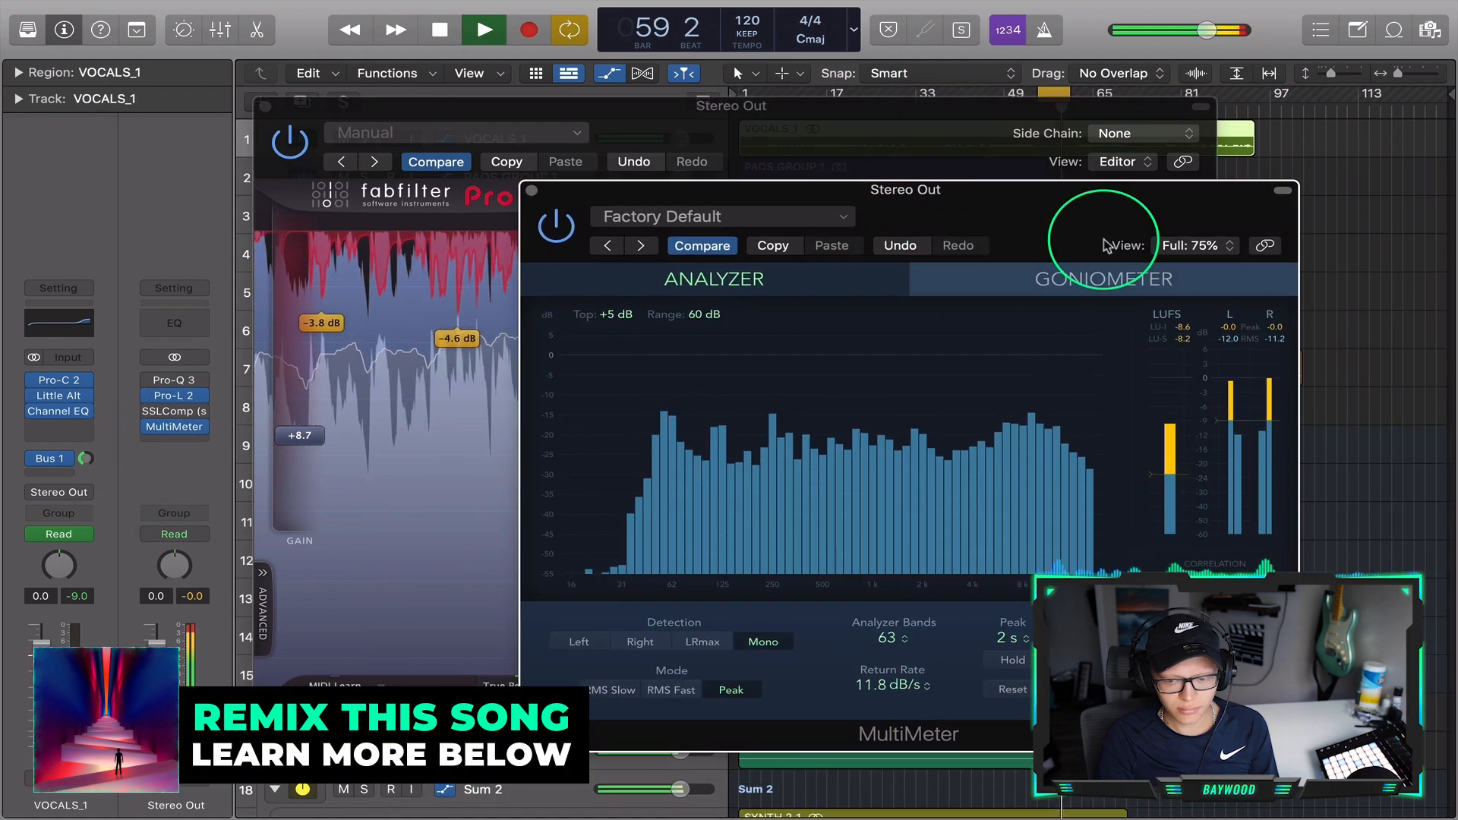
{"action": "left_click_drag", "start_coordinate": [1060, 207], "coordinate": [1080, 79]}
{"action": "left_click_drag", "start_coordinate": [487, 112], "coordinate": [399, 122]}
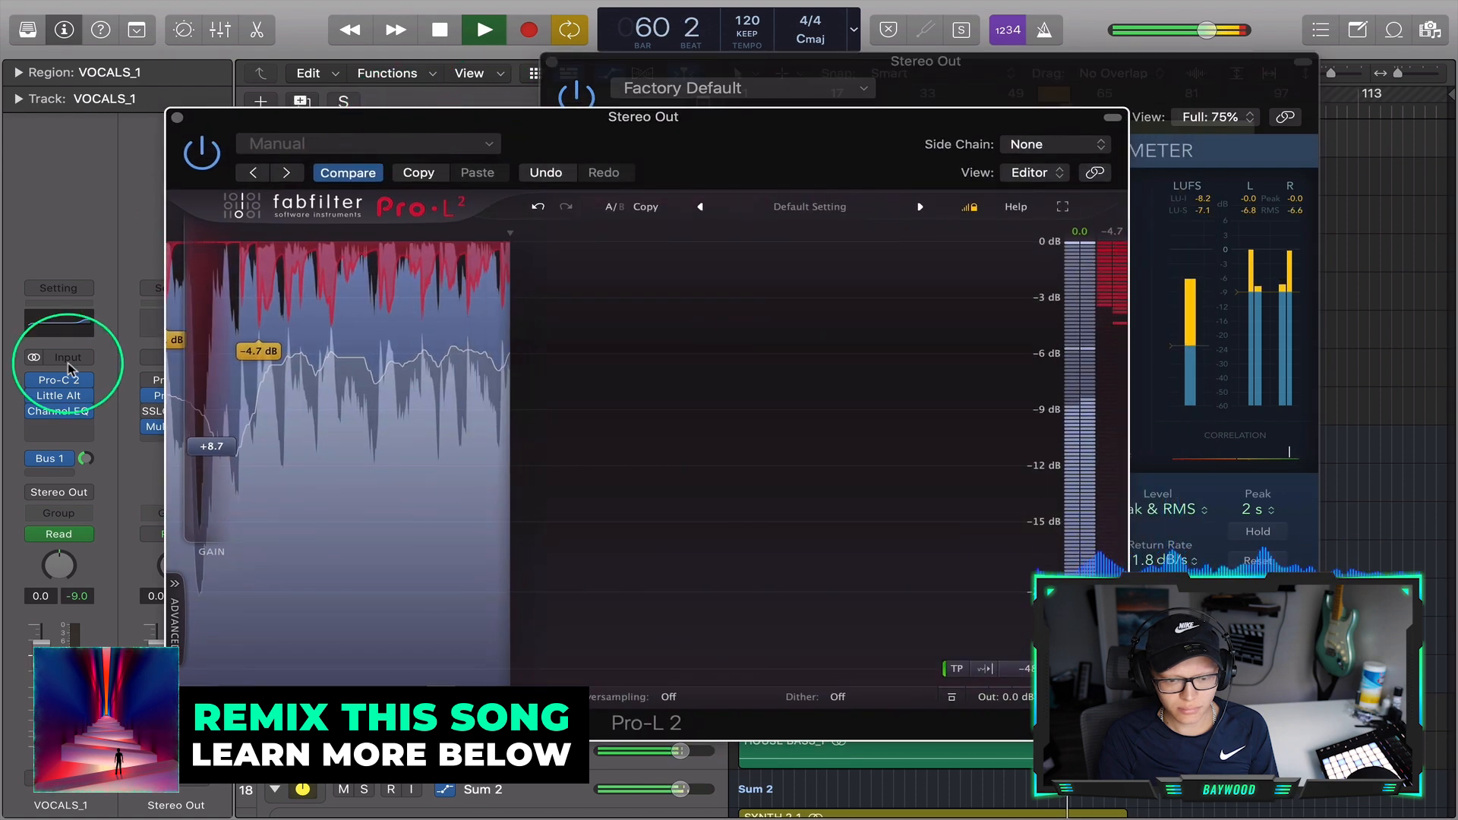
{"action": "left_click_drag", "start_coordinate": [210, 440], "coordinate": [212, 454]}
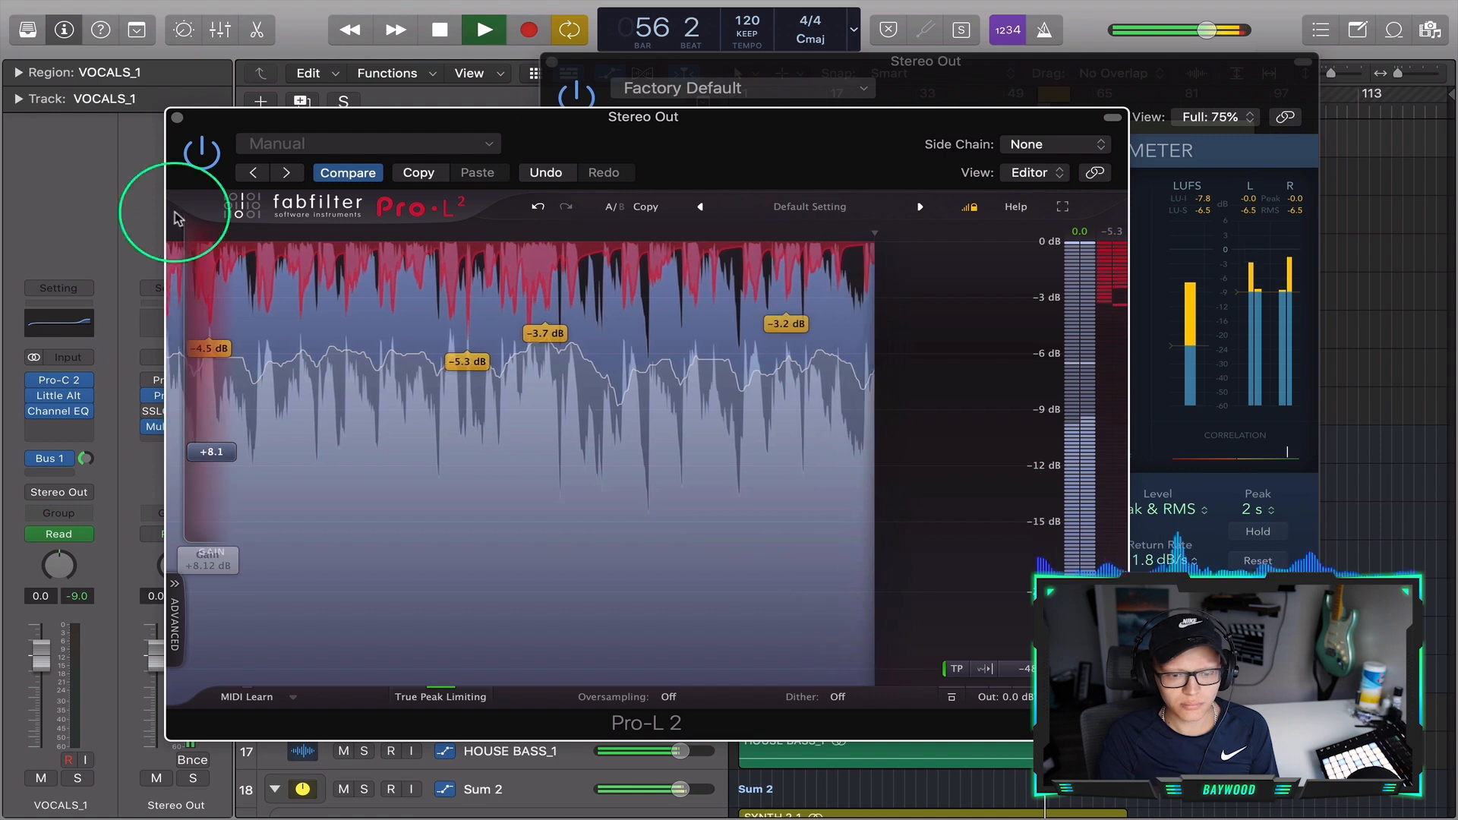
{"action": "left_click", "coordinate": [177, 117]}
{"action": "left_click", "coordinate": [552, 61]}
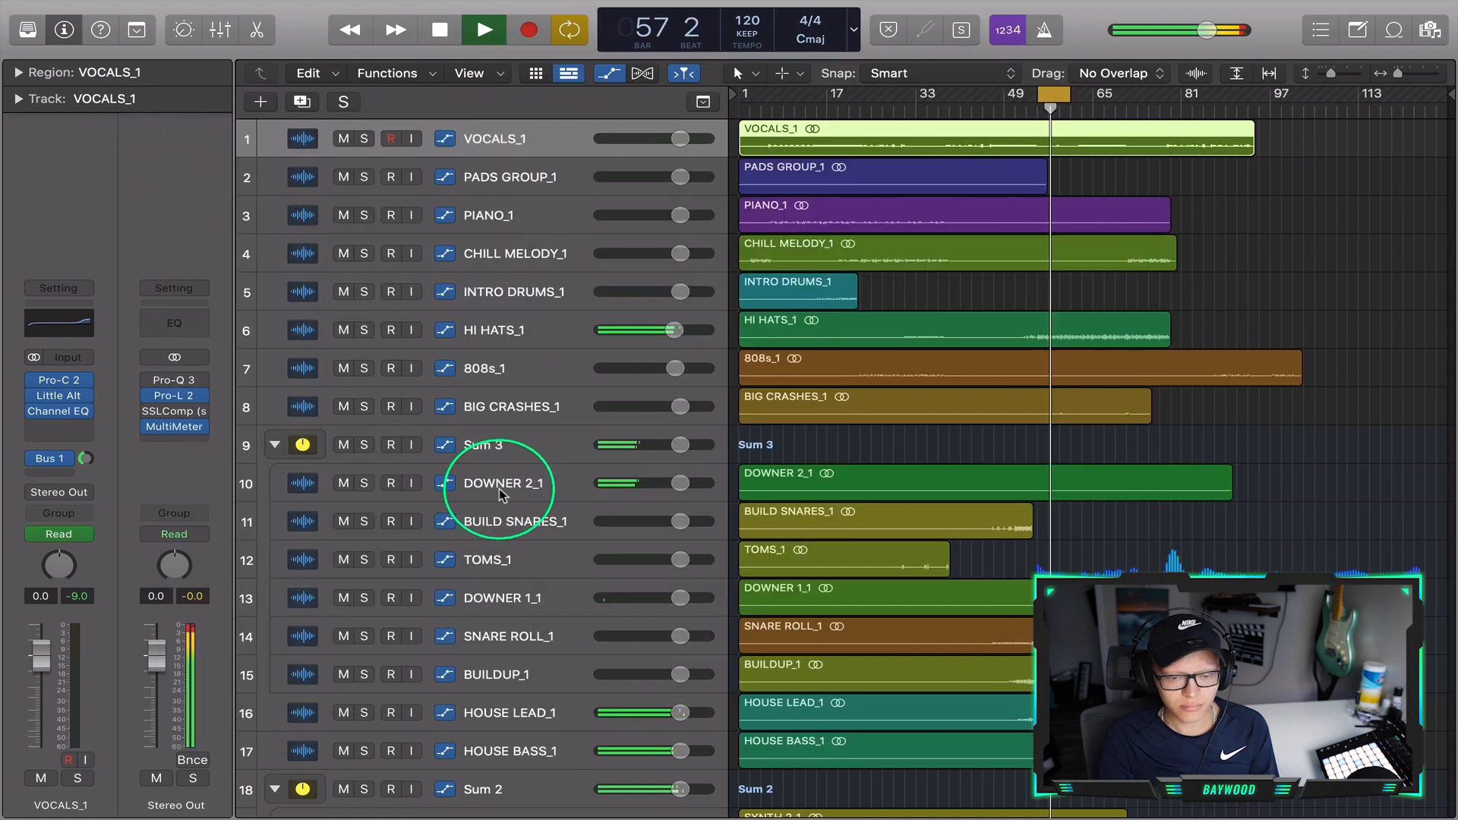
Add a high cut just below 20 kHz in the Channel EQ of the Sum 2 track and close the equalizer
{"action": "left_click", "coordinate": [521, 445]}
{"action": "scroll", "coordinate": [346, 603], "scroll_direction": "down", "scroll_amount": 2}
{"action": "scroll", "coordinate": [345, 604], "scroll_direction": "down", "scroll_amount": 2}
{"action": "left_click", "coordinate": [521, 621]}
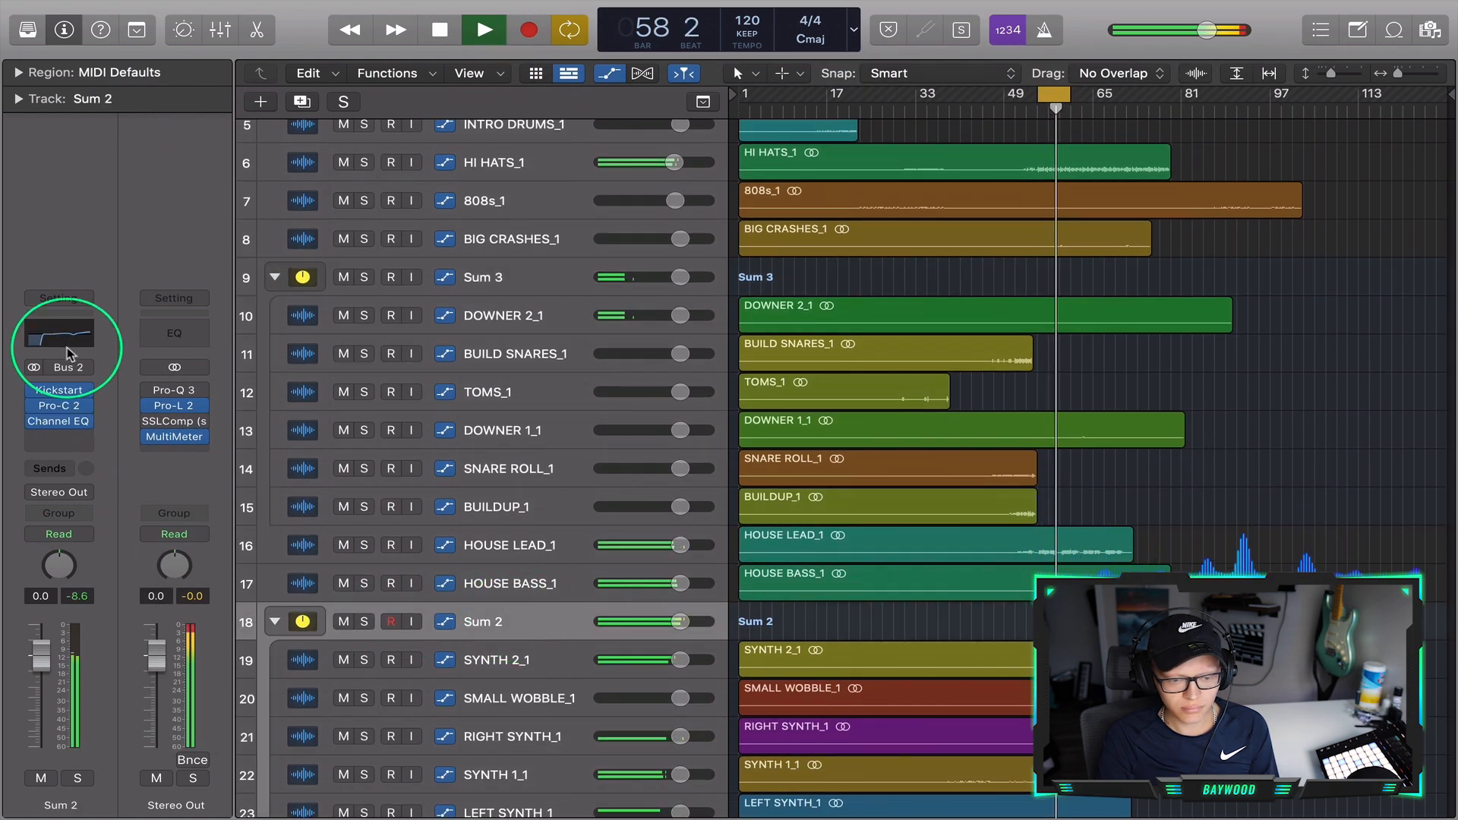
{"action": "left_click", "coordinate": [89, 354]}
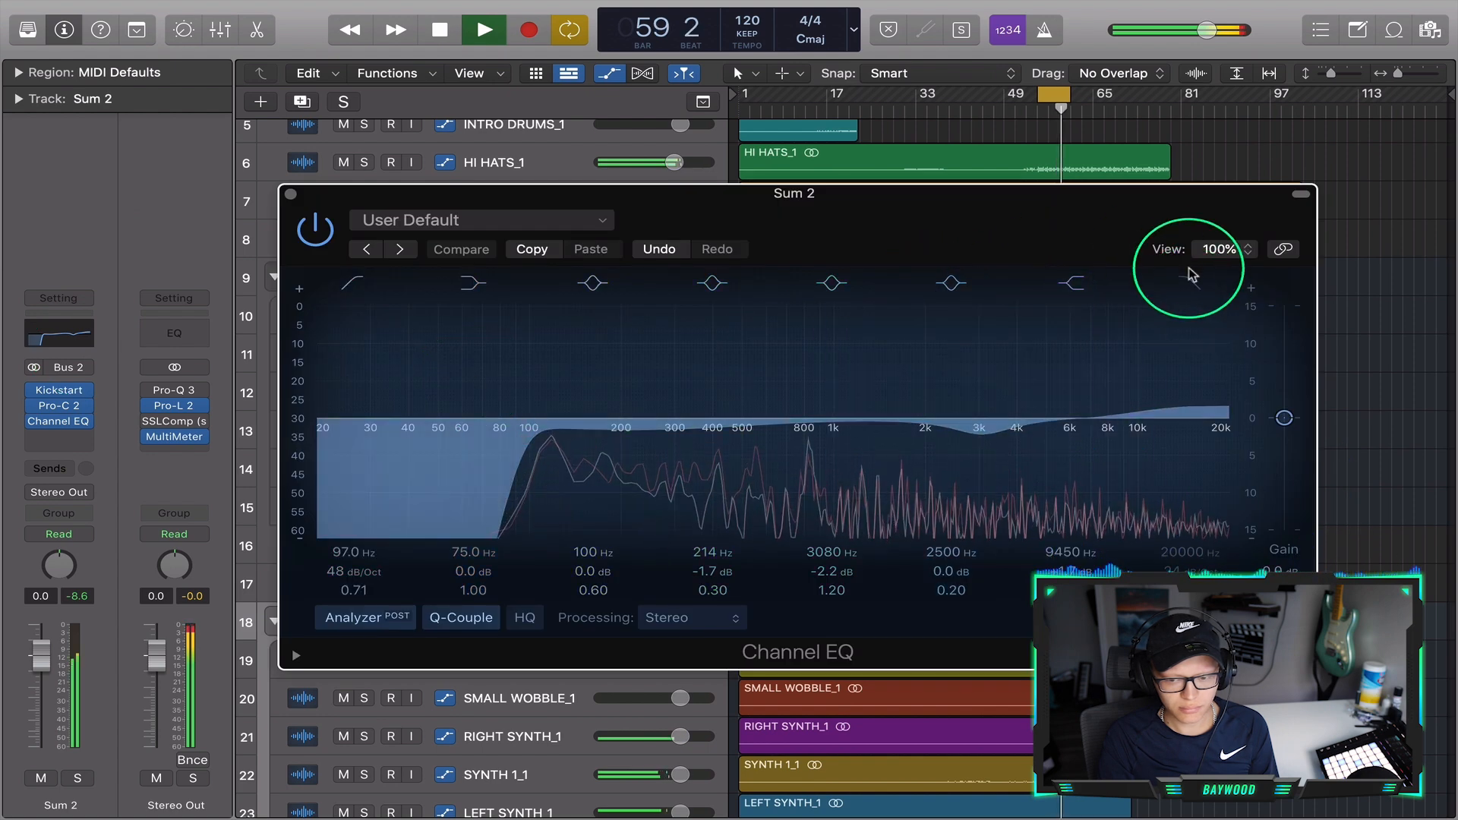
{"action": "mouse_move", "coordinate": [1189, 477]}
{"action": "left_mouse_down"}
{"action": "mouse_move", "coordinate": [797, 475]}
{"action": "mouse_move", "coordinate": [1170, 478]}
{"action": "left_mouse_up"}
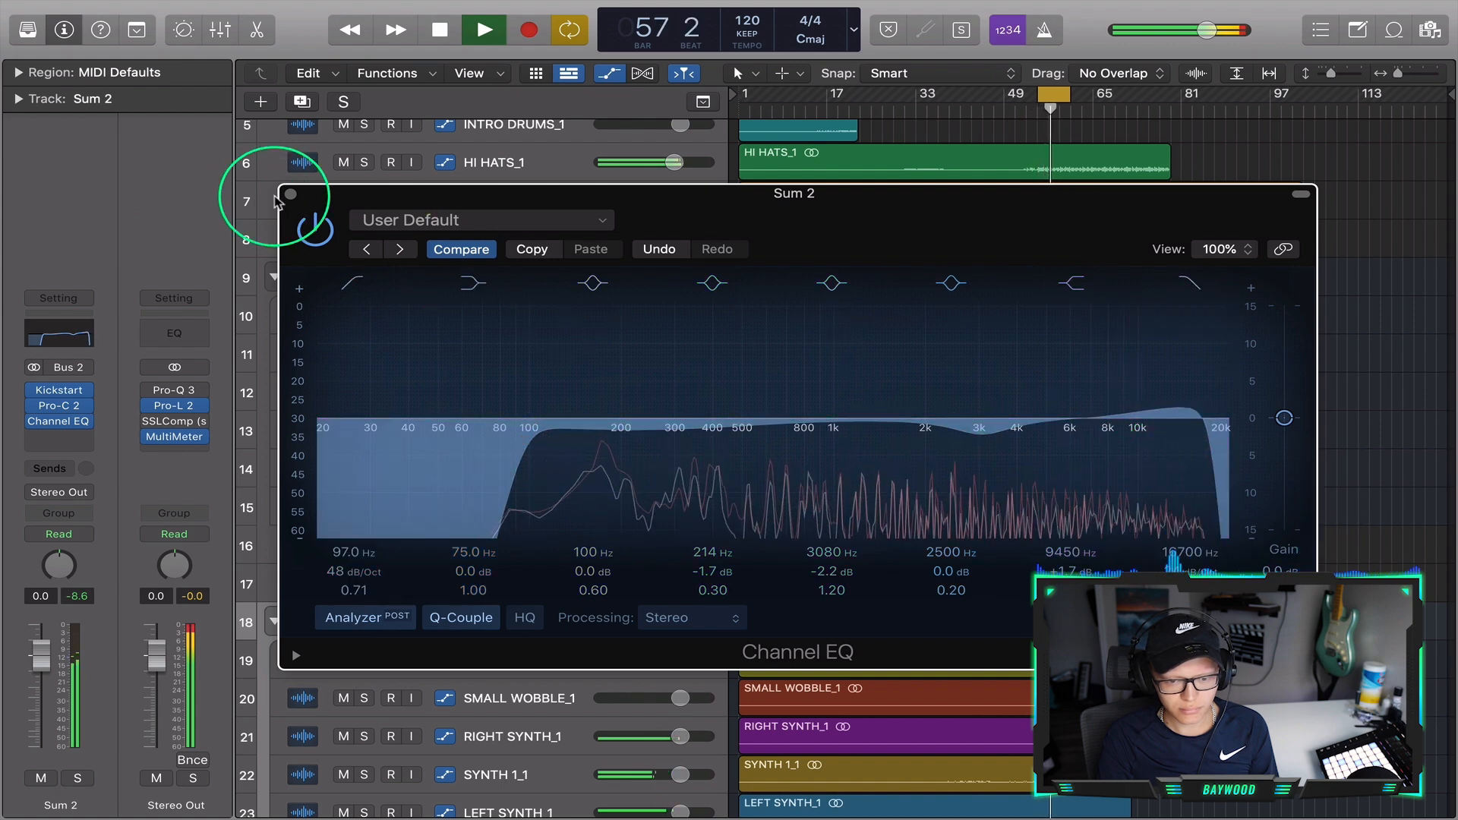
{"action": "left_click", "coordinate": [290, 194]}
Close the Stereo Out Pro-Q 3 window and insert the stereo BABY Audio Smooth Operator between Pro-Q 3 and Pro-L 2
{"action": "scroll", "coordinate": [716, 445], "scroll_direction": "up", "scroll_amount": 4}
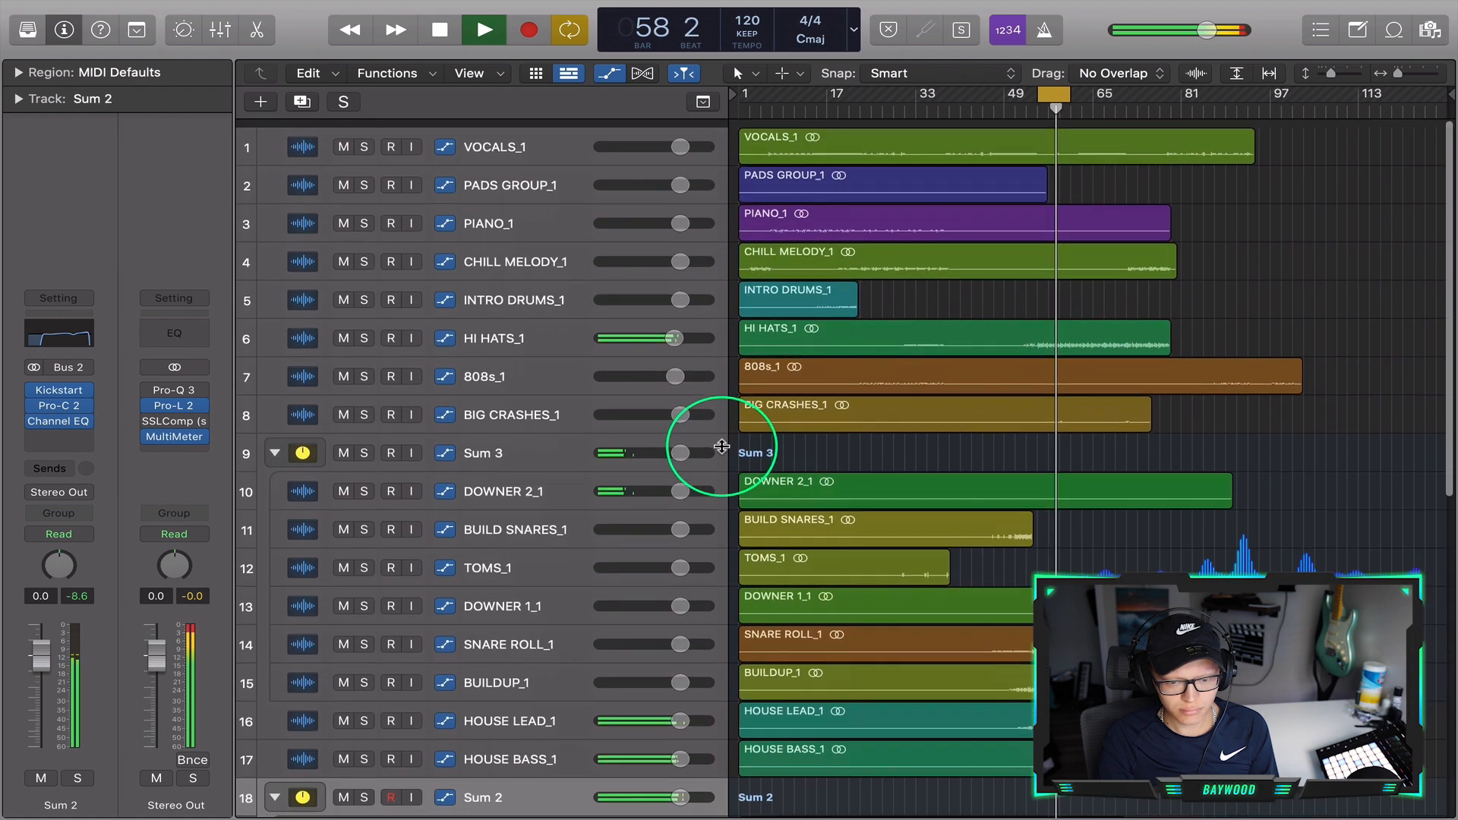
{"action": "scroll", "coordinate": [720, 447], "scroll_direction": "down", "scroll_amount": 8}
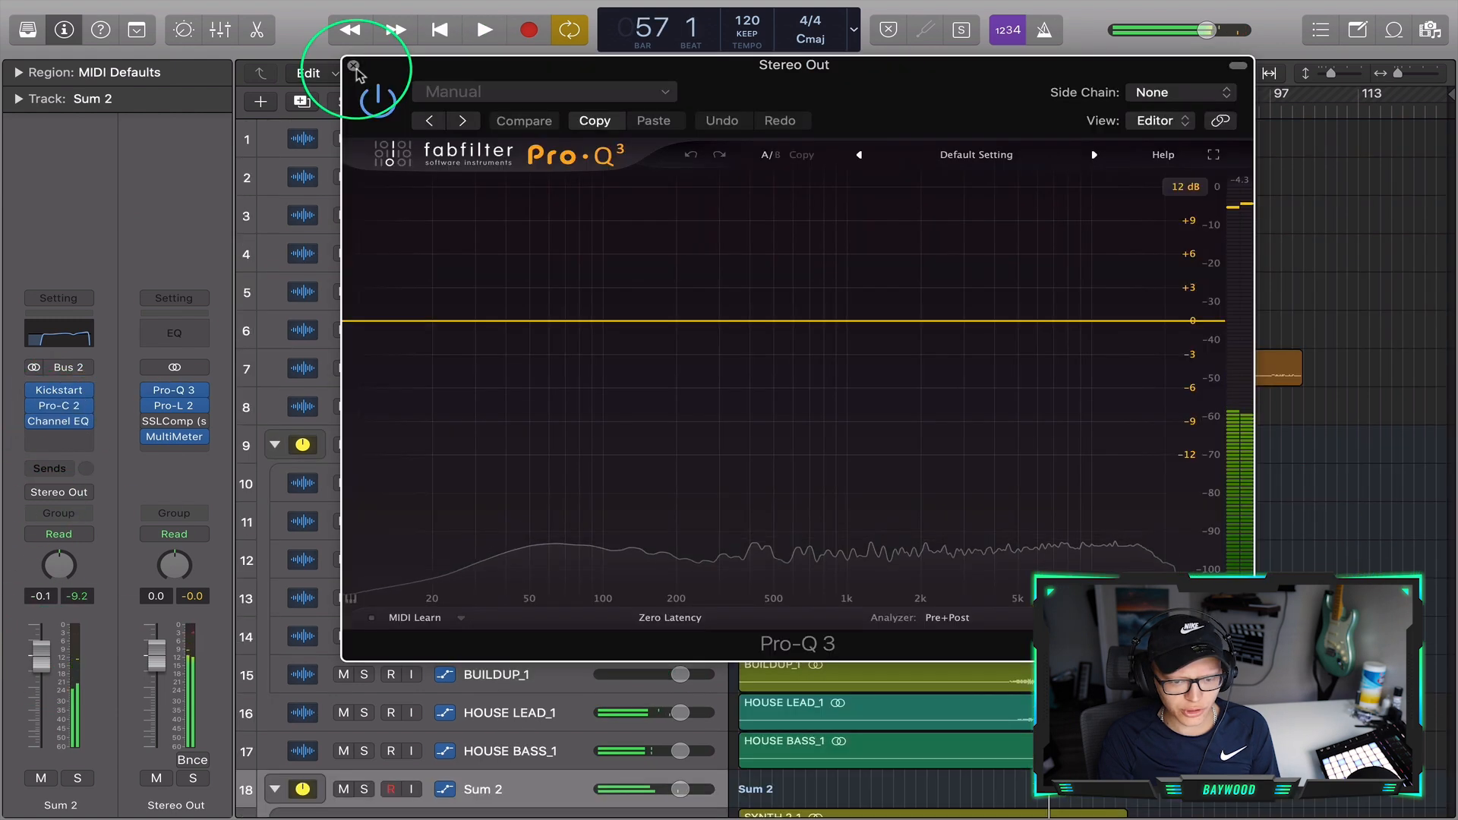
{"action": "left_click", "coordinate": [275, 48]}
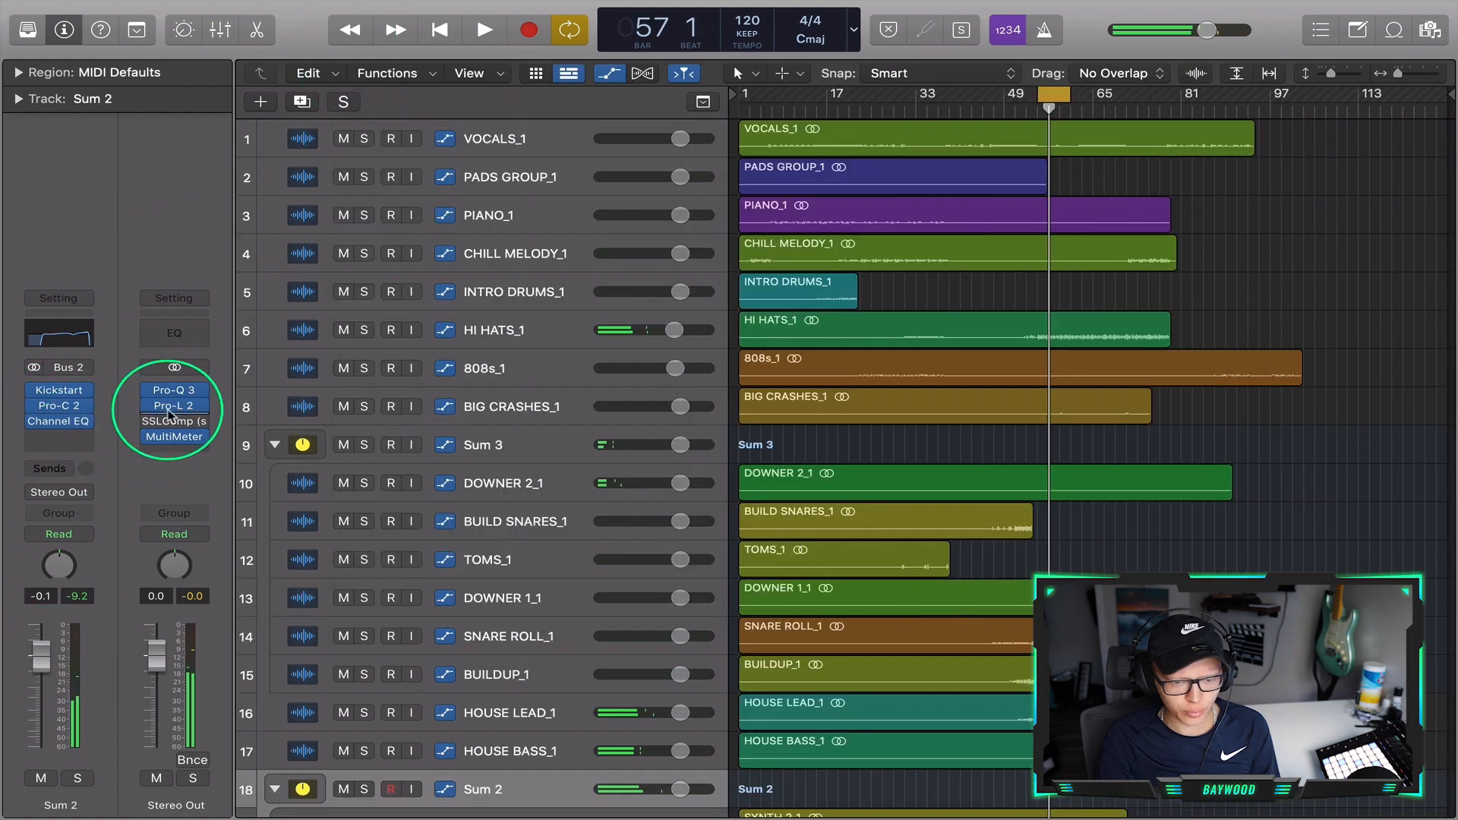
{"action": "left_click", "coordinate": [175, 451]}
{"action": "mouse_move", "coordinate": [304, 789]}
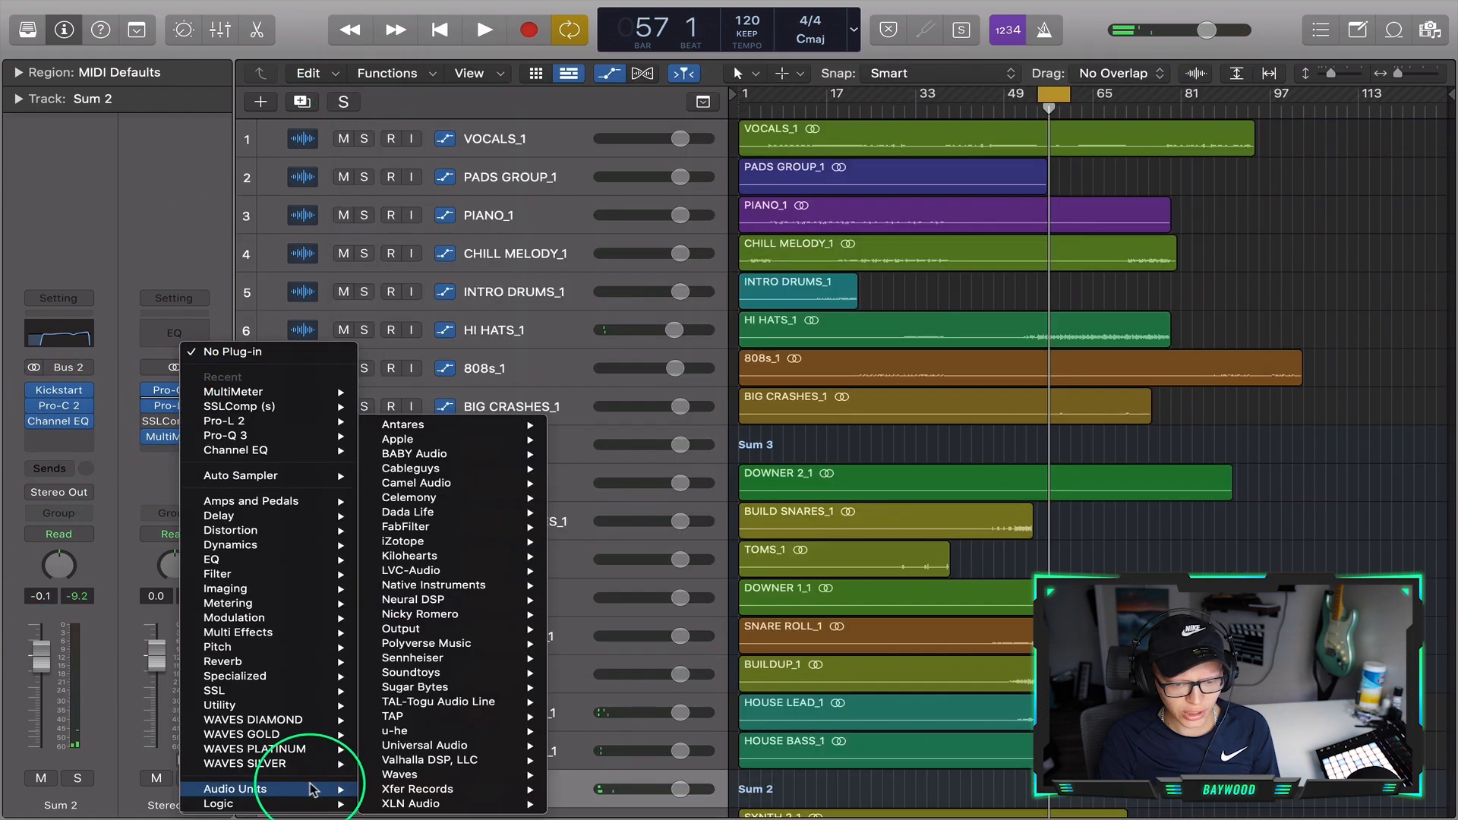
{"action": "mouse_move", "coordinate": [511, 455]}
{"action": "mouse_move", "coordinate": [649, 499]}
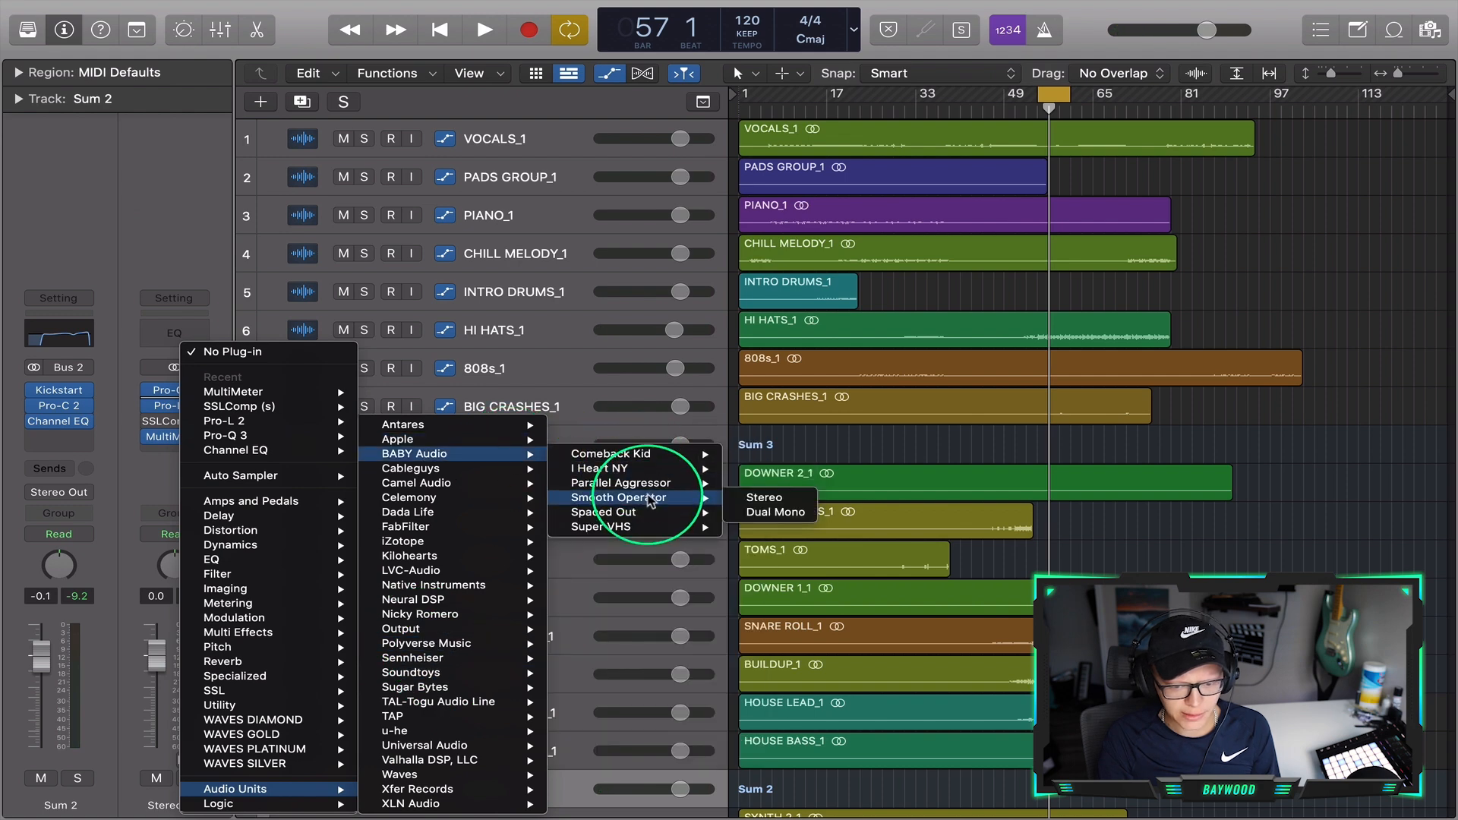
{"action": "left_click", "coordinate": [765, 498]}
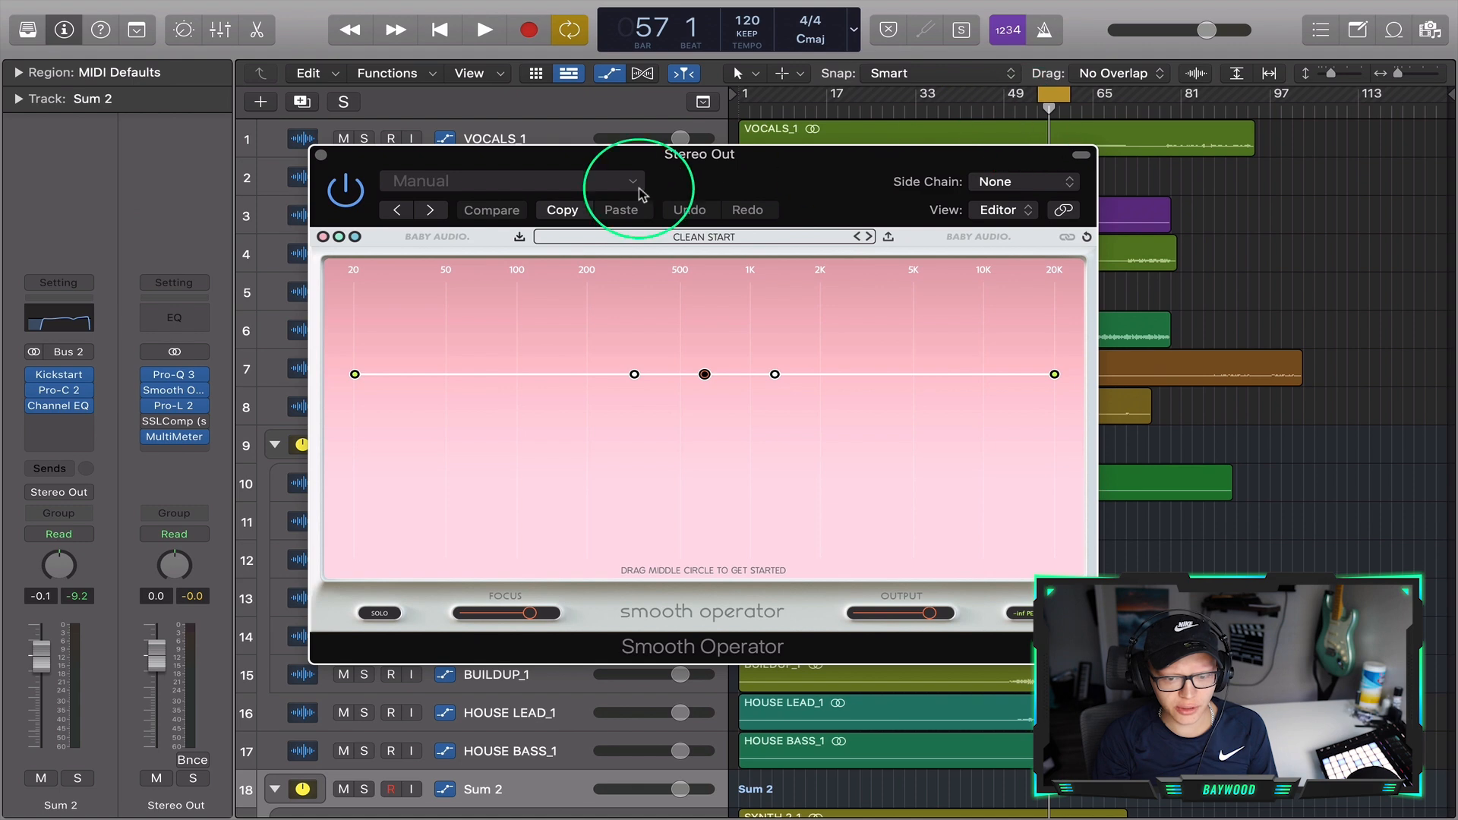
Load preset 25, Master Bus Chill, in Smooth Operator
{"action": "left_click", "coordinate": [655, 237]}
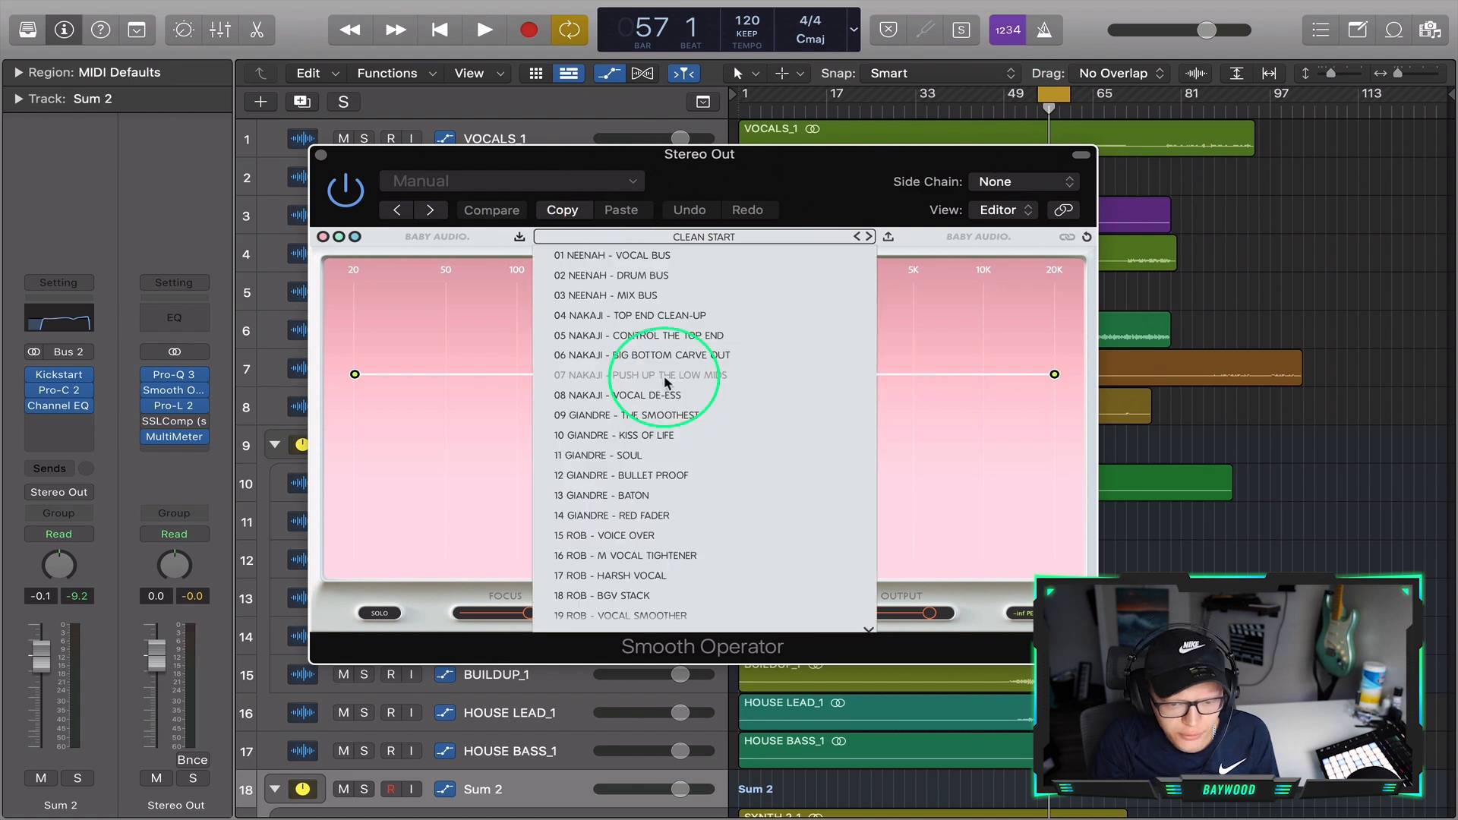
{"action": "scroll", "coordinate": [662, 410], "scroll_direction": "down", "scroll_amount": 3}
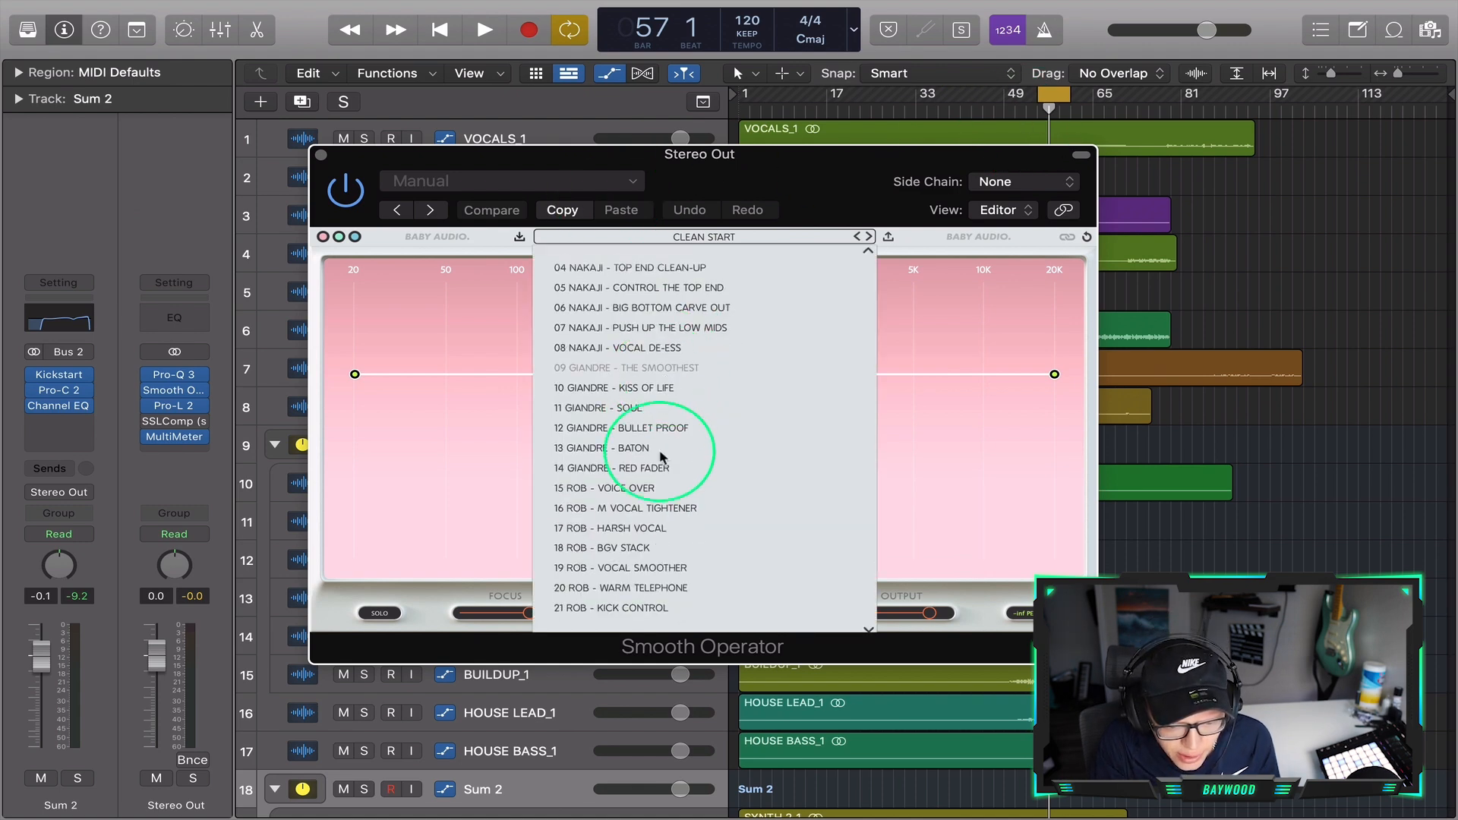
{"action": "scroll", "coordinate": [663, 520], "scroll_direction": "down", "scroll_amount": 5}
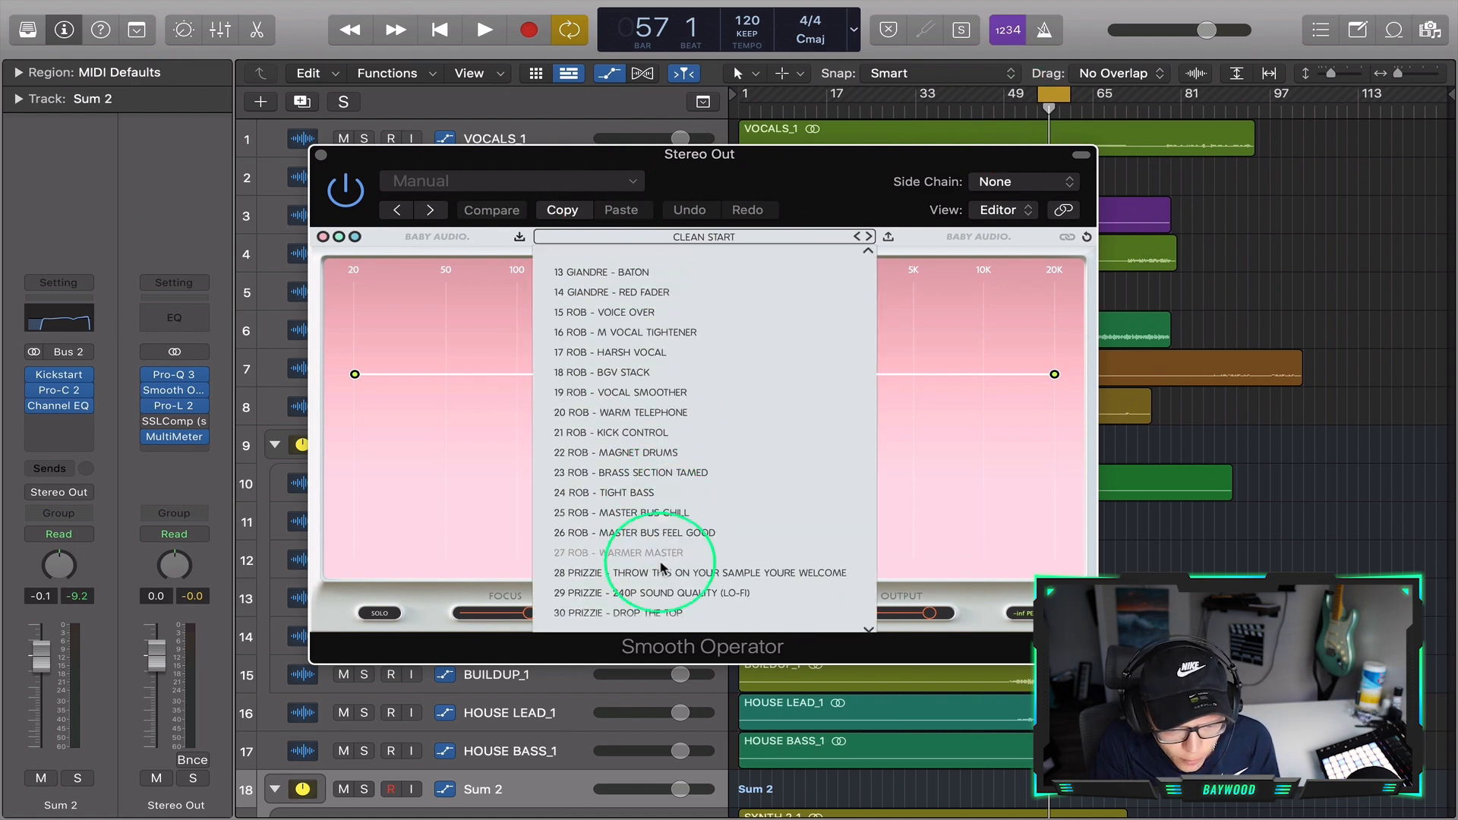
{"action": "left_click", "coordinate": [675, 515]}
Play the song from about bar 55 and toggle Smooth Operator's bypass to compare the mix with and without it
{"action": "left_click_drag", "start_coordinate": [1049, 110], "coordinate": [1037, 112]}
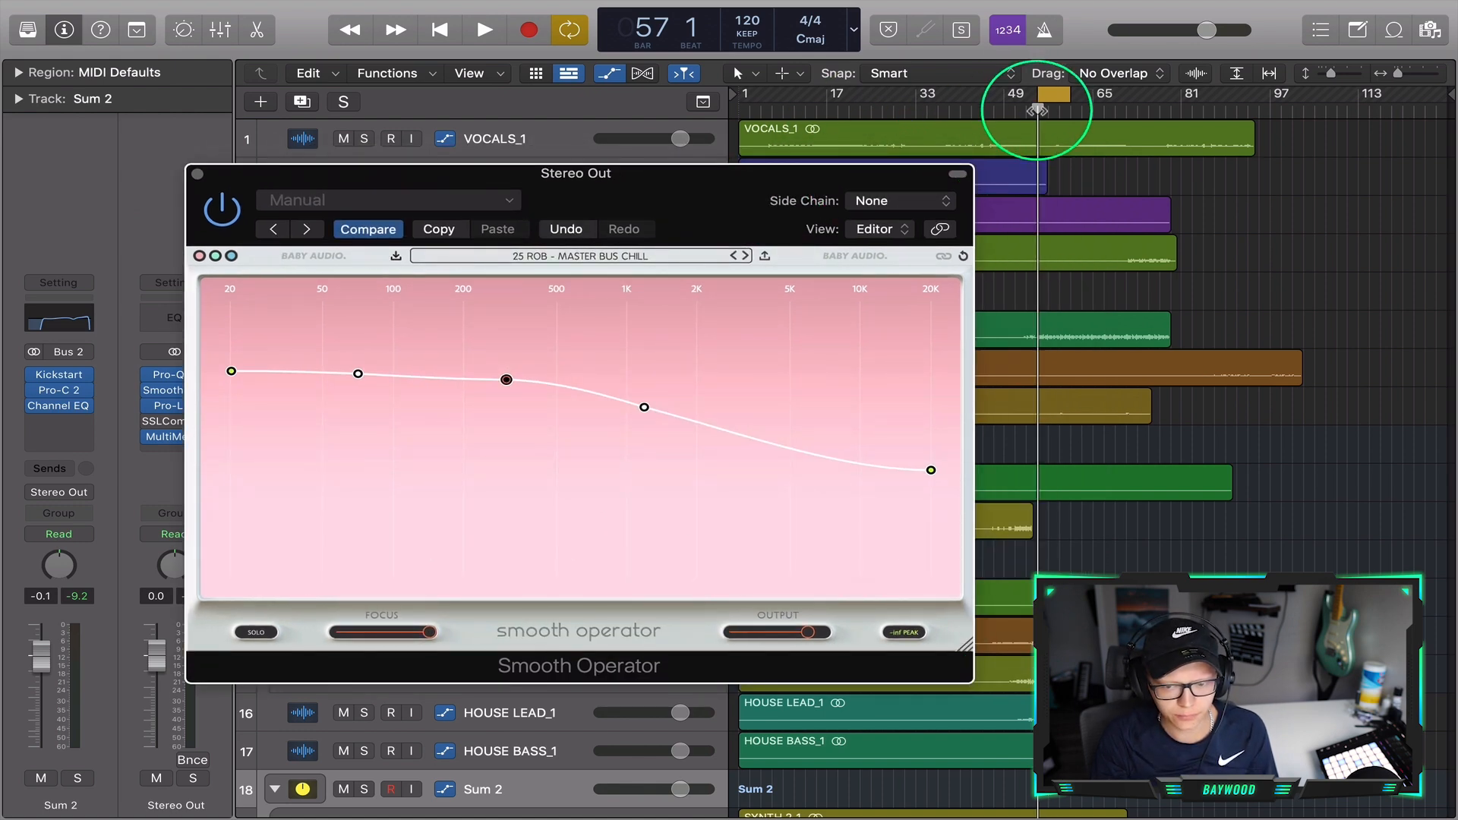
{"action": "key", "text": "space"}
{"action": "left_click_drag", "start_coordinate": [630, 221], "coordinate": [834, 206]}
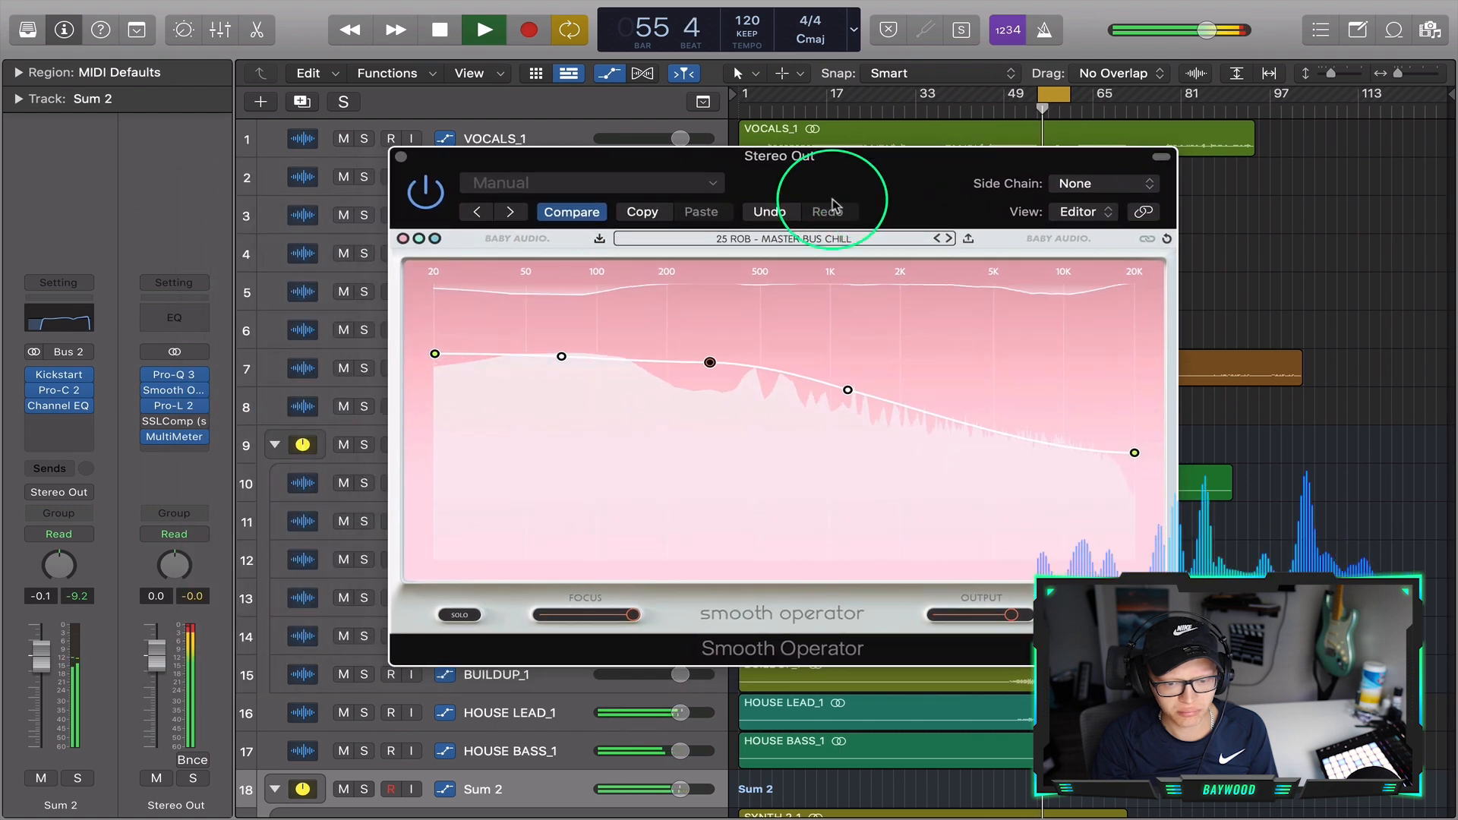
{"action": "left_click", "coordinate": [425, 196]}
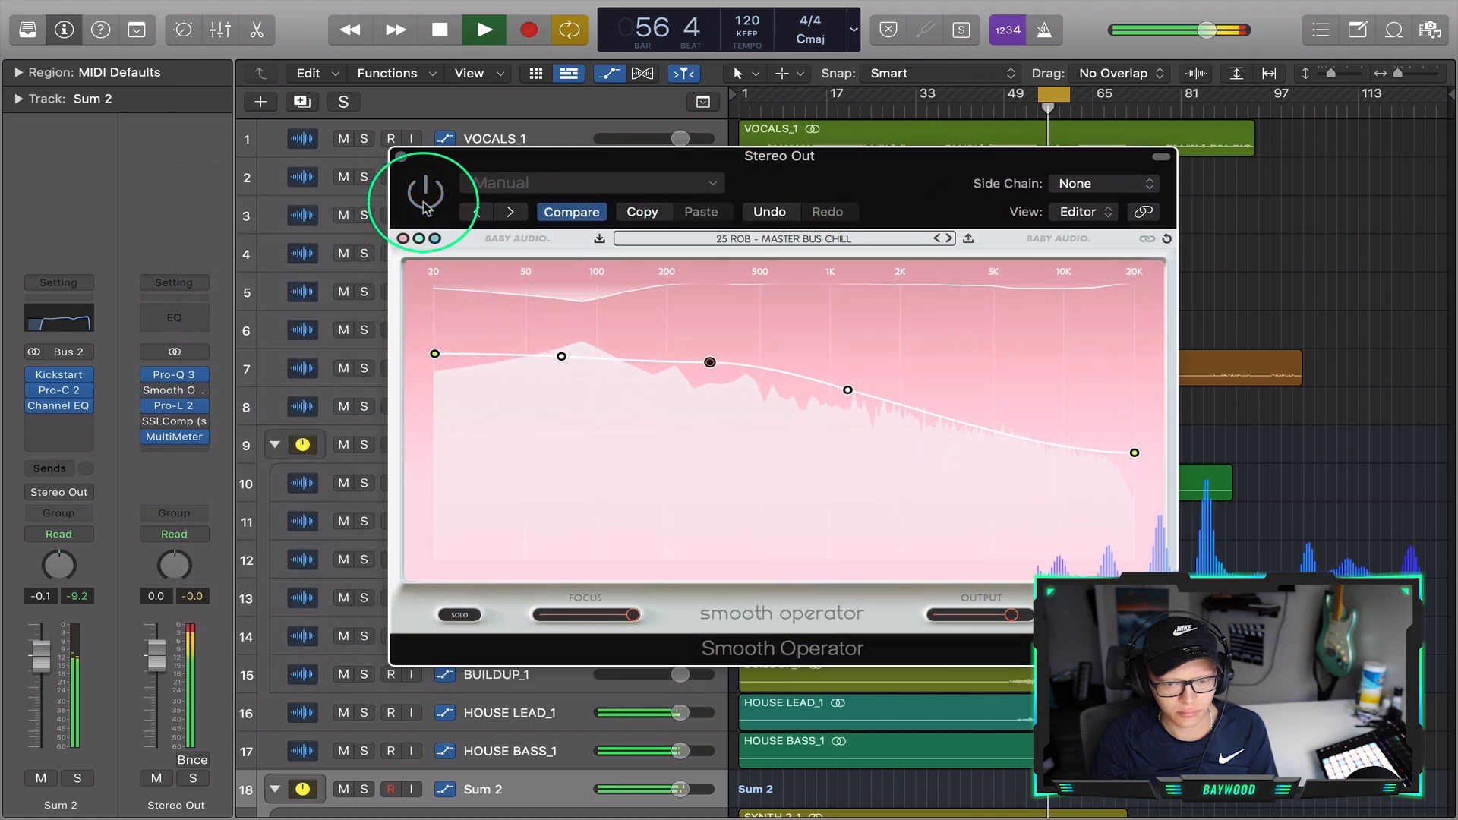
{"action": "left_click_drag", "start_coordinate": [872, 189], "coordinate": [902, 188]}
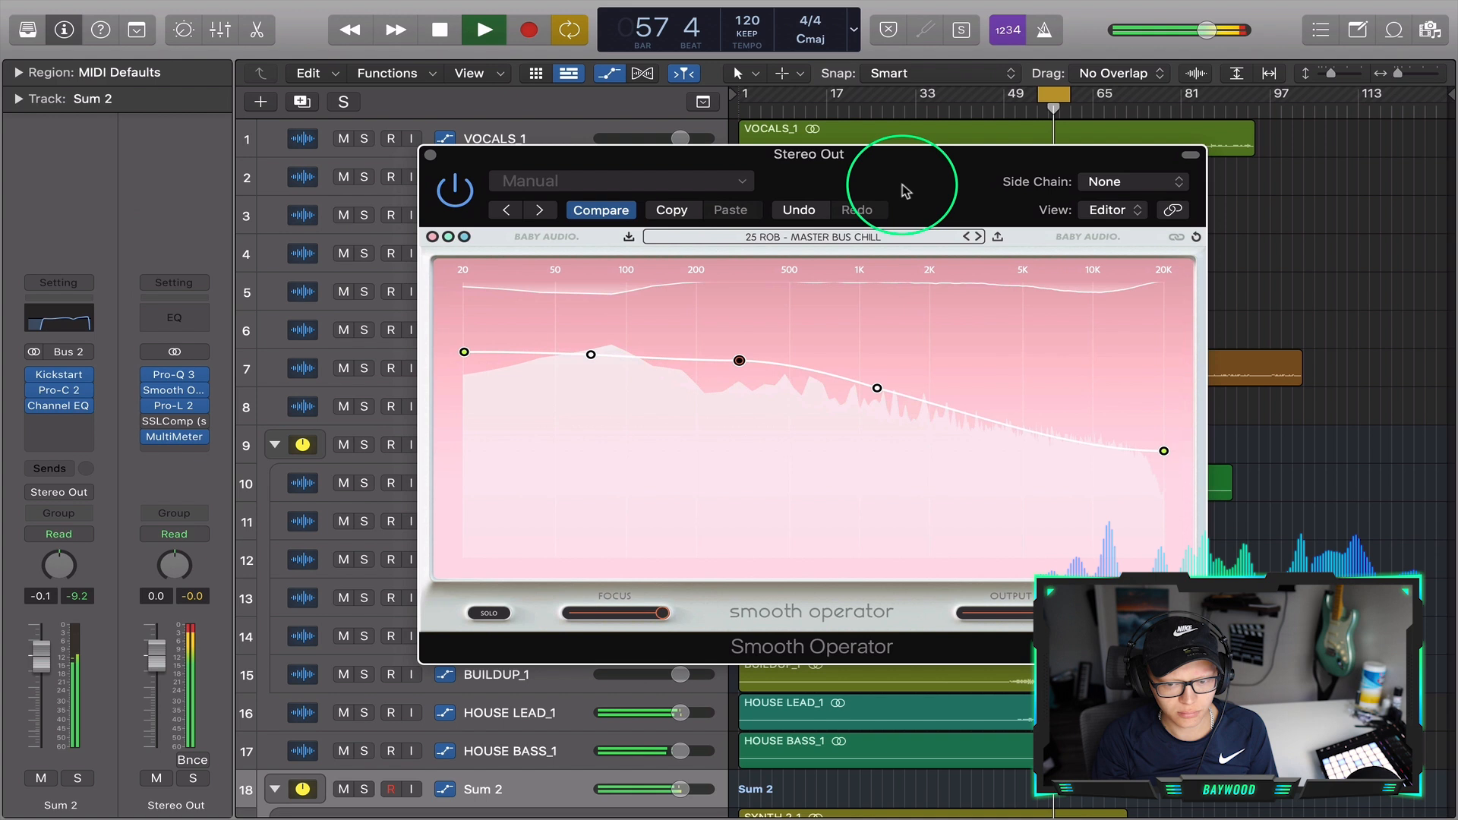
Audition preset 26, Master Bus Feel Good, in Smooth Operator and switch on to preset 27, Warmer Master
{"action": "left_click", "coordinate": [980, 237]}
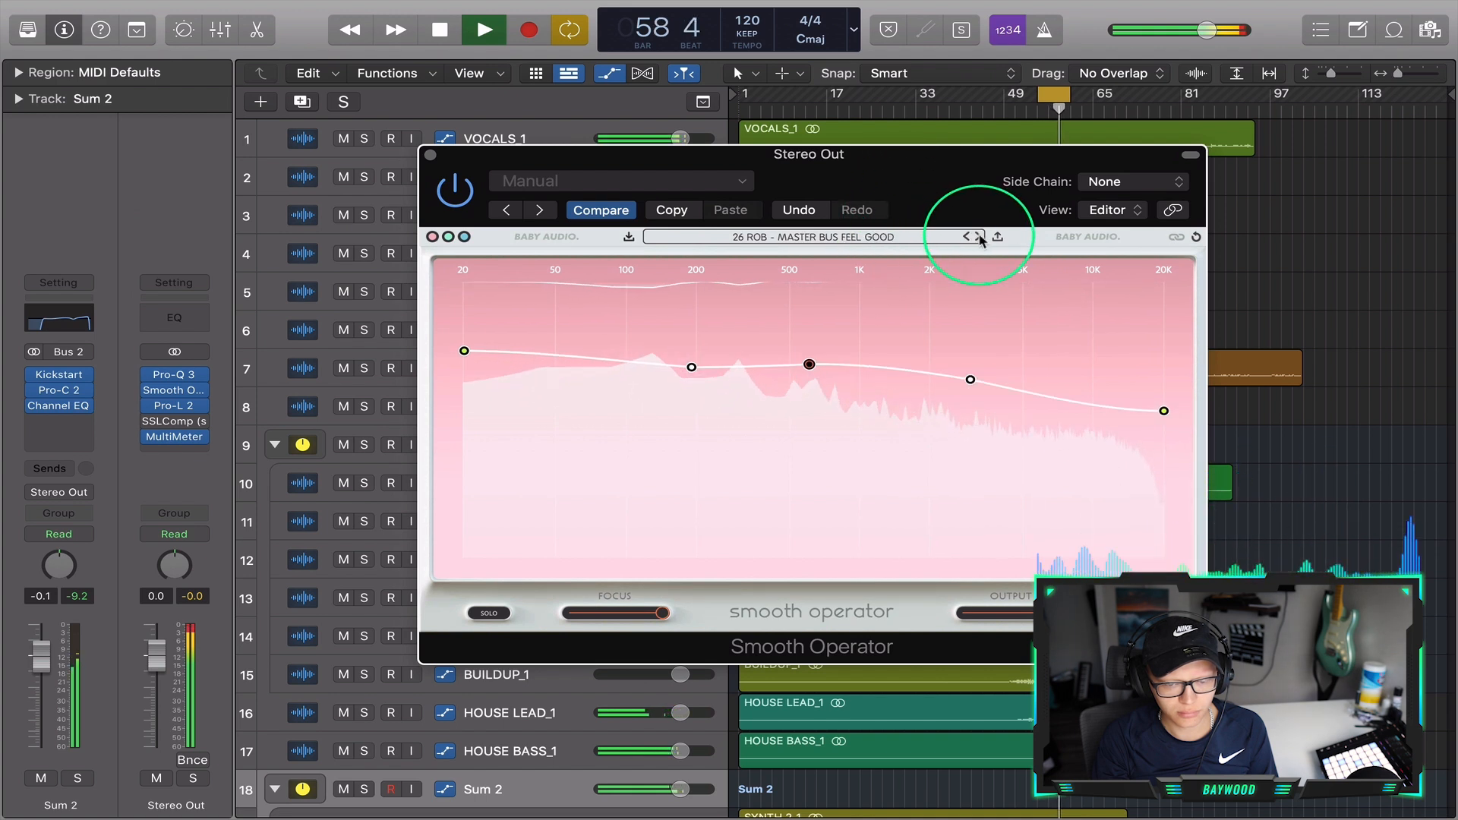
{"action": "left_click", "coordinate": [979, 237]}
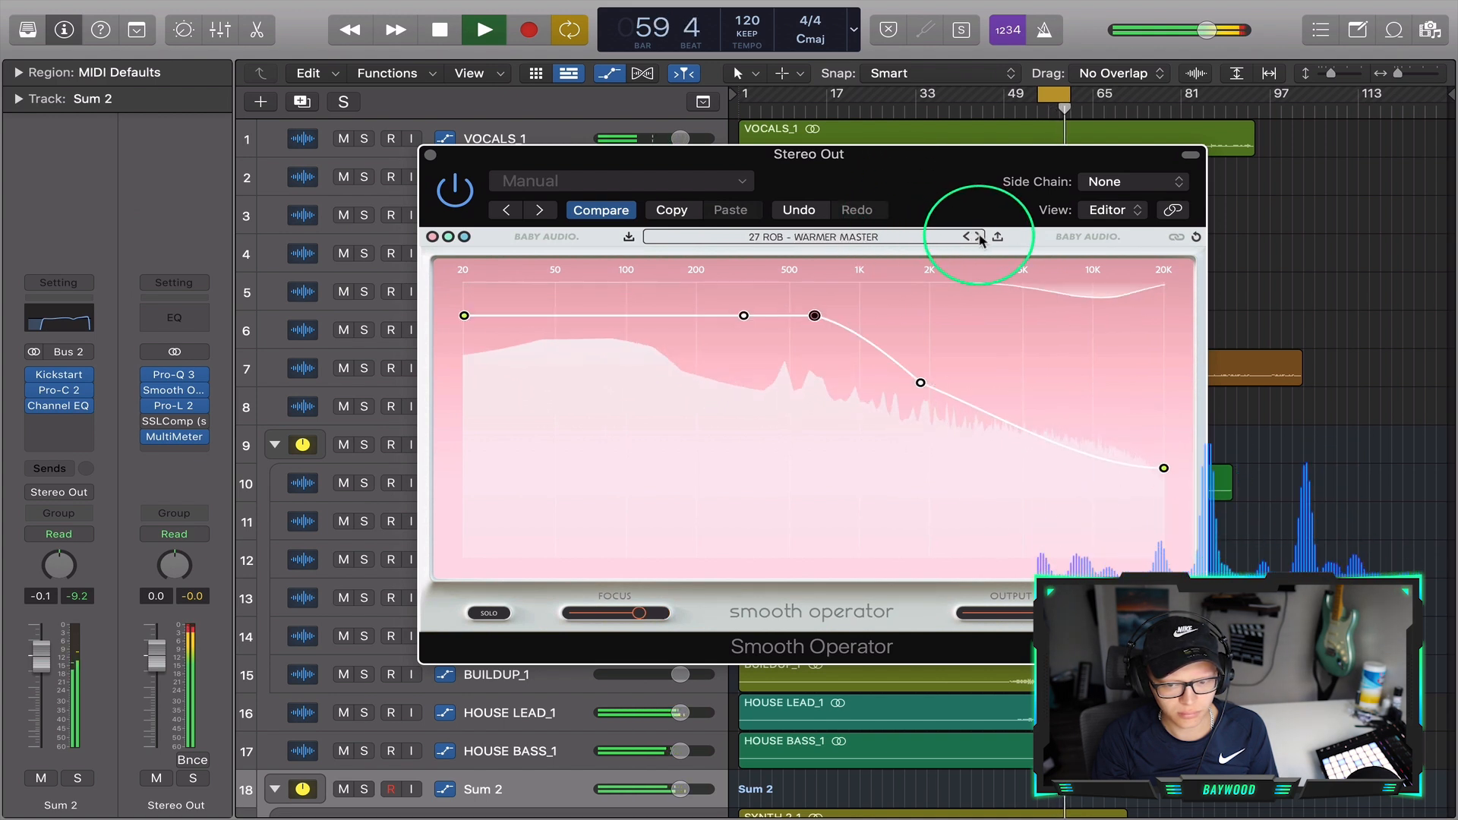
Compare Smooth Operator's preset 26 with bypass, go back to preset 25, Master Bus Chill, and raise its 20 kHz node slightly
{"action": "left_click", "coordinate": [966, 237]}
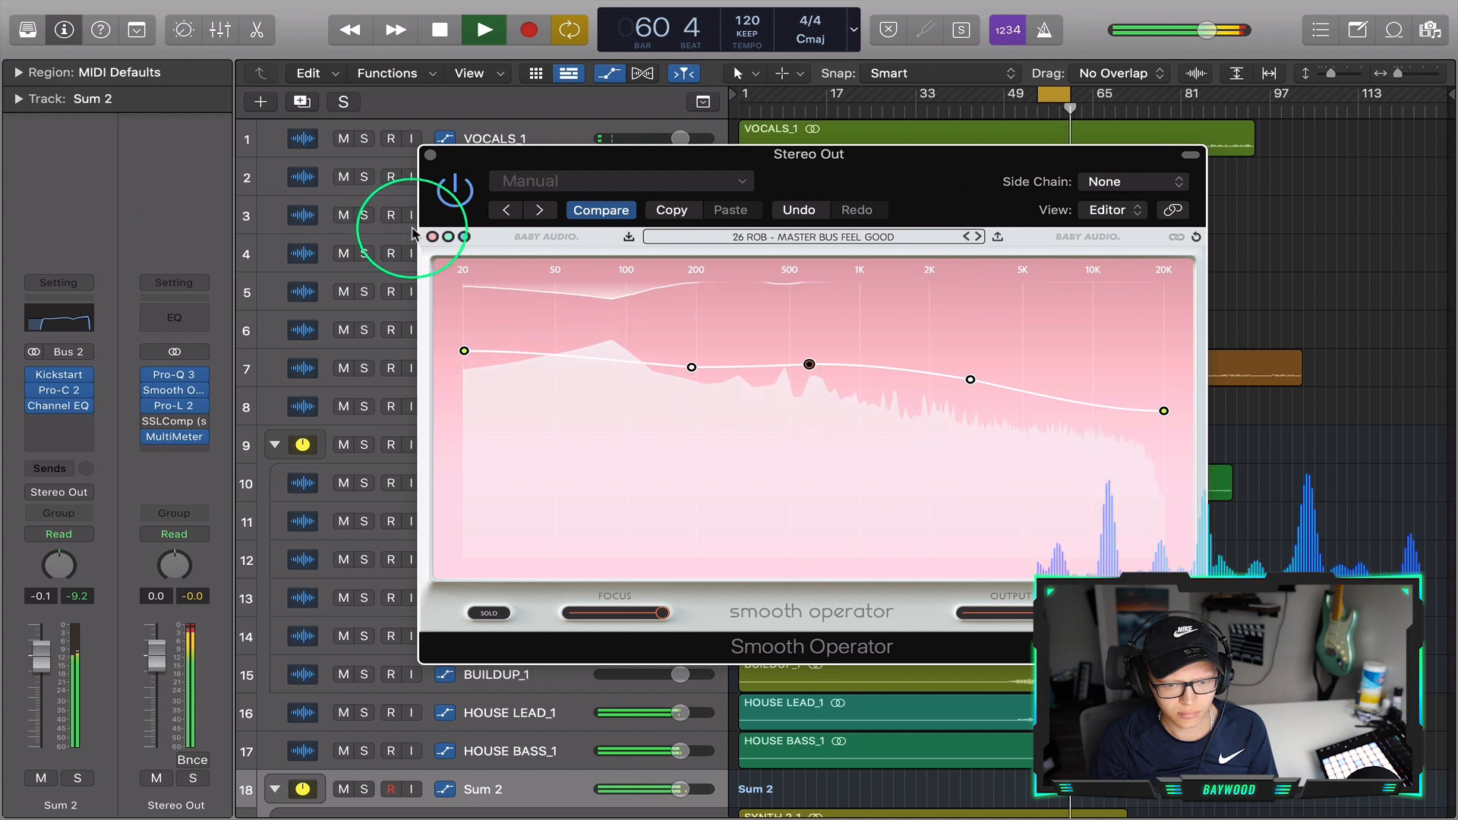
{"action": "left_click", "coordinate": [458, 202]}
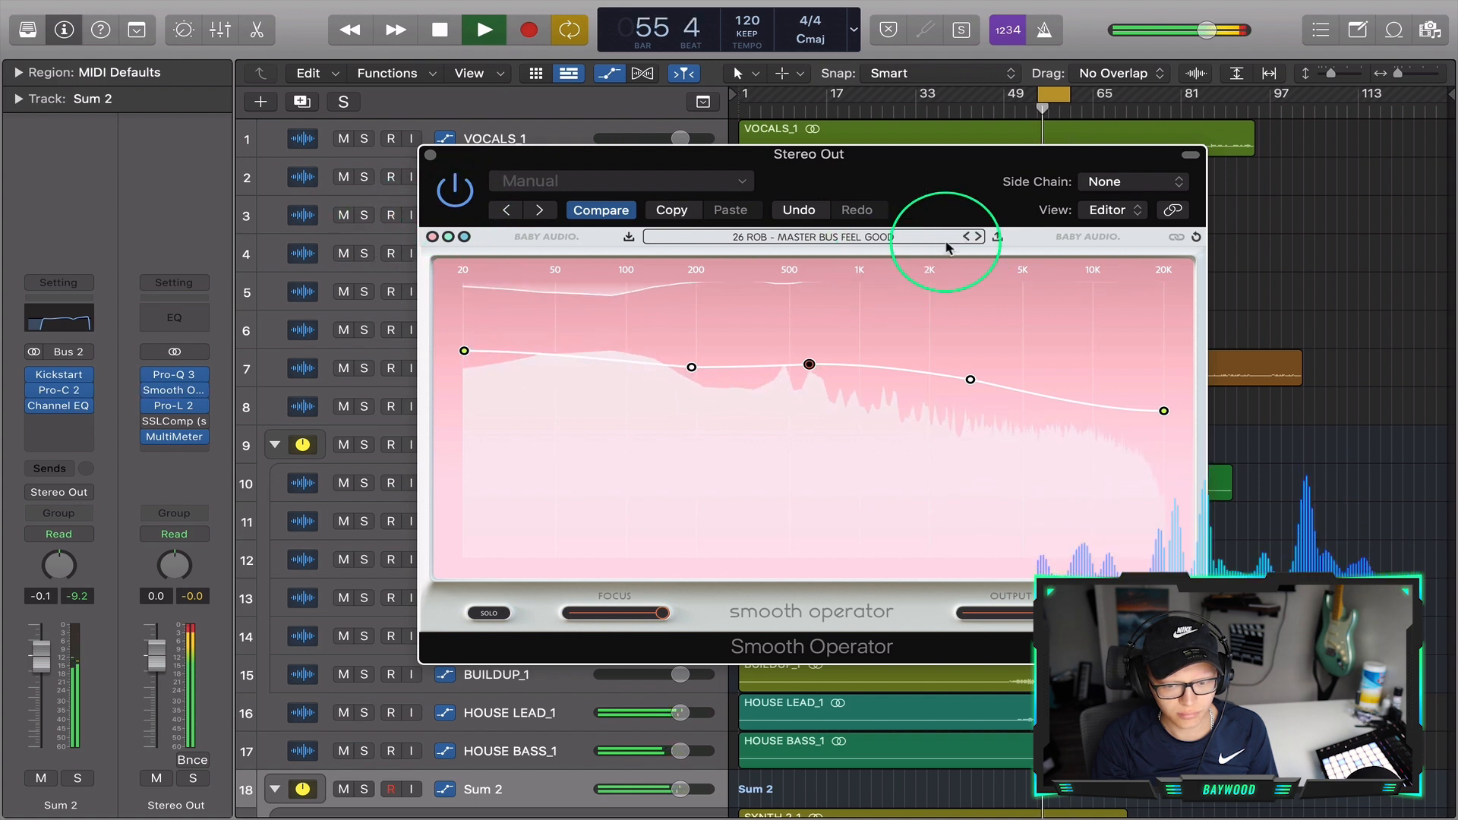
{"action": "left_click", "coordinate": [967, 236]}
{"action": "left_click", "coordinate": [1163, 452]}
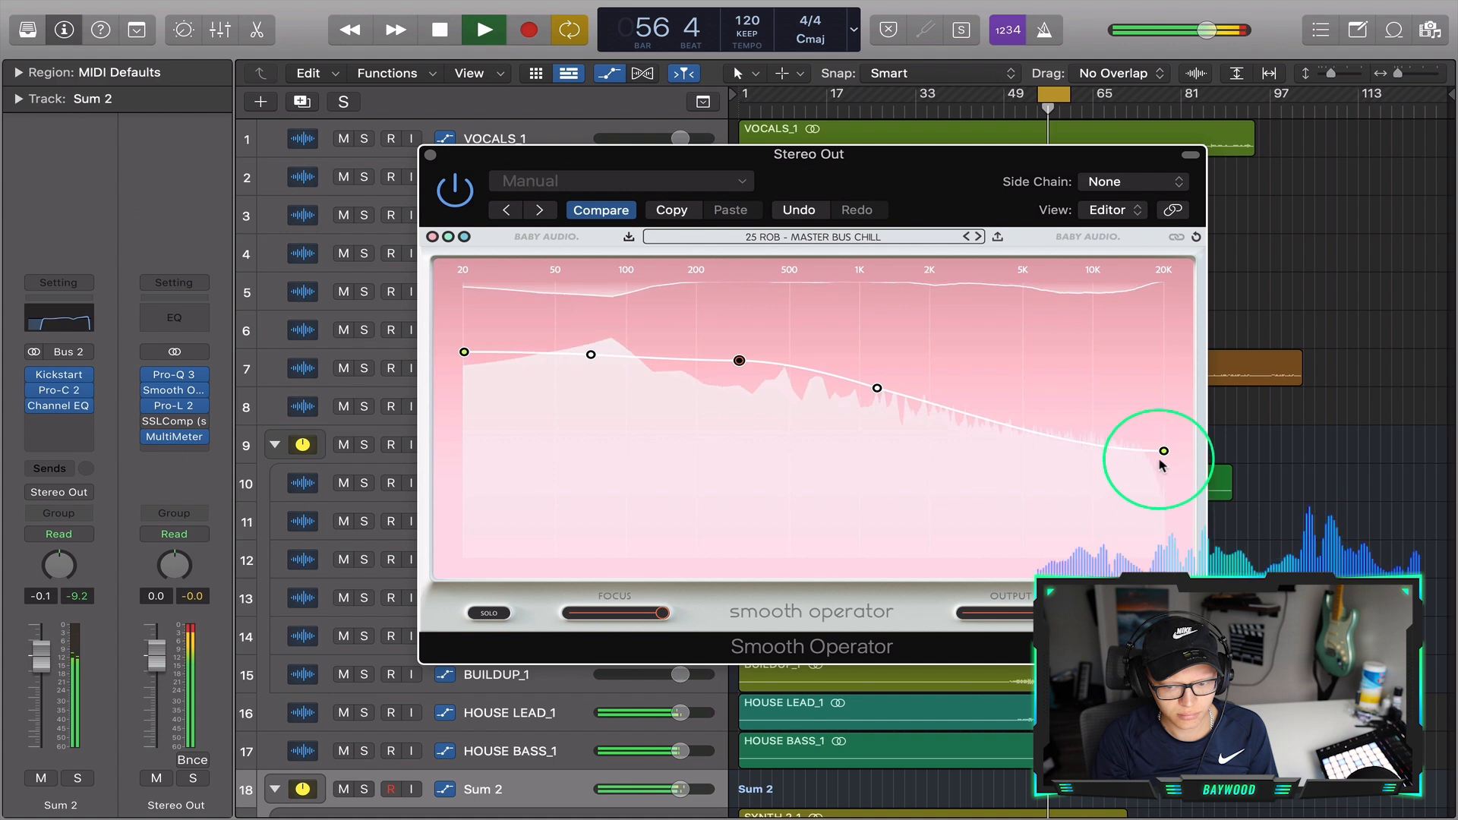
{"action": "key", "text": "space"}
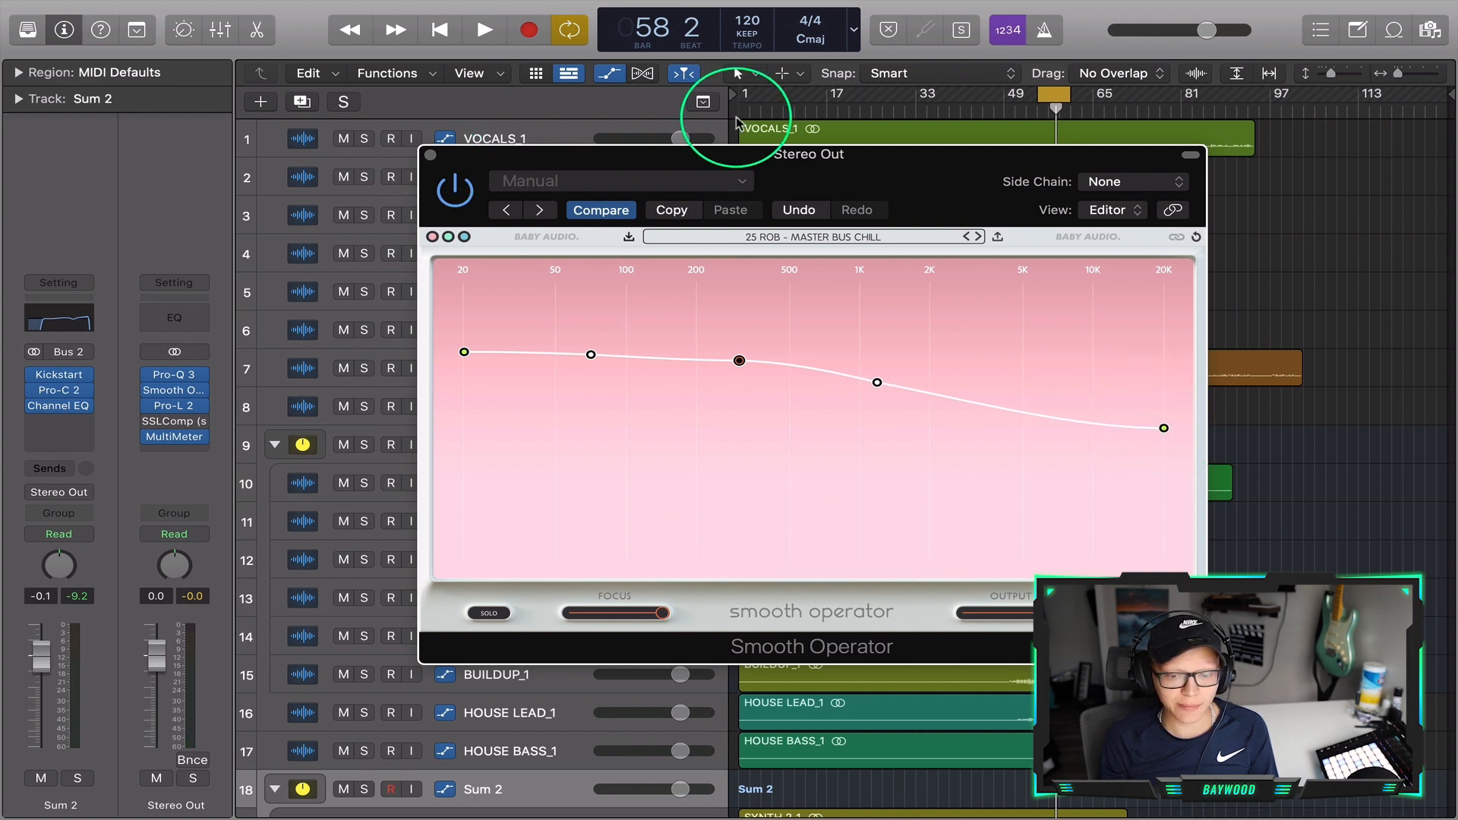
Close Smooth Operator and load the Flat 7 Bands preset in the stereo output's Pro-Q 3
{"action": "left_click_drag", "start_coordinate": [919, 188], "coordinate": [883, 184]}
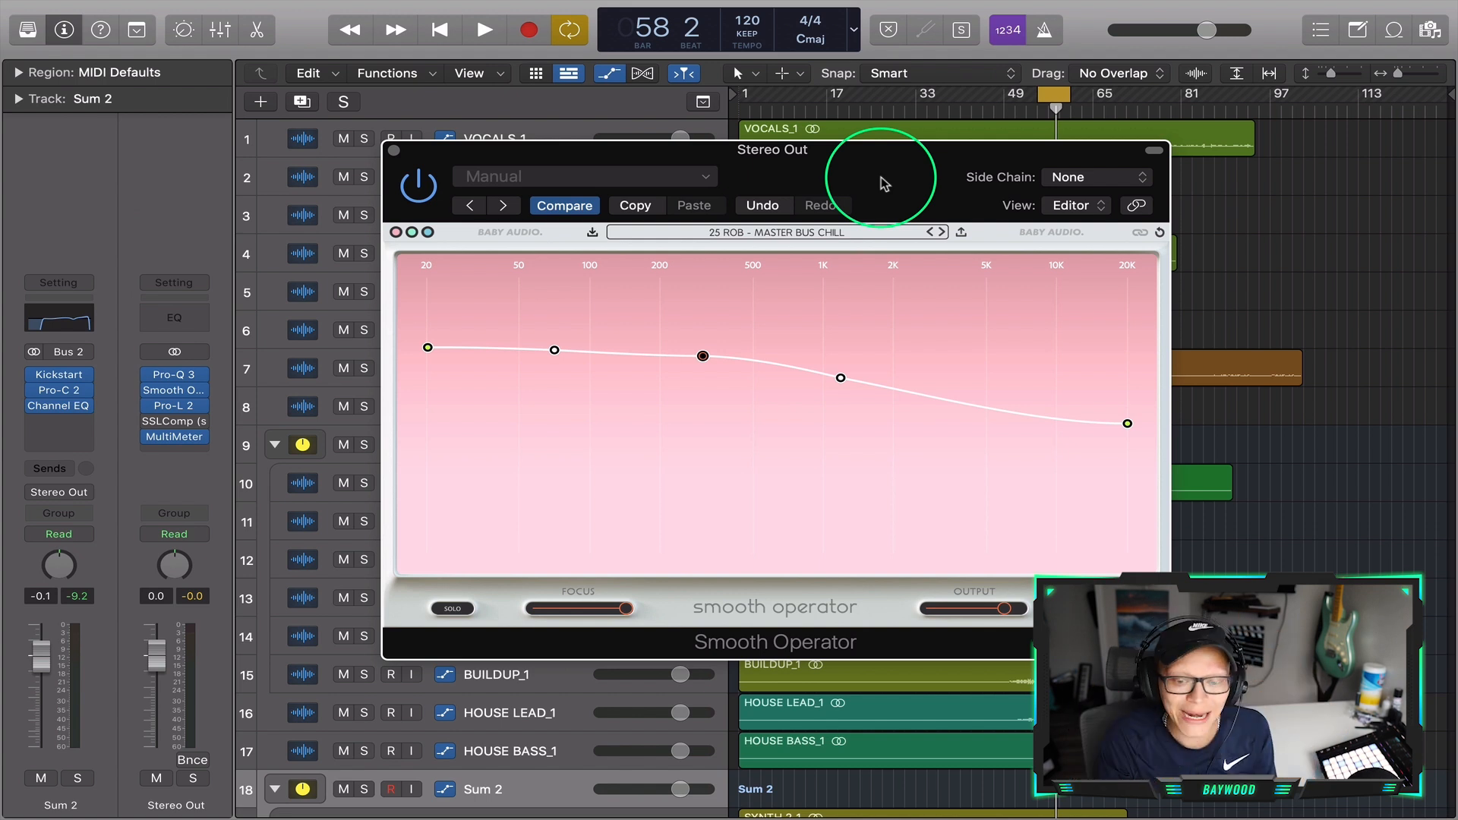
{"action": "key", "text": "super+w"}
{"action": "left_click", "coordinate": [177, 376]}
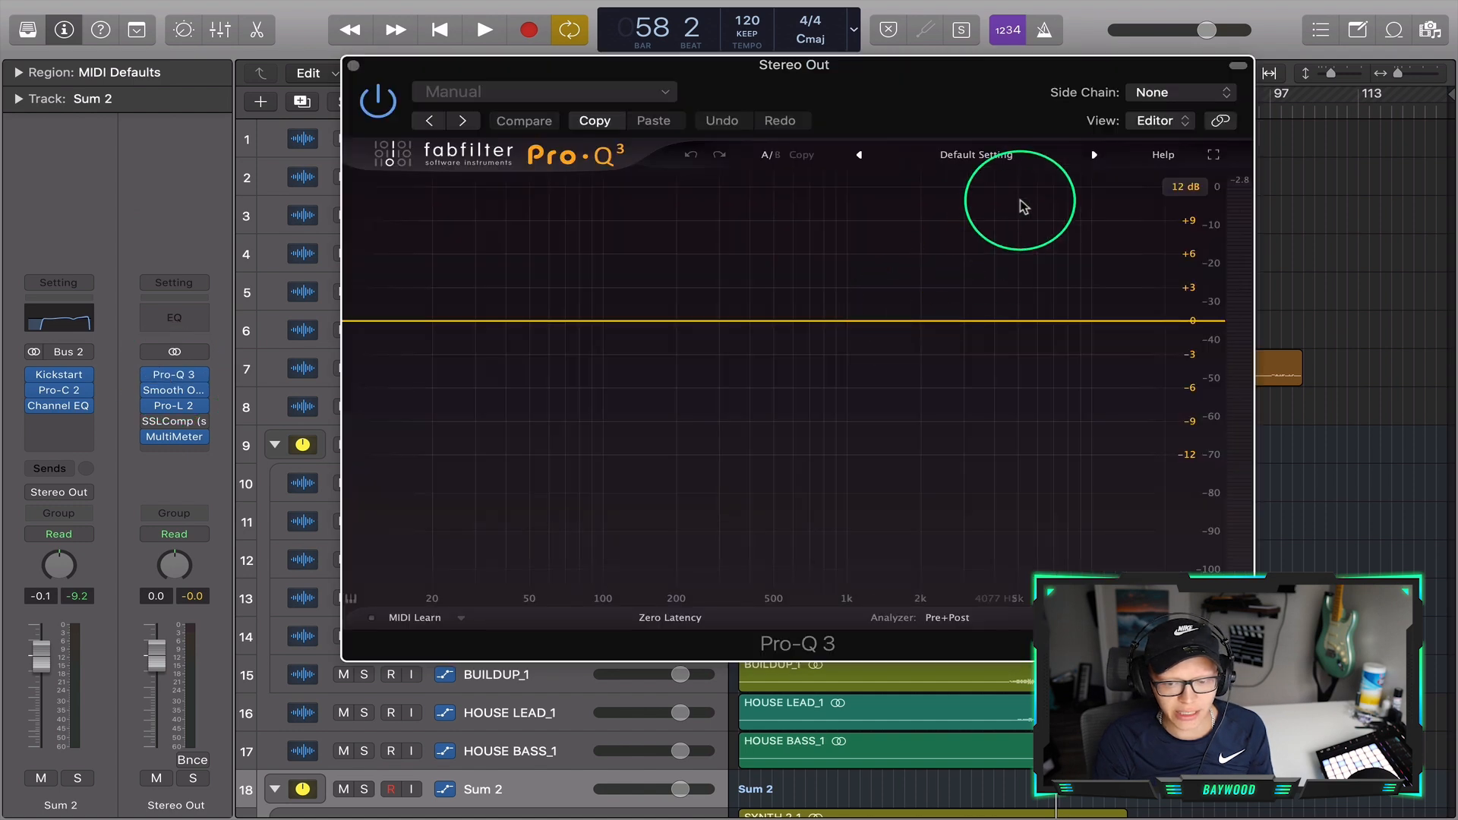
{"action": "left_click", "coordinate": [979, 154]}
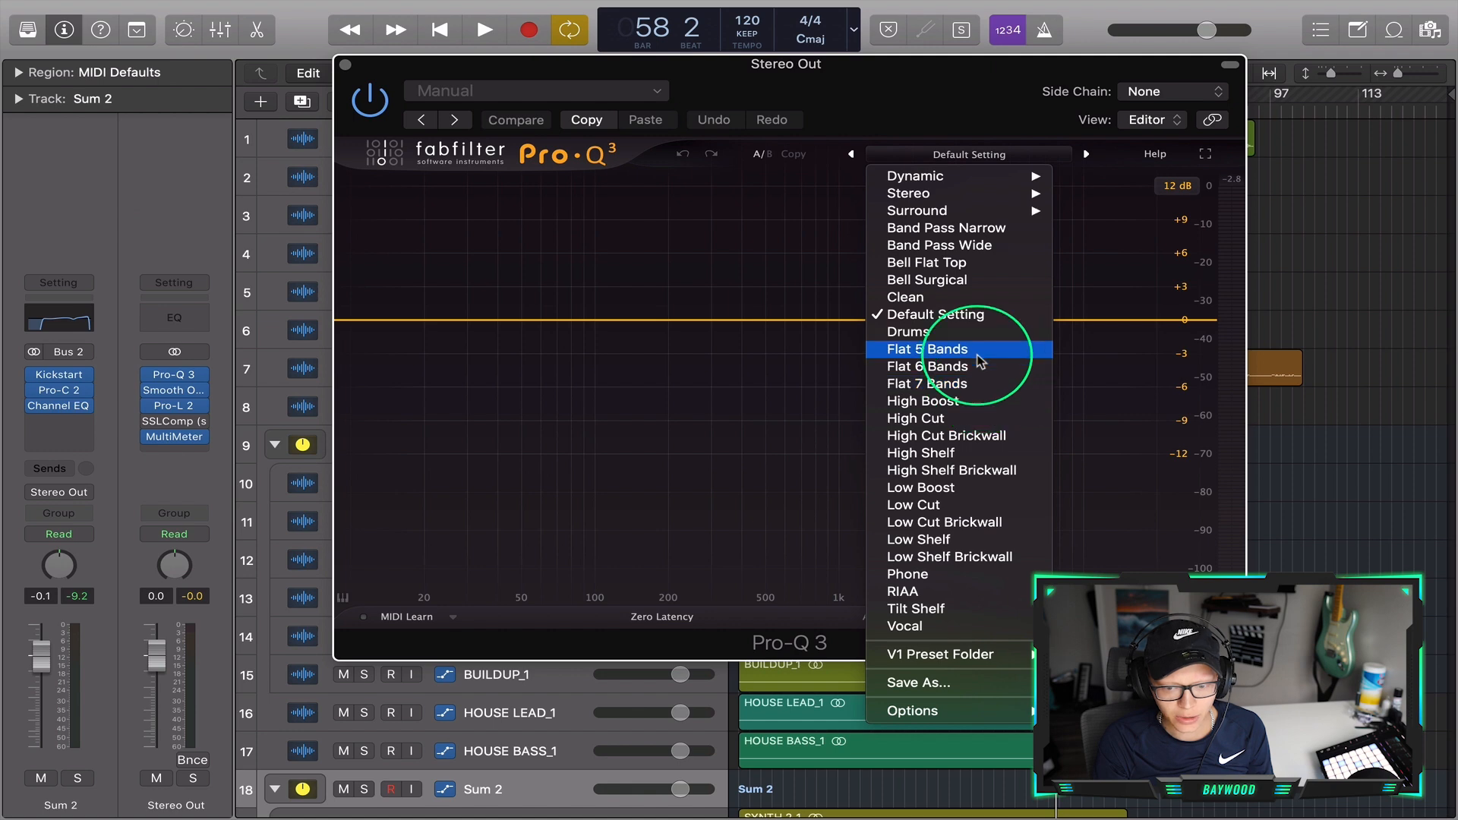
{"action": "left_click", "coordinate": [942, 384]}
{"action": "left_click_drag", "start_coordinate": [951, 133], "coordinate": [899, 142]}
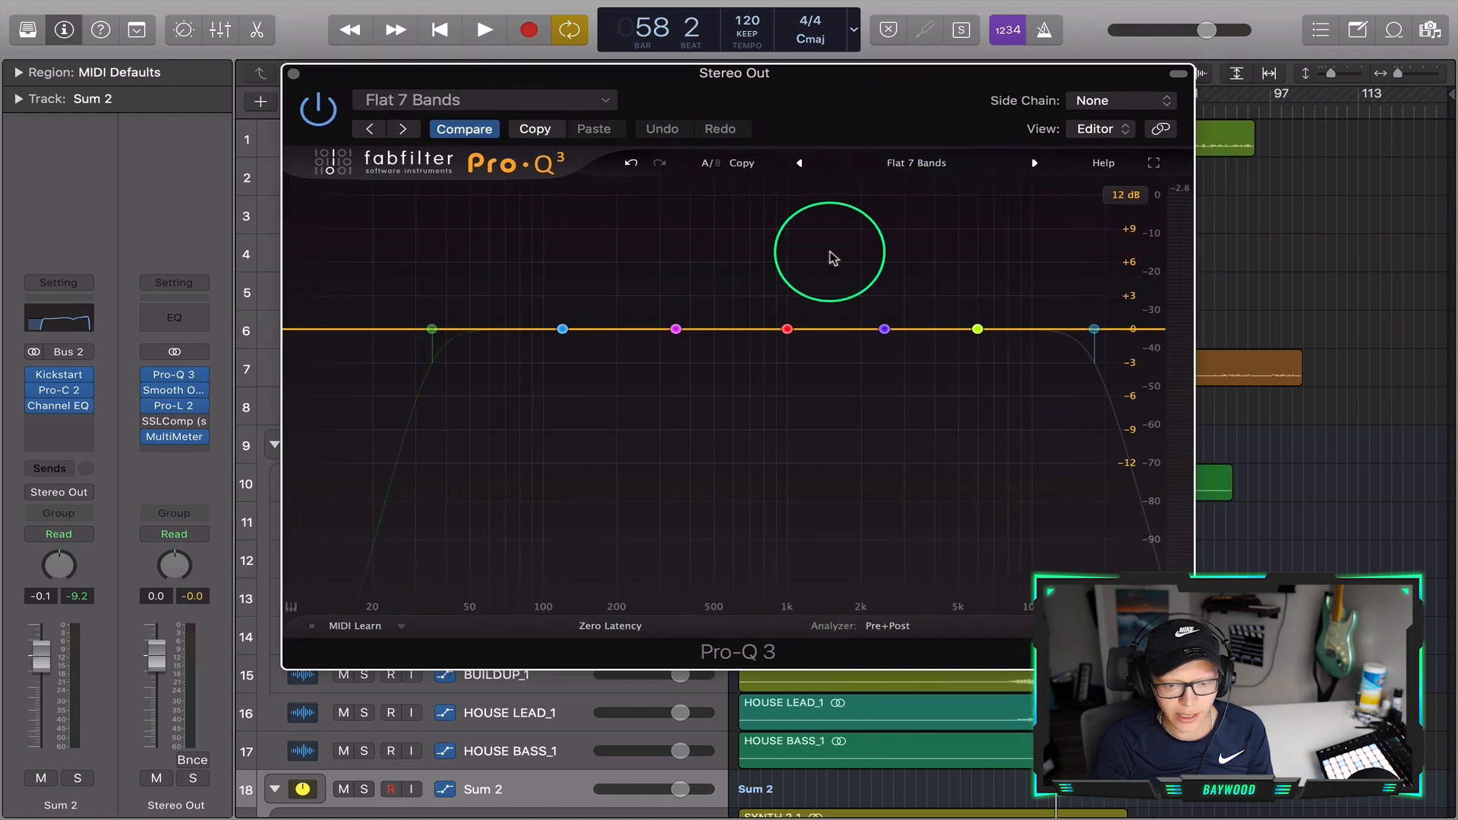
Play the song and shape the lows in Pro-Q 3, soloing the third band and boosting about 2.5 dB at 66 Hz
{"action": "key", "text": "space"}
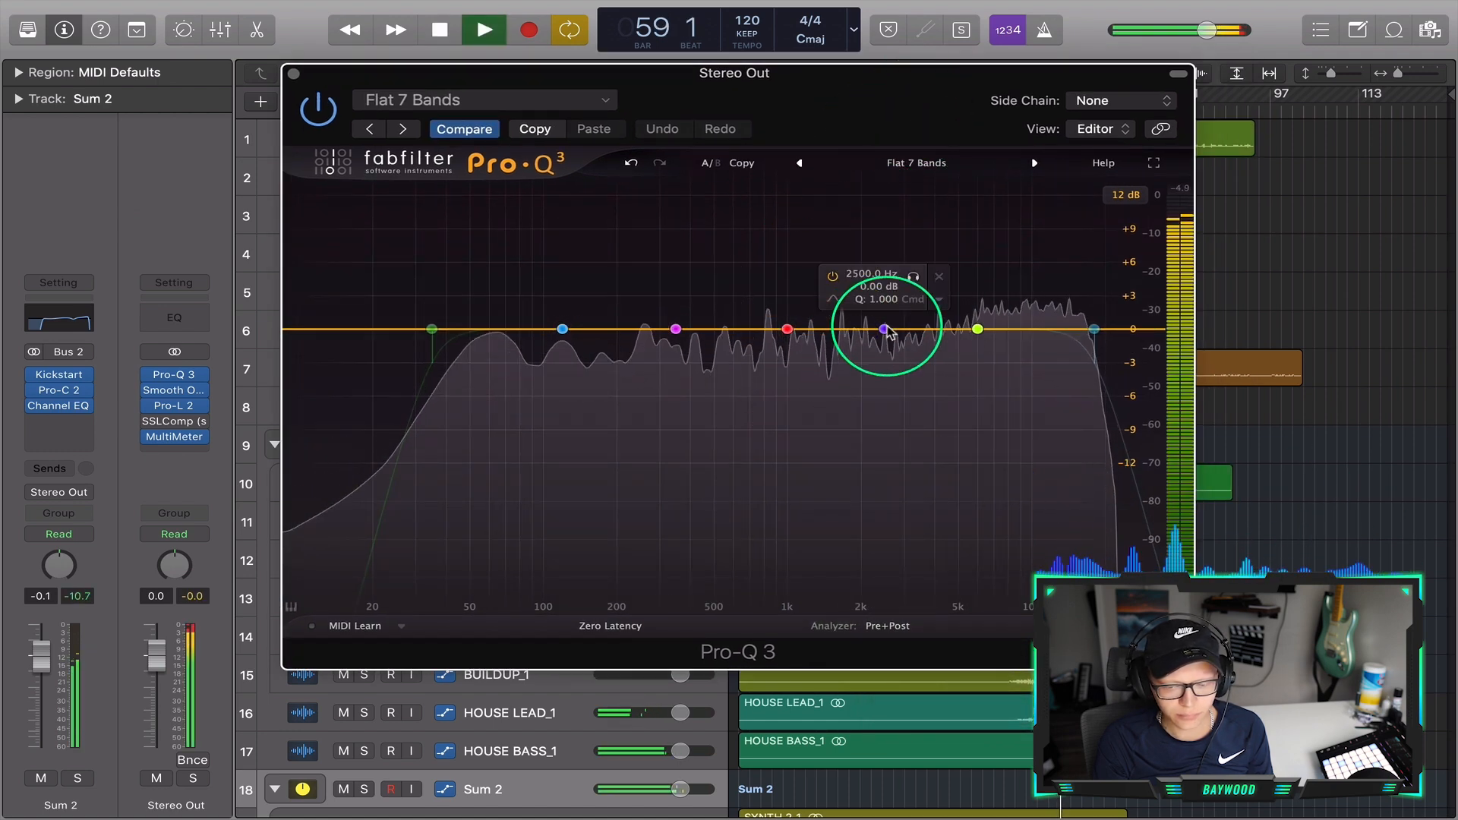
{"action": "left_click_drag", "start_coordinate": [559, 329], "coordinate": [518, 325]}
{"action": "left_click_drag", "start_coordinate": [675, 328], "coordinate": [495, 266]}
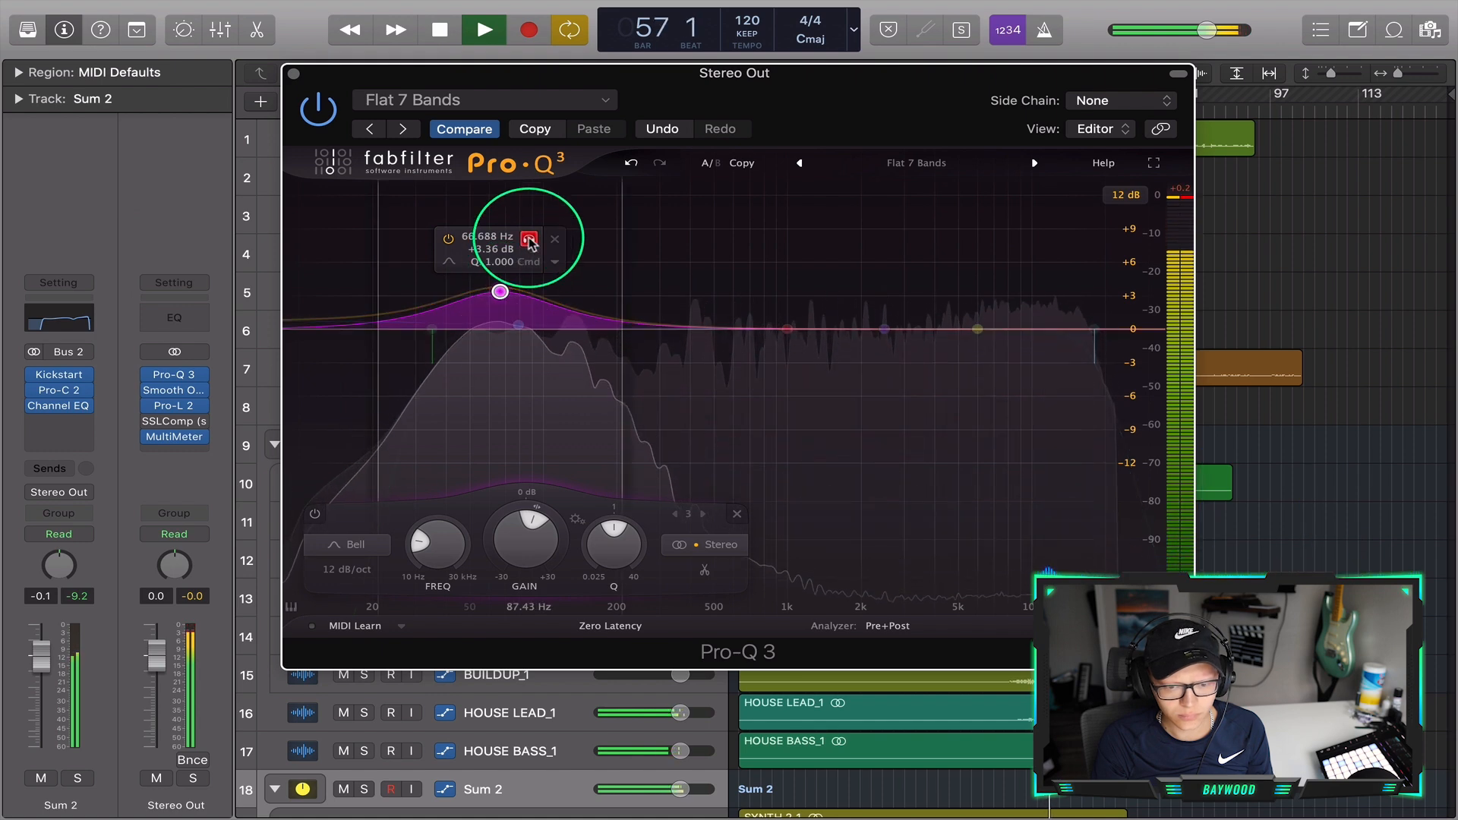
{"action": "left_click", "coordinate": [529, 240]}
{"action": "mouse_move", "coordinate": [499, 295]}
{"action": "left_mouse_down"}
{"action": "mouse_move", "coordinate": [499, 242]}
{"action": "mouse_move", "coordinate": [499, 304]}
{"action": "left_mouse_up"}
Boost the mids about 2.6 dB near 786 Hz with the fifth band and lift the high shelf gently
{"action": "left_click_drag", "start_coordinate": [784, 328], "coordinate": [744, 328]}
{"action": "left_click_drag", "start_coordinate": [884, 330], "coordinate": [796, 209]}
{"action": "left_click_drag", "start_coordinate": [751, 266], "coordinate": [758, 284]}
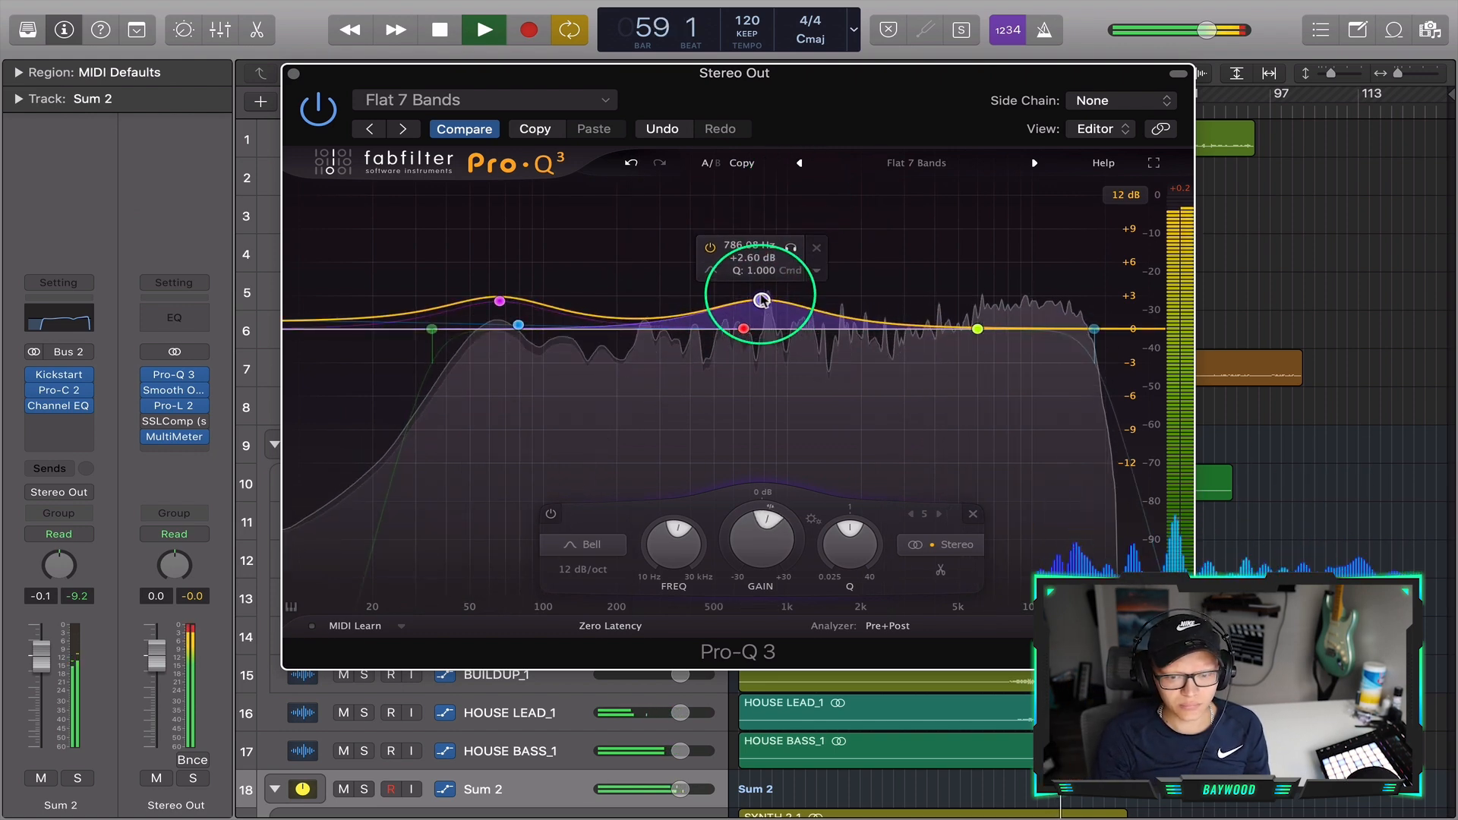
{"action": "left_click_drag", "start_coordinate": [984, 329], "coordinate": [954, 301]}
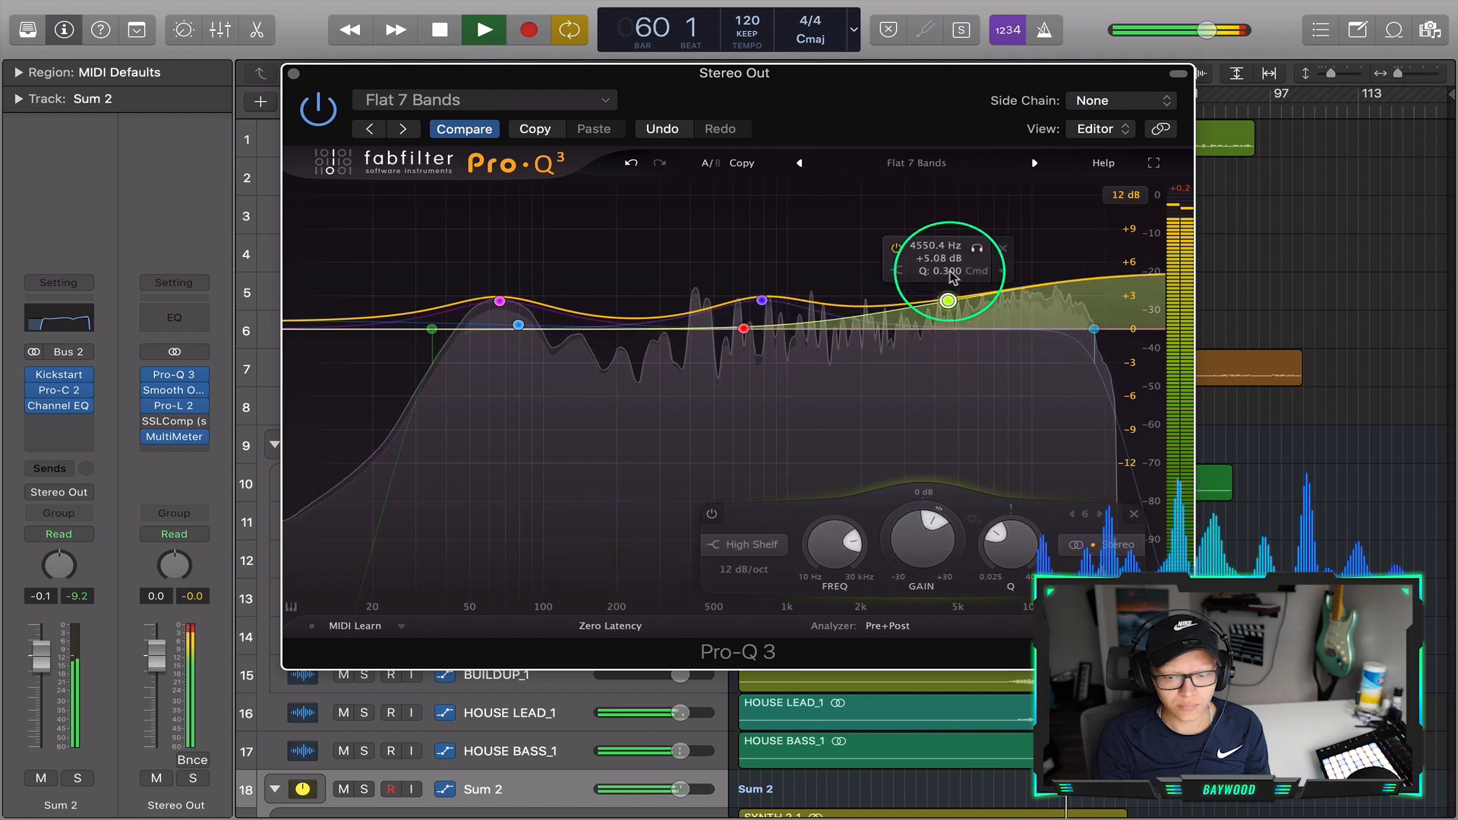
Change the tilt shelf band to a bell shape, move it to about 6071 Hz and make it dynamic
{"action": "left_click_drag", "start_coordinate": [743, 328], "coordinate": [882, 324]}
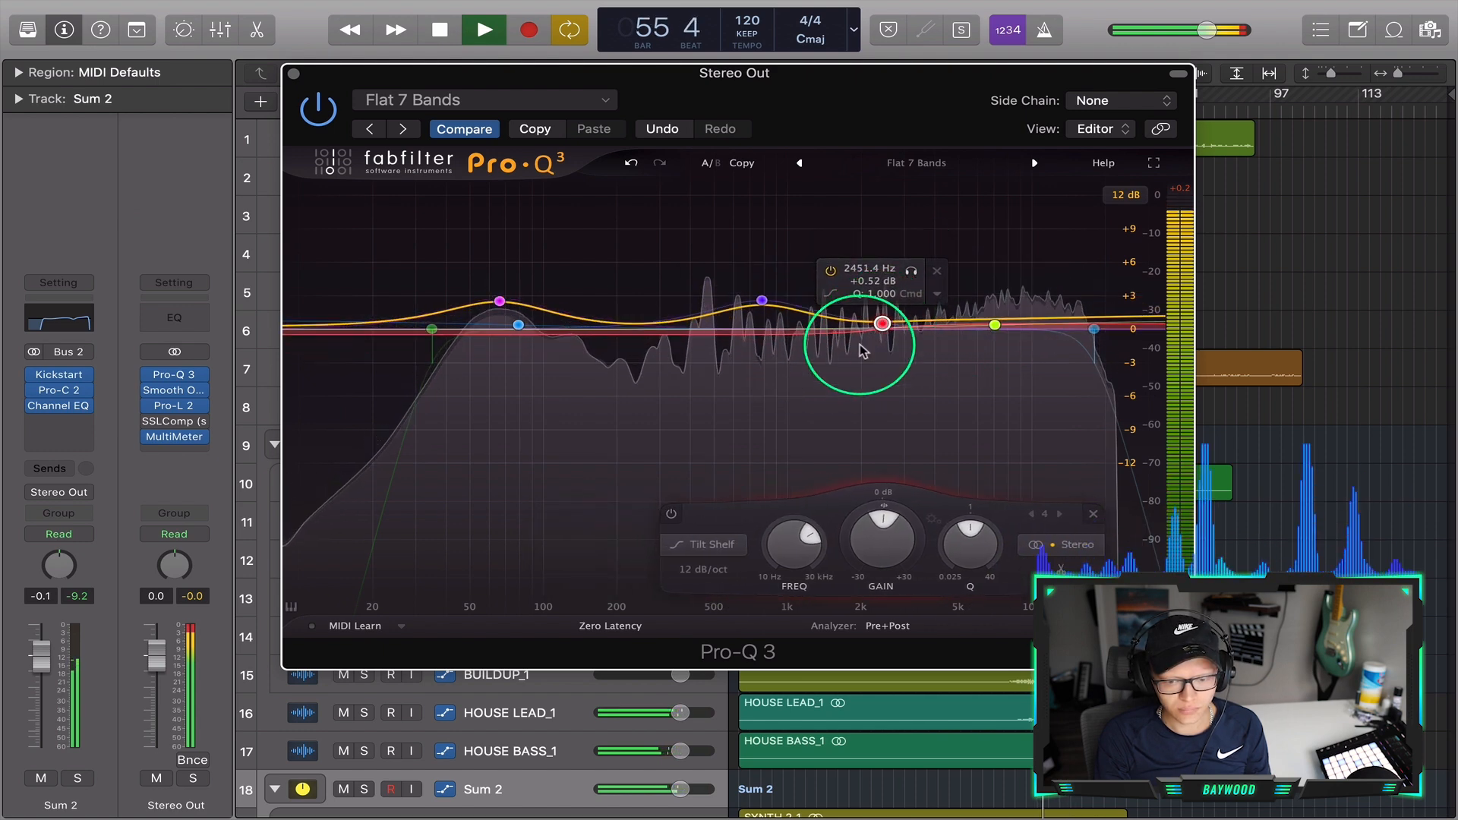
{"action": "left_click", "coordinate": [704, 544]}
{"action": "left_click", "coordinate": [716, 378]}
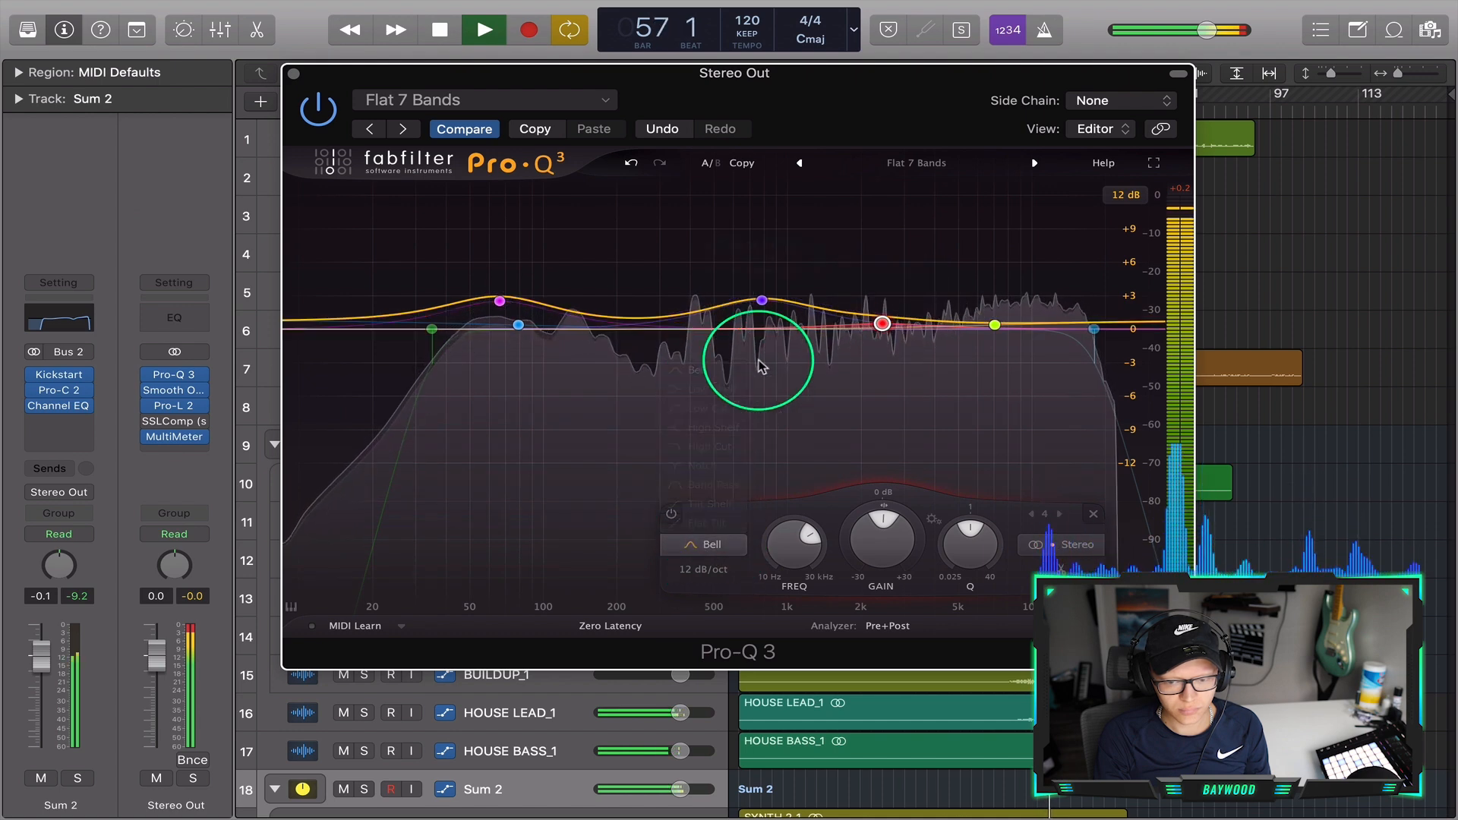
{"action": "left_click_drag", "start_coordinate": [881, 323], "coordinate": [977, 340]}
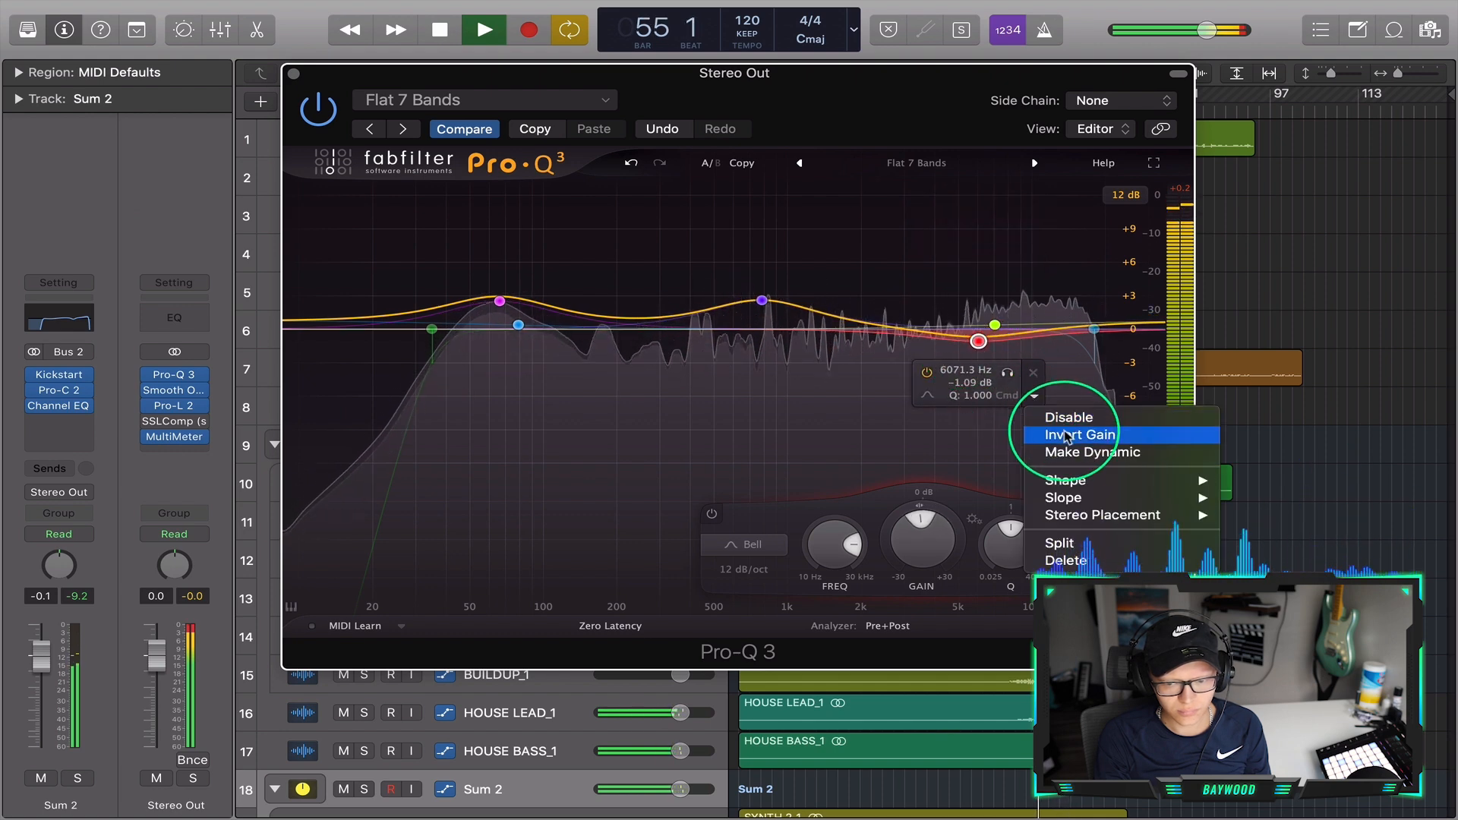
{"action": "left_click", "coordinate": [1074, 453]}
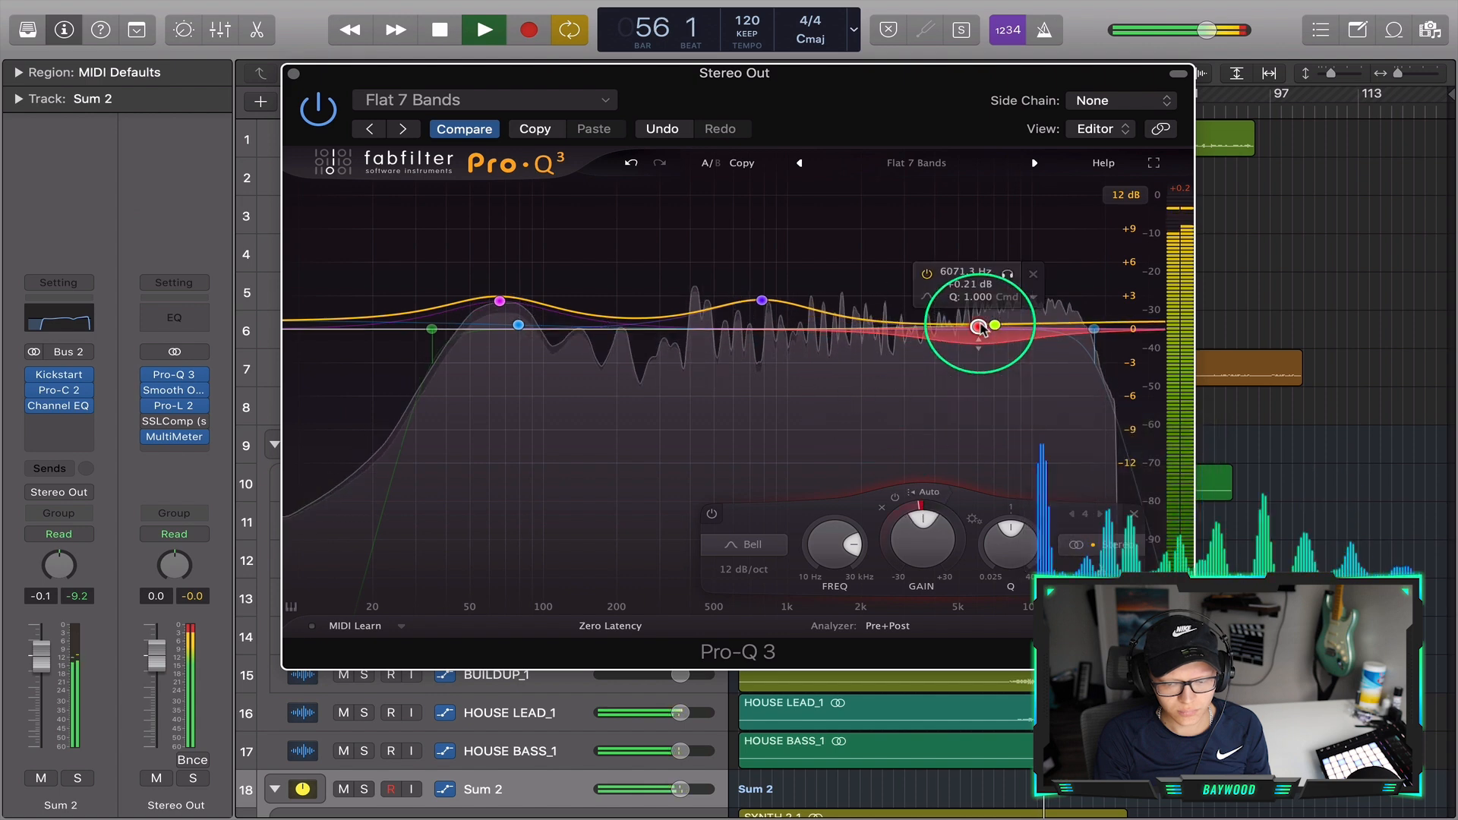
Lower the mid band to about +1.2 dB at 784 Hz, reduce the 66 Hz boost, and make both bands dynamic
{"action": "left_click_drag", "start_coordinate": [762, 304], "coordinate": [760, 308]}
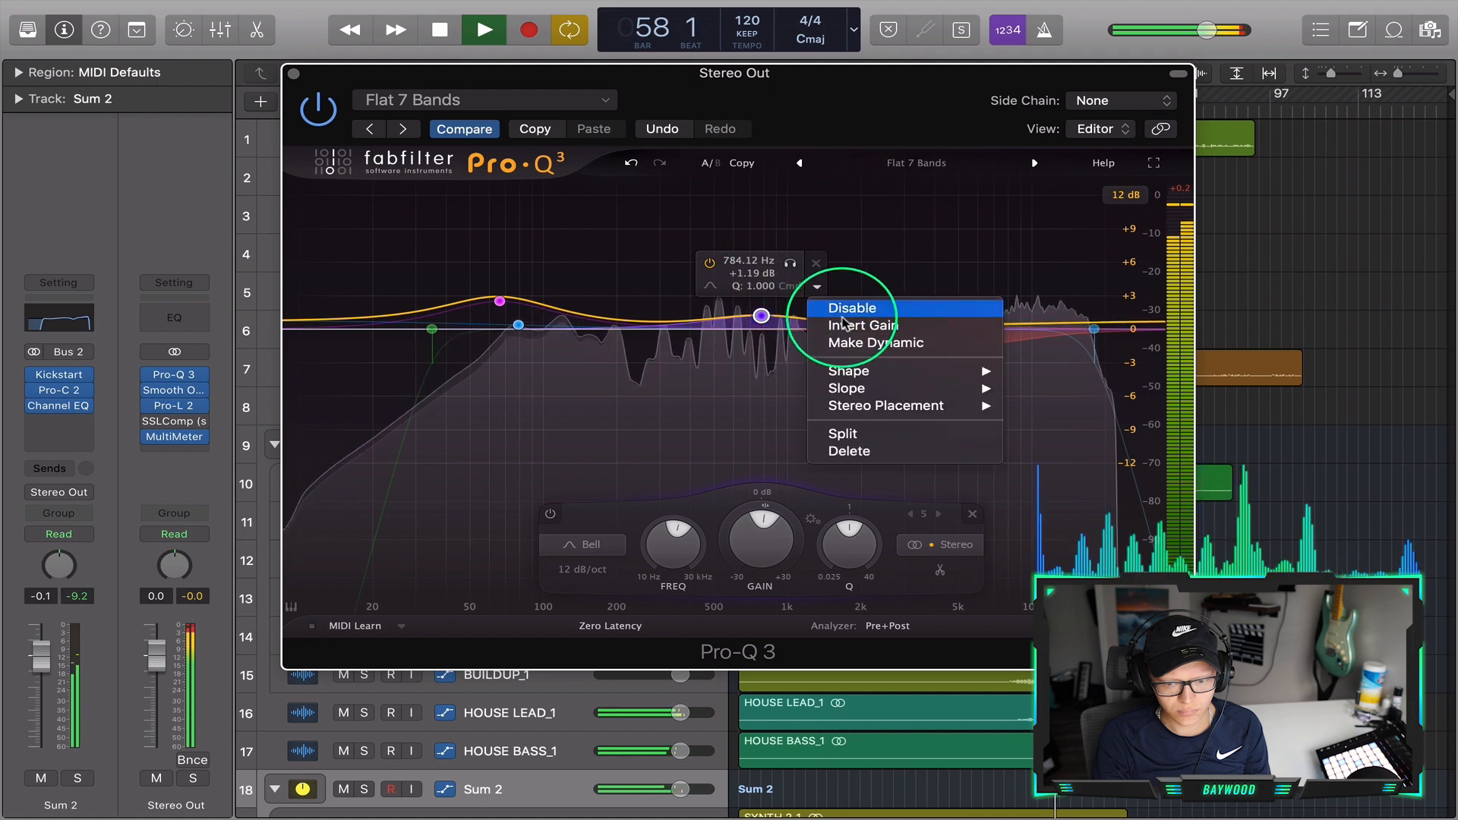
{"action": "left_click", "coordinate": [500, 303]}
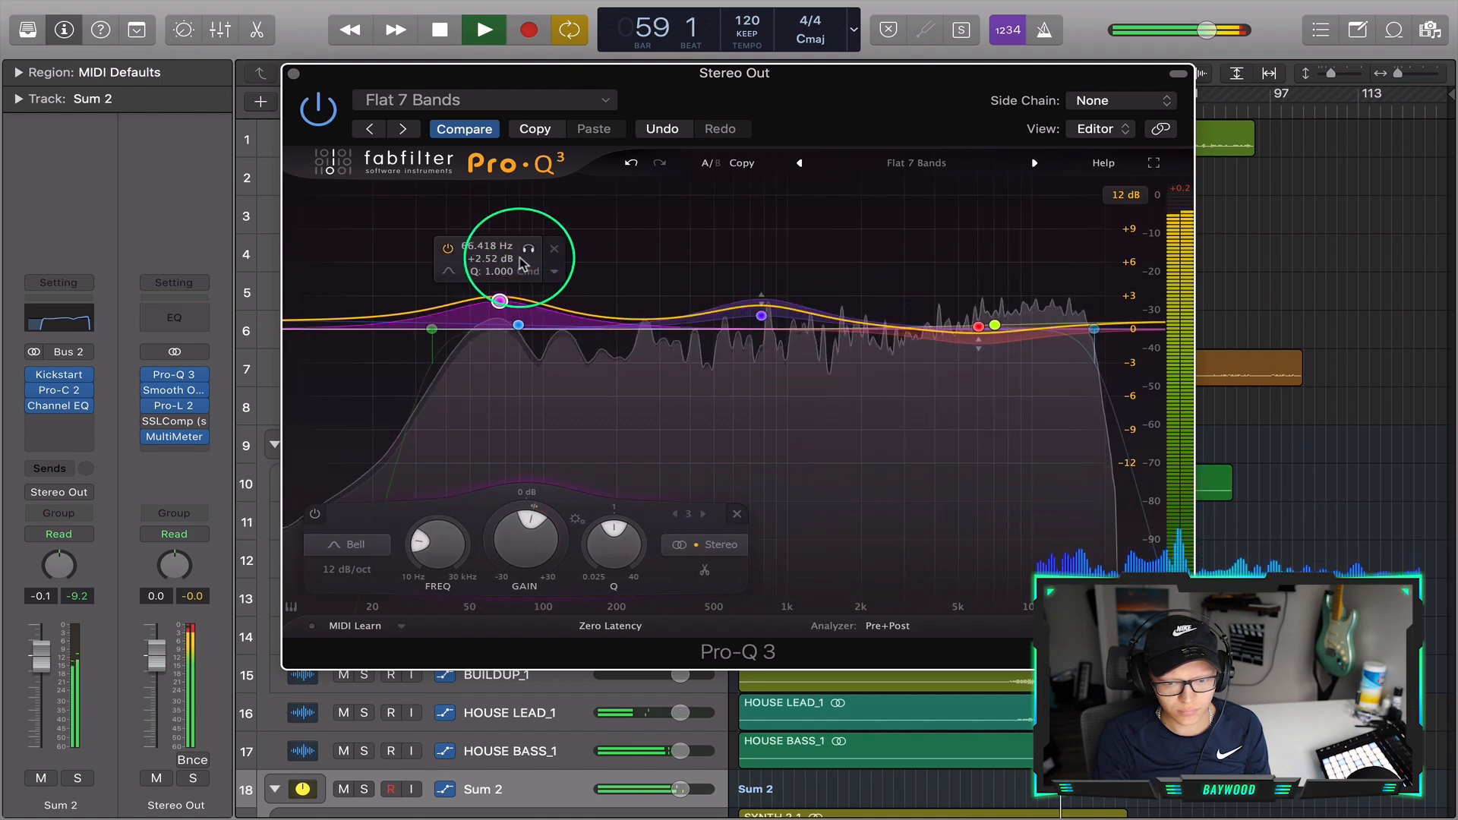
{"action": "left_click", "coordinate": [598, 330]}
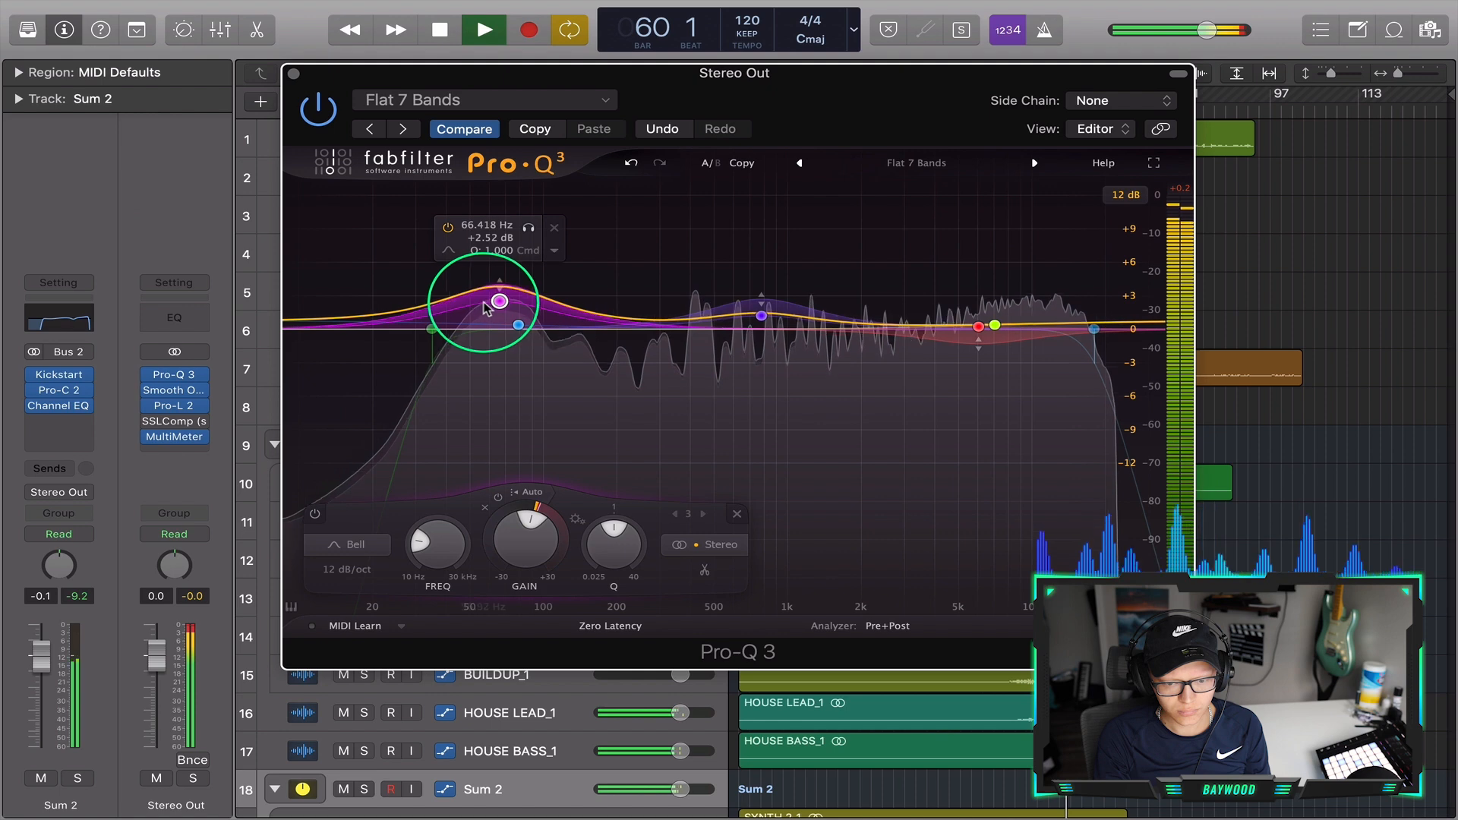
{"action": "left_click_drag", "start_coordinate": [495, 301], "coordinate": [496, 313]}
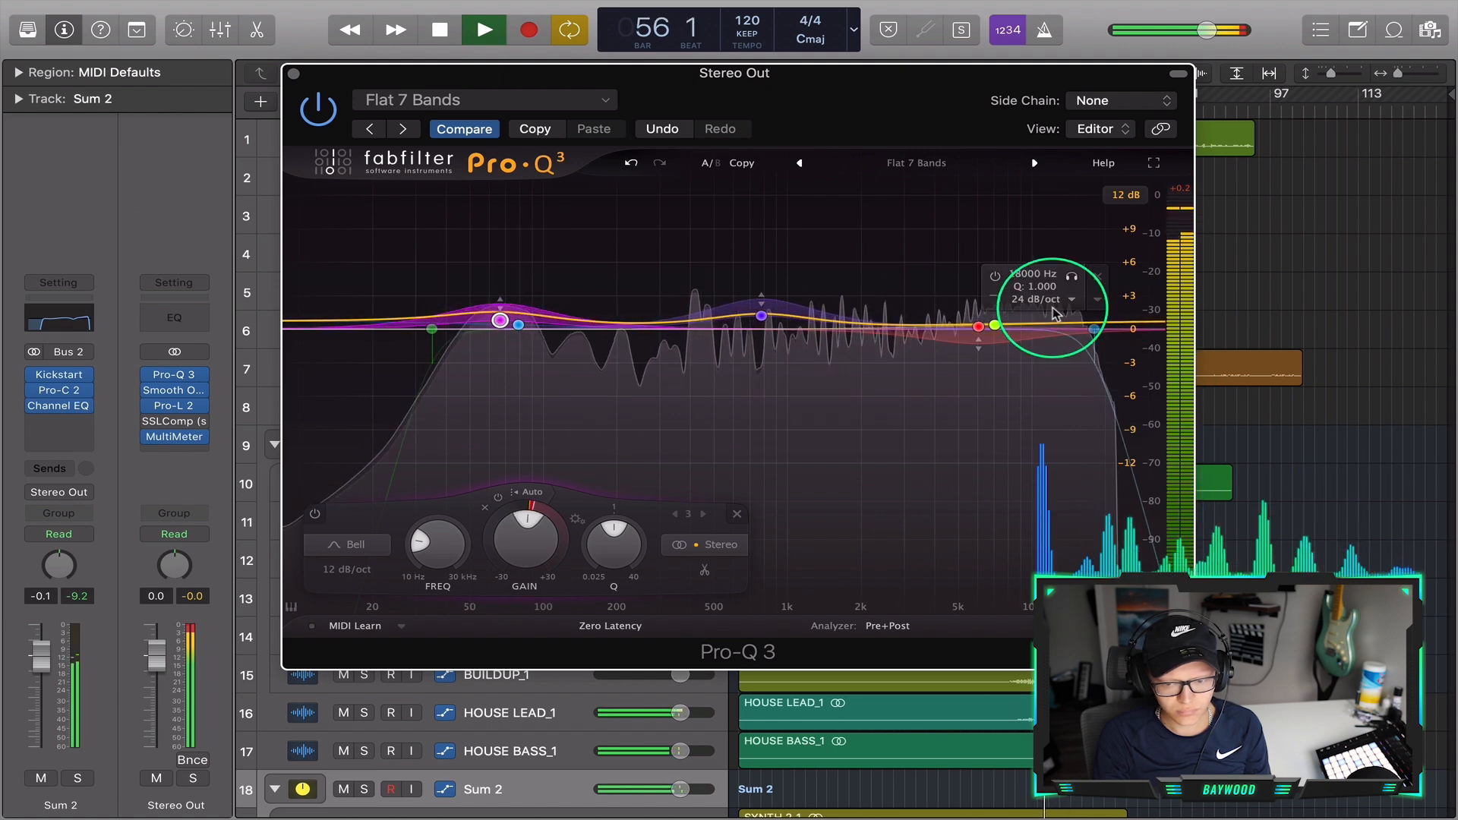
{"action": "left_click", "coordinate": [294, 73]}
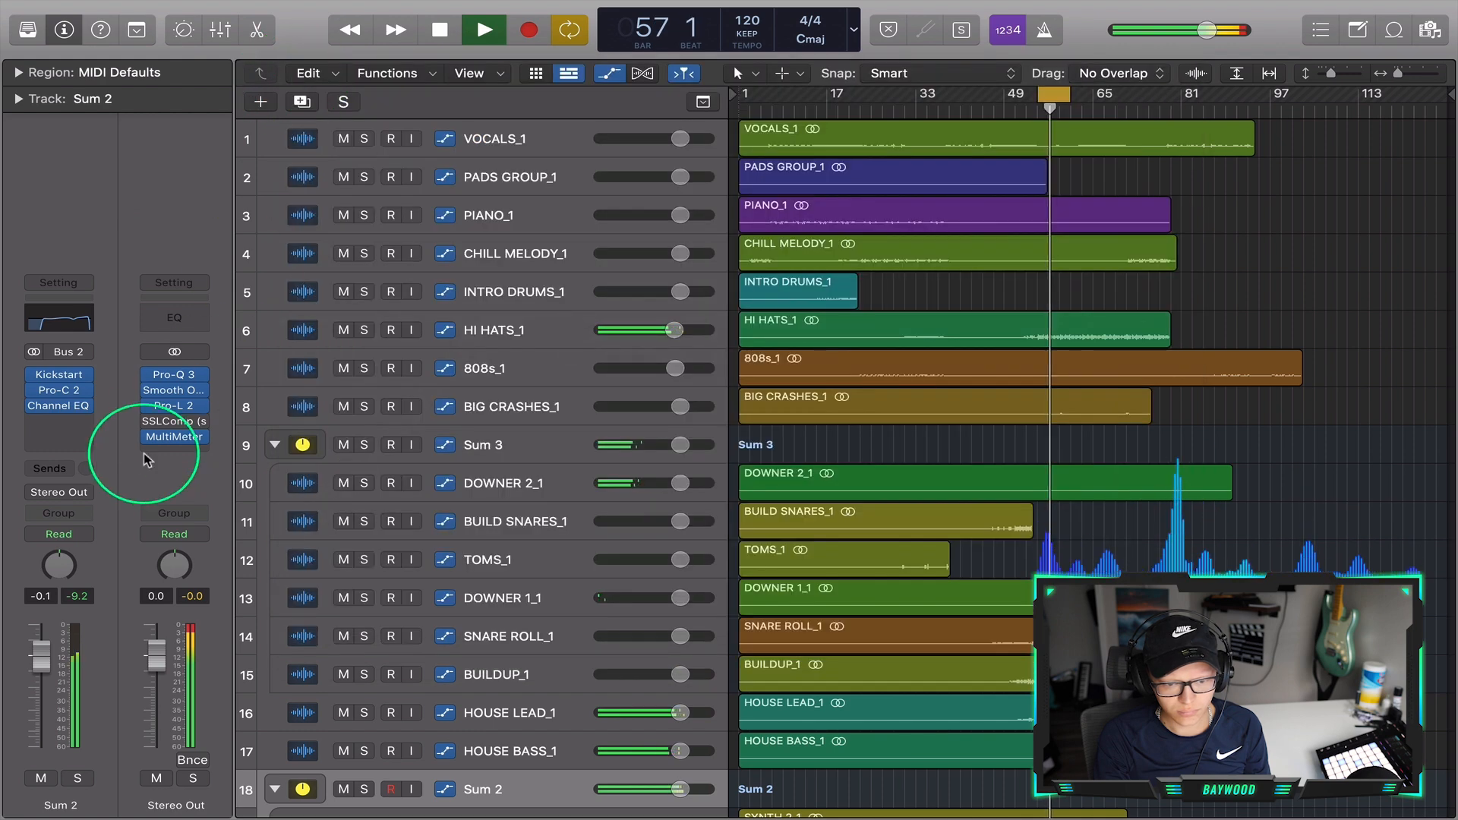
Open MultiMeter and SSLComp on the stereo output and load SSLComp's Mastering factory preset
{"action": "left_click", "coordinate": [163, 437]}
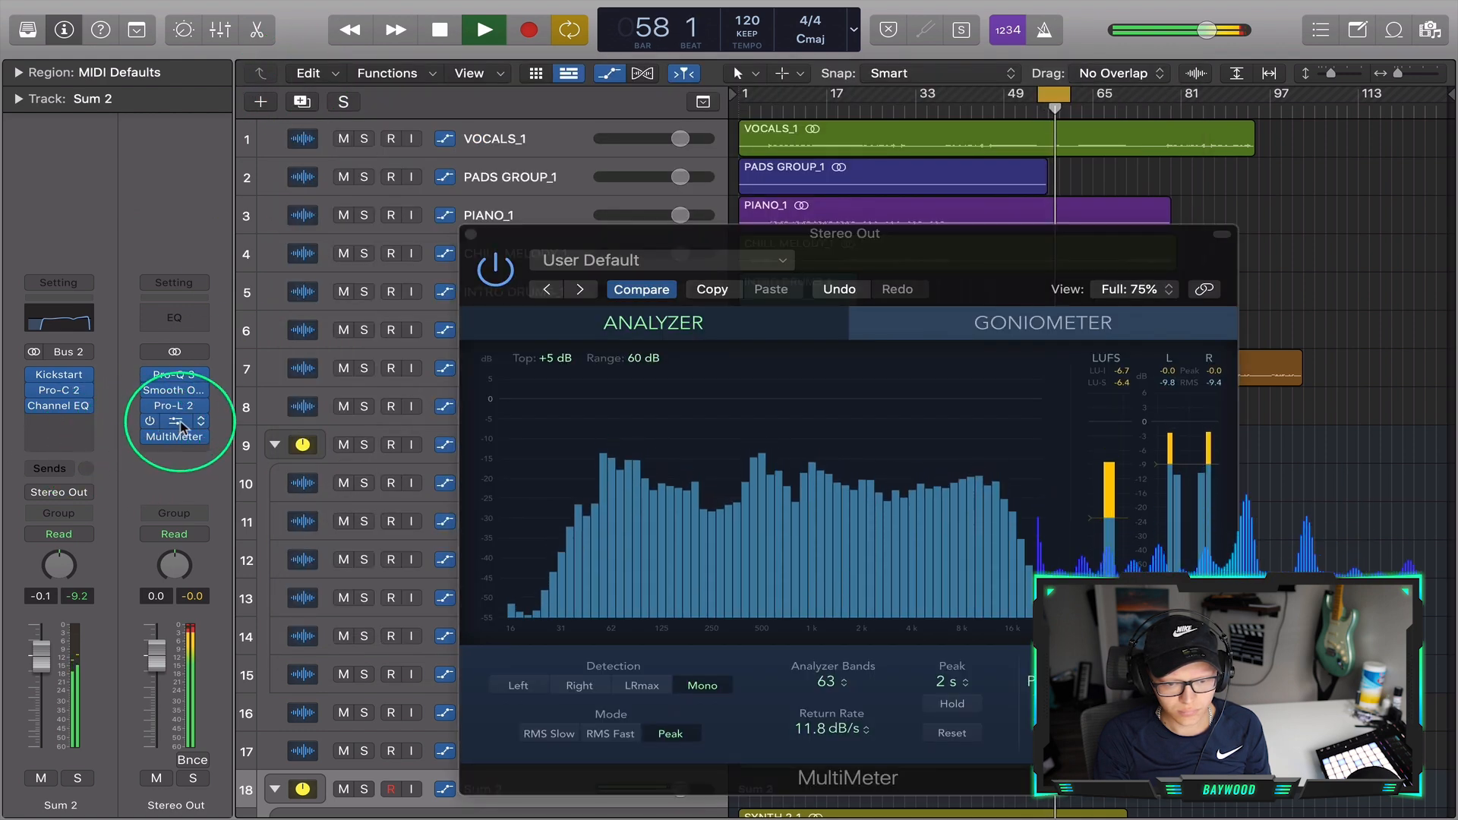
{"action": "left_click", "coordinate": [174, 420]}
{"action": "left_click_drag", "start_coordinate": [688, 260], "coordinate": [743, 101]}
{"action": "left_click", "coordinate": [645, 119]}
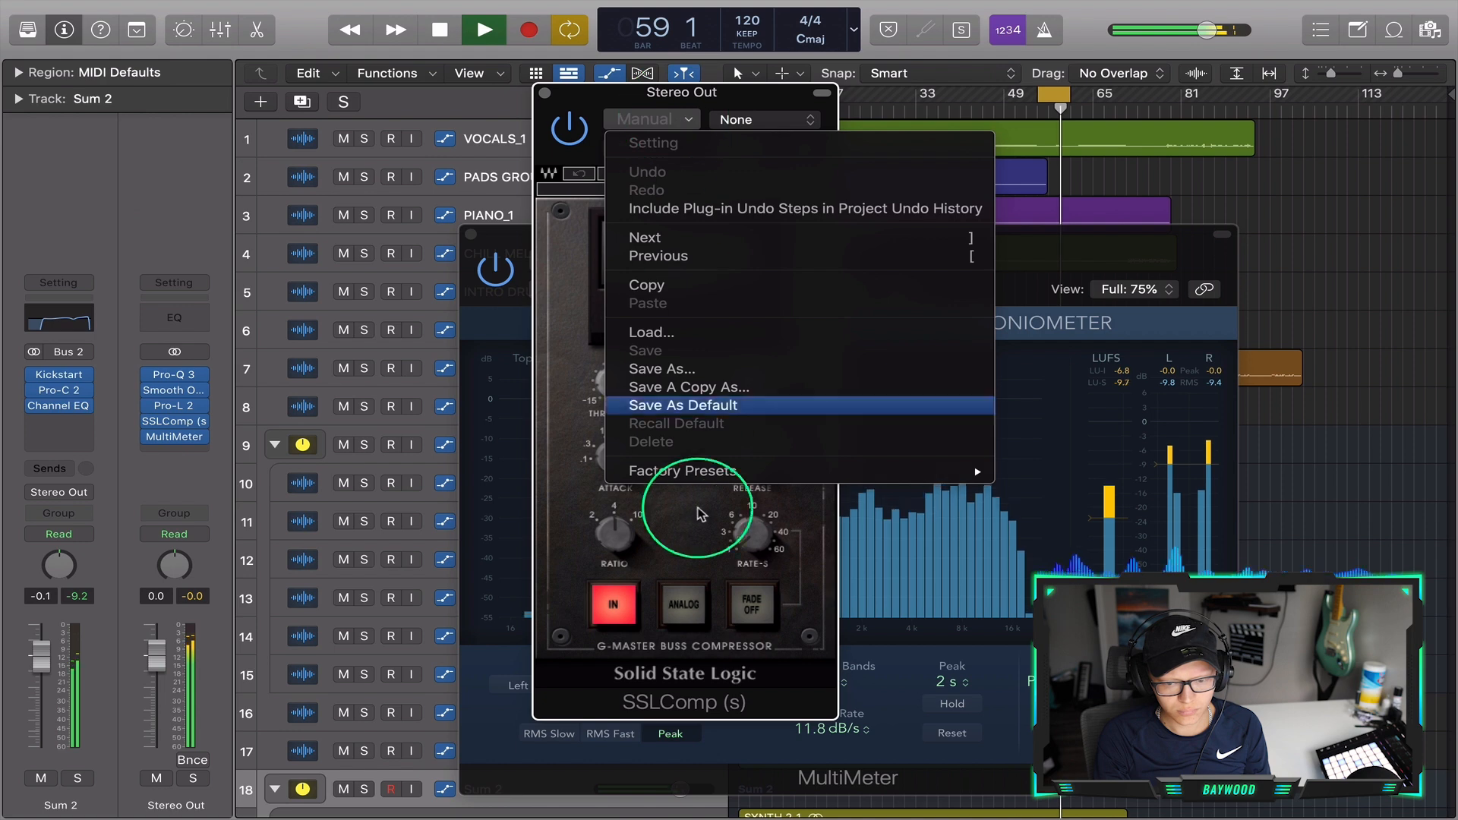
{"action": "mouse_move", "coordinate": [977, 465]}
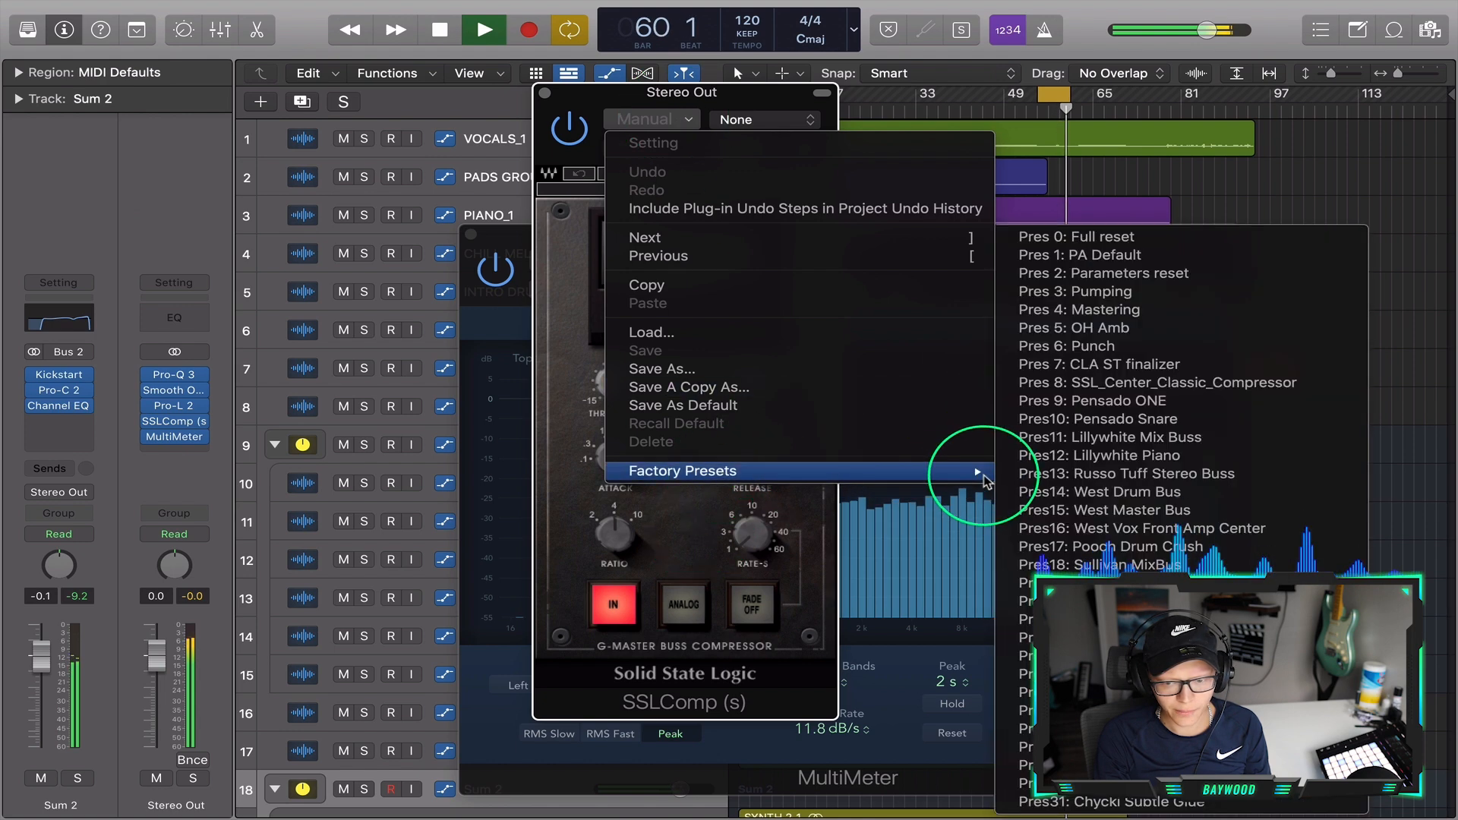
{"action": "left_click", "coordinate": [1059, 311]}
{"action": "left_click_drag", "start_coordinate": [767, 91], "coordinate": [856, 78]}
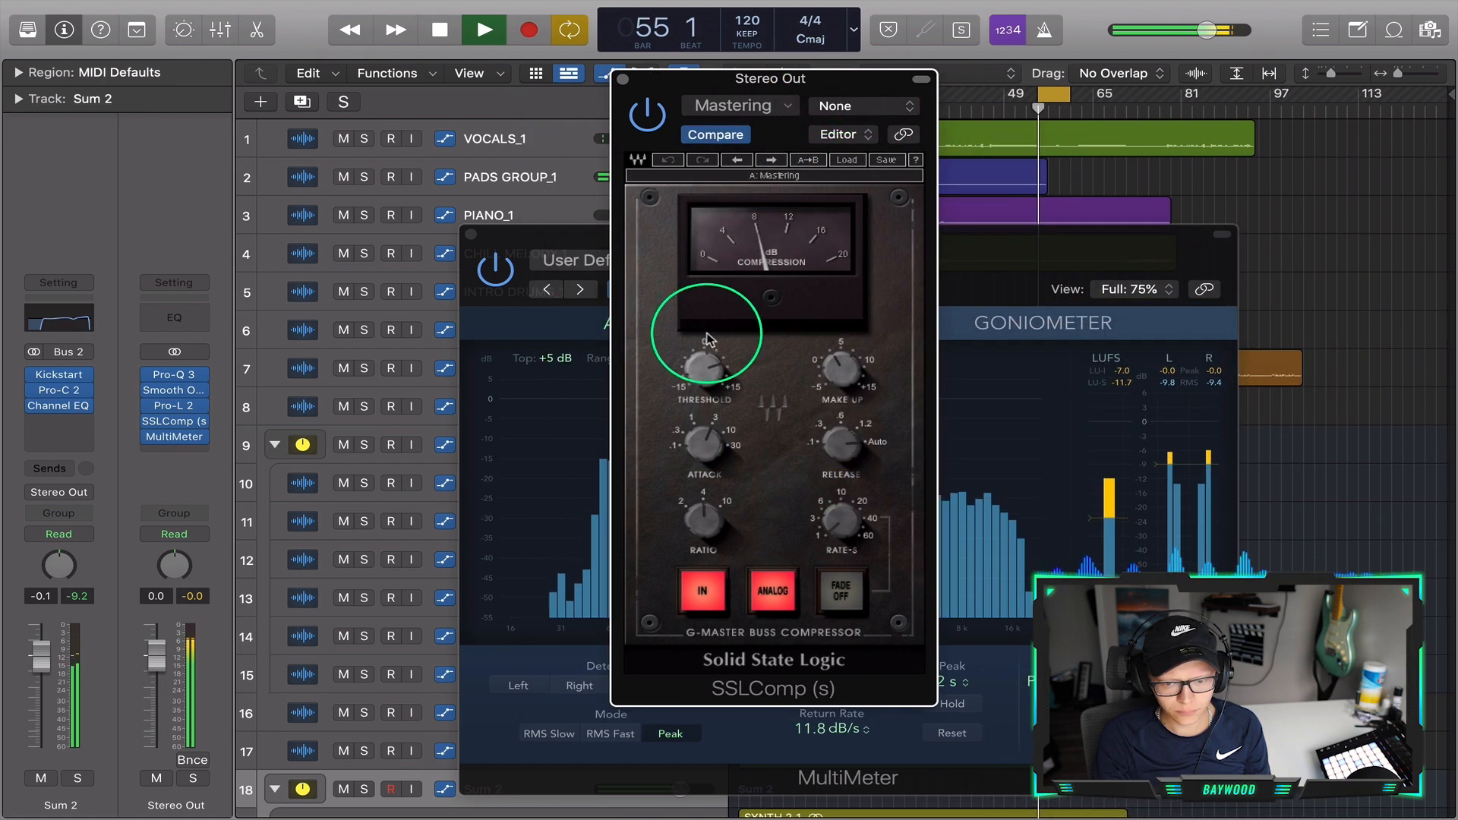
Raise the SSLComp threshold while the song plays and stop playback
{"action": "left_click_drag", "start_coordinate": [706, 371], "coordinate": [705, 374]}
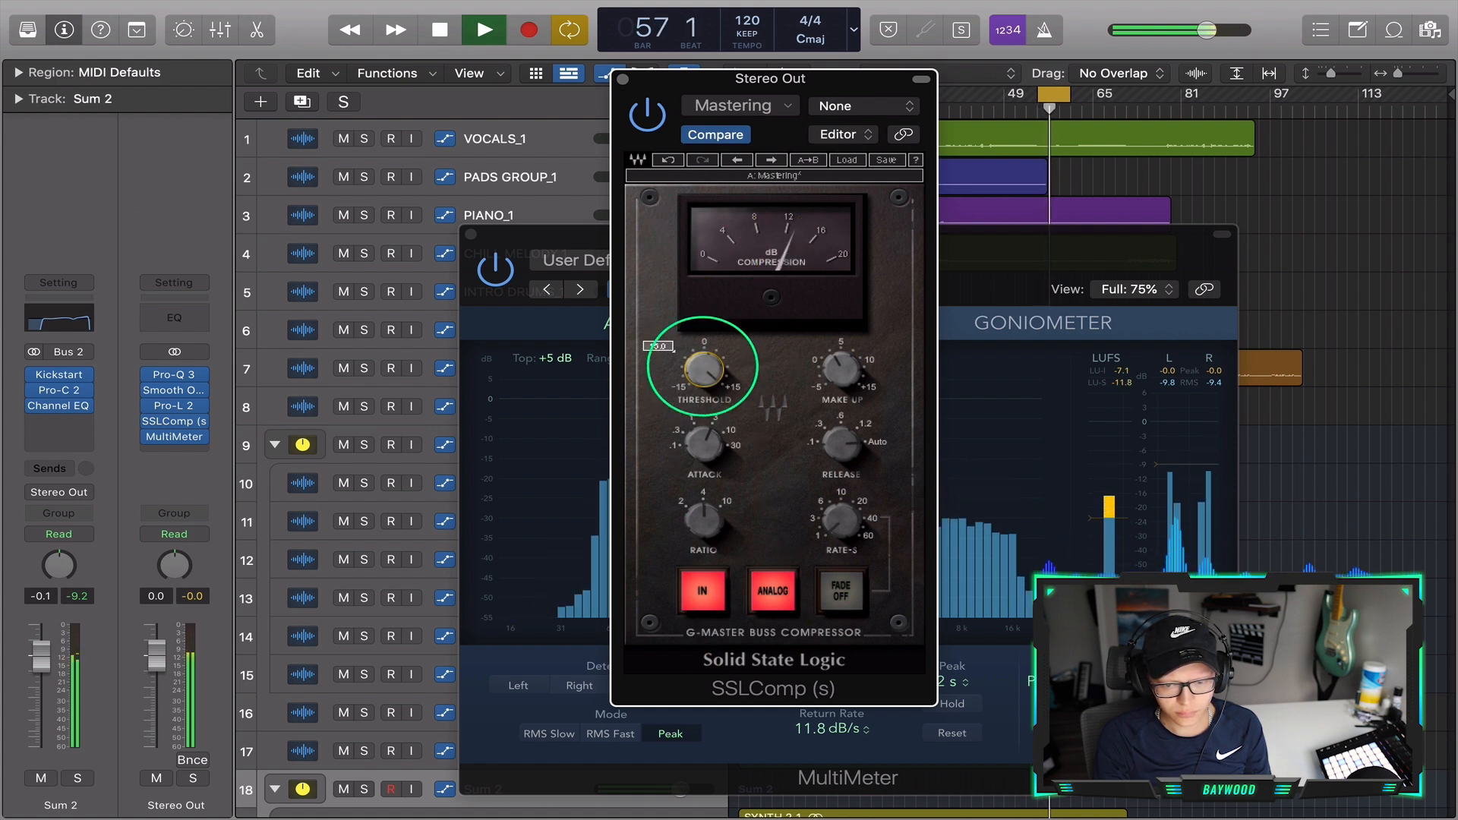
{"action": "mouse_move", "coordinate": [833, 372]}
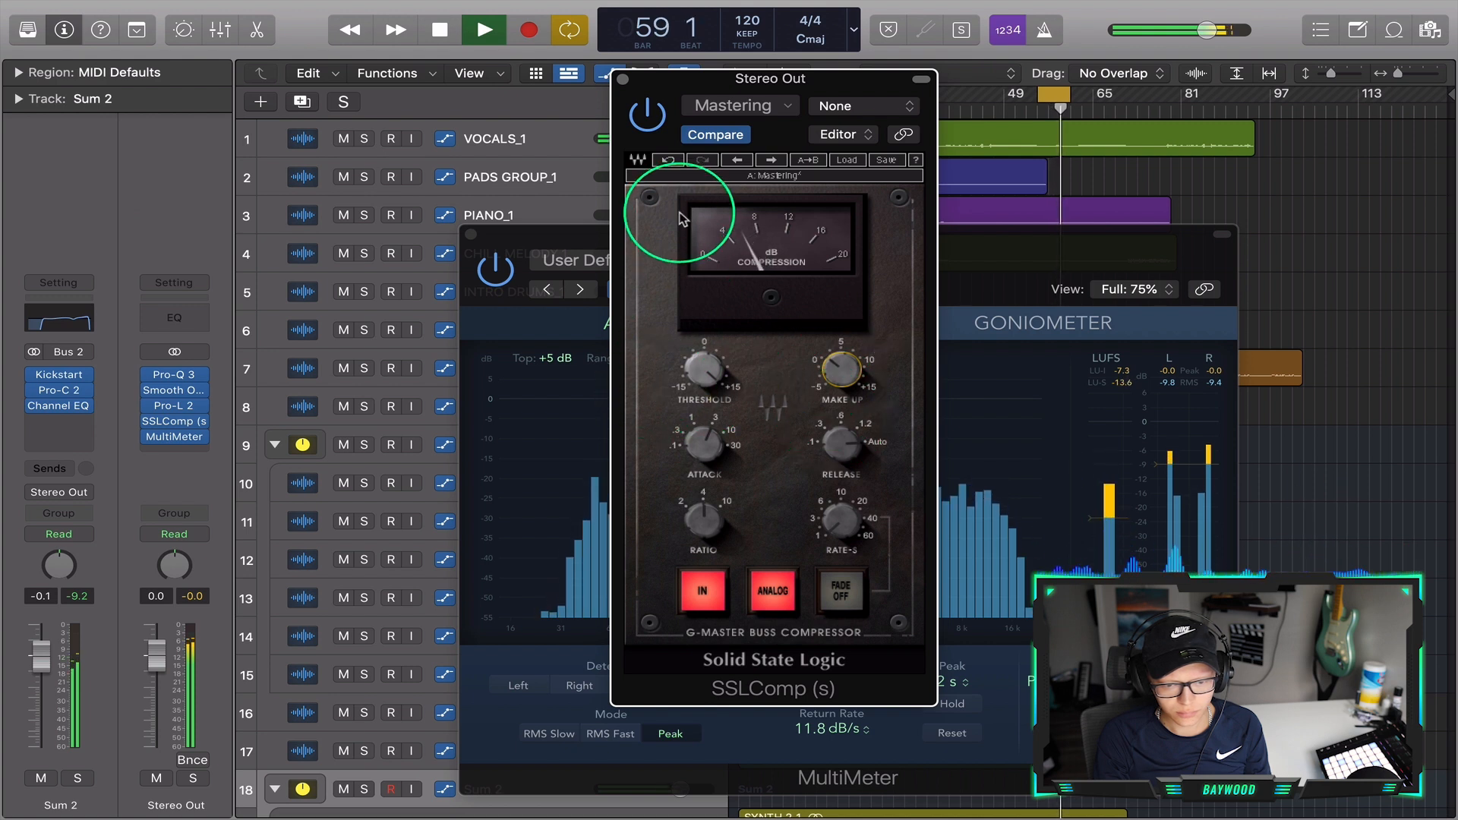
{"action": "key", "text": "space"}
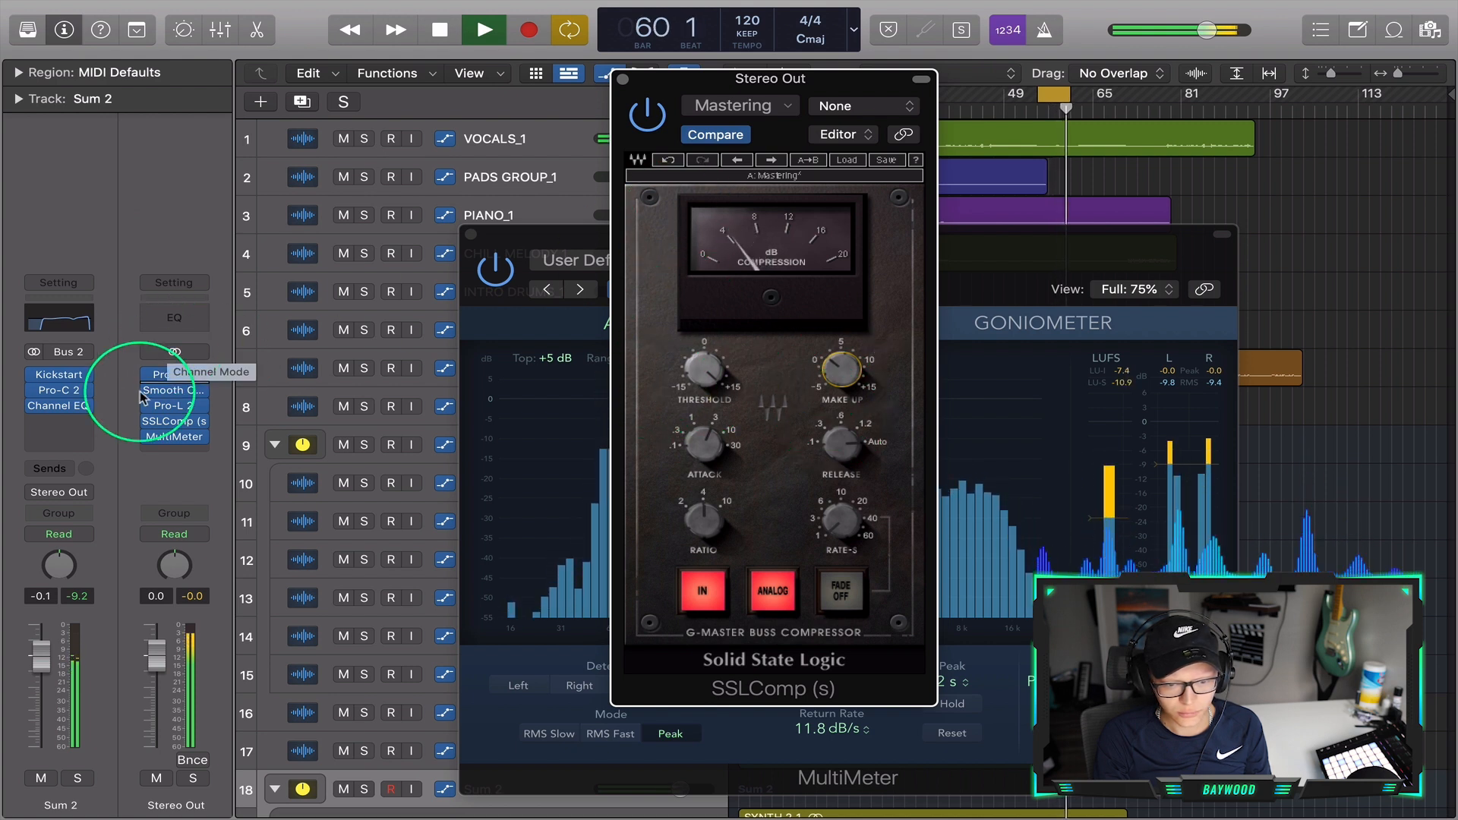
Move SSLComp ahead of Pro-L 2 in the stereo output's insert chain and spread the two plug-in windows apart
{"action": "mouse_move", "coordinate": [173, 423]}
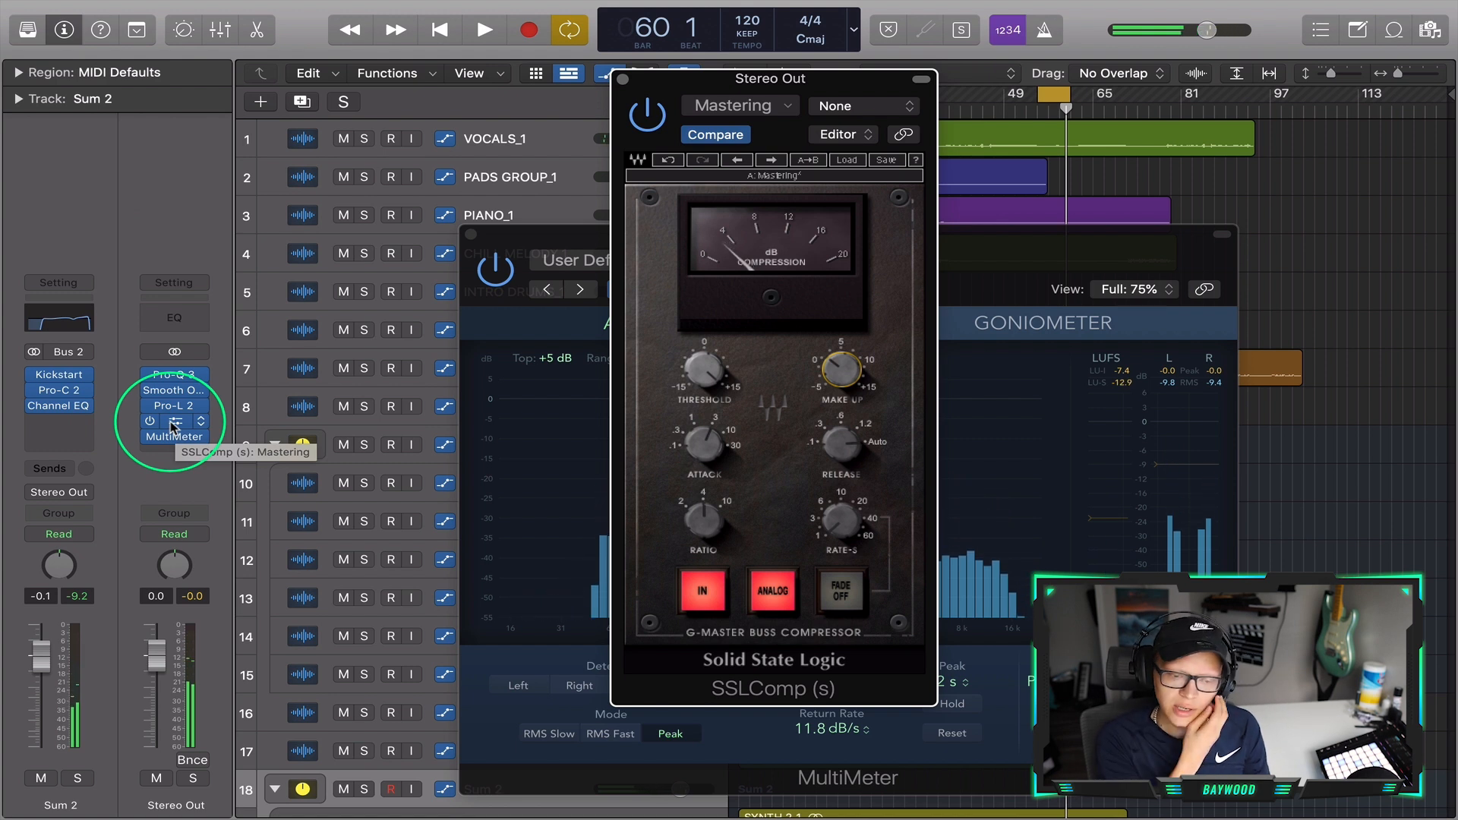
{"action": "left_click_drag", "start_coordinate": [170, 422], "coordinate": [148, 397]}
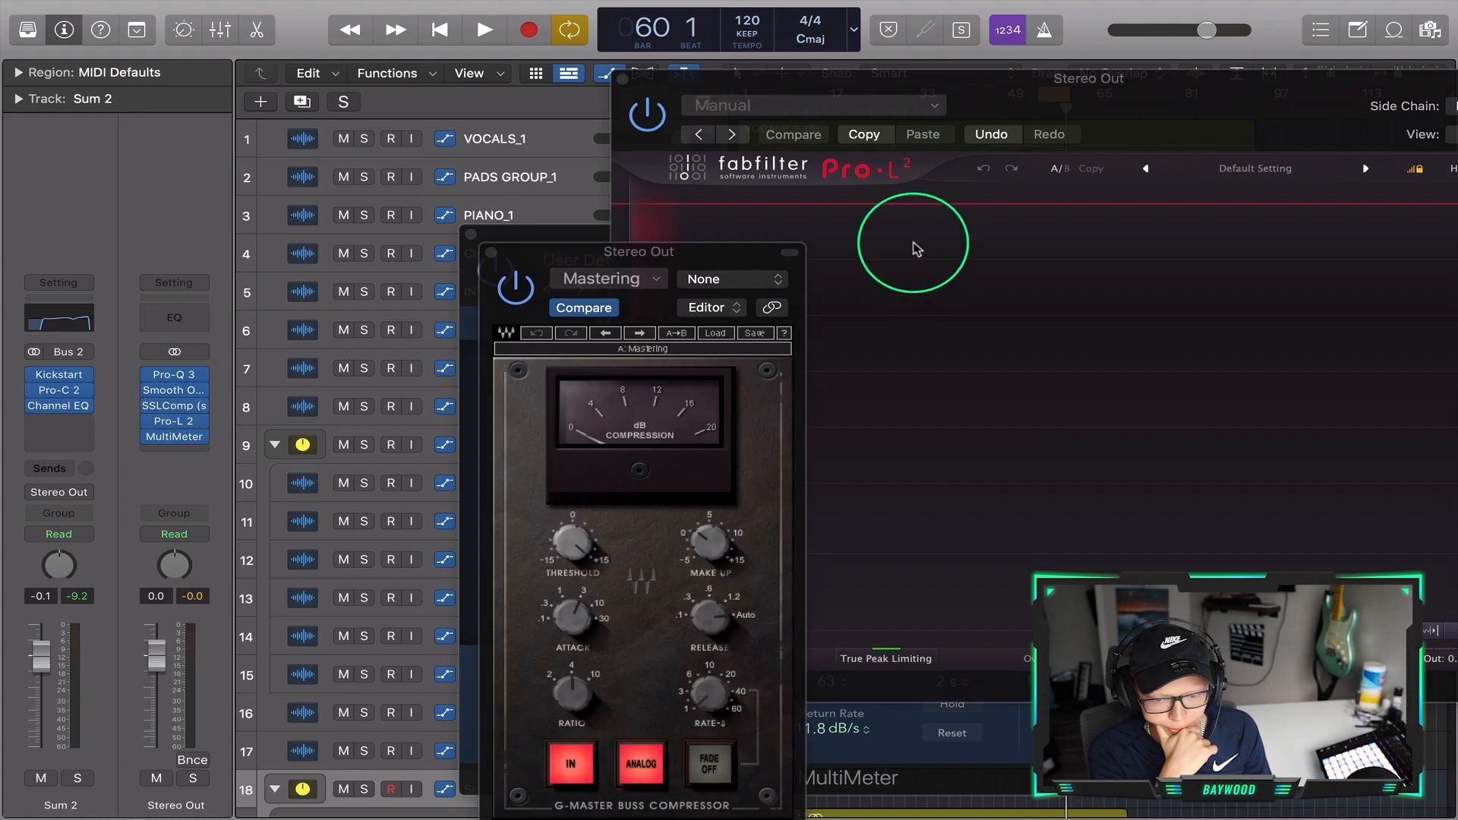
{"action": "left_click_drag", "start_coordinate": [768, 250], "coordinate": [1001, 202]}
{"action": "left_click_drag", "start_coordinate": [1226, 84], "coordinate": [344, 140]}
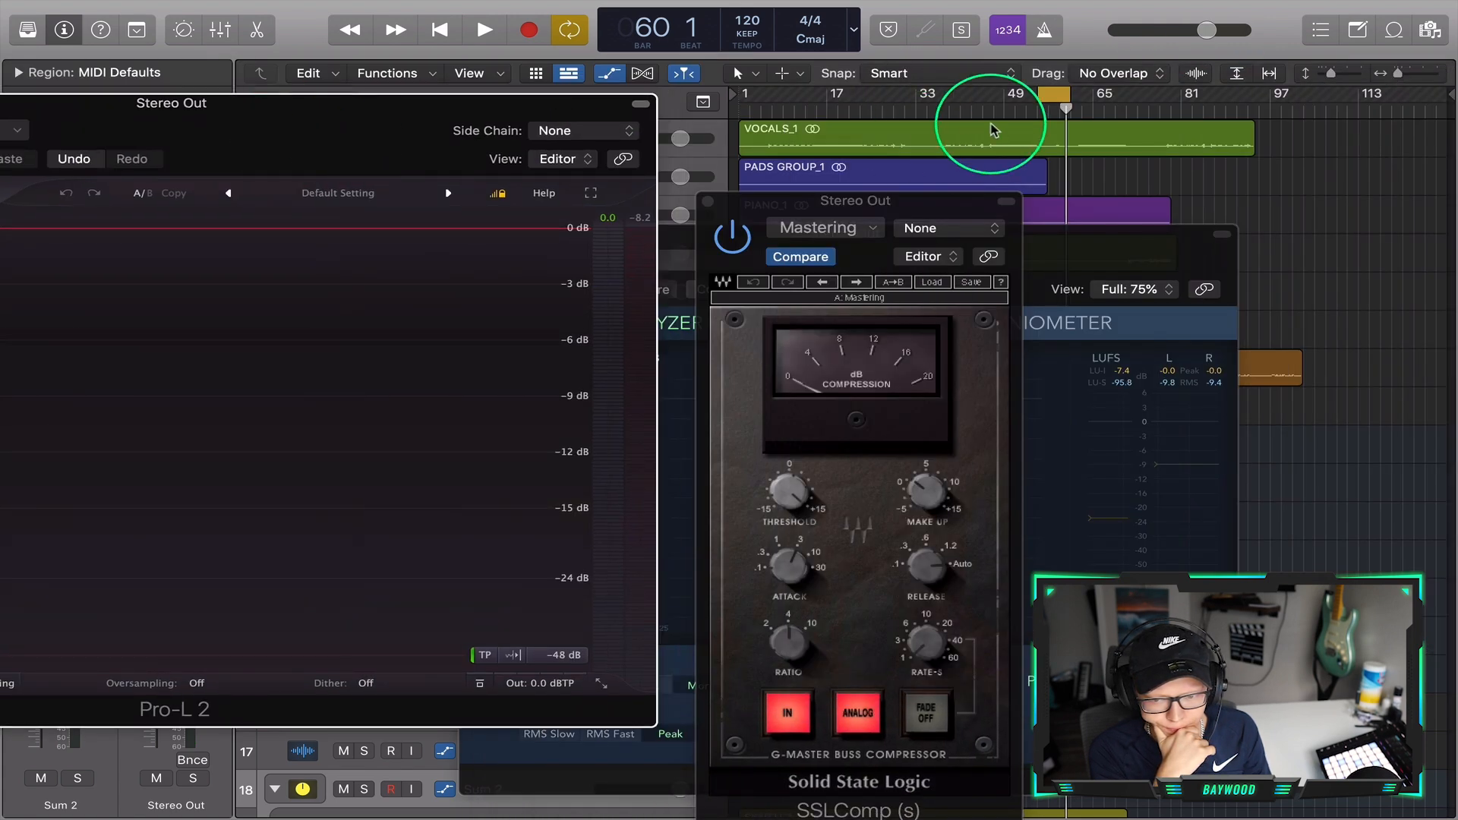
Hide the plug-in windows, play the song from about bar 17 and extend the cycle range back to bar 17
{"action": "left_click", "coordinate": [987, 126]}
{"action": "key", "text": "v"}
{"action": "left_click", "coordinate": [829, 111]}
{"action": "key", "text": "space"}
{"action": "left_click_drag", "start_coordinate": [1041, 98], "coordinate": [830, 202]}
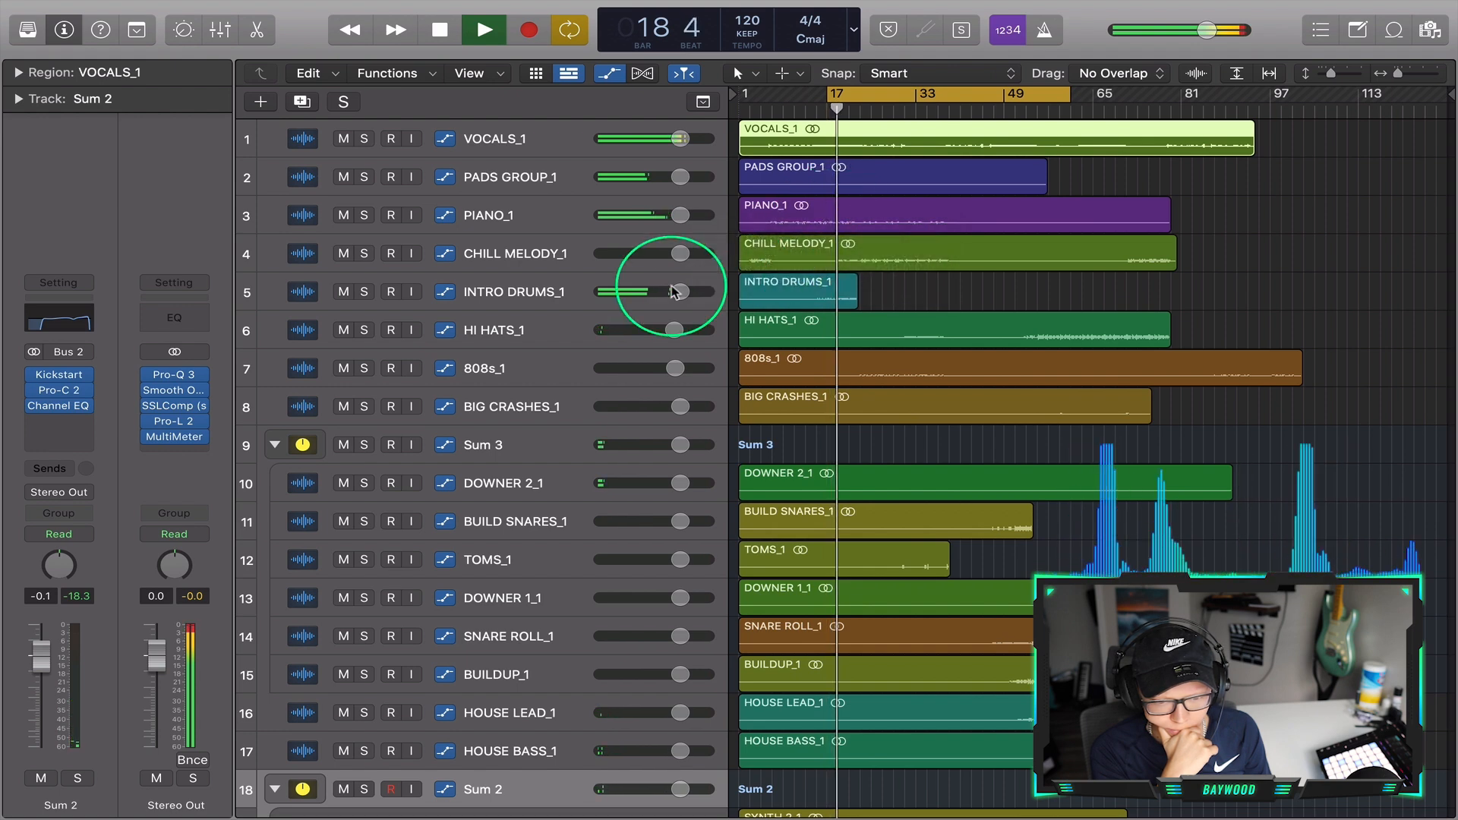
Adjust the pan of the CHILL MELODY_1 track and raise its fader to 1.2 dB
{"action": "scroll", "coordinate": [672, 288], "scroll_direction": "down", "scroll_amount": 9}
{"action": "scroll", "coordinate": [672, 289], "scroll_direction": "down", "scroll_amount": 7}
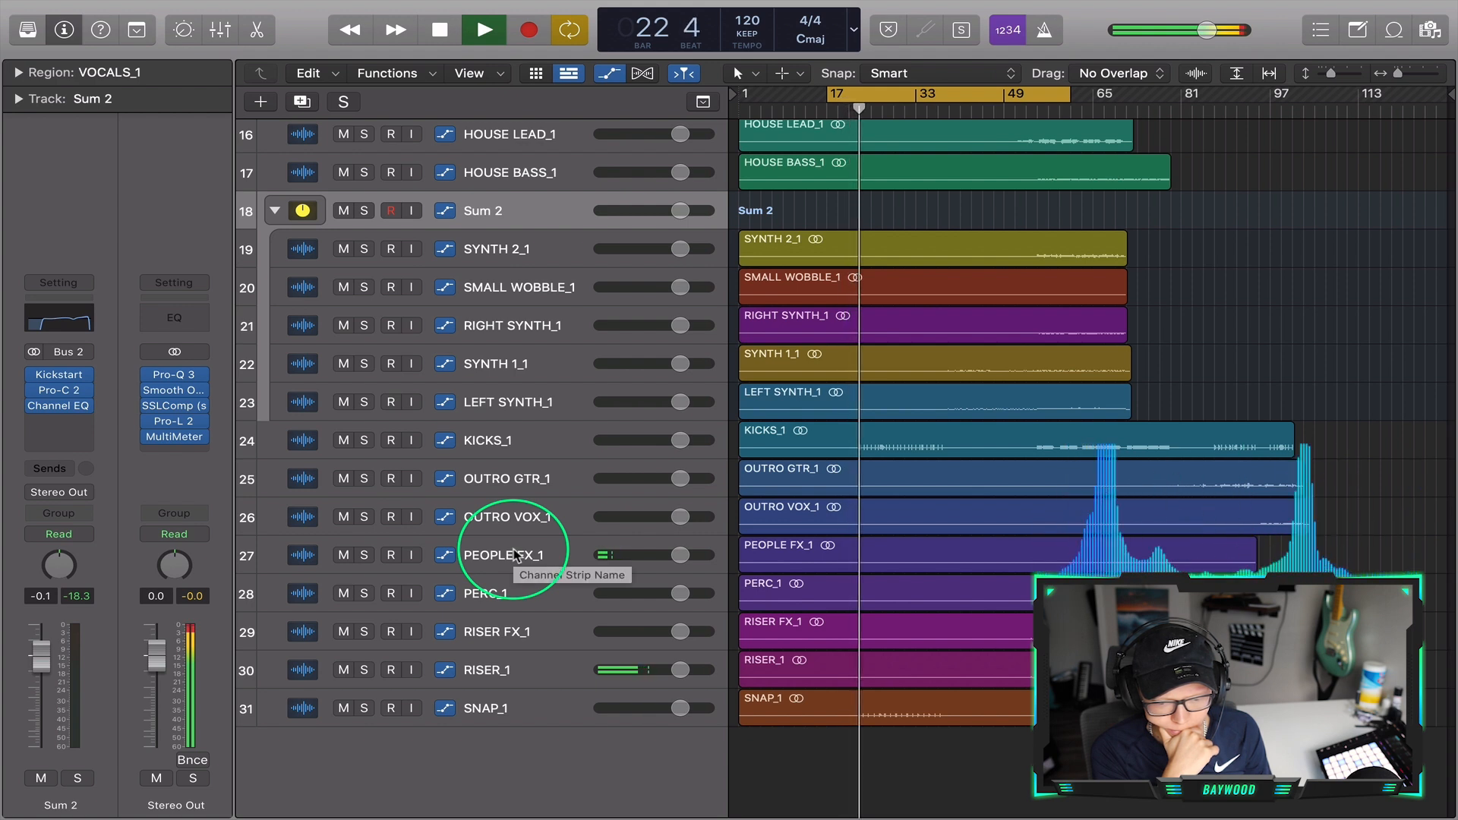
{"action": "scroll", "coordinate": [514, 554], "scroll_direction": "up", "scroll_amount": 12}
{"action": "scroll", "coordinate": [514, 554], "scroll_direction": "up", "scroll_amount": 3}
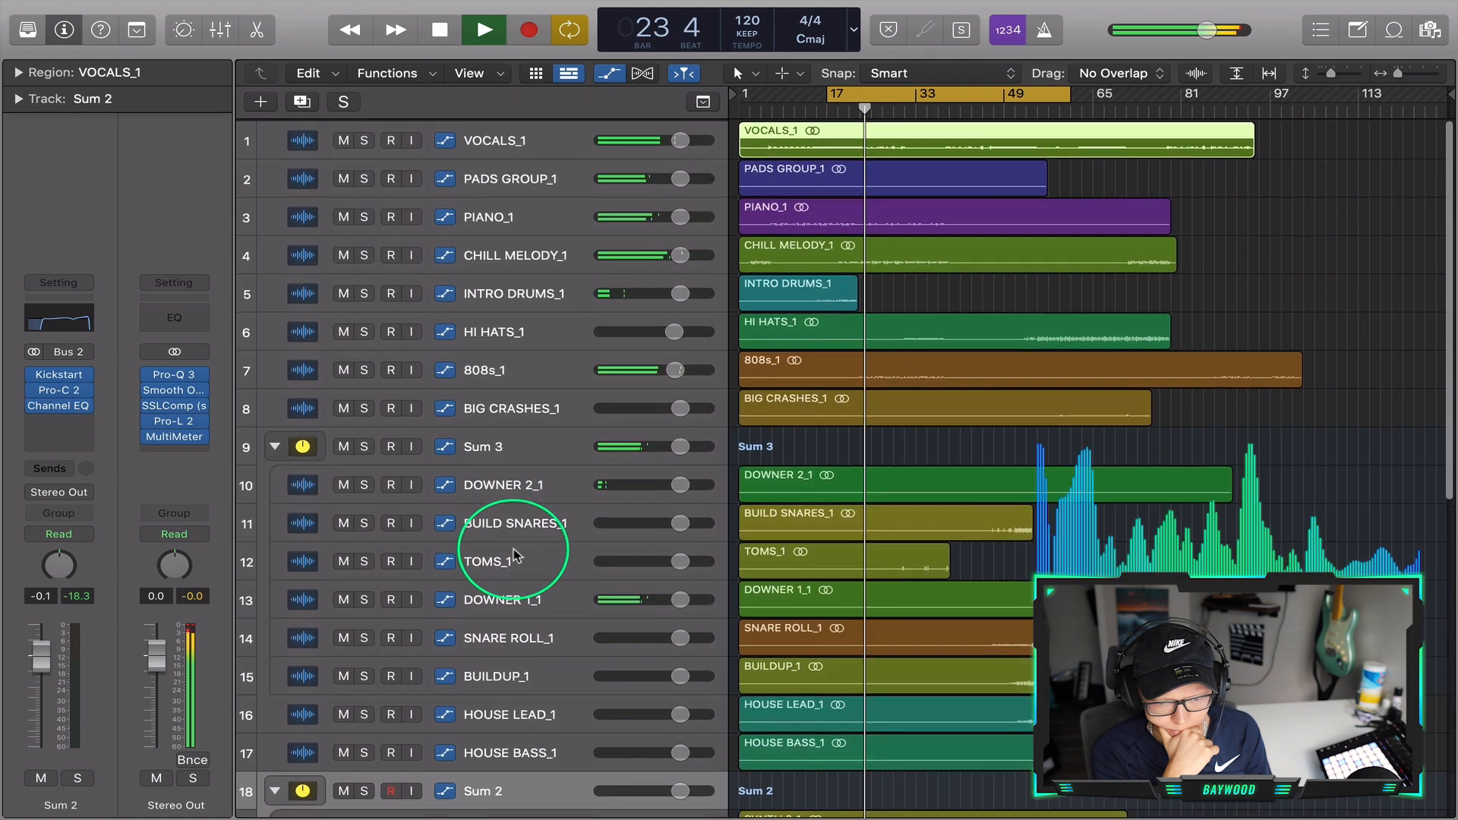
{"action": "left_click", "coordinate": [510, 257]}
{"action": "left_click_drag", "start_coordinate": [53, 574], "coordinate": [57, 551]}
{"action": "left_click_drag", "start_coordinate": [46, 655], "coordinate": [45, 649]}
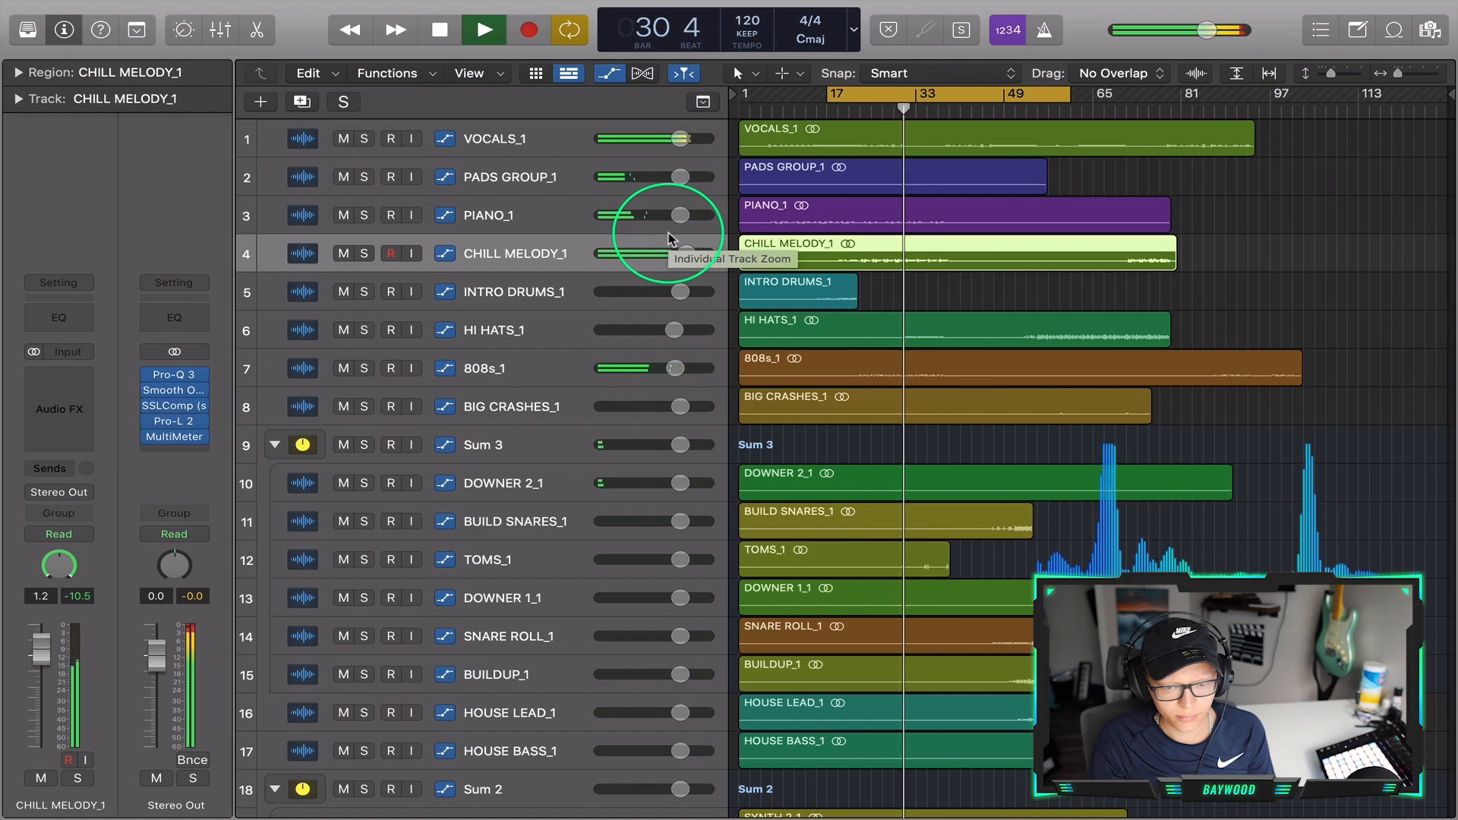
{"action": "scroll", "coordinate": [669, 238], "scroll_direction": "down", "scroll_amount": 10}
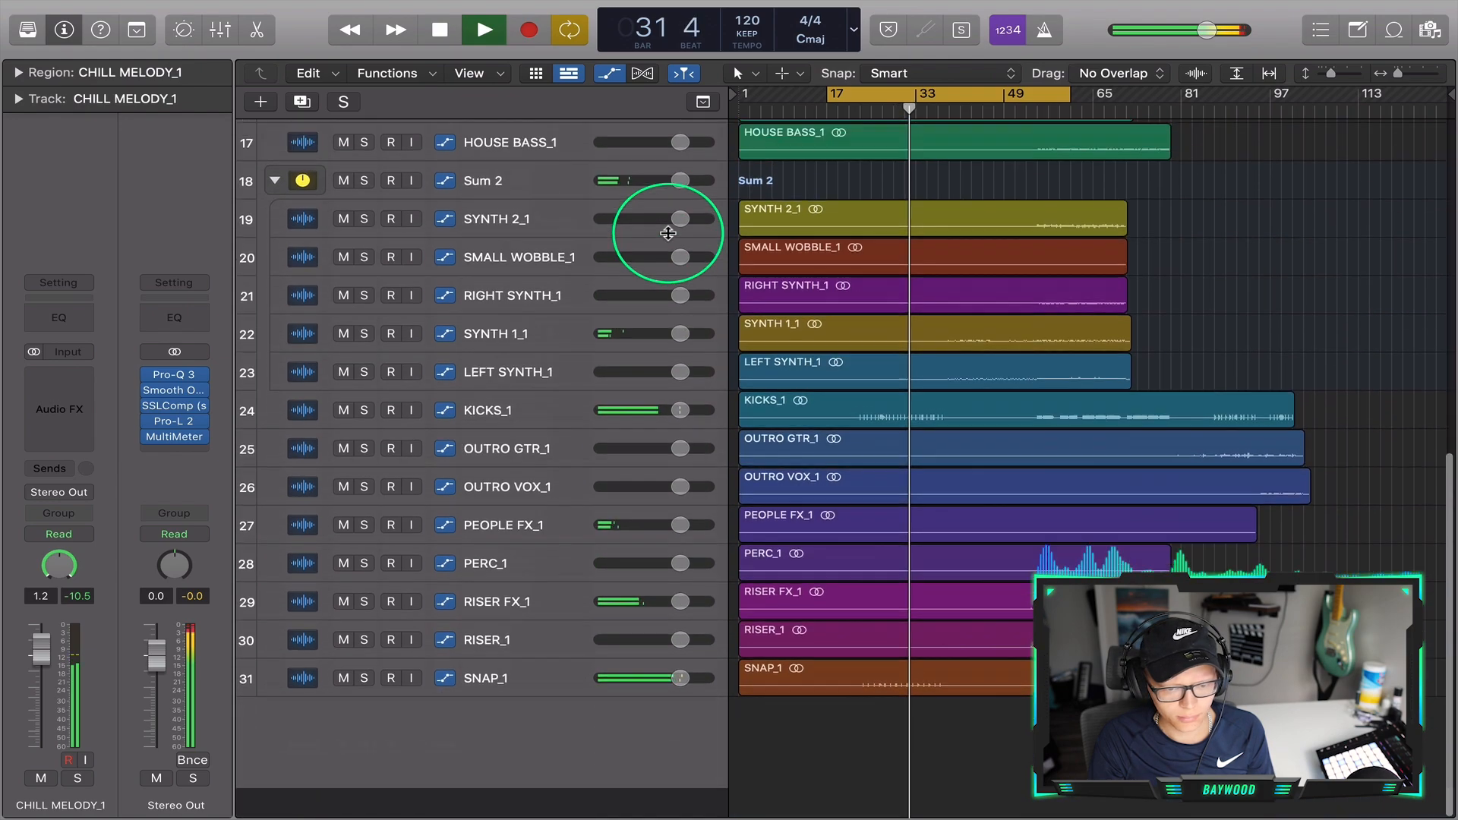